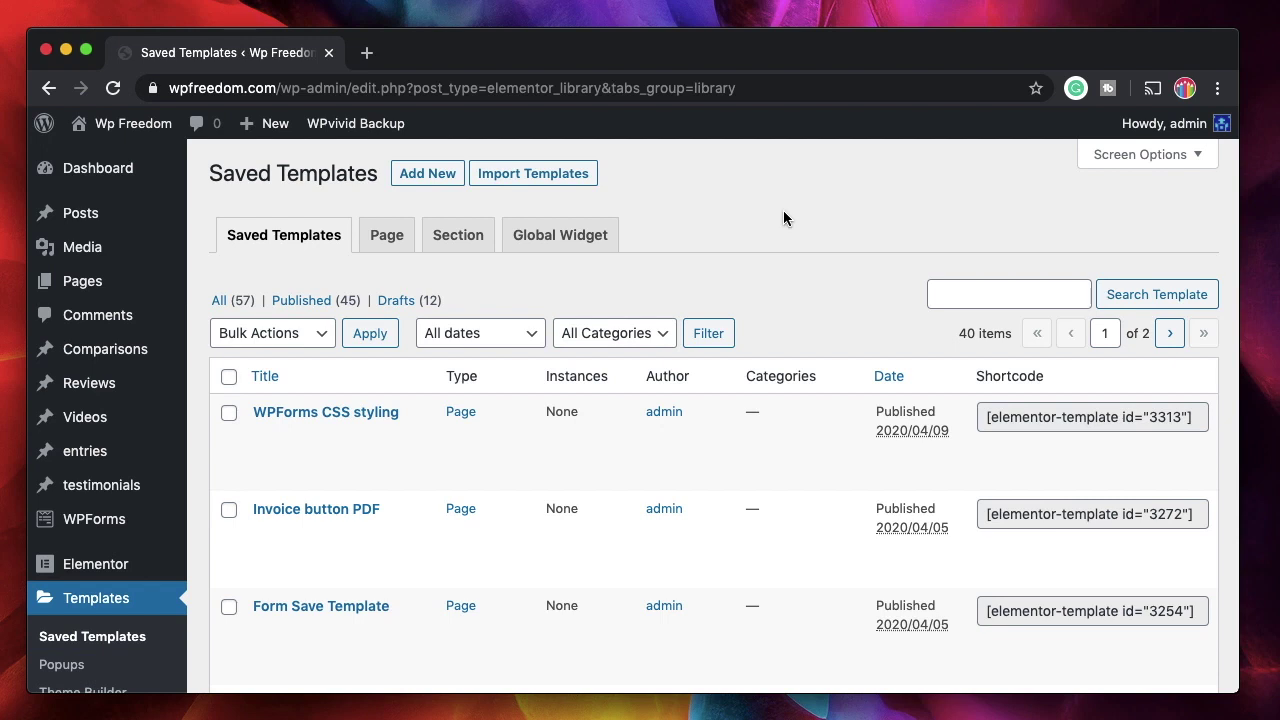
pyautogui.scroll(-2, 785, 215)
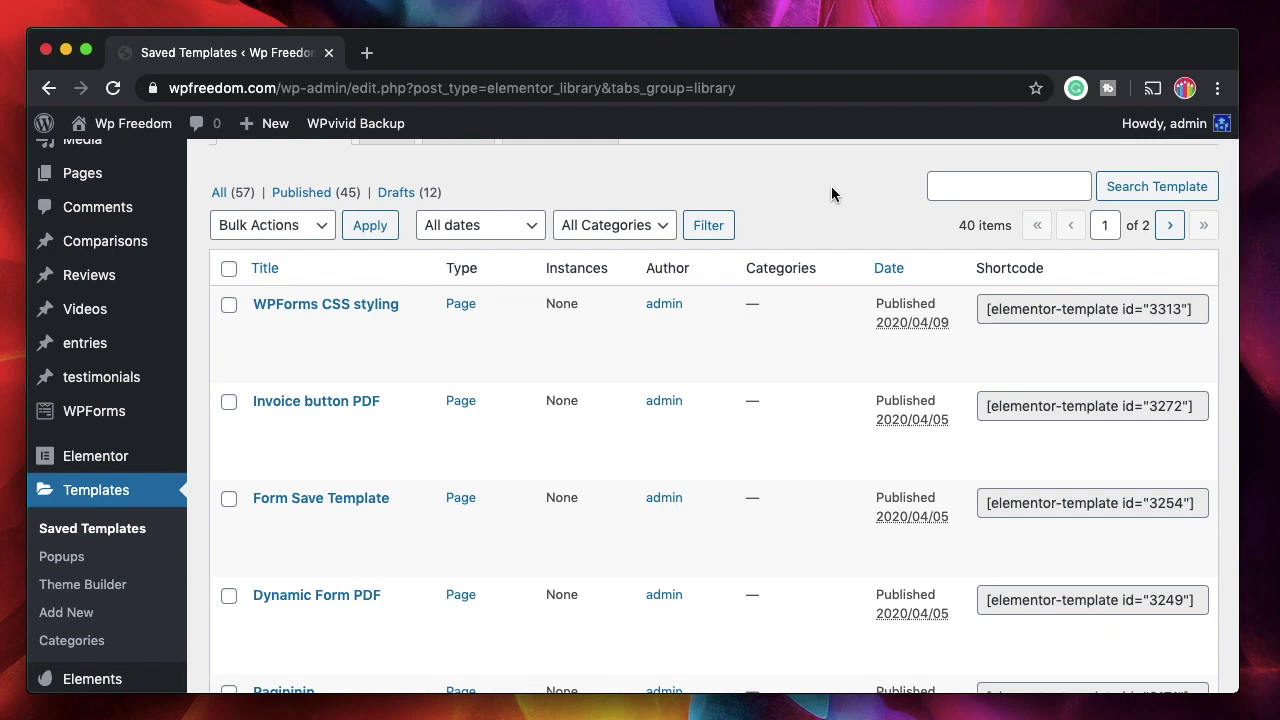
pyautogui.scroll(1, 831, 194)
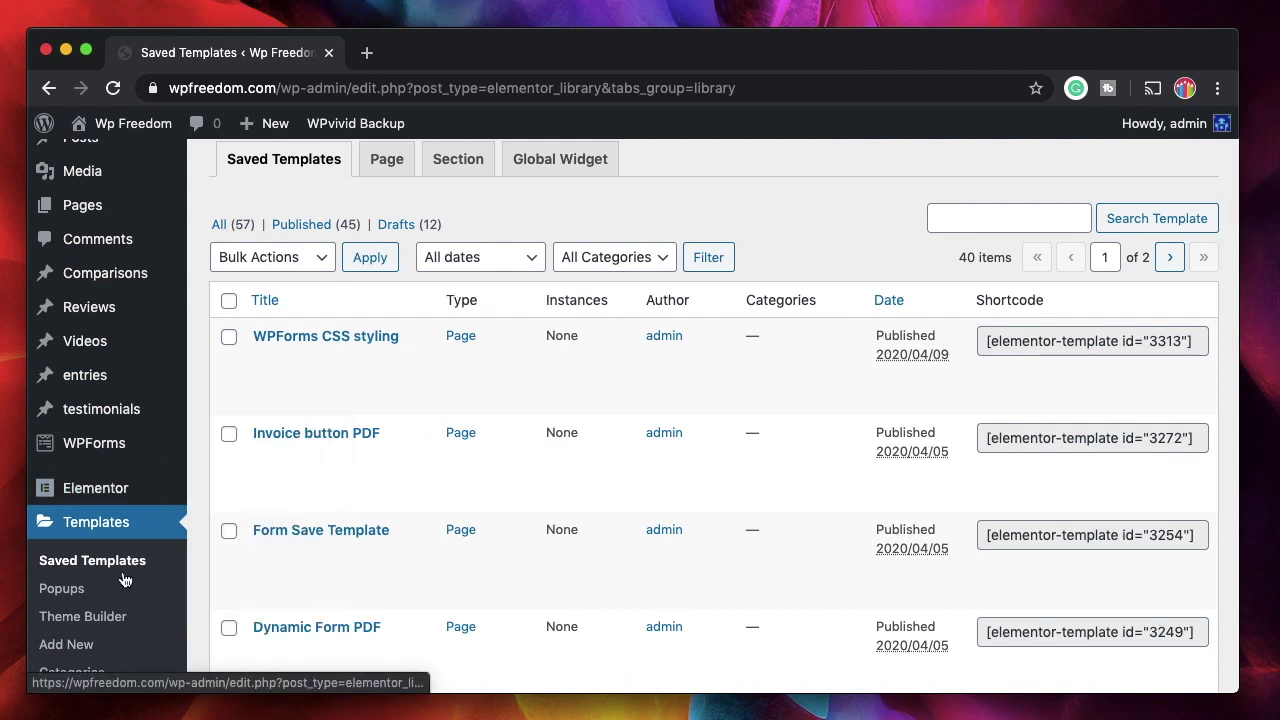
pyautogui.scroll(2, 124, 580)
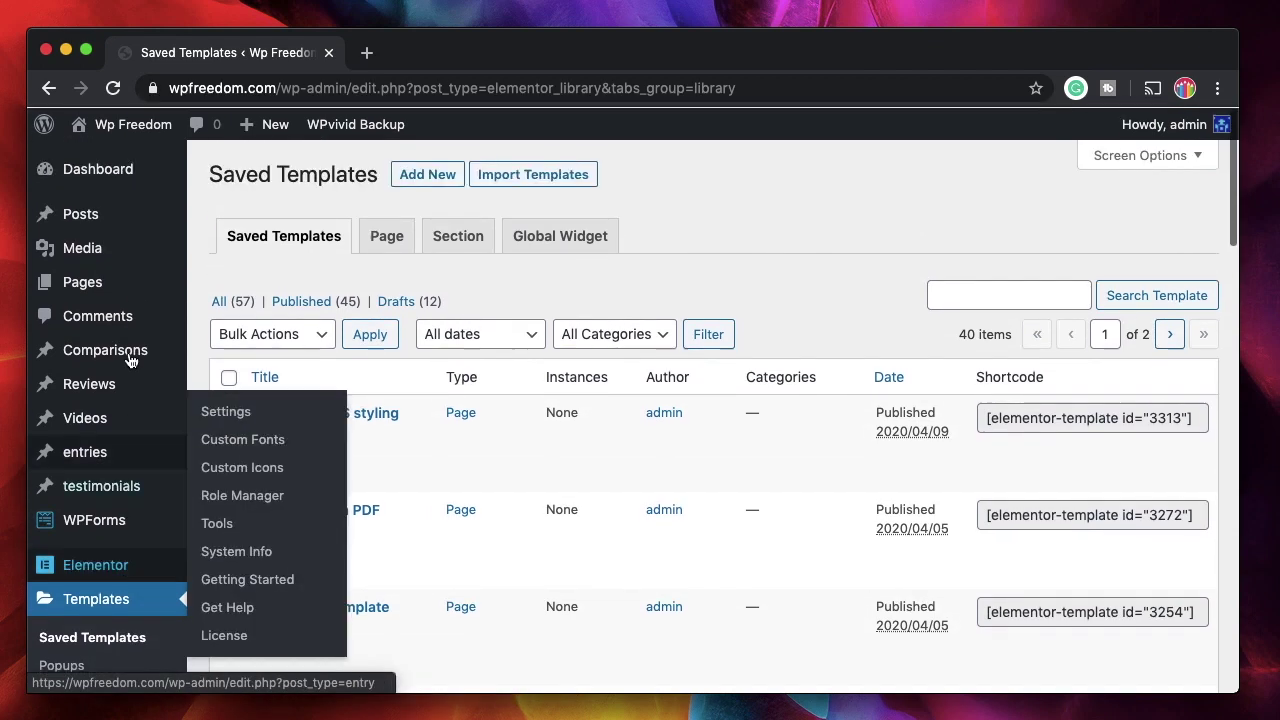
pyautogui.moveTo(90, 217)
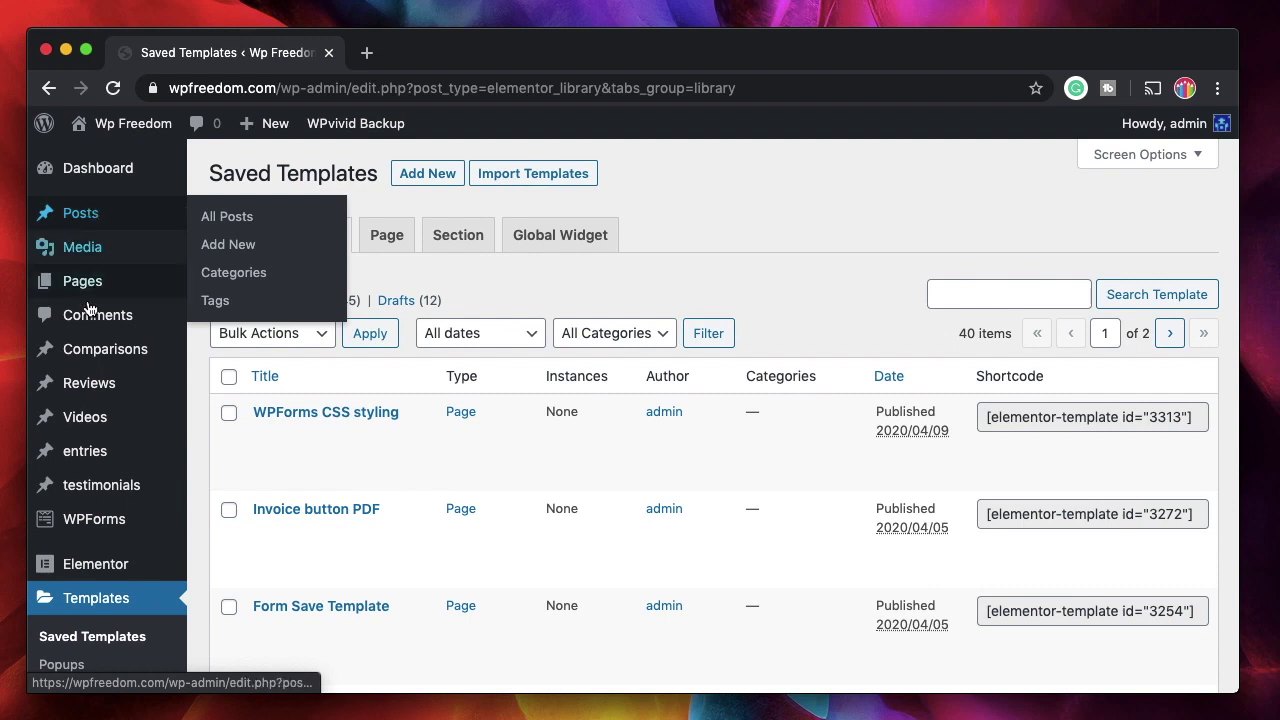
pyautogui.moveTo(90, 365)
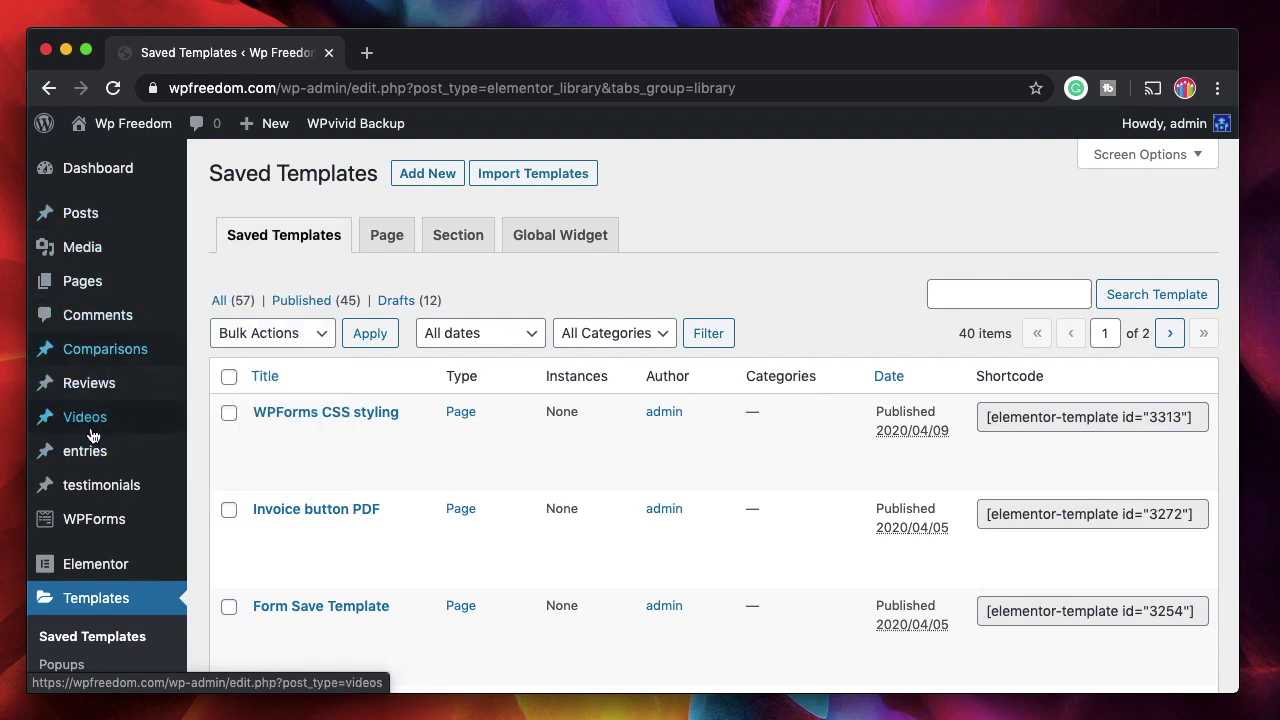
pyautogui.moveTo(97, 430)
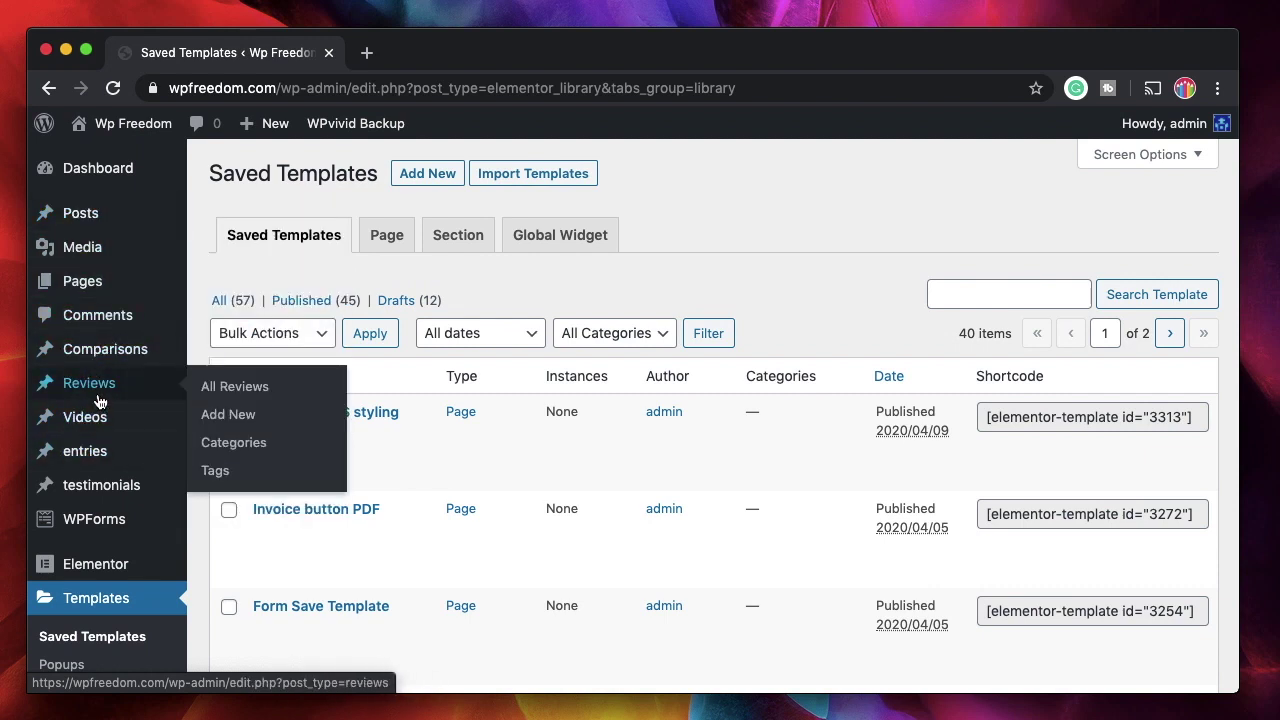
# Step: Open the Theme Builder list of Elementor templates
pyautogui.scroll(-3, 128, 536)
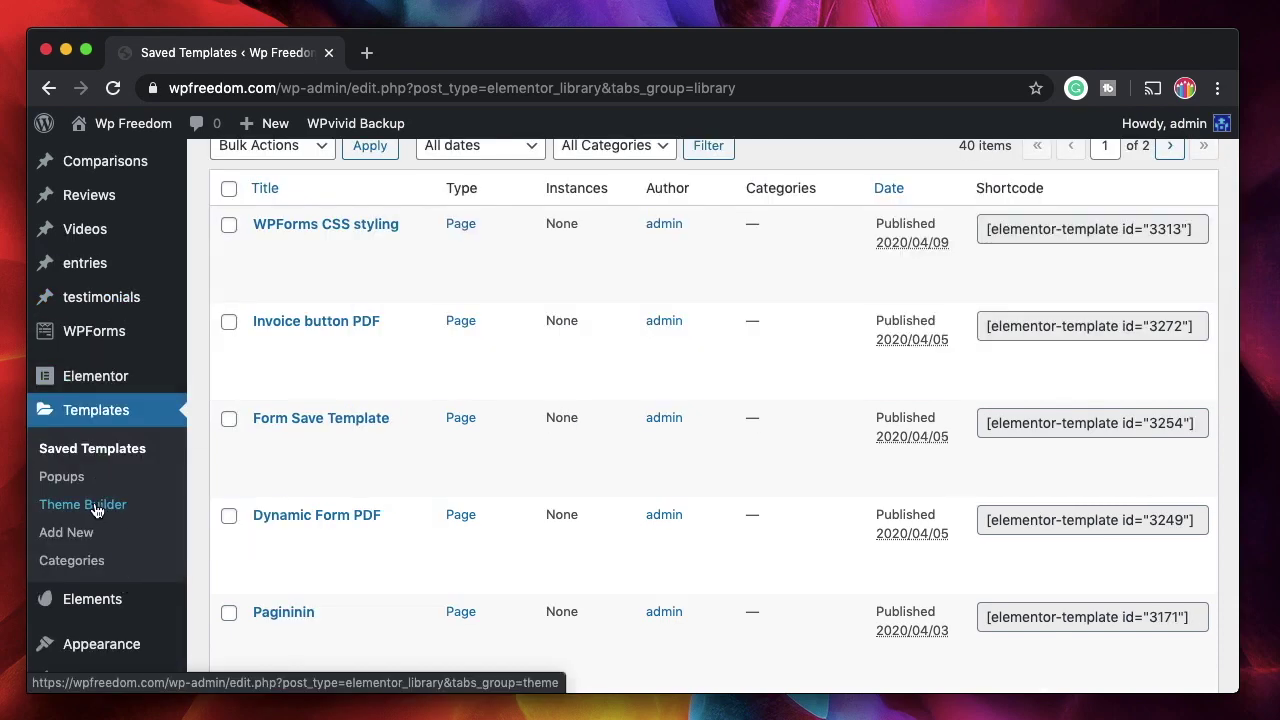
pyautogui.click(94, 505)
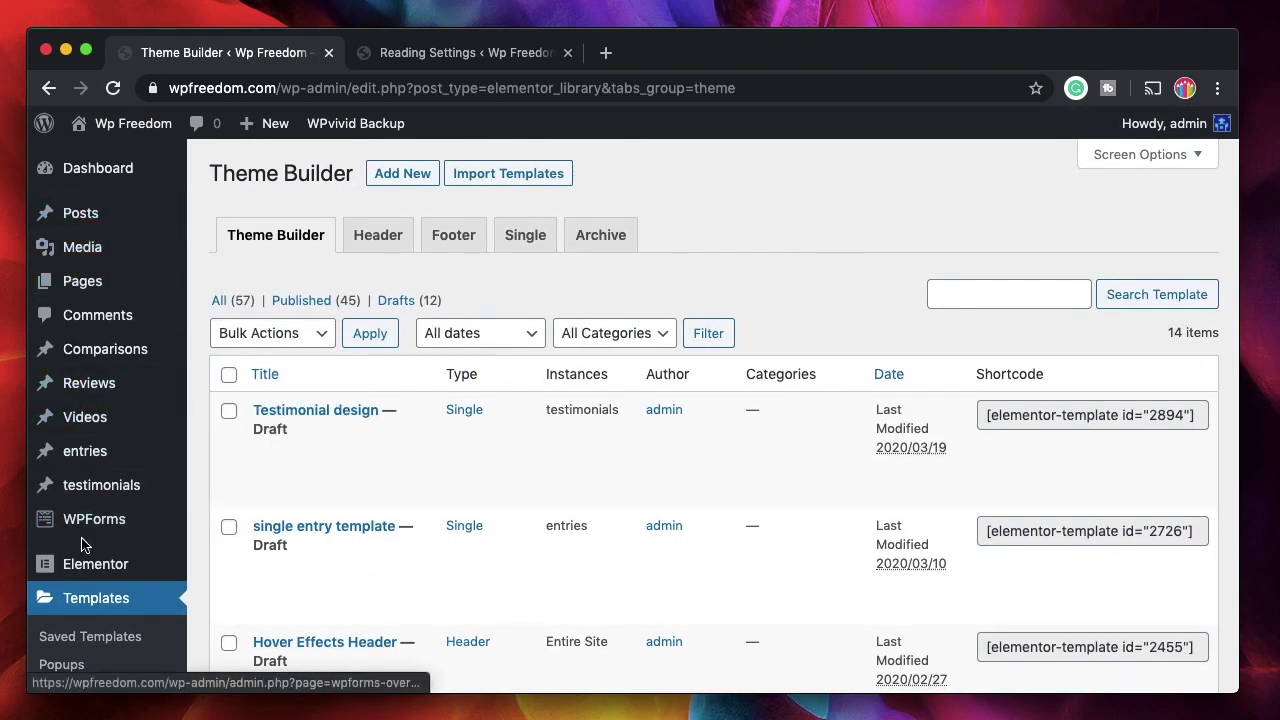
pyautogui.scroll(-3, 86, 520)
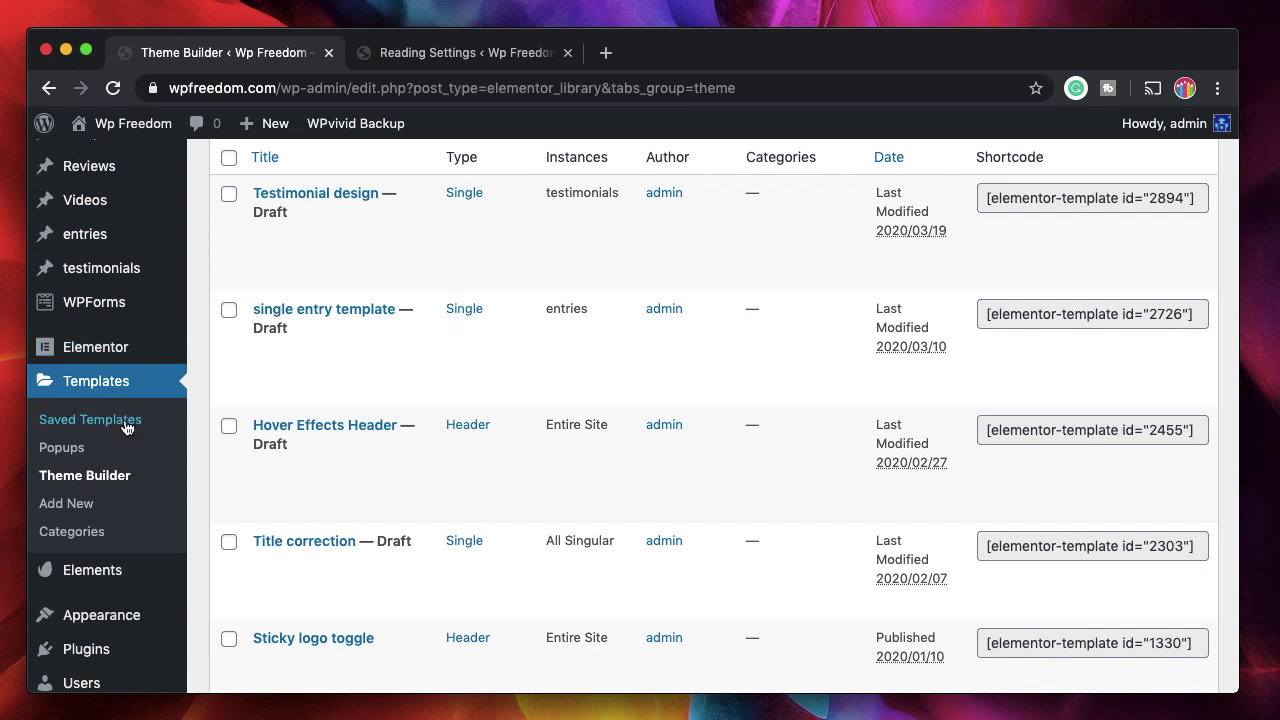
pyautogui.scroll(3, 117, 430)
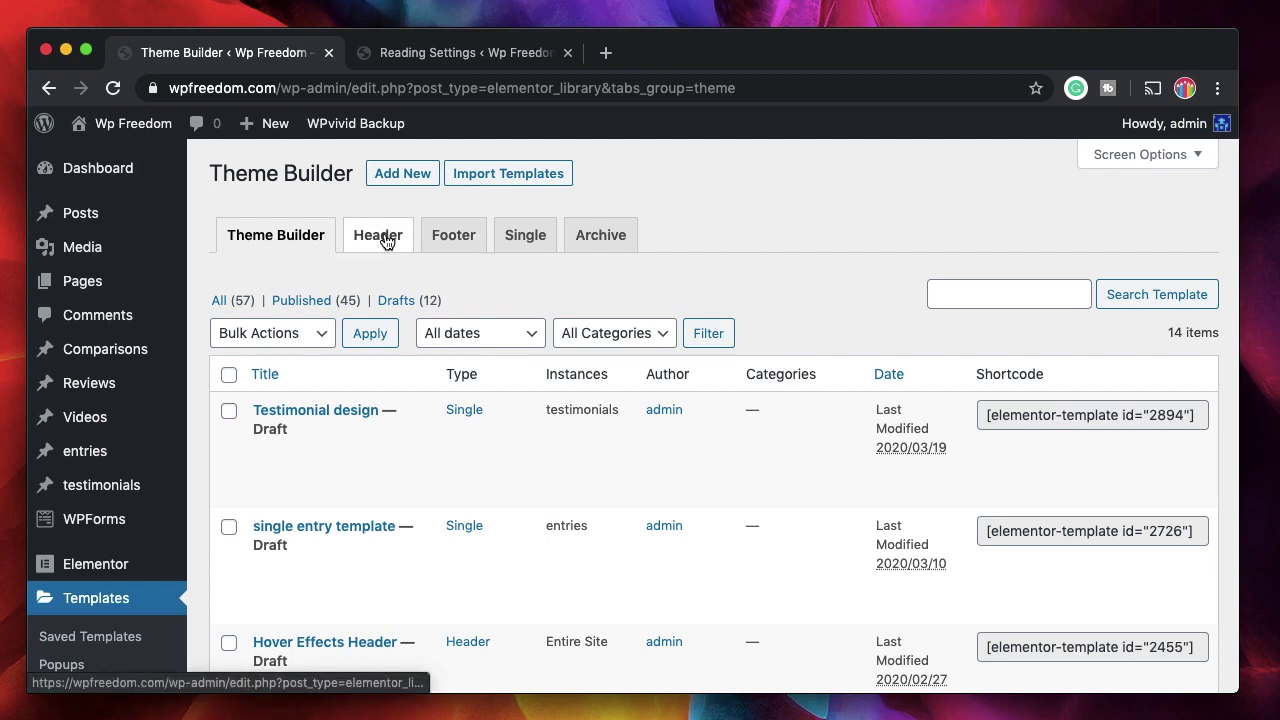
# Step: Create a new template of type Header named "My new header"
pyautogui.click(408, 182)
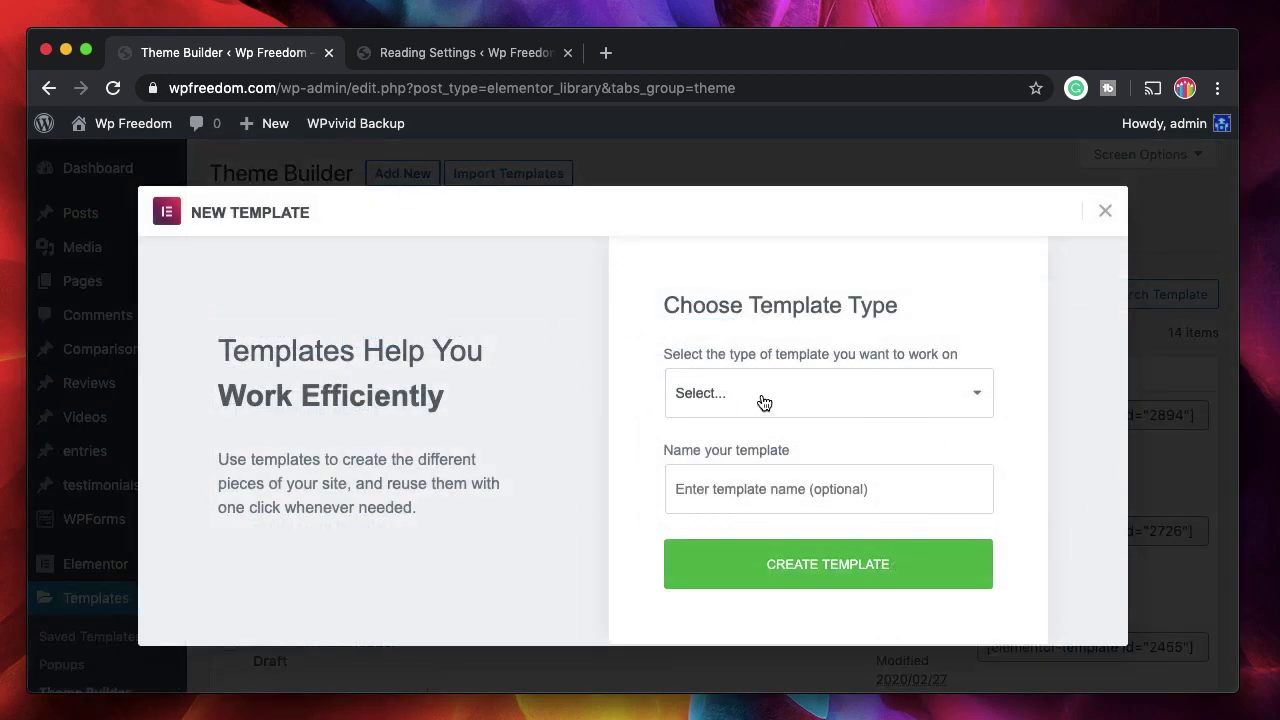
pyautogui.click(763, 403)
pyautogui.click(738, 480)
pyautogui.click(721, 499)
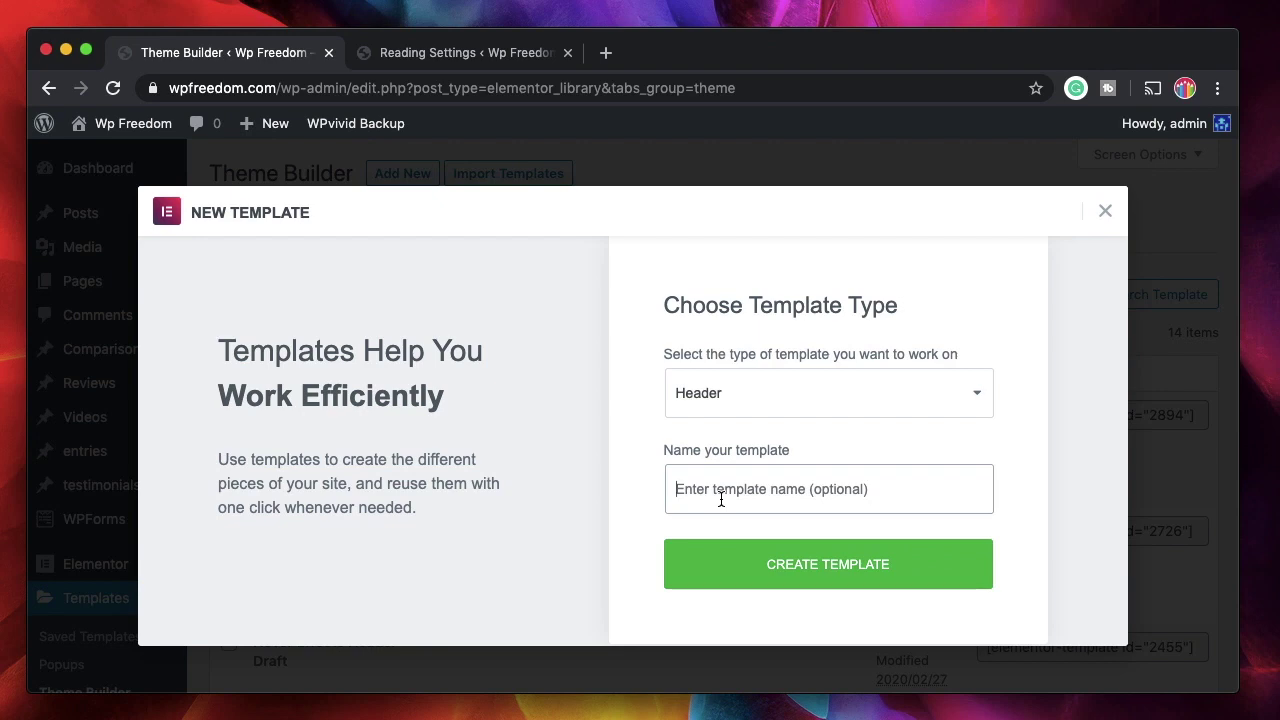
pyautogui.write('My new h')
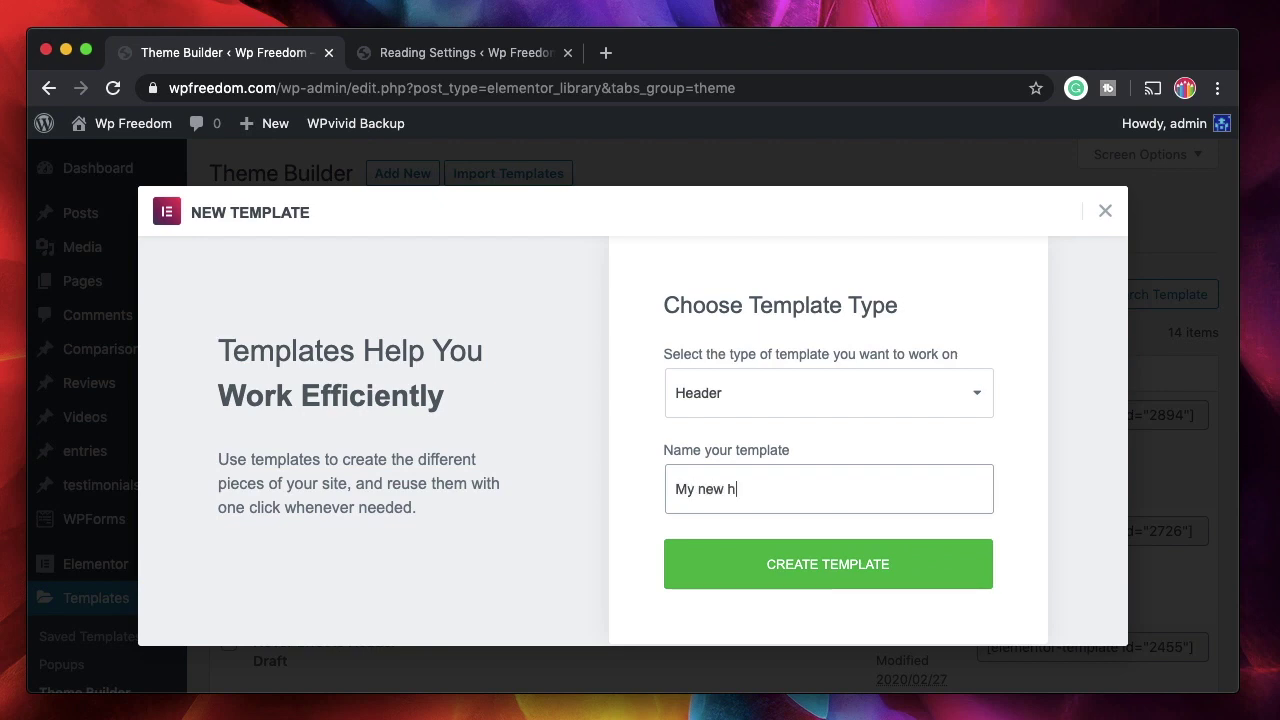
pyautogui.write('eader')
pyautogui.click(791, 560)
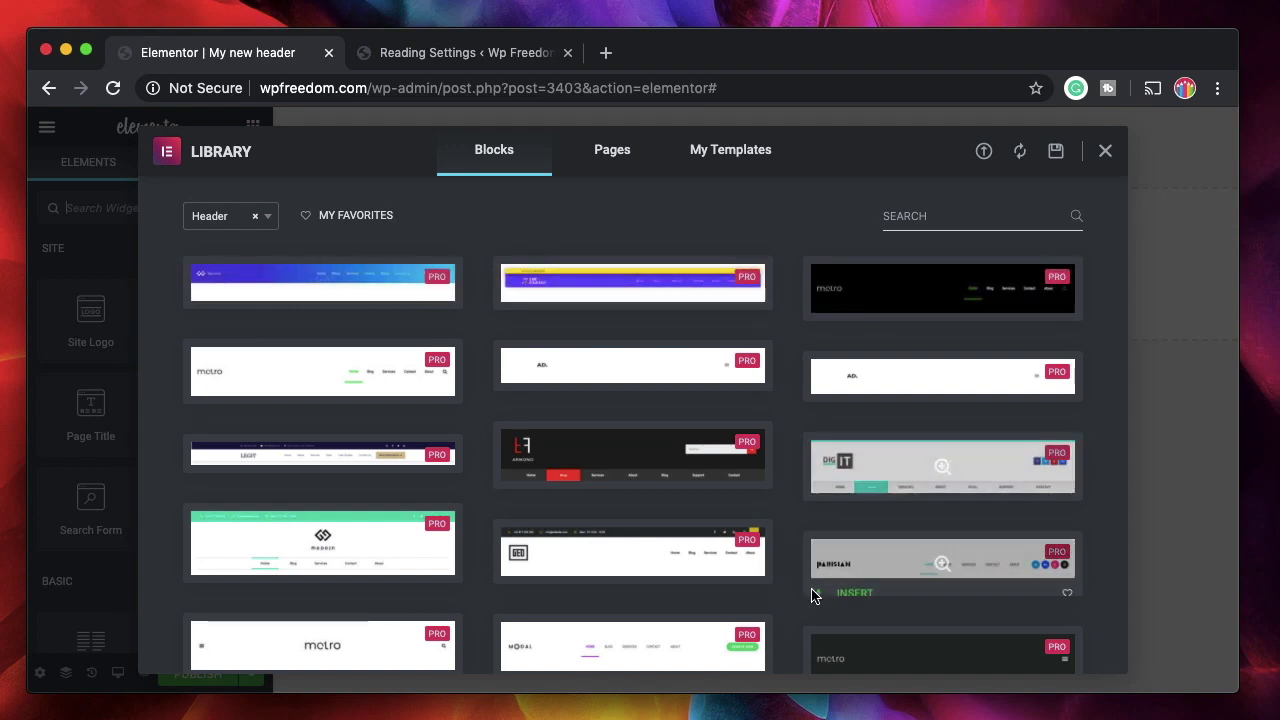
# Step: Browse the header blocks in the template library, then filter the blocks by the Footer category
pyautogui.scroll(-5, 551, 283)
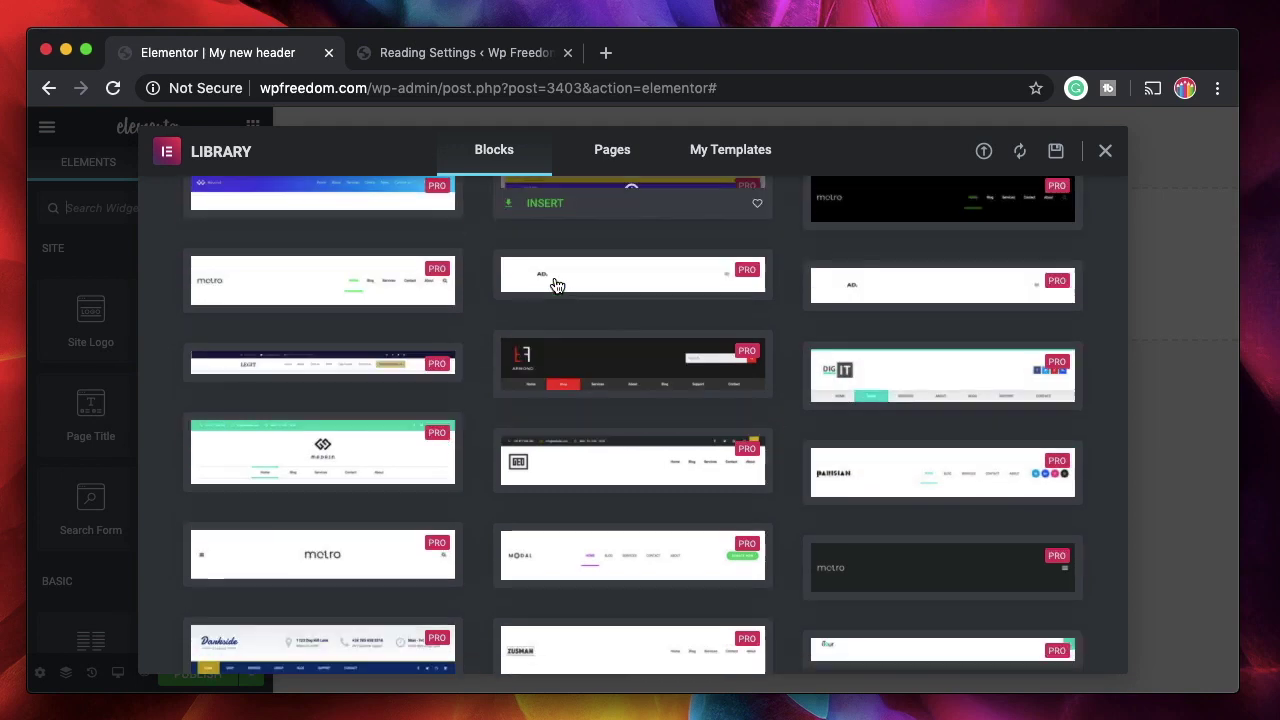
pyautogui.scroll(5, 546, 437)
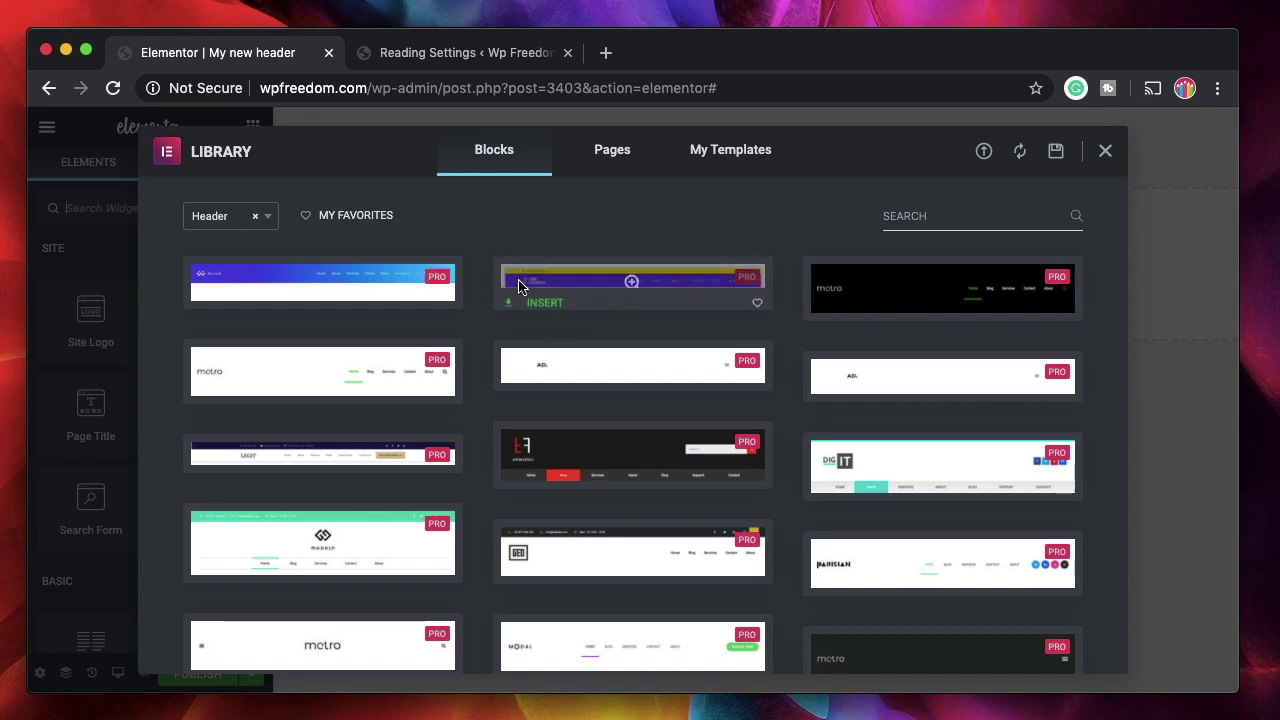
pyautogui.click(256, 222)
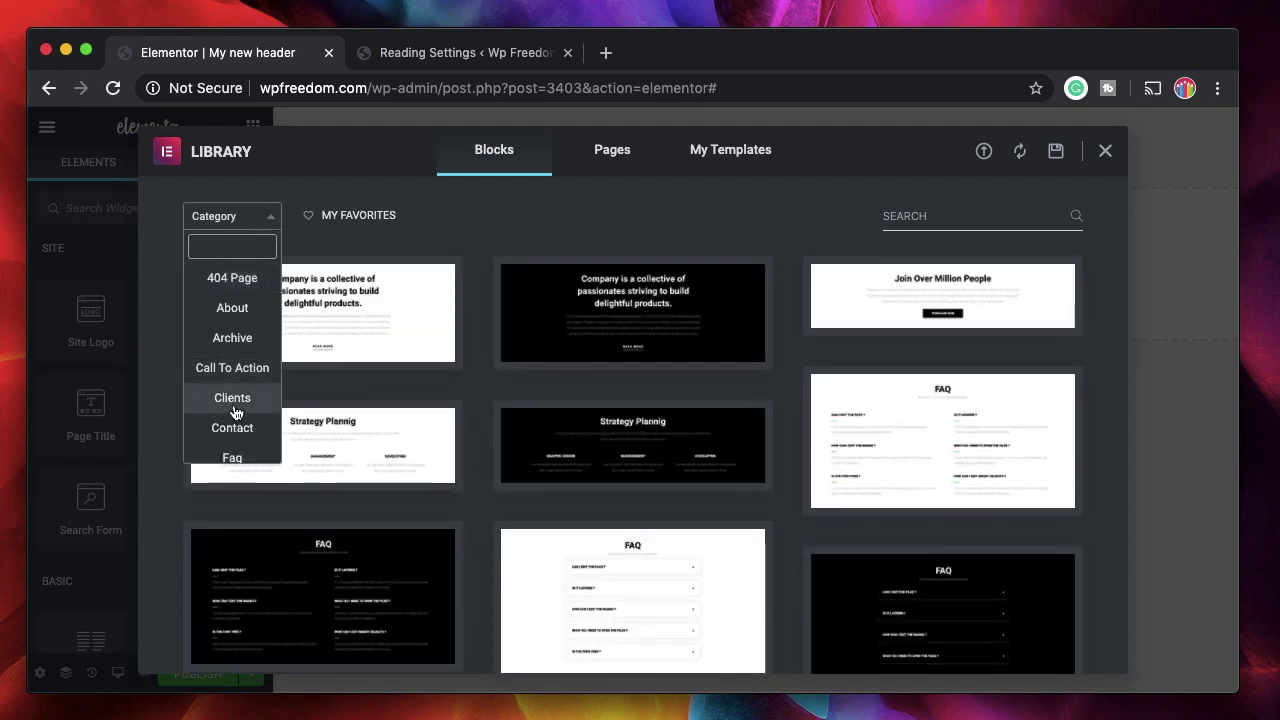
pyautogui.scroll(-5, 232, 405)
pyautogui.scroll(5, 235, 412)
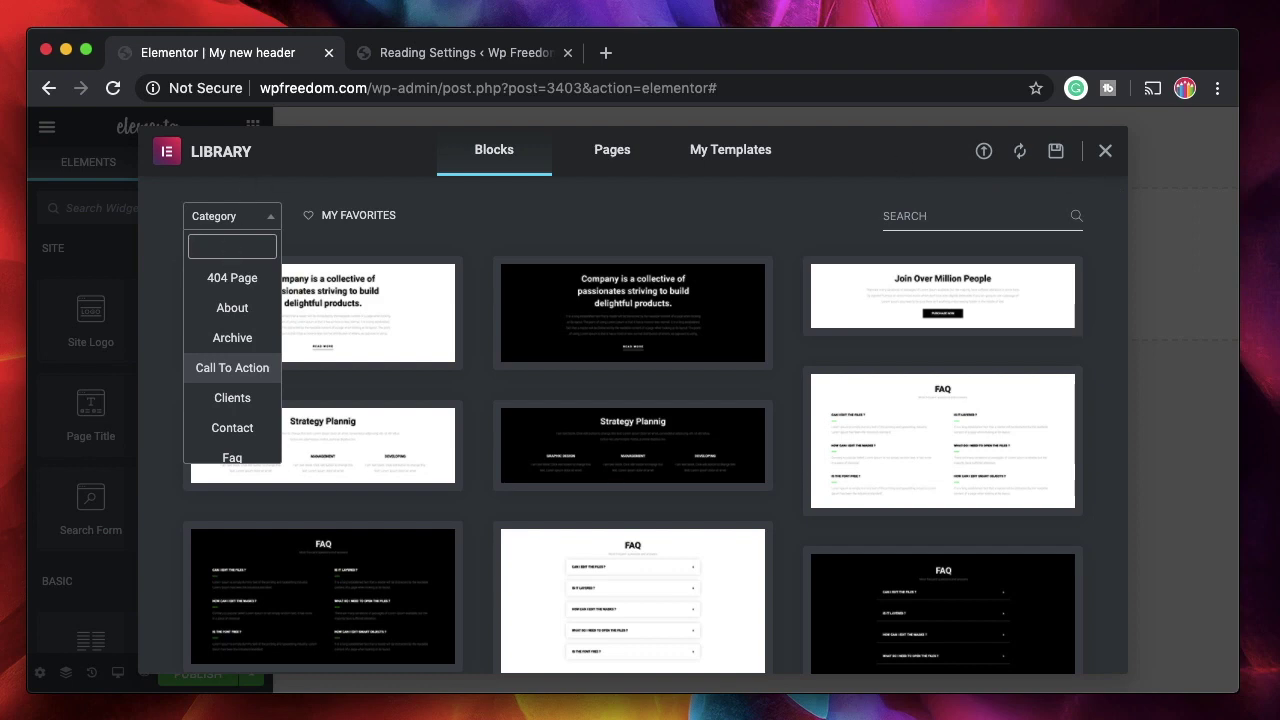
pyautogui.write('footer')
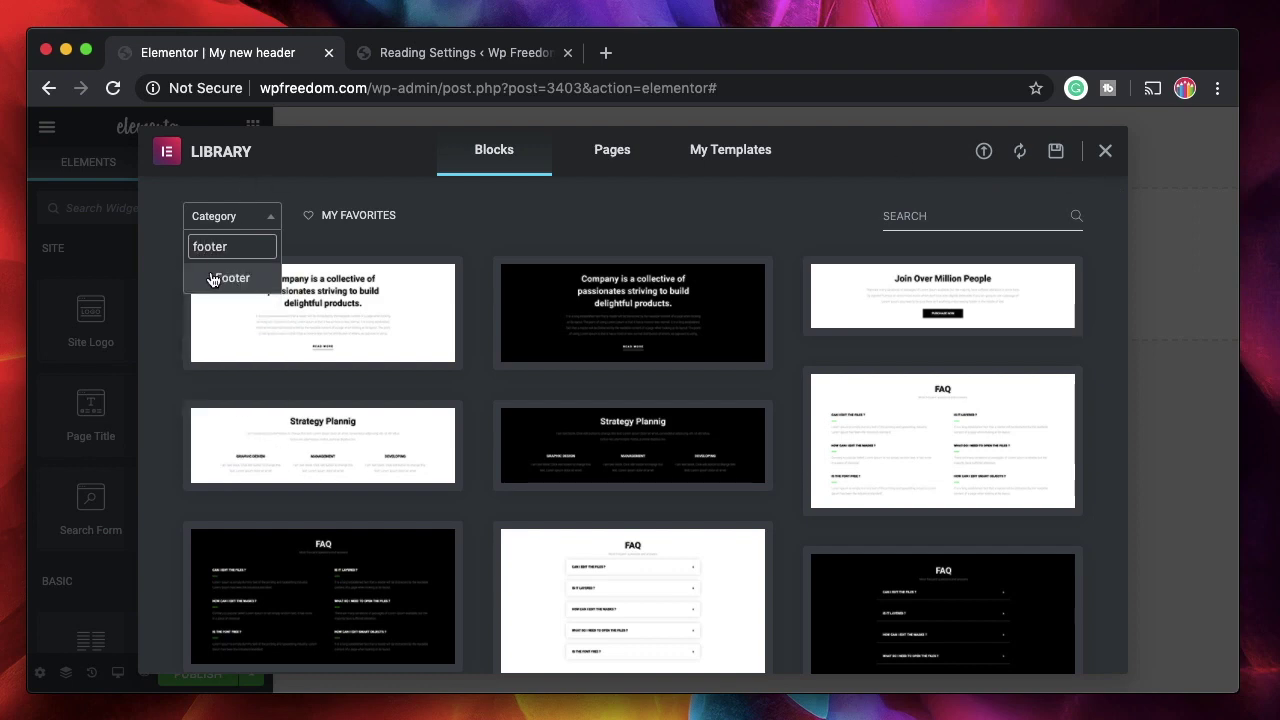
pyautogui.click(228, 278)
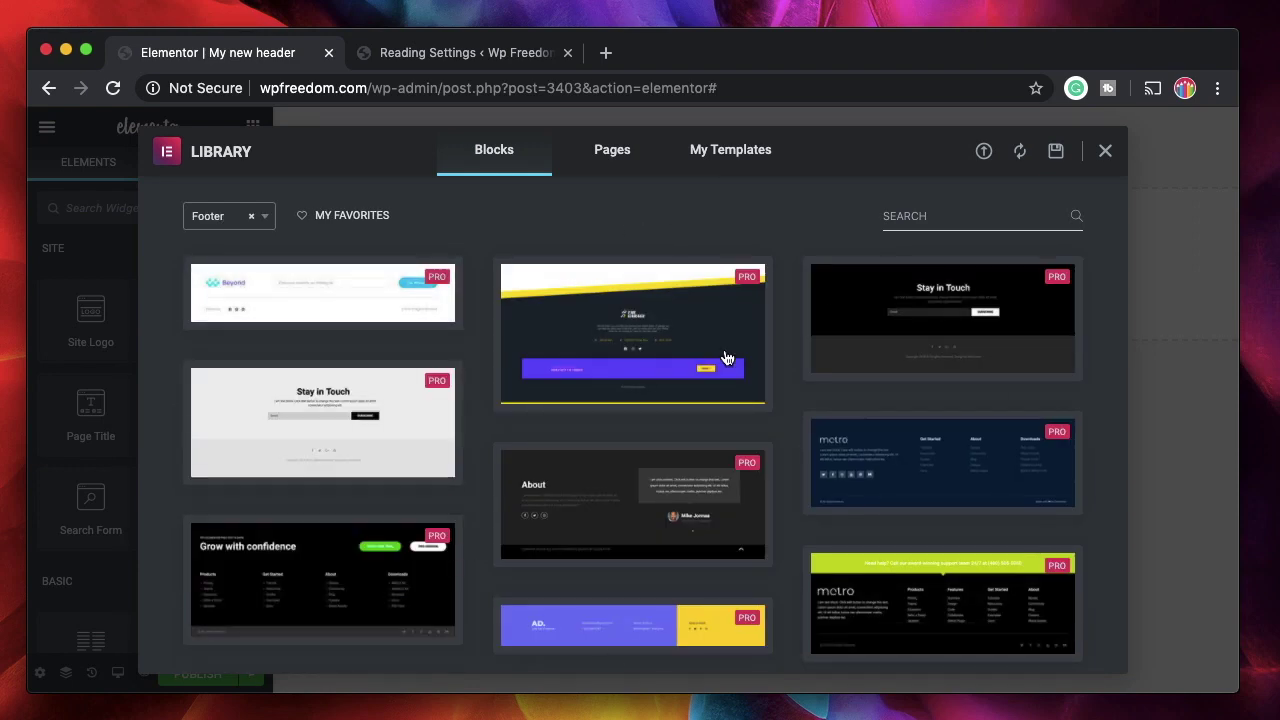
# Step: Filter the library blocks by the Header category and insert the dark header with a search bar and red-highlighted menu
pyautogui.click(251, 221)
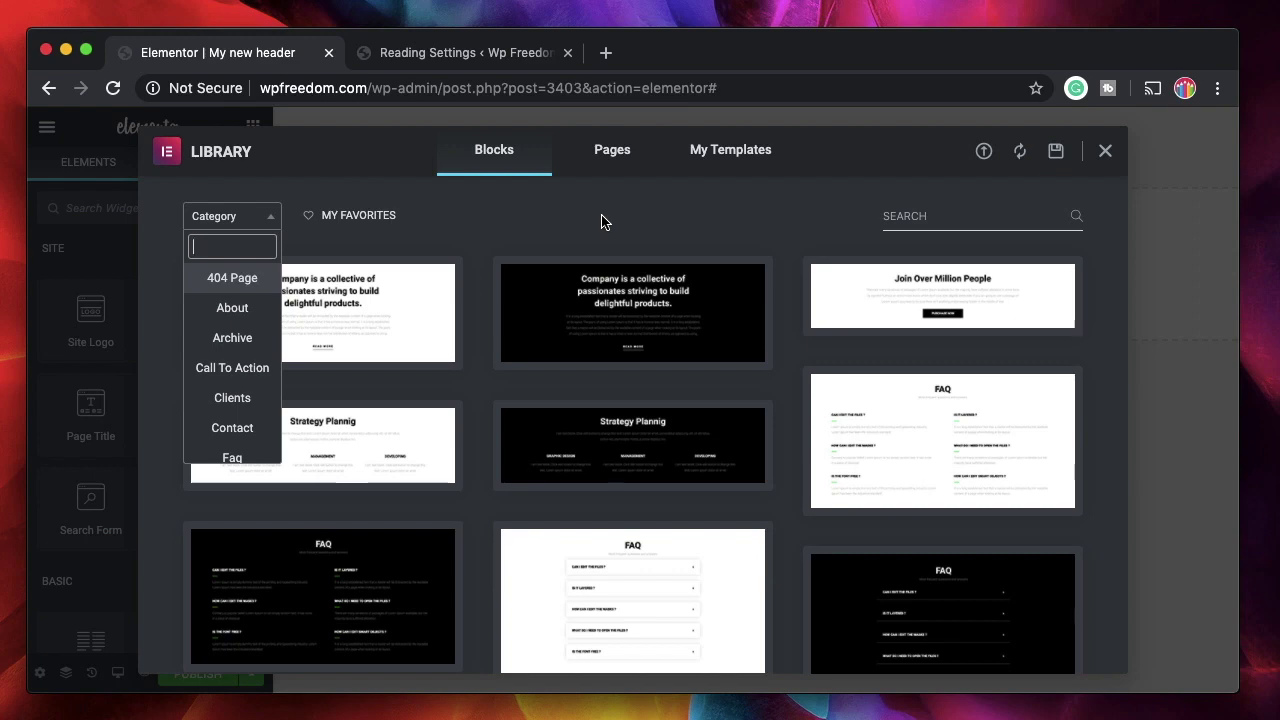
pyautogui.write('hea')
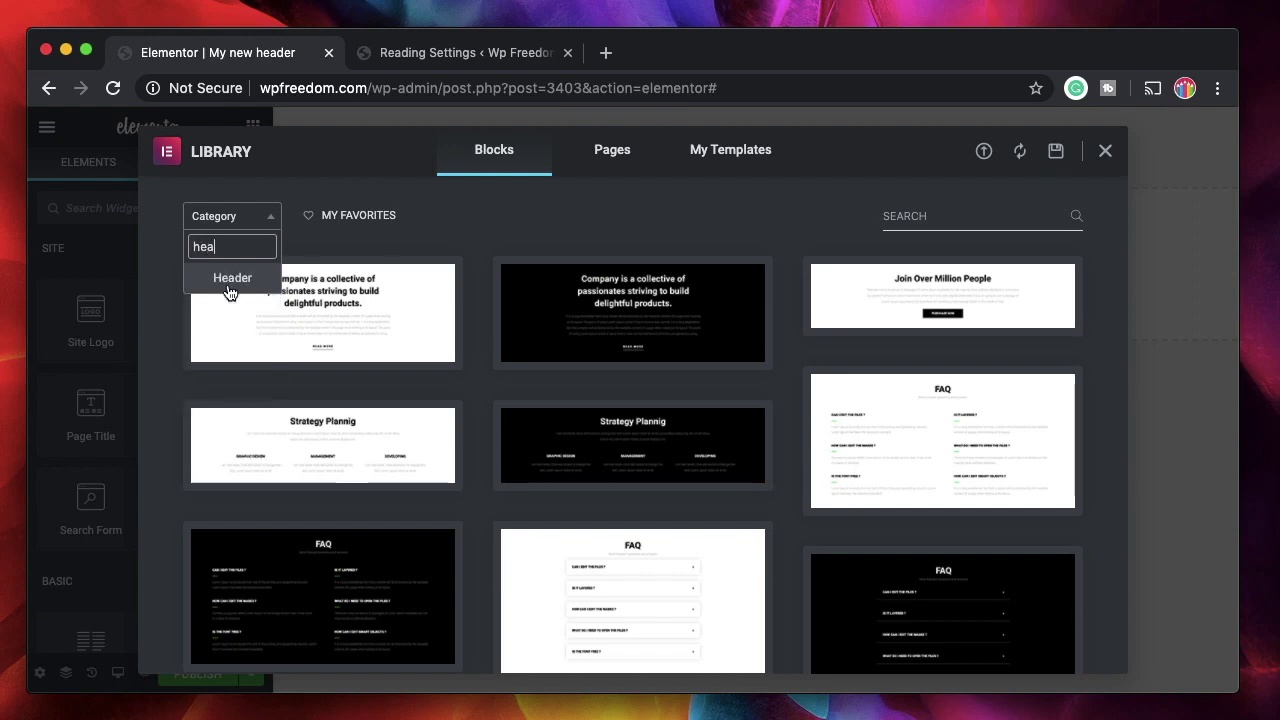
pyautogui.click(229, 284)
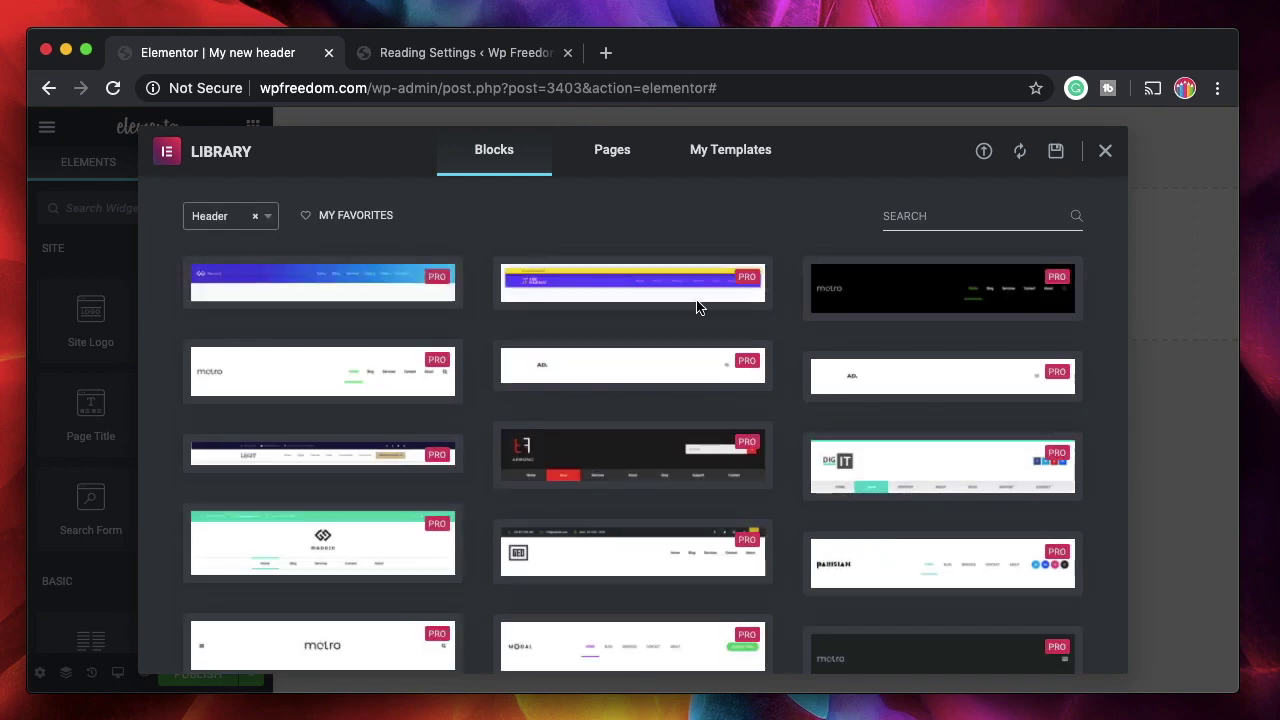
pyautogui.scroll(-1, 671, 429)
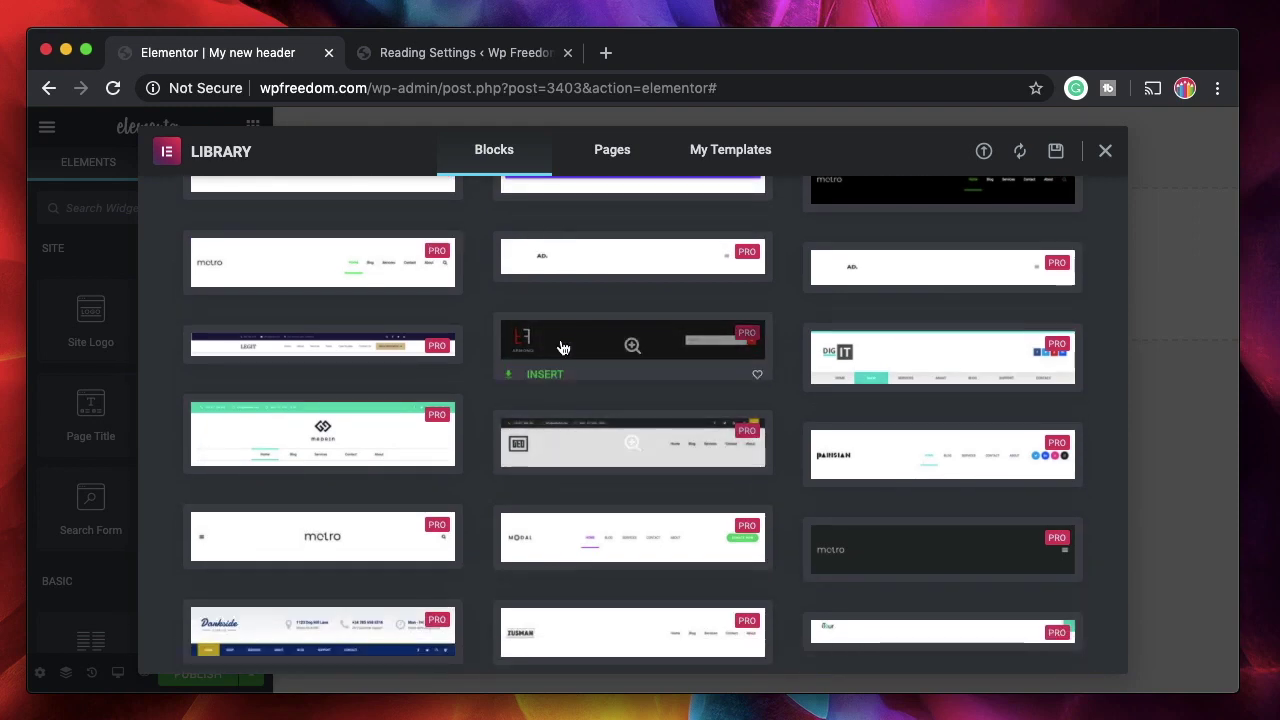
pyautogui.click(536, 366)
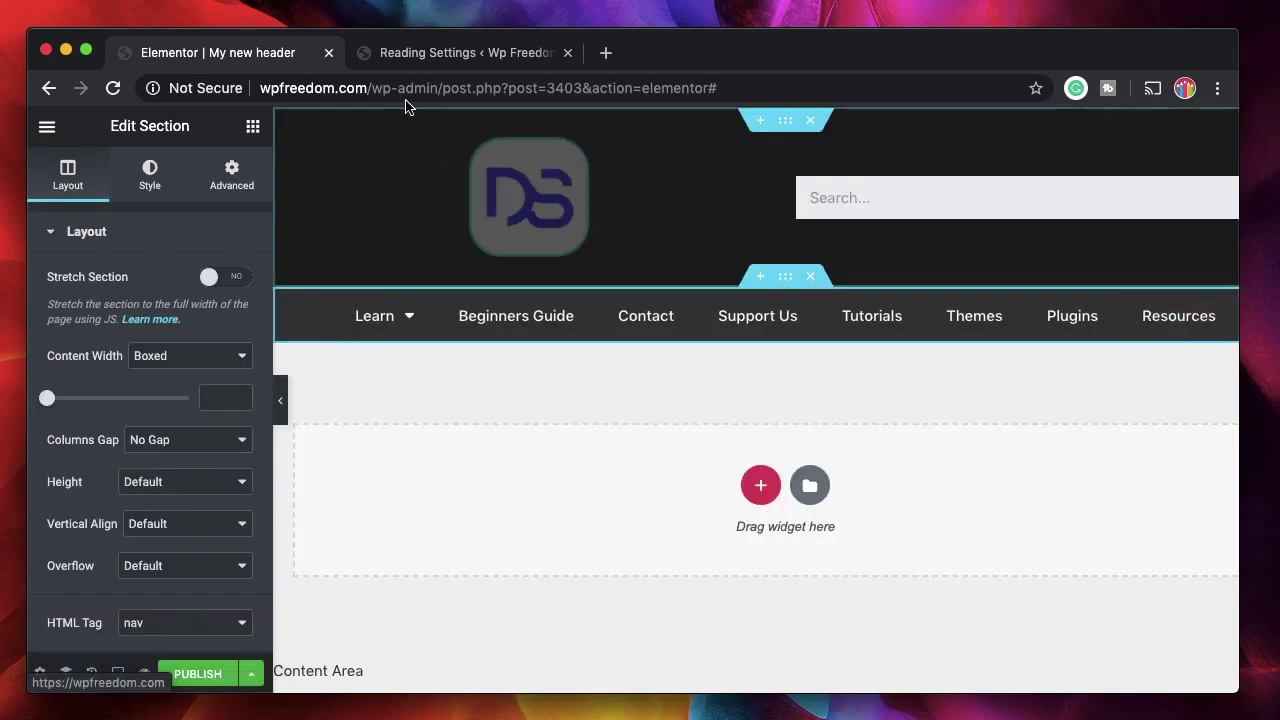
# Step: Open the Saved Templates list in the other browser tab and view the template types available for a new template
pyautogui.click(462, 52)
pyautogui.click(250, 52)
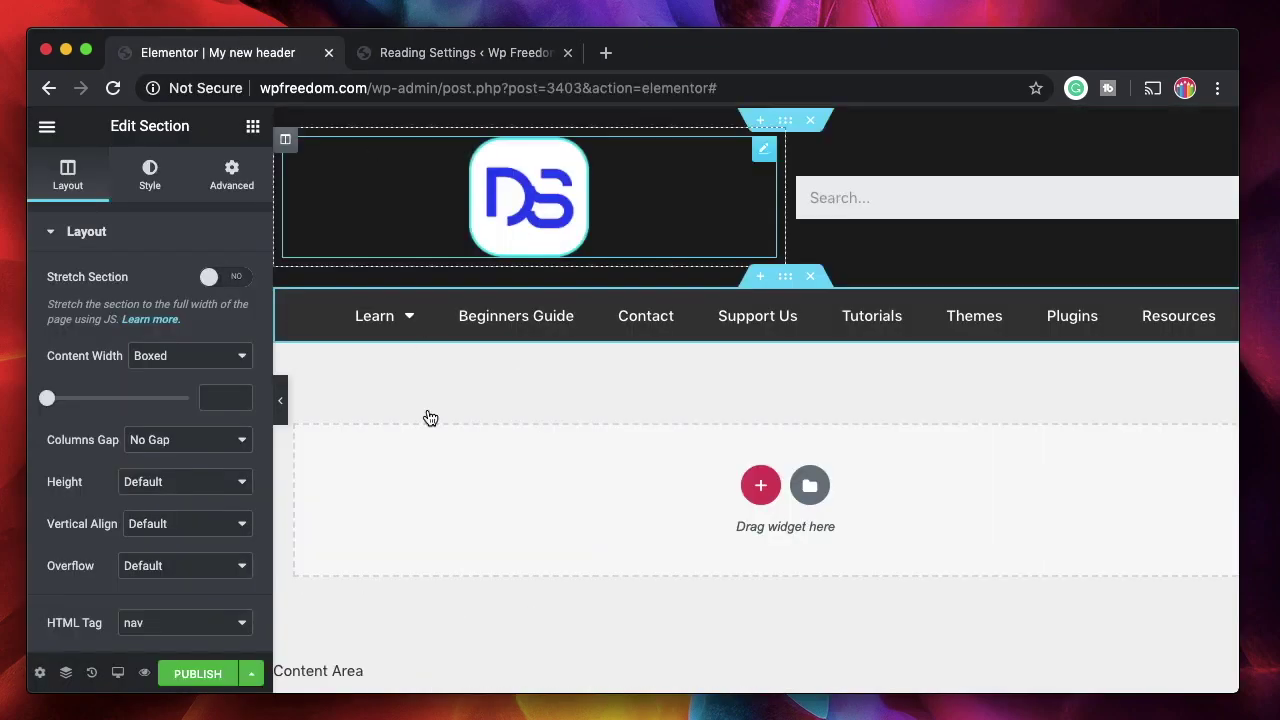
pyautogui.click(450, 55)
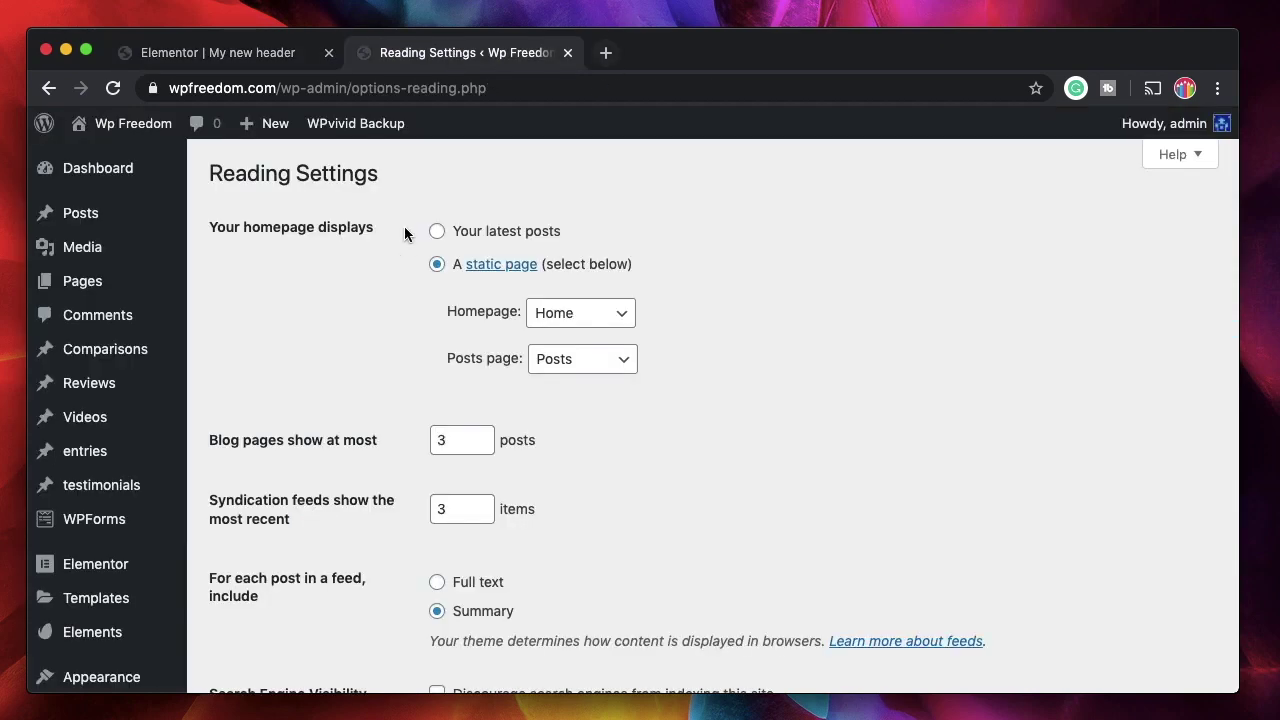
pyautogui.moveTo(94, 603)
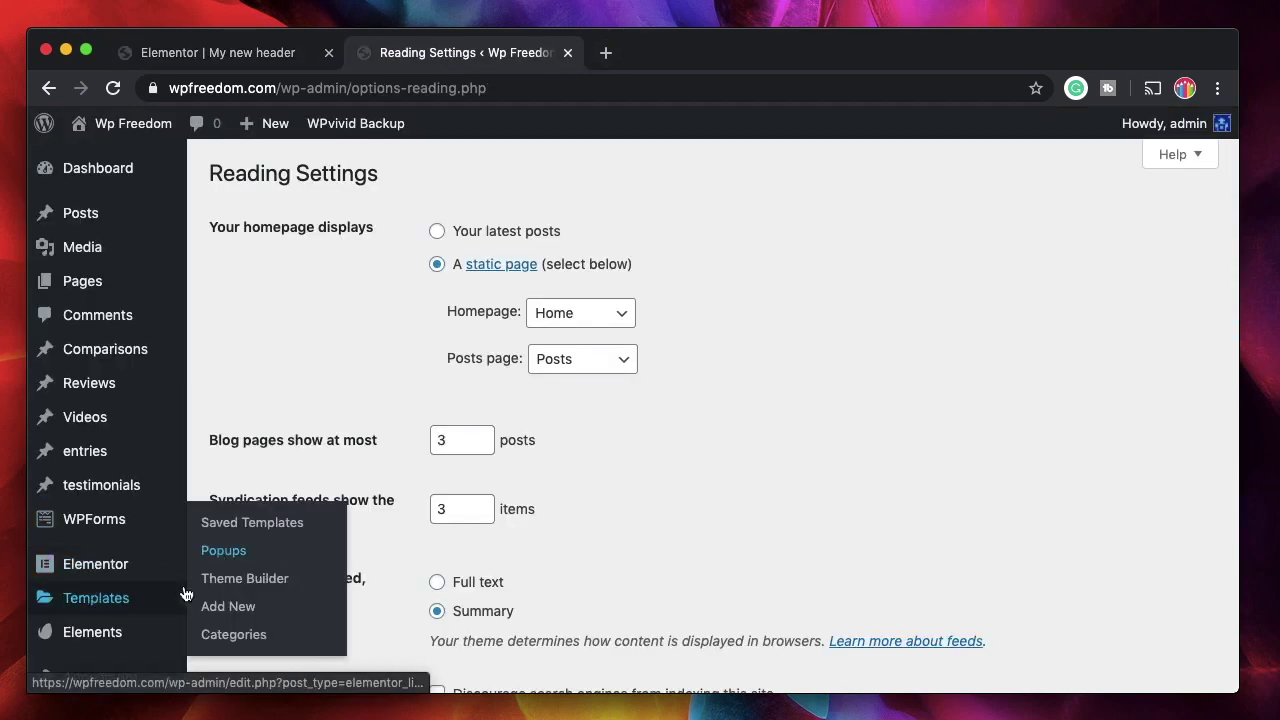
pyautogui.click(240, 523)
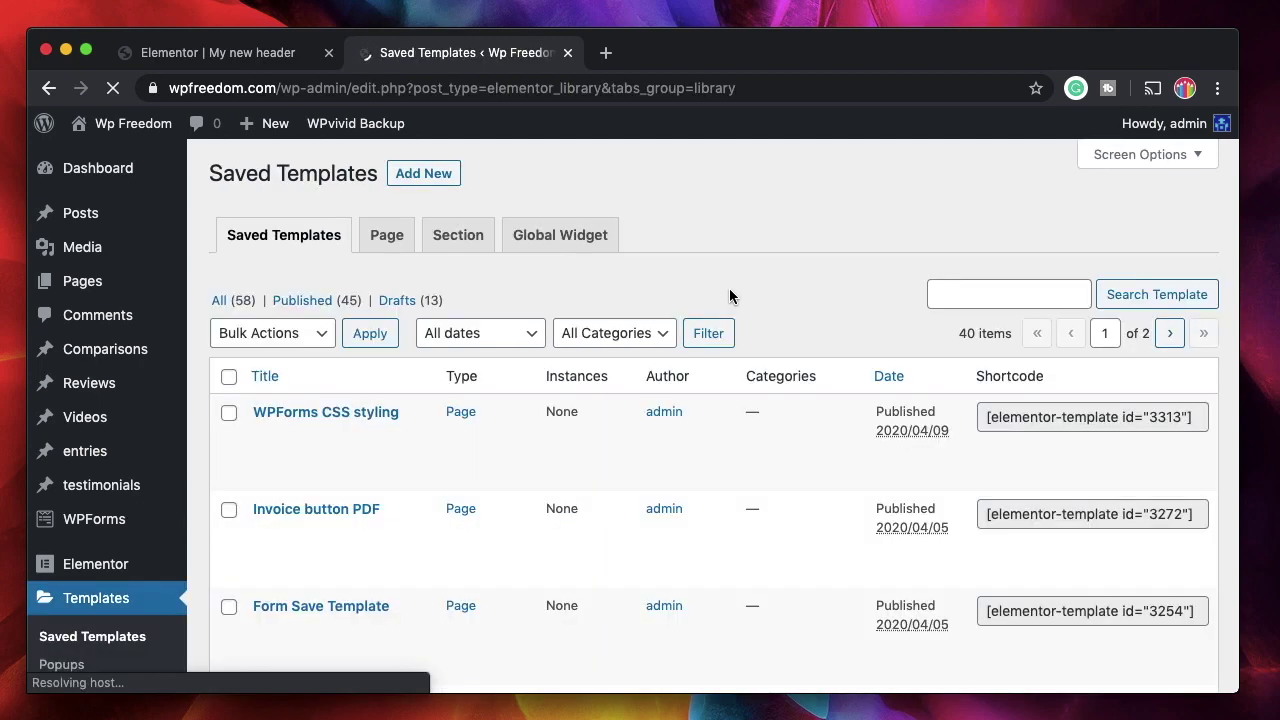
pyautogui.click(425, 173)
pyautogui.click(835, 389)
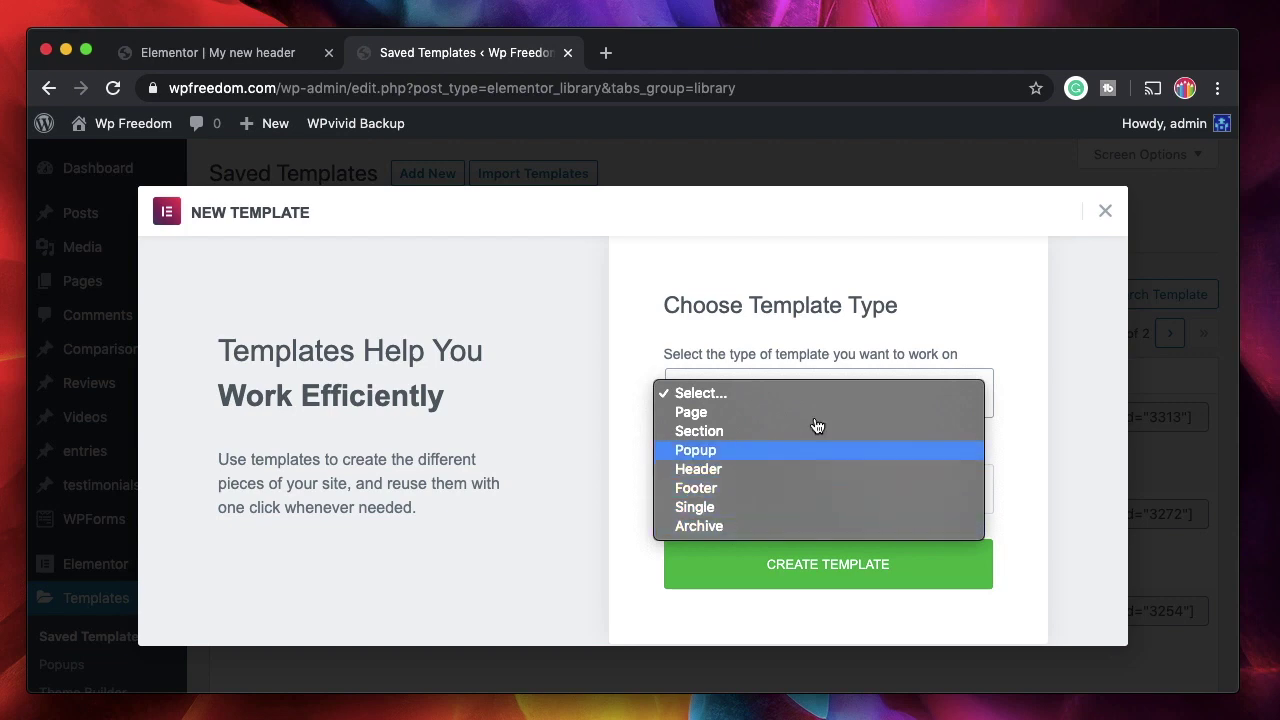
pyautogui.click(224, 62)
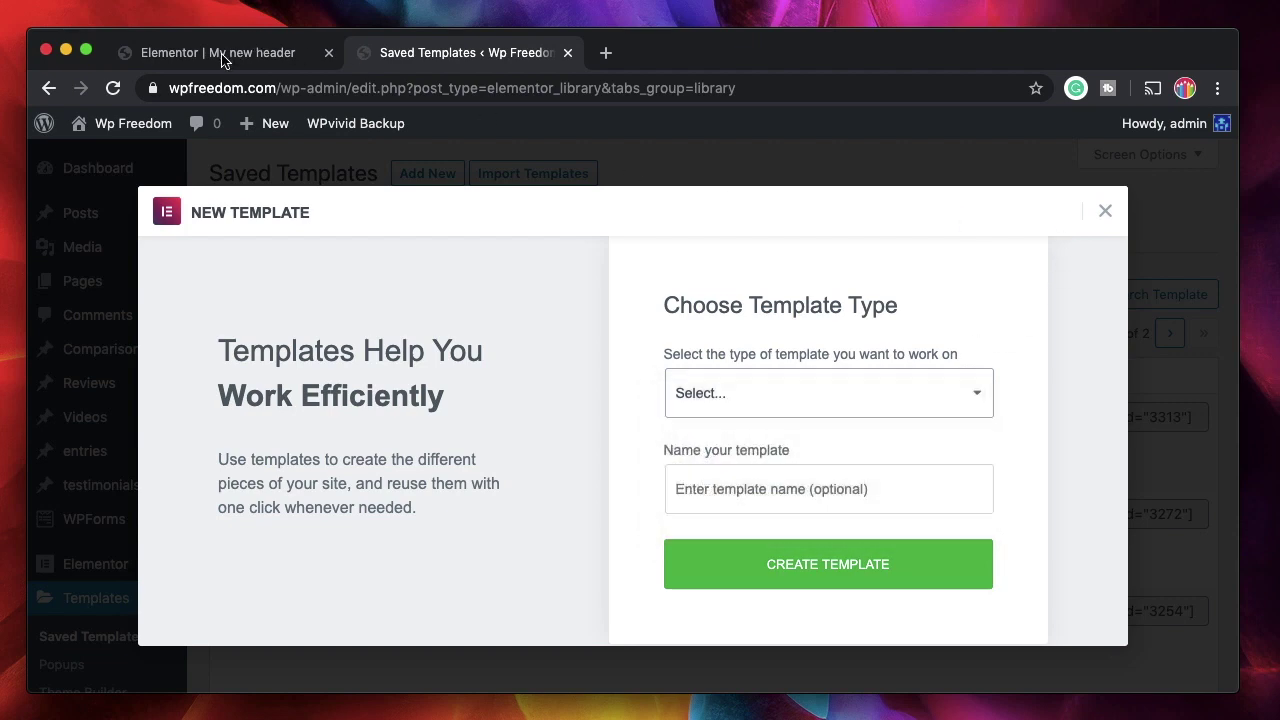
# Step: Return to the "My new header" editor and open the settings of the header's Nav Menu widget
pyautogui.click(200, 55)
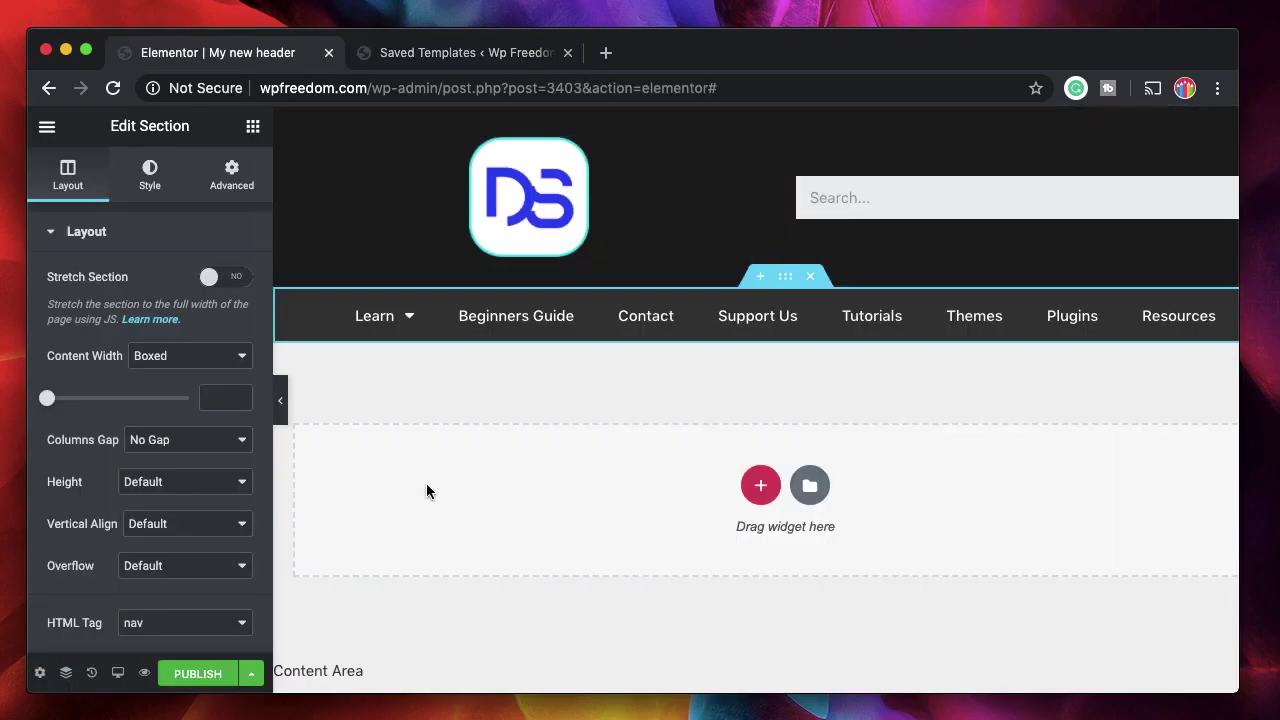
pyautogui.hscroll(2, 929, 214)
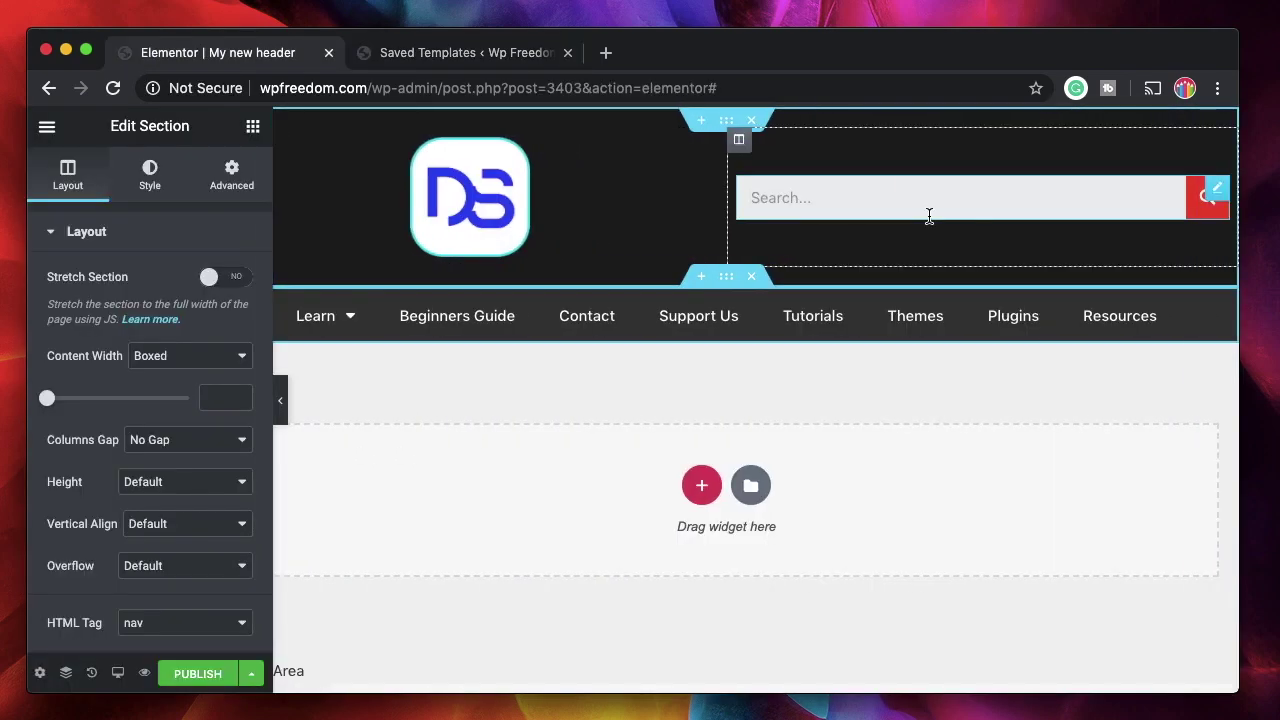
pyautogui.moveTo(1183, 320)
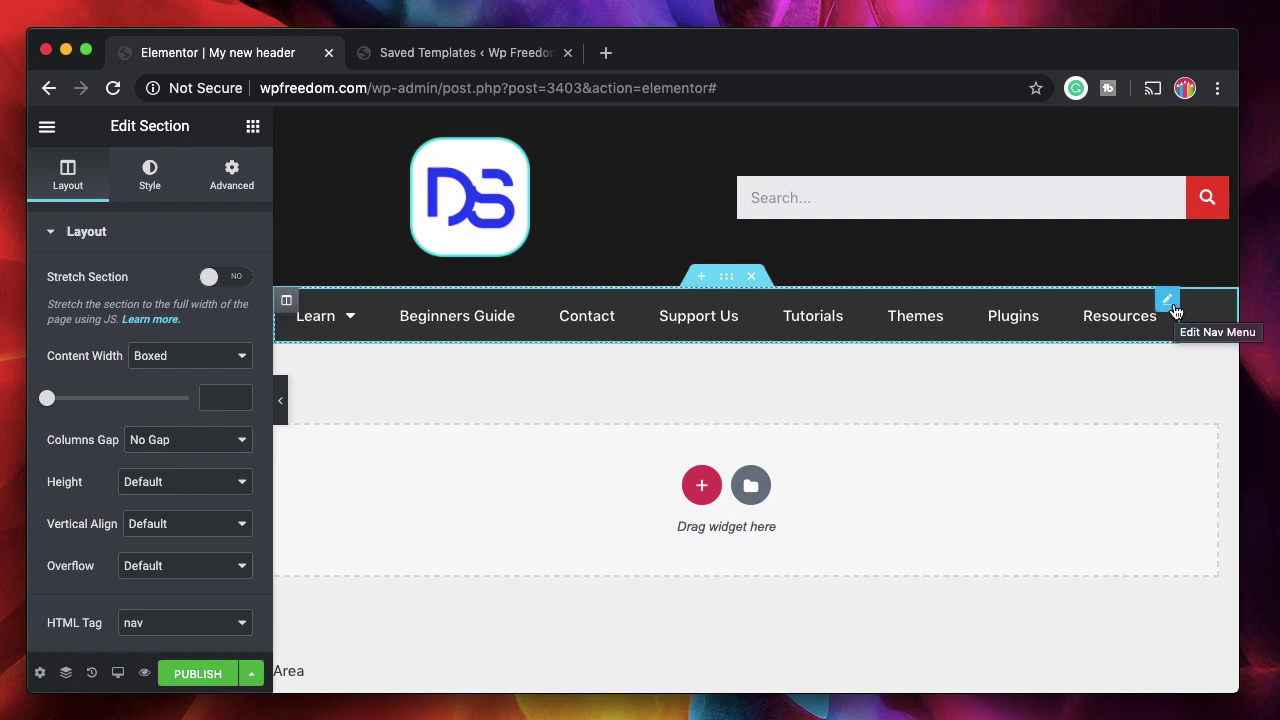
pyautogui.click(1168, 301)
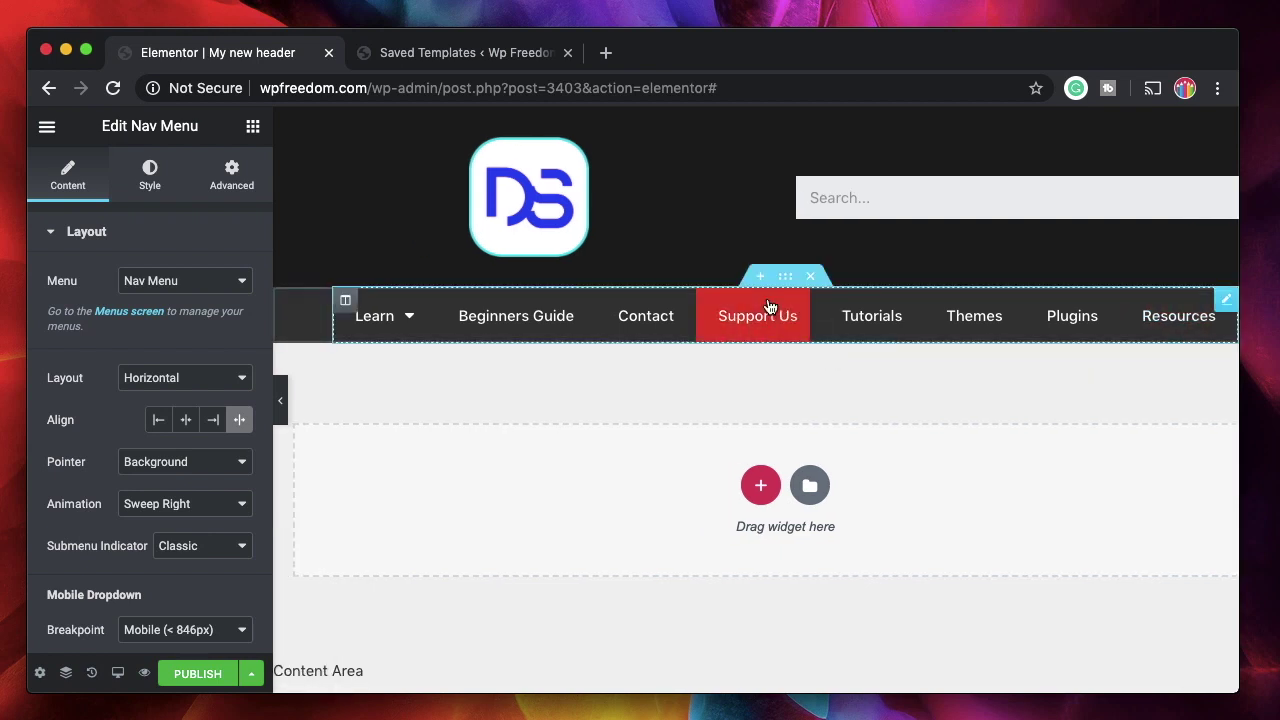
# Step: View the menus available for the Nav Menu widget and keep Nav Menu selected
pyautogui.click(160, 284)
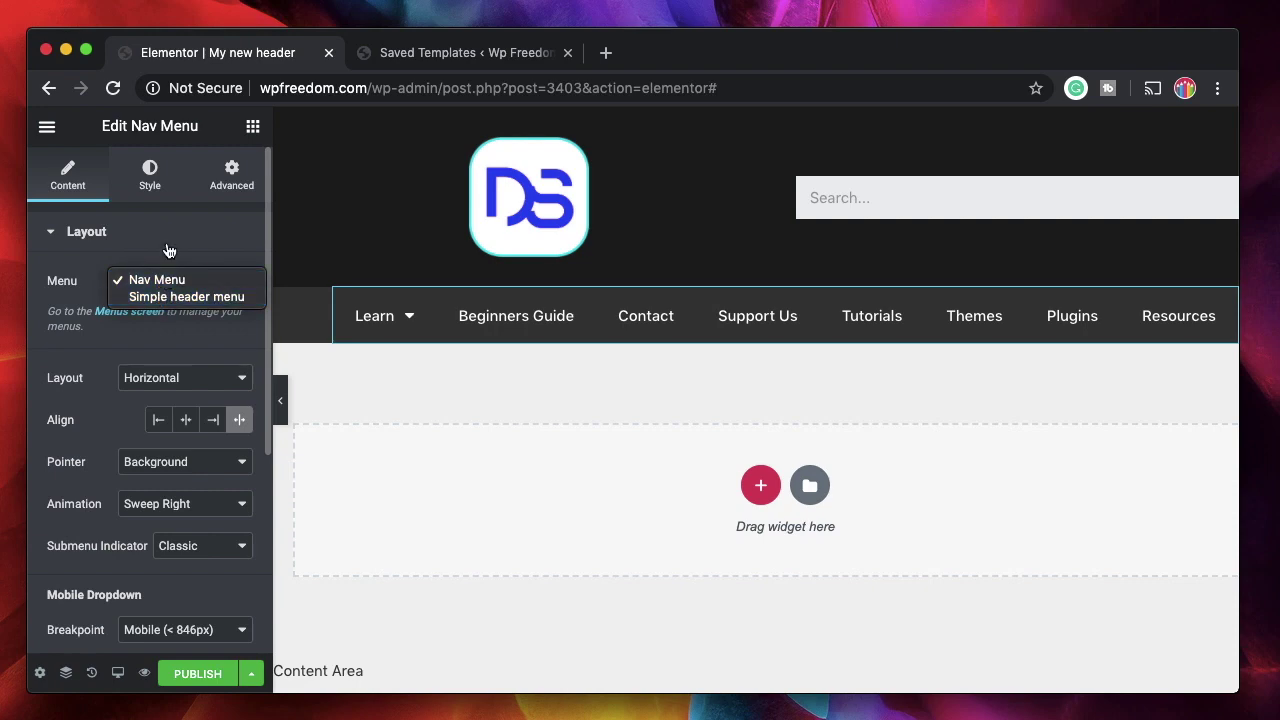
pyautogui.click(167, 247)
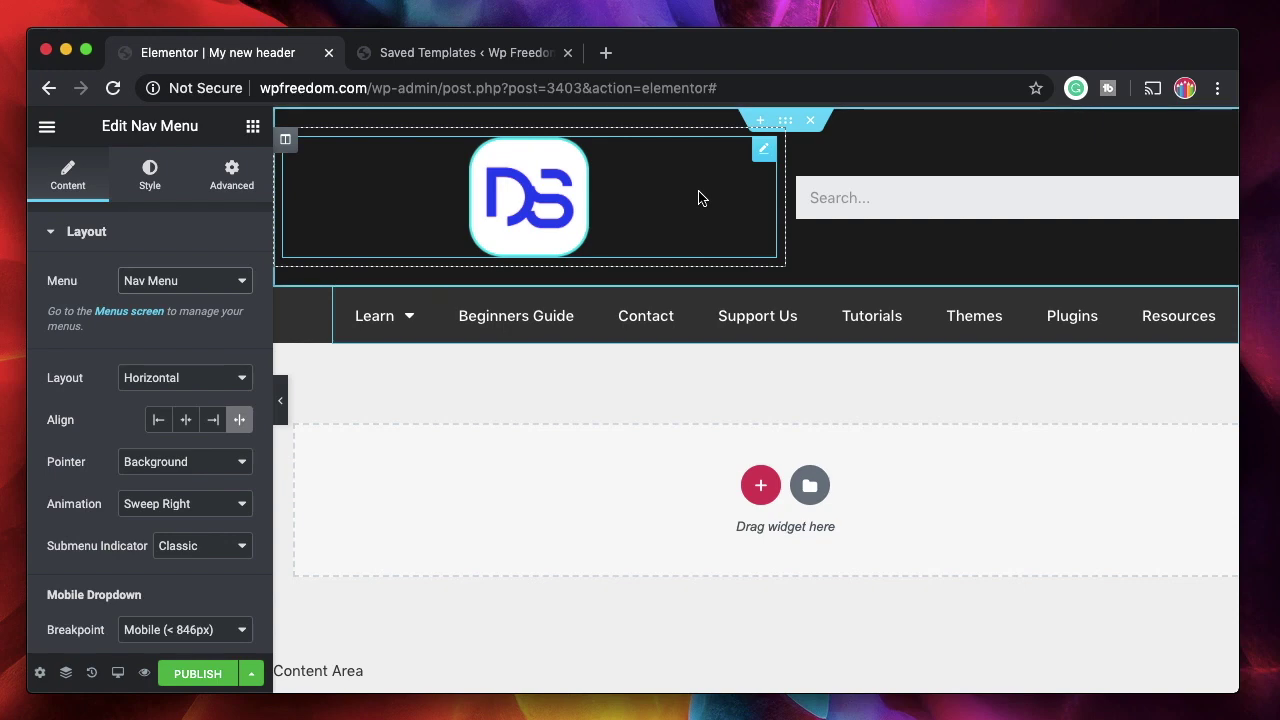
# Step: Delete the site logo widget from the header's upper row and place an Image widget in the empty column
pyautogui.rightClick(670, 189)
pyautogui.click(716, 478)
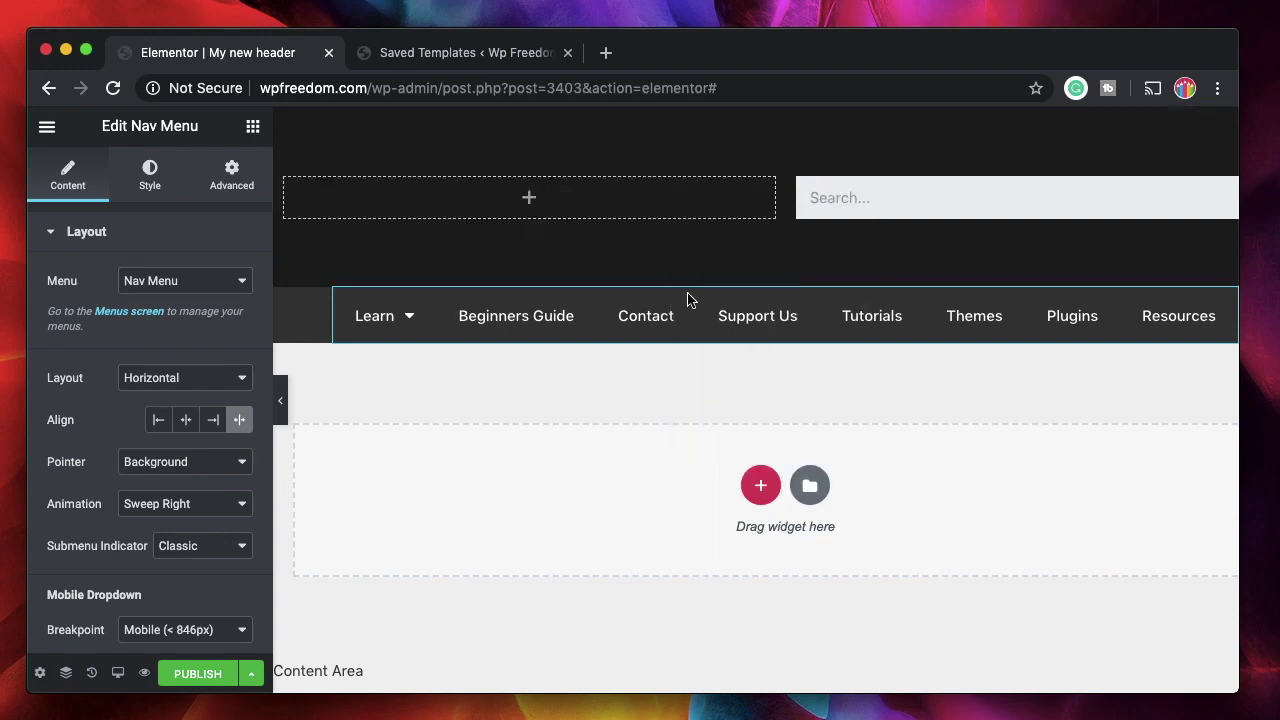
pyautogui.click(530, 199)
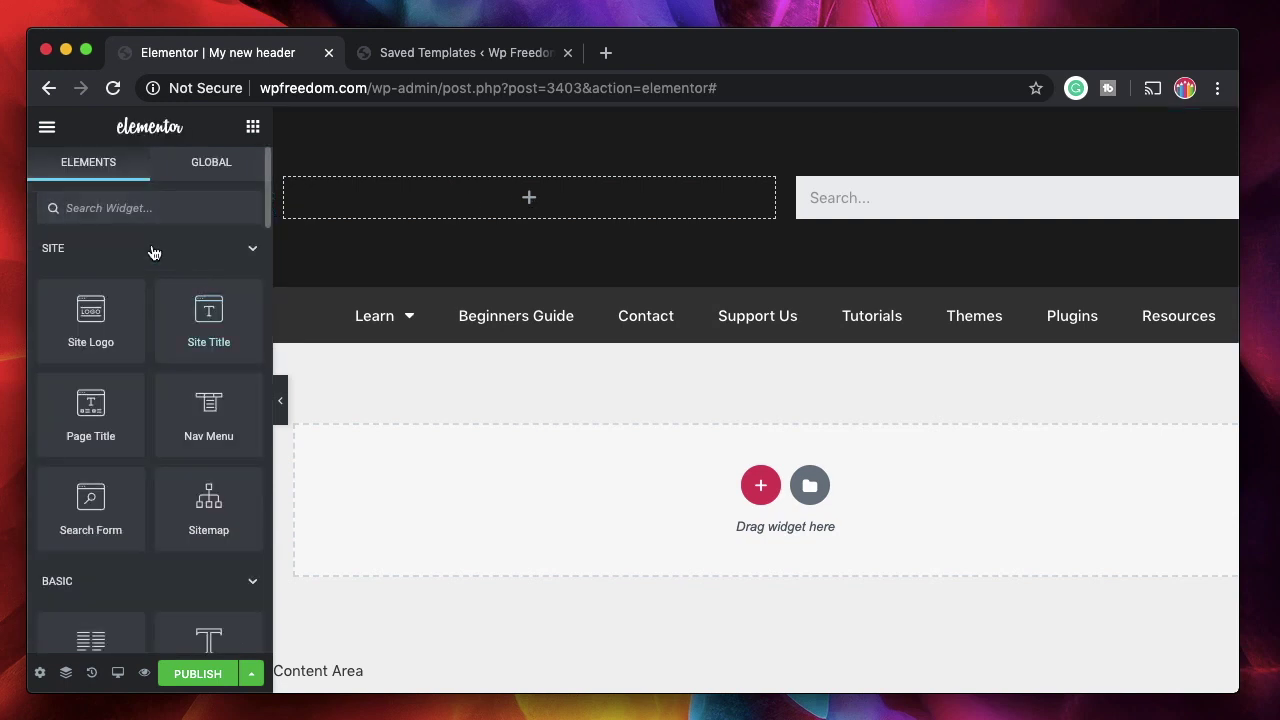
pyautogui.click(124, 207)
pyautogui.write('ima')
pyautogui.moveTo(90, 300); pyautogui.dragTo(524, 197)
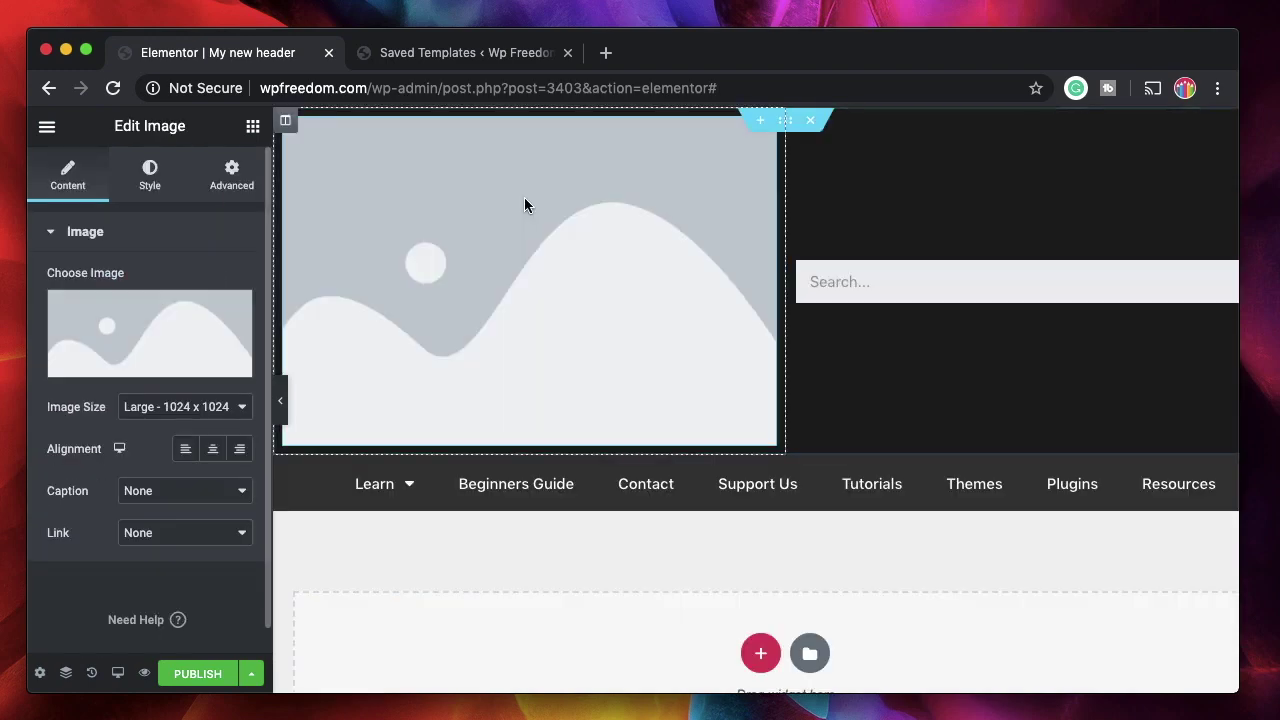
# Step: Choose the DS logo as the image, give it a custom size of 60 x 60, and align it left
pyautogui.click(222, 294)
pyautogui.doubleClick(126, 366)
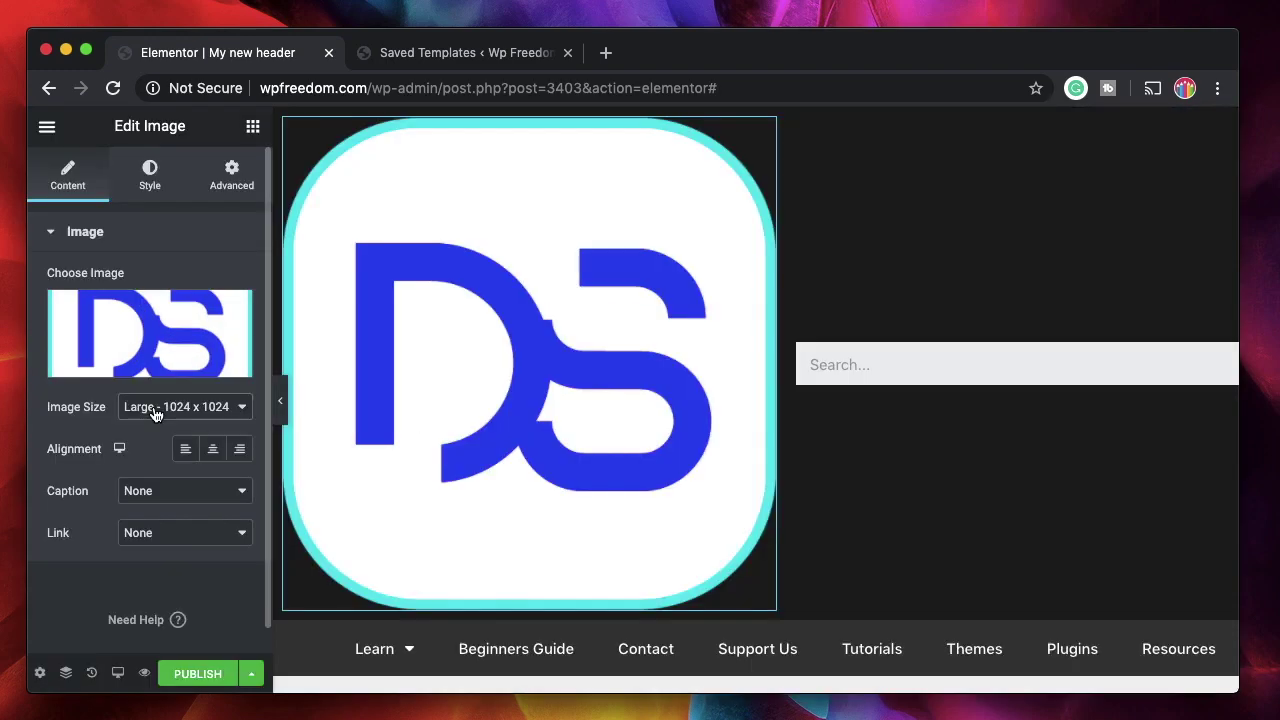
pyautogui.click(150, 407)
pyautogui.click(179, 477)
pyautogui.click(220, 565)
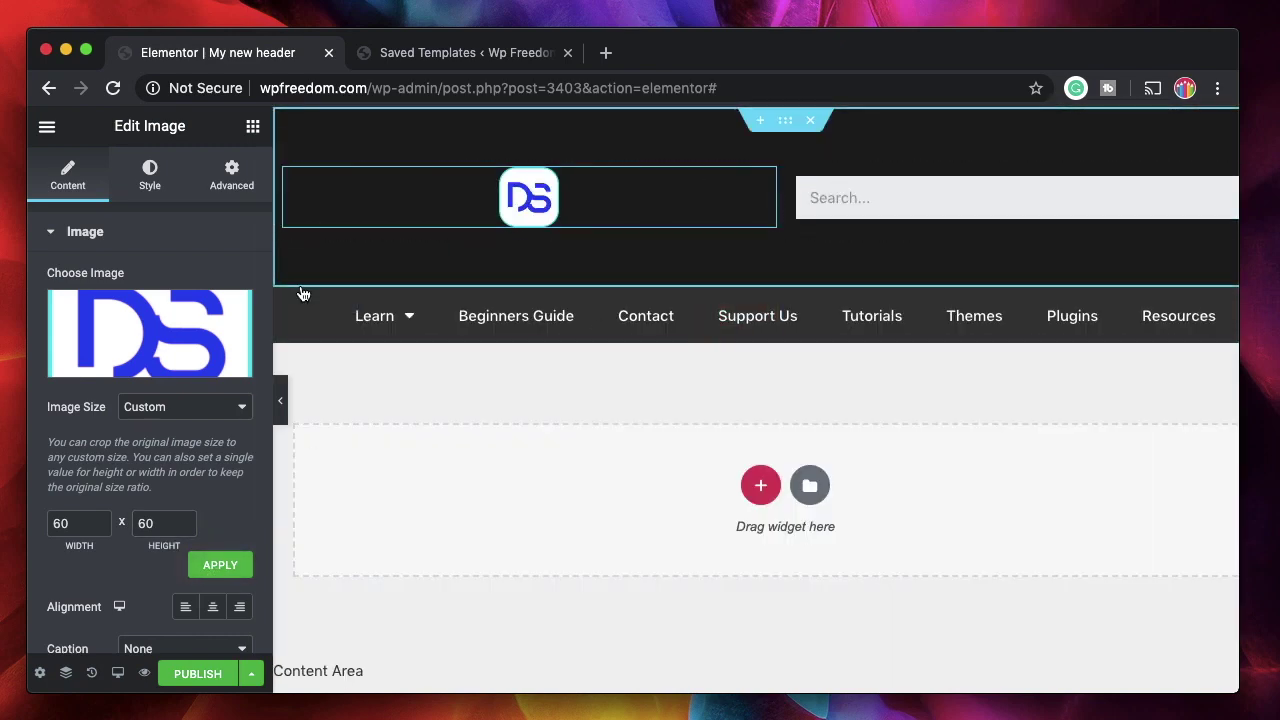
pyautogui.click(186, 610)
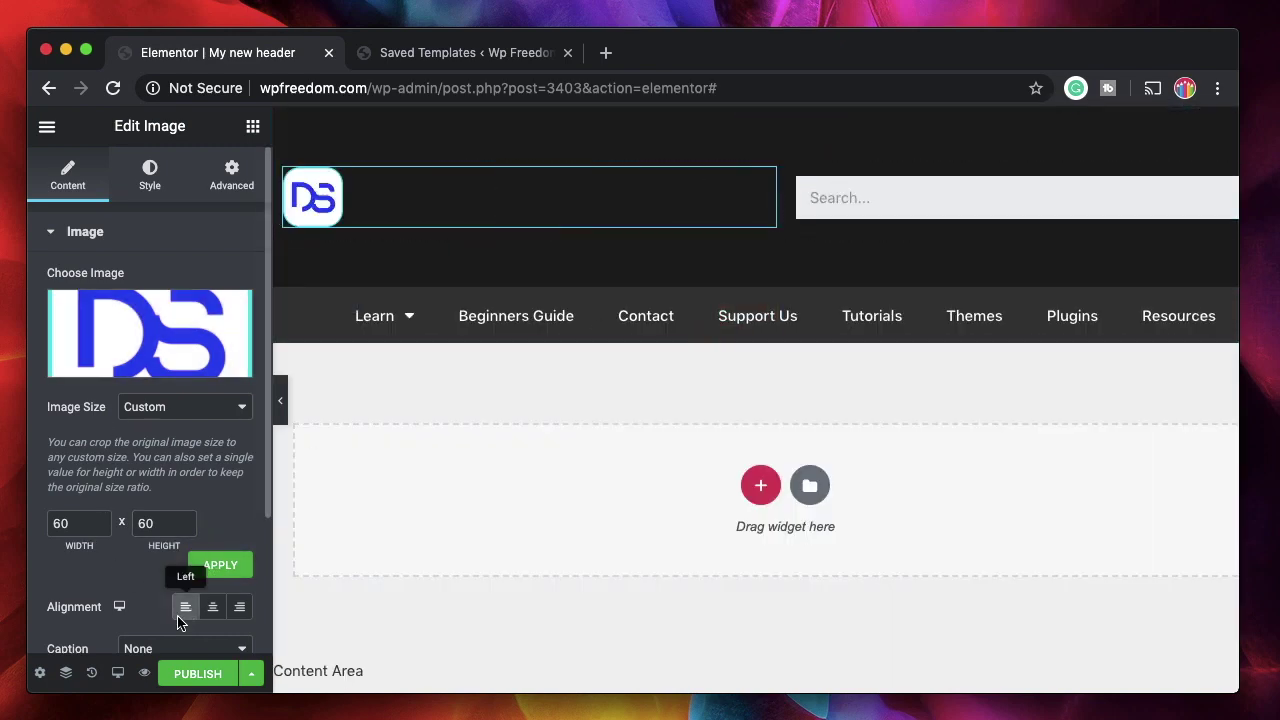
# Step: Publish the header with a display condition that includes the Entire Site
pyautogui.click(197, 674)
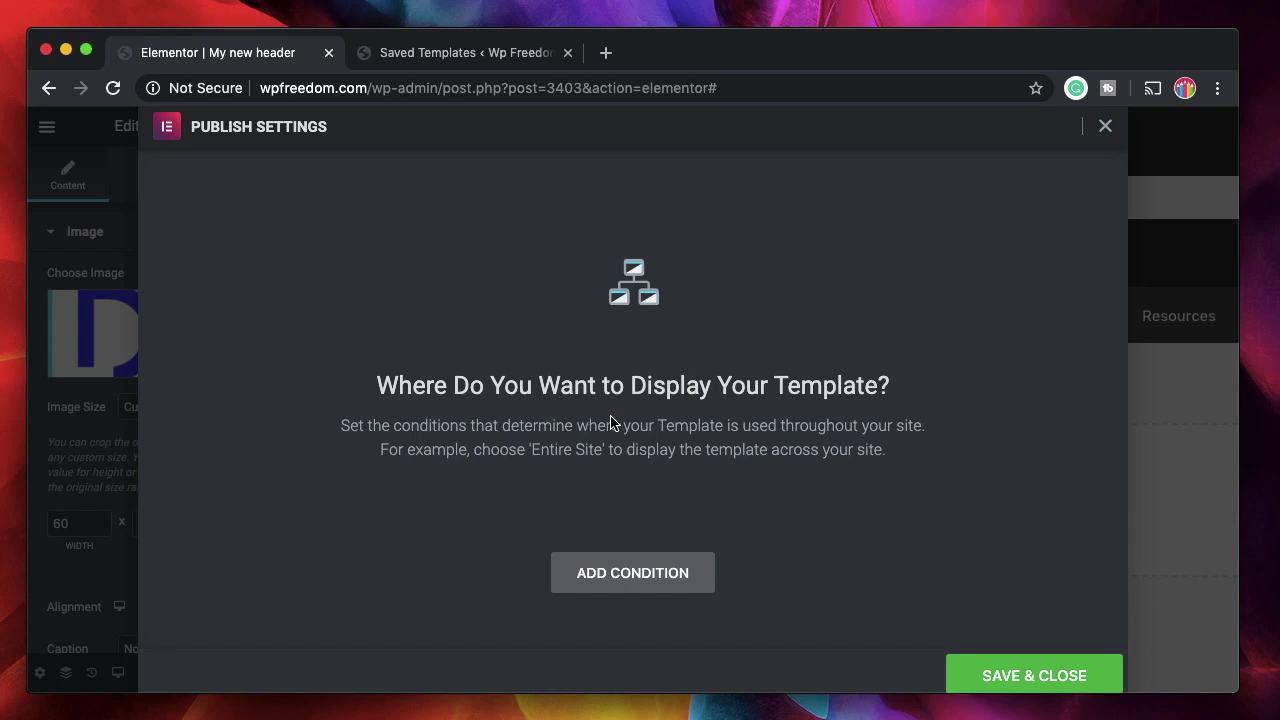
pyautogui.click(611, 579)
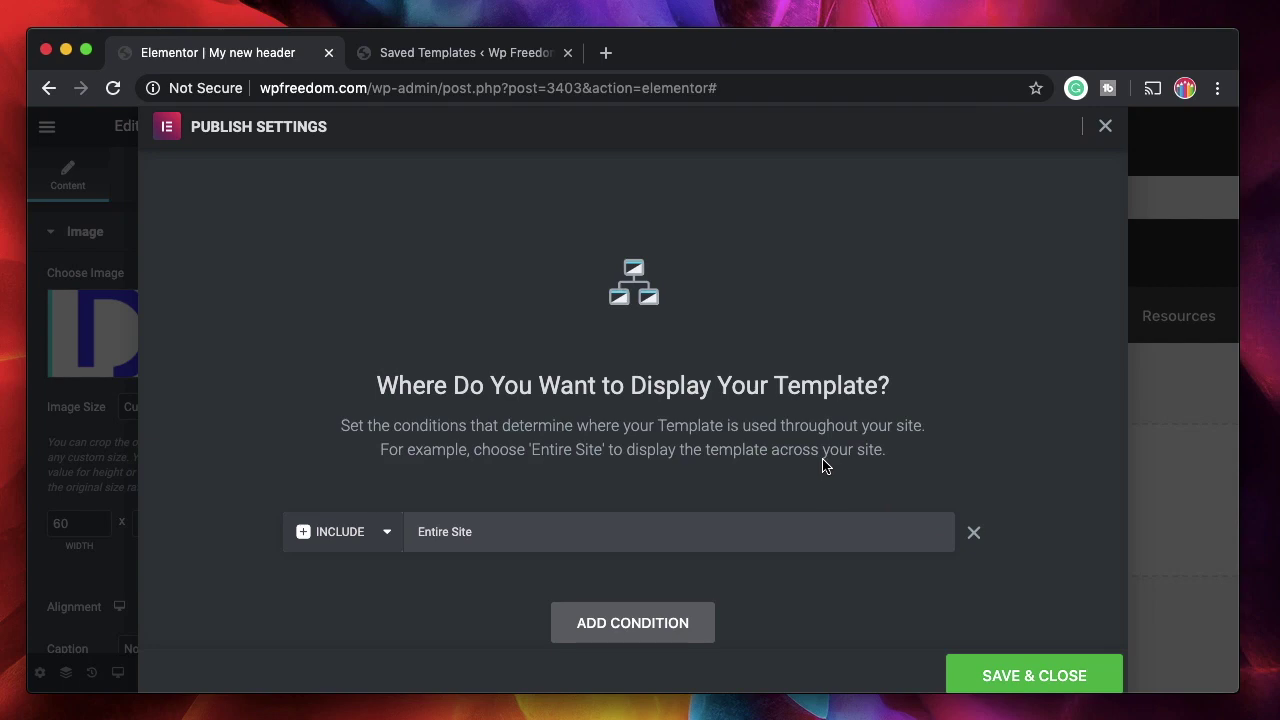
pyautogui.click(1008, 673)
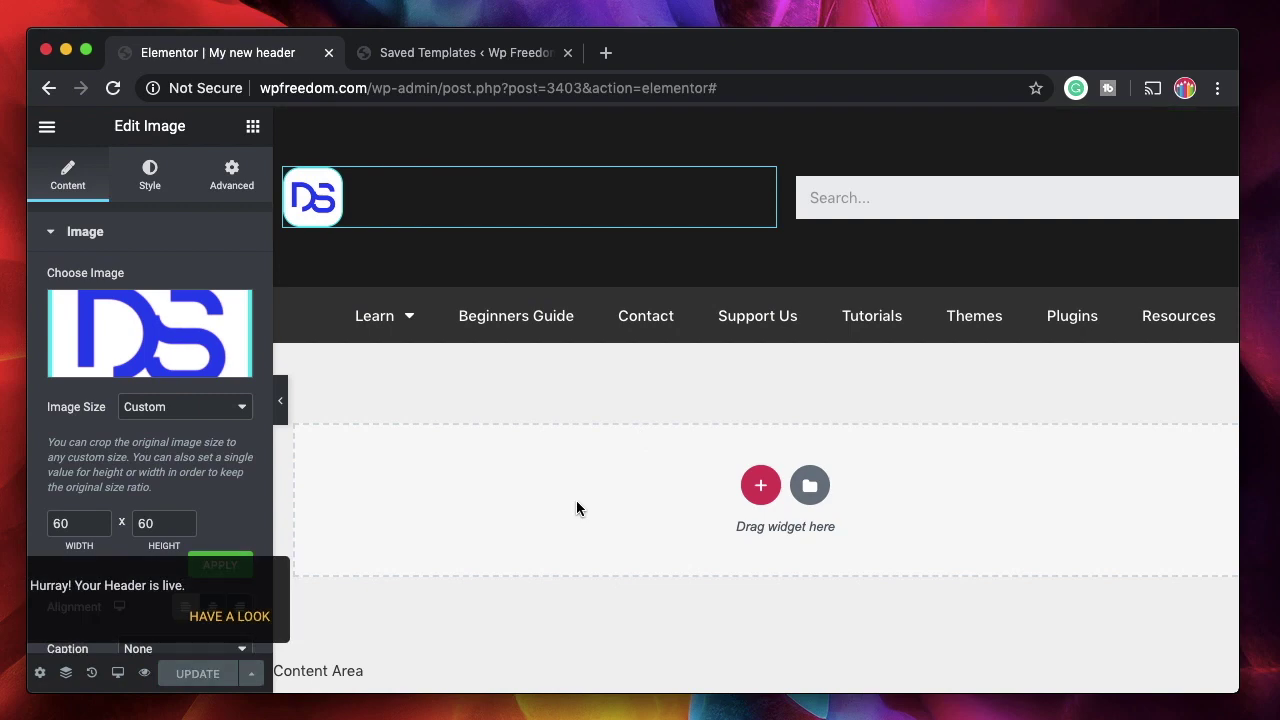
# Step: Open the live site in a new browser tab and check the header on the home and Beginners Guide pages
pyautogui.click(462, 52)
pyautogui.moveTo(95, 128)
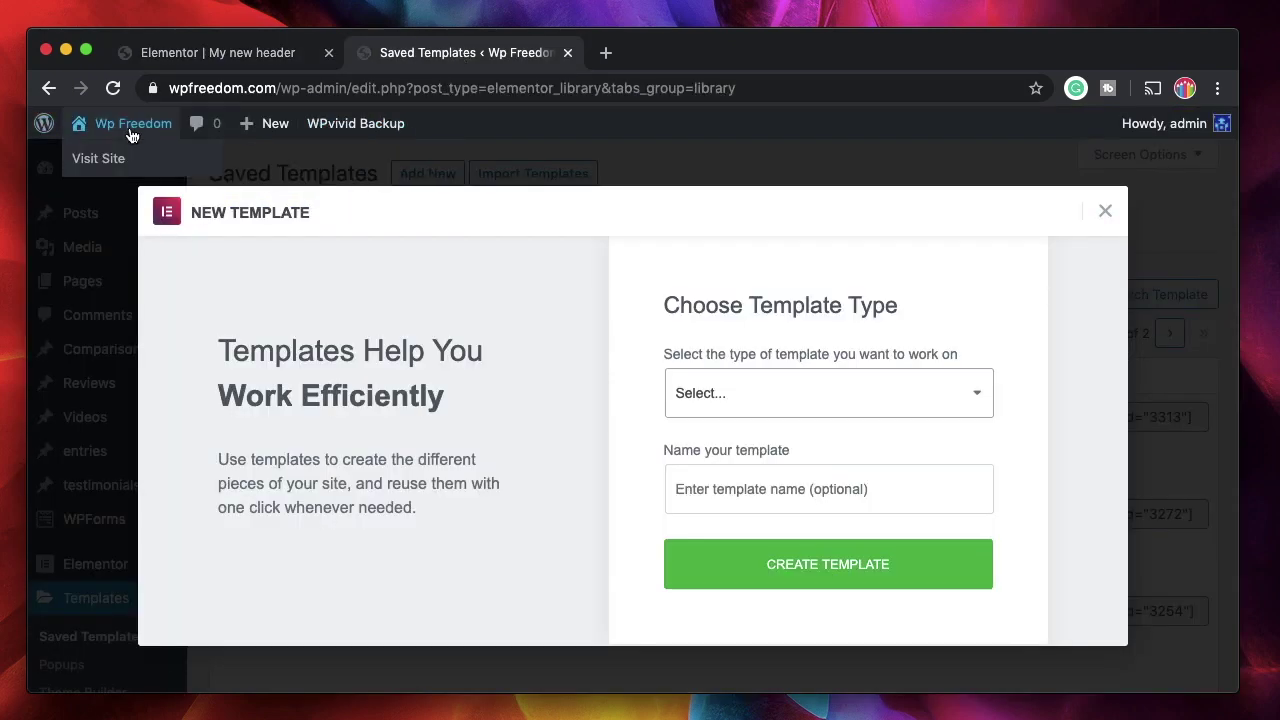
pyautogui.keyDown('super'); pyautogui.click(121, 161); pyautogui.keyUp('super')
pyautogui.click(690, 52)
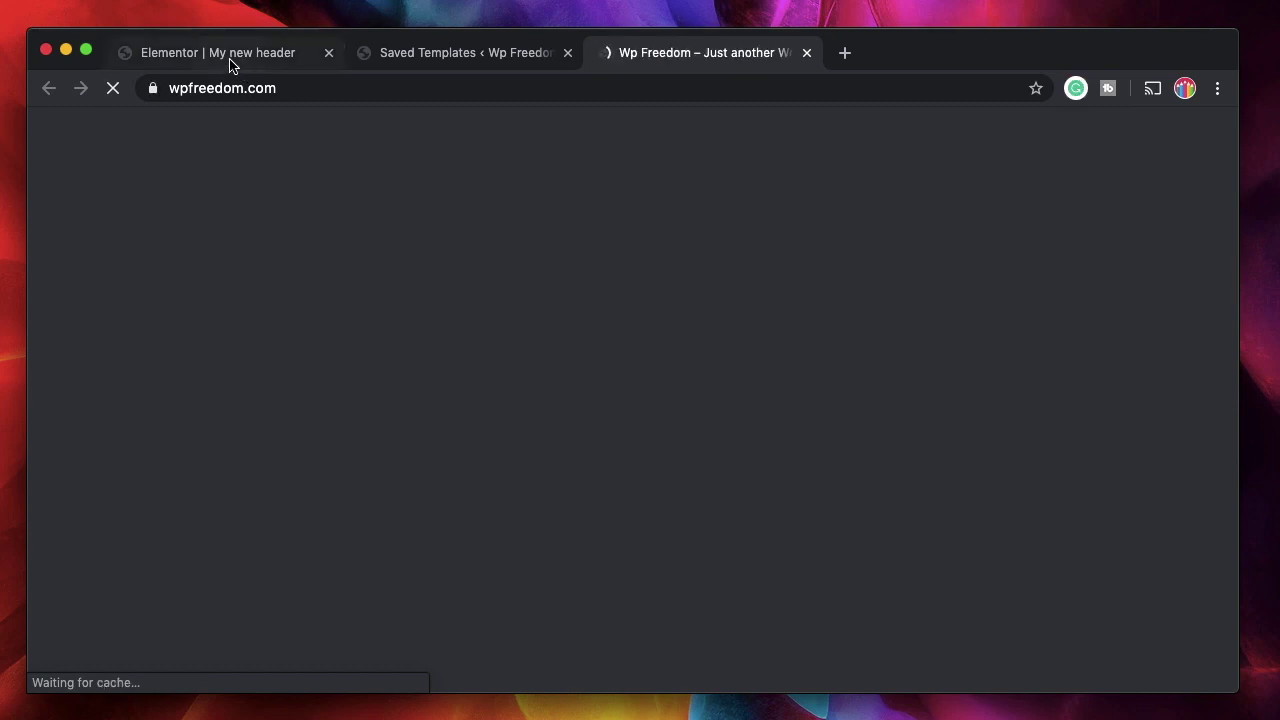
pyautogui.click(229, 56)
pyautogui.click(677, 55)
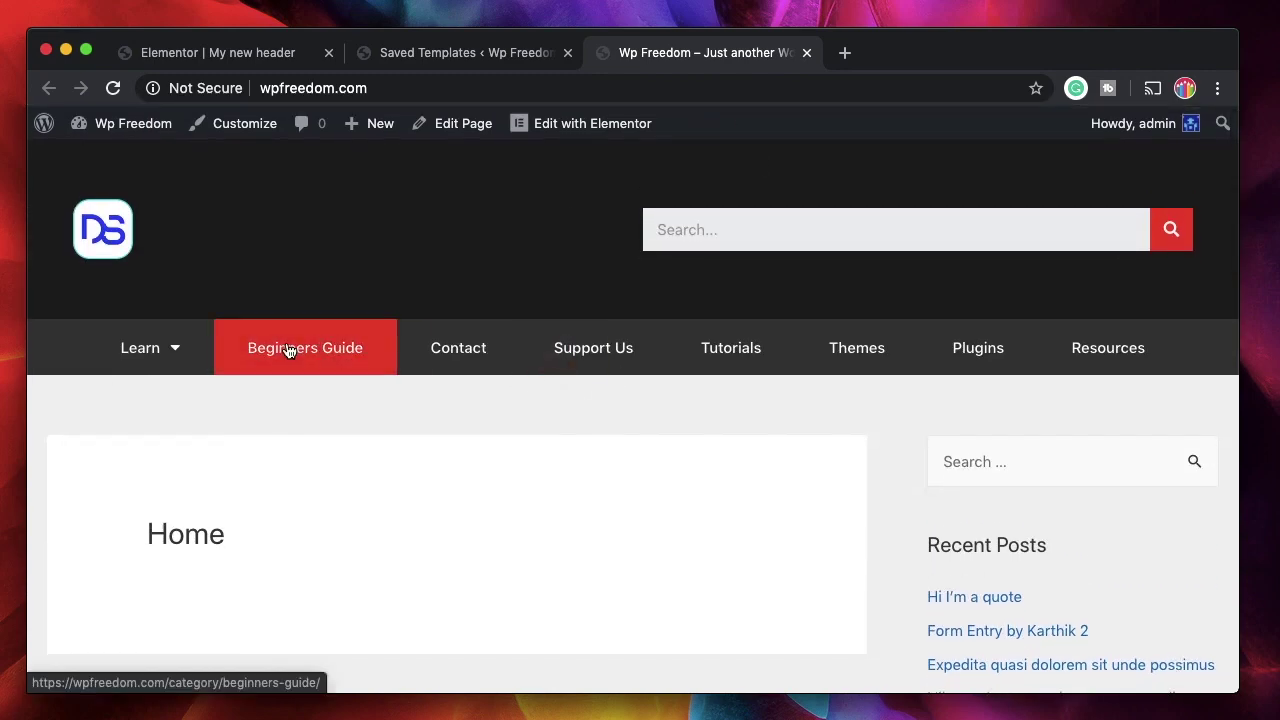
pyautogui.click(288, 350)
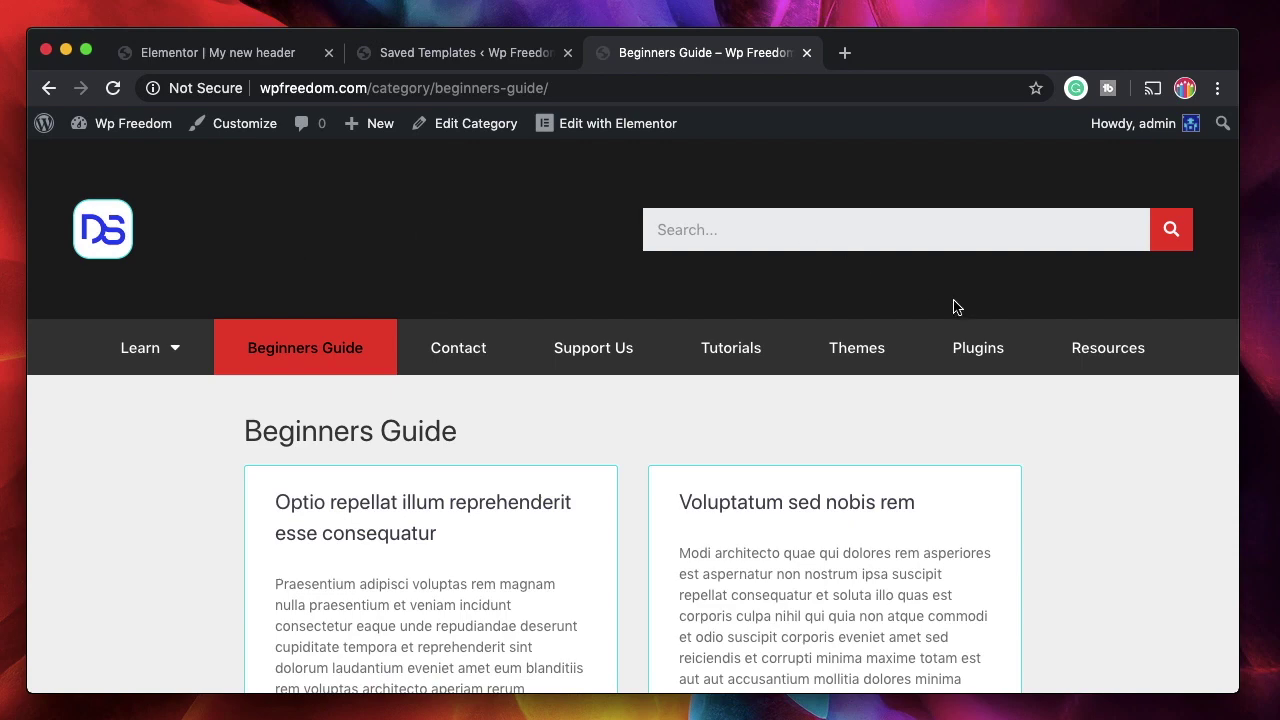
# Step: Return to the "My new header" editor, open its display conditions, and add a second condition set to Exclude
pyautogui.click(452, 52)
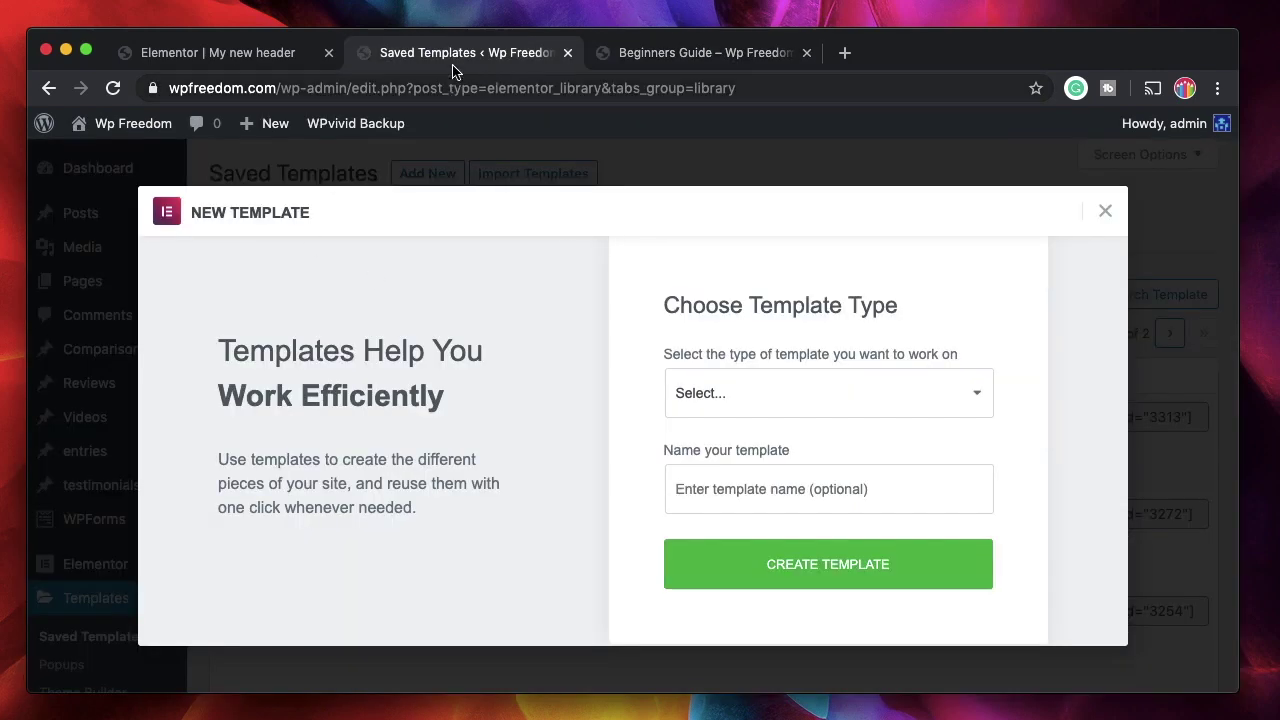
pyautogui.click(232, 60)
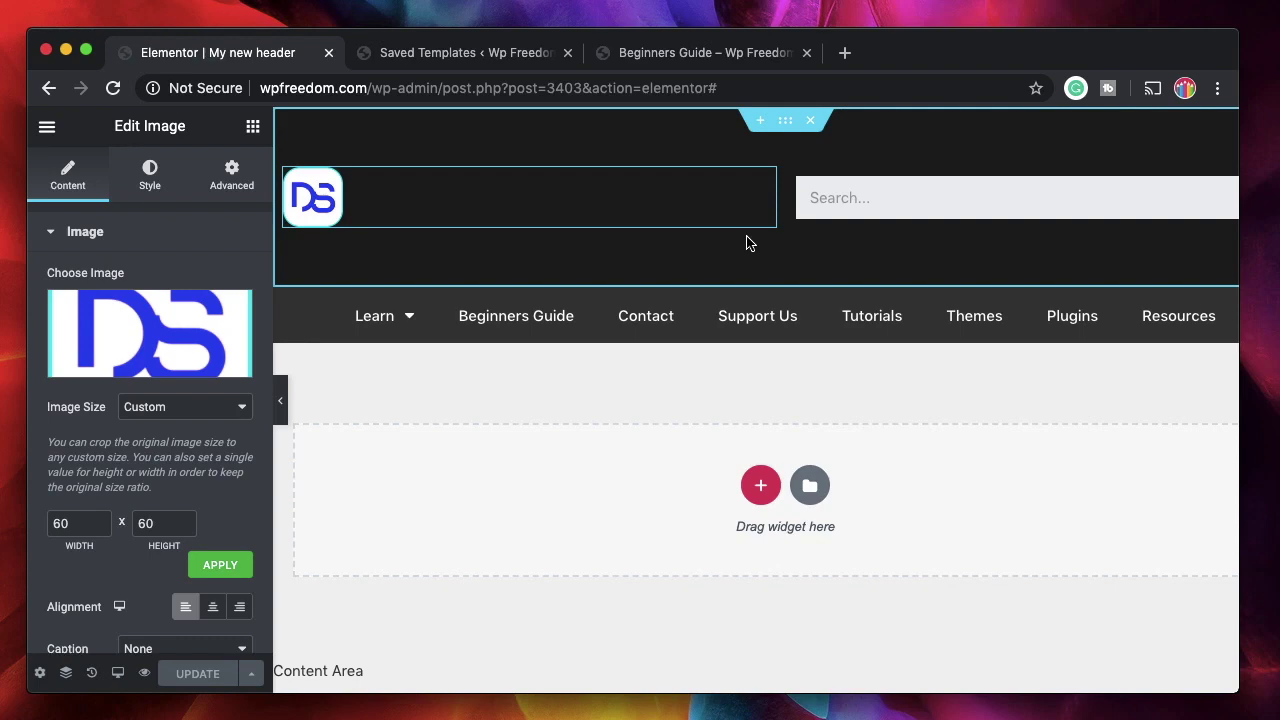
pyautogui.click(247, 675)
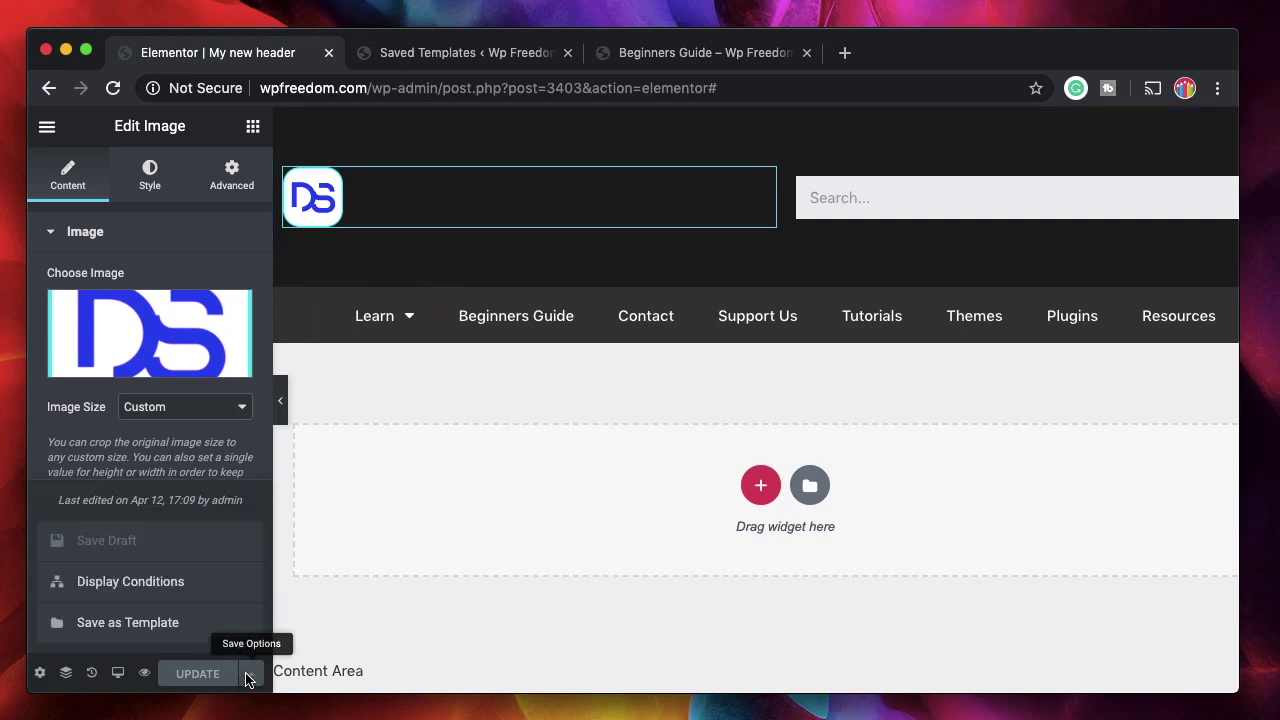
pyautogui.click(130, 591)
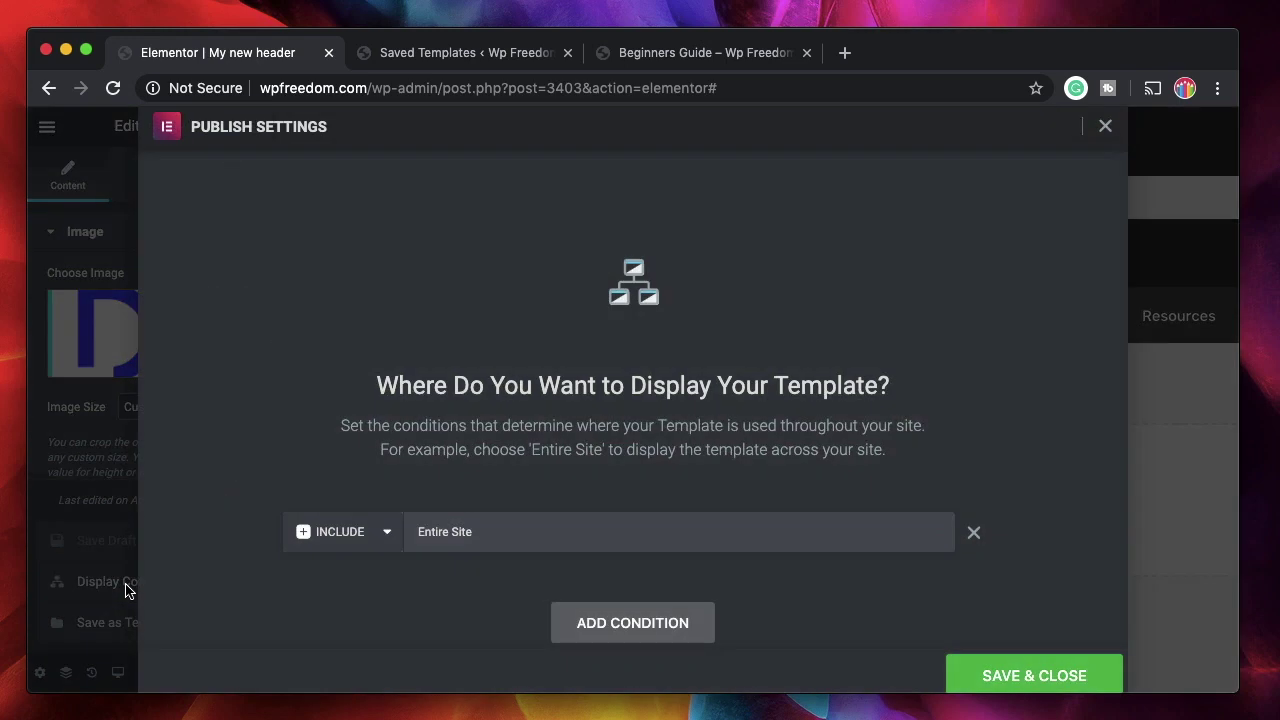
pyautogui.scroll(-2, 348, 427)
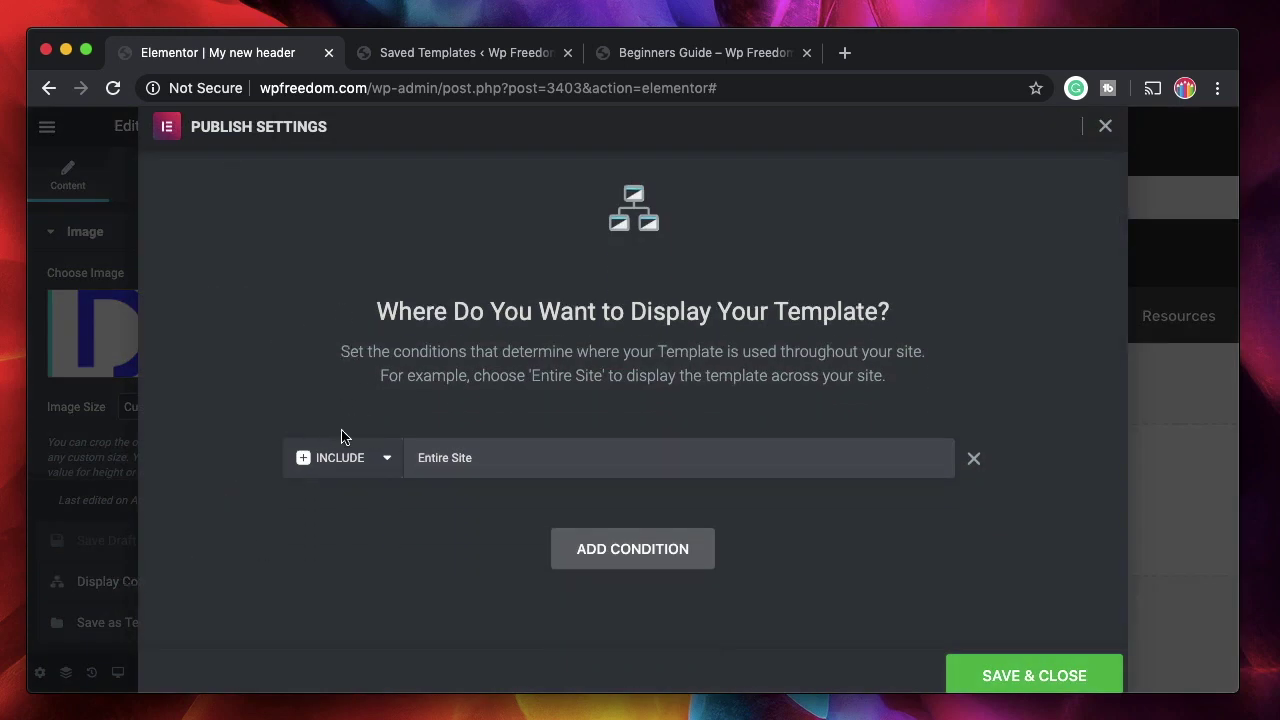
pyautogui.click(604, 553)
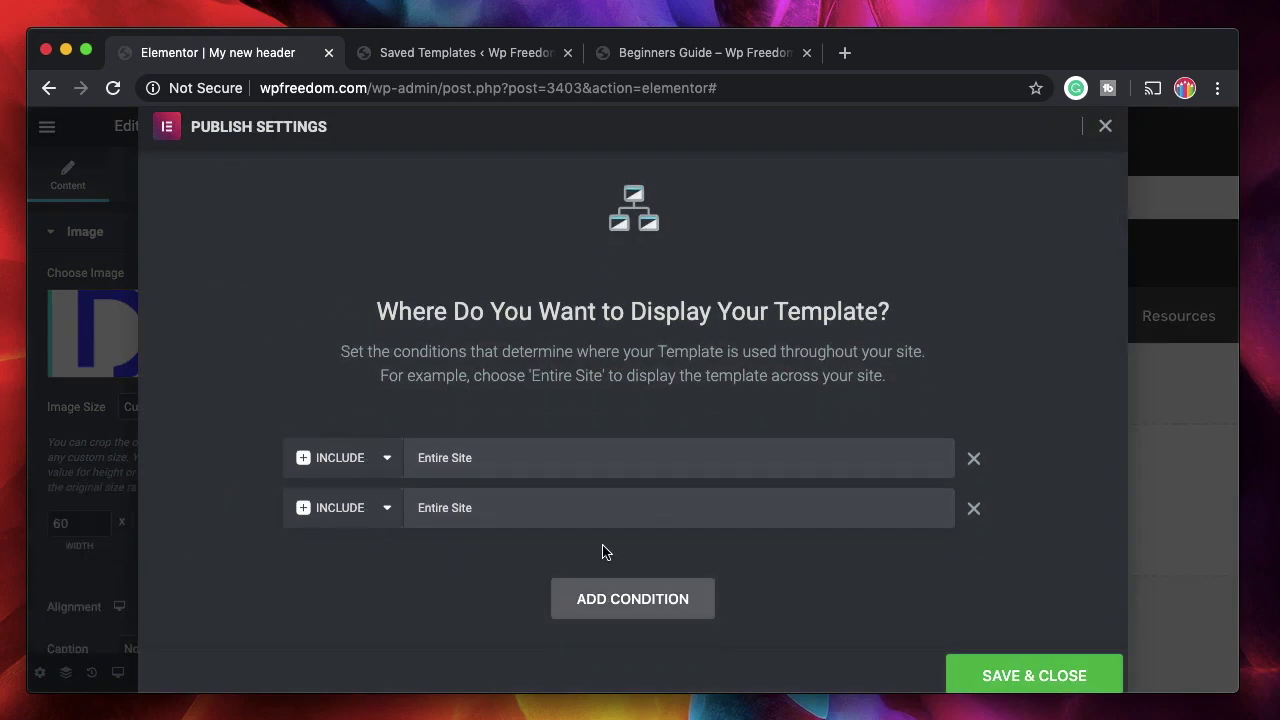
pyautogui.click(373, 520)
pyautogui.click(349, 527)
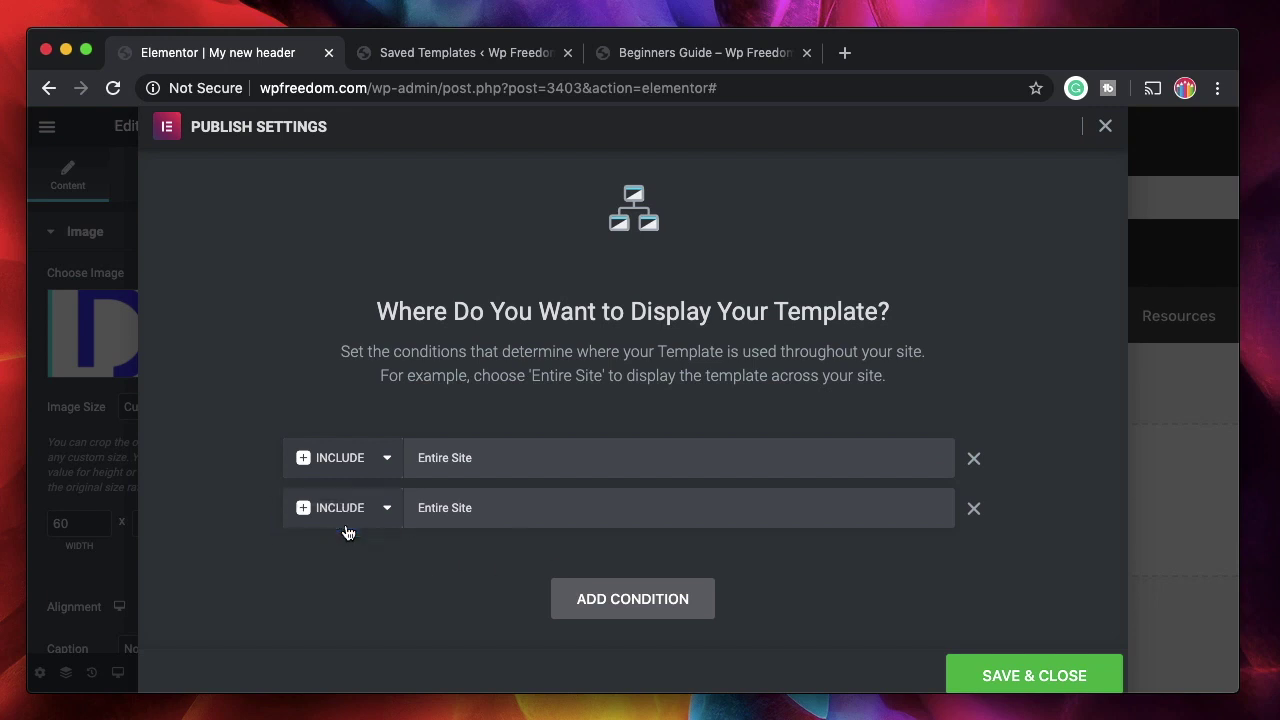
# Step: Set the Exclude condition to Singular, Front Page and save the display conditions
pyautogui.click(537, 505)
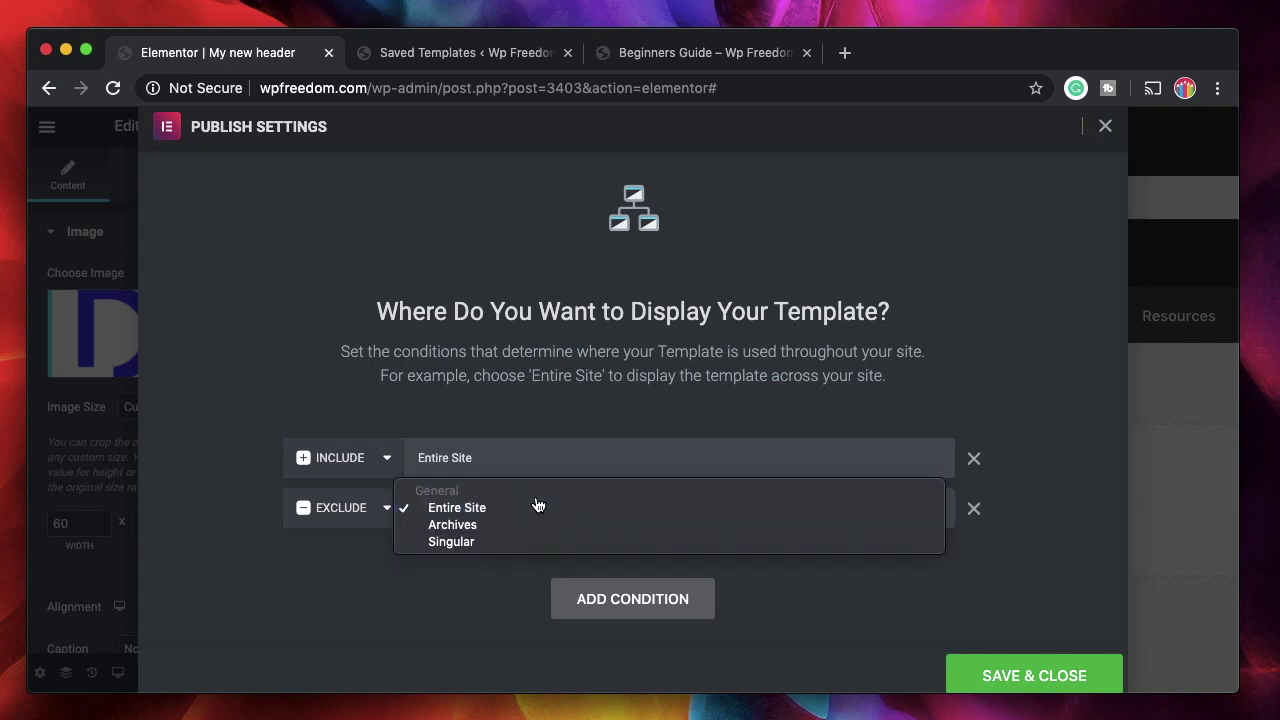
pyautogui.click(500, 542)
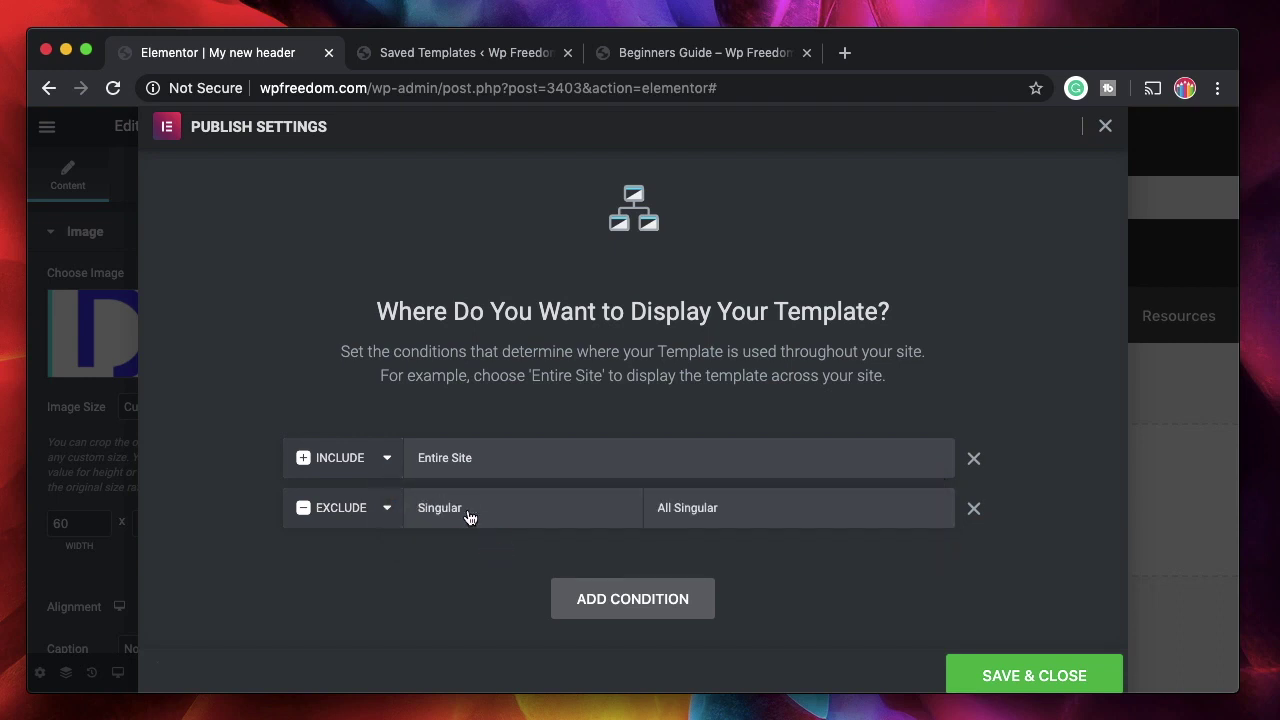
pyautogui.click(718, 513)
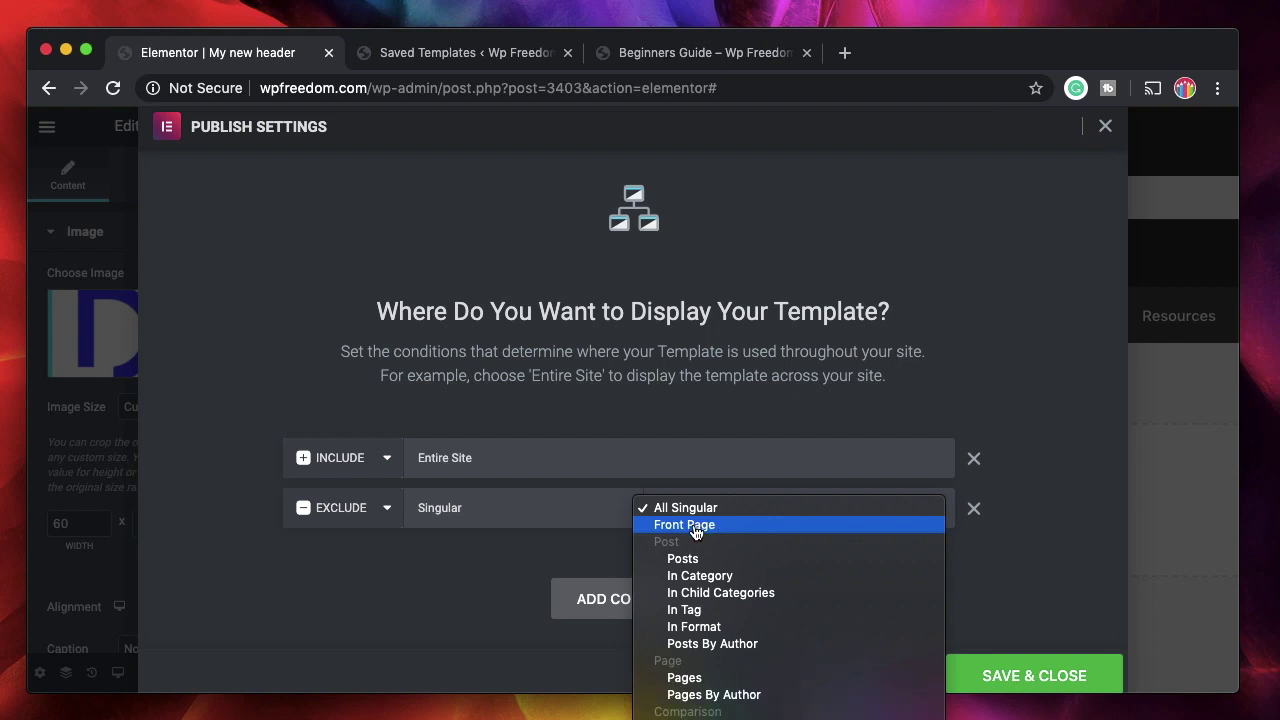
pyautogui.click(696, 527)
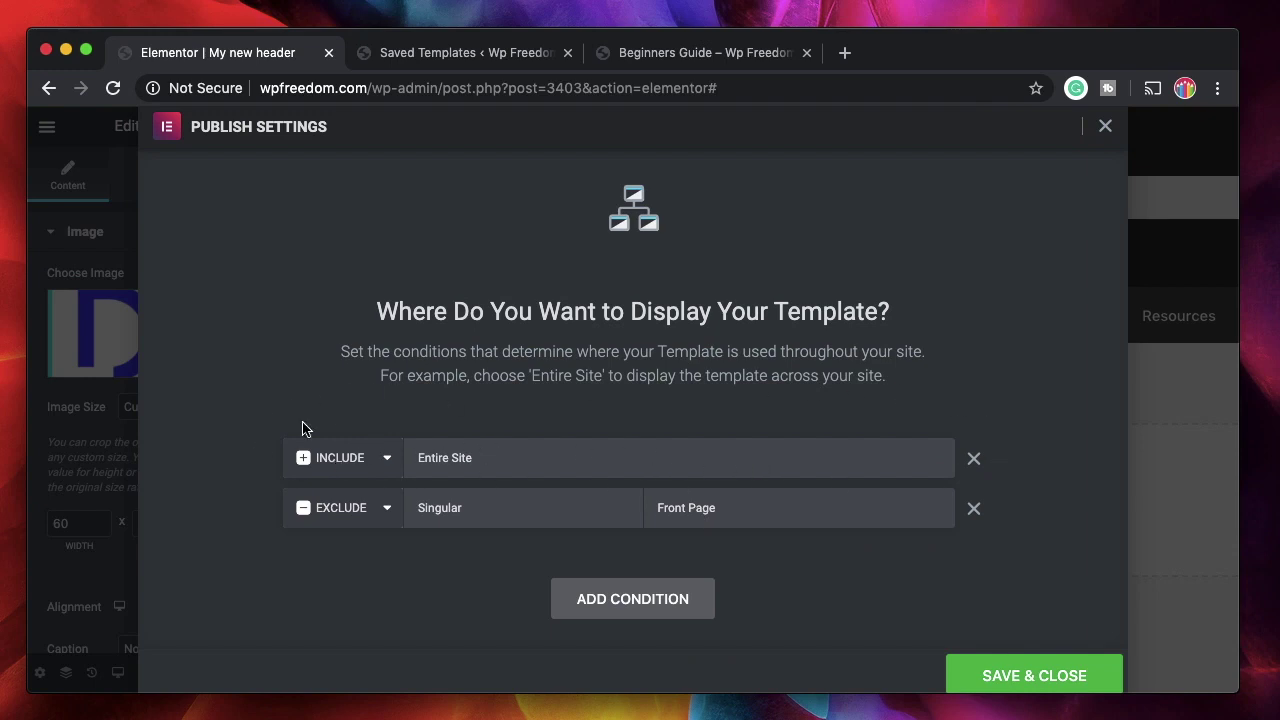
pyautogui.click(1027, 670)
# Step: Load the live site's home page to check its header, and close the Saved Templates tab
pyautogui.click(700, 52)
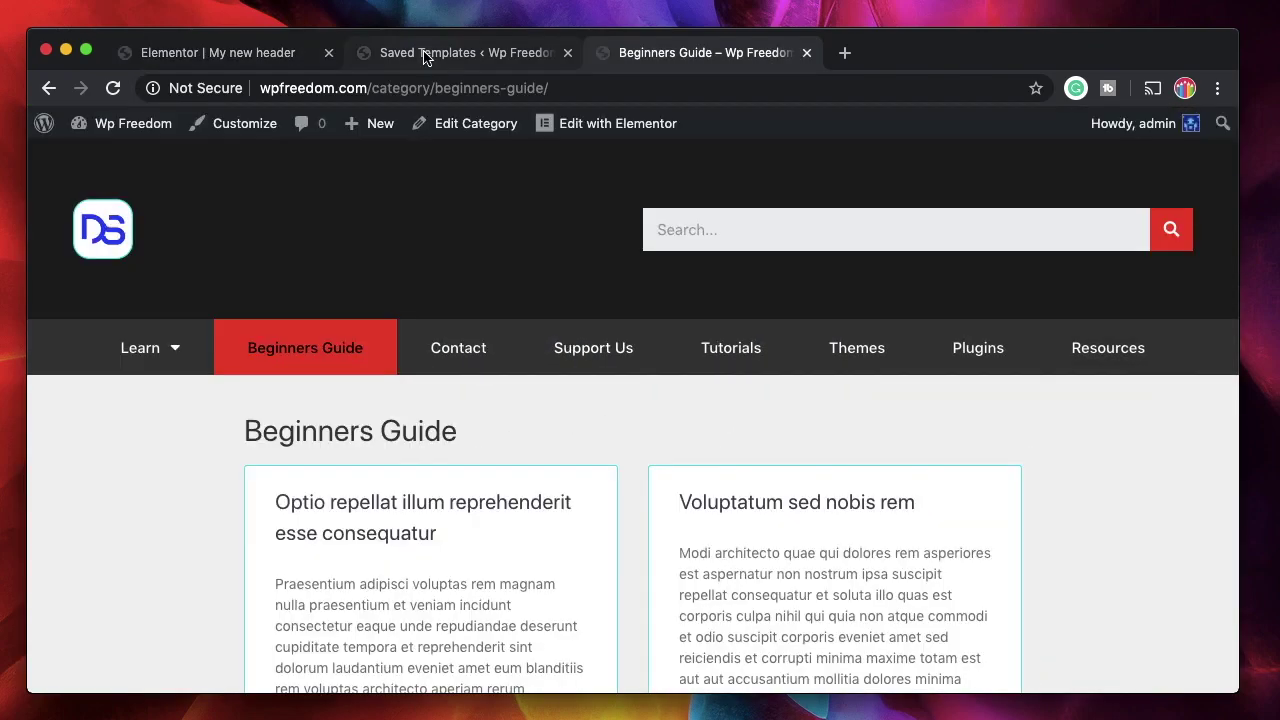
pyautogui.click(430, 52)
pyautogui.click(636, 53)
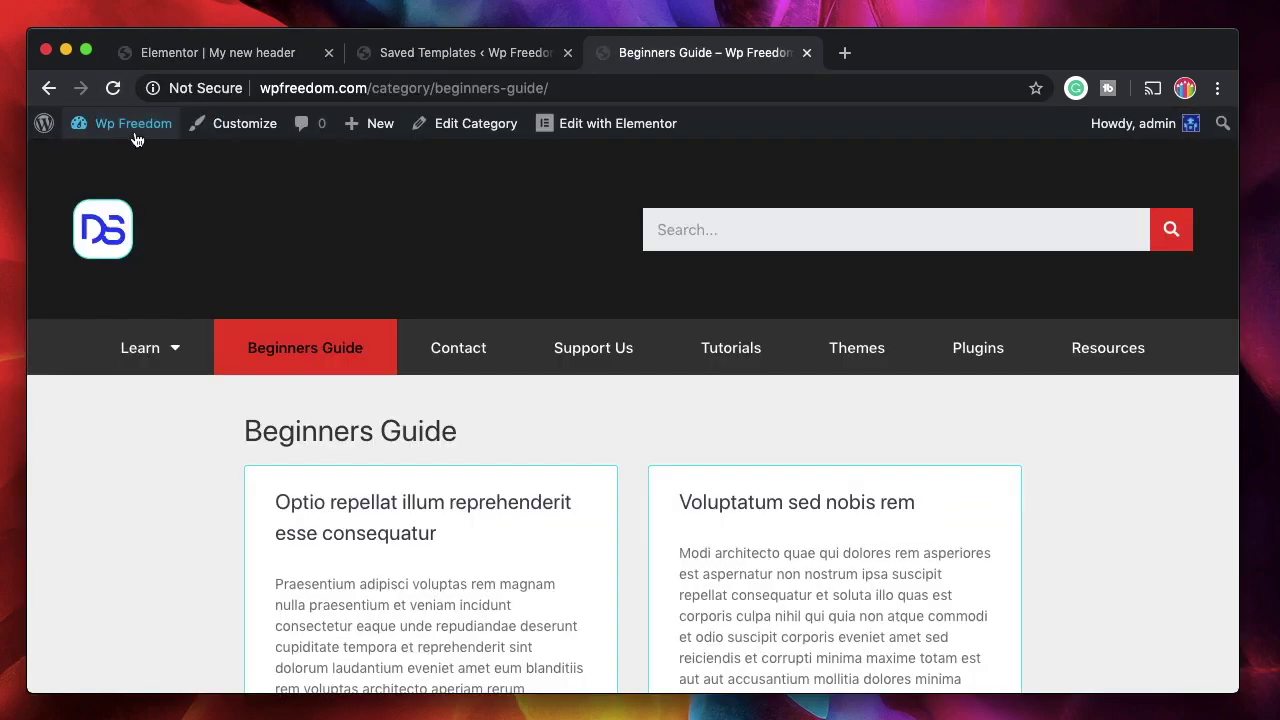
pyautogui.moveTo(128, 125)
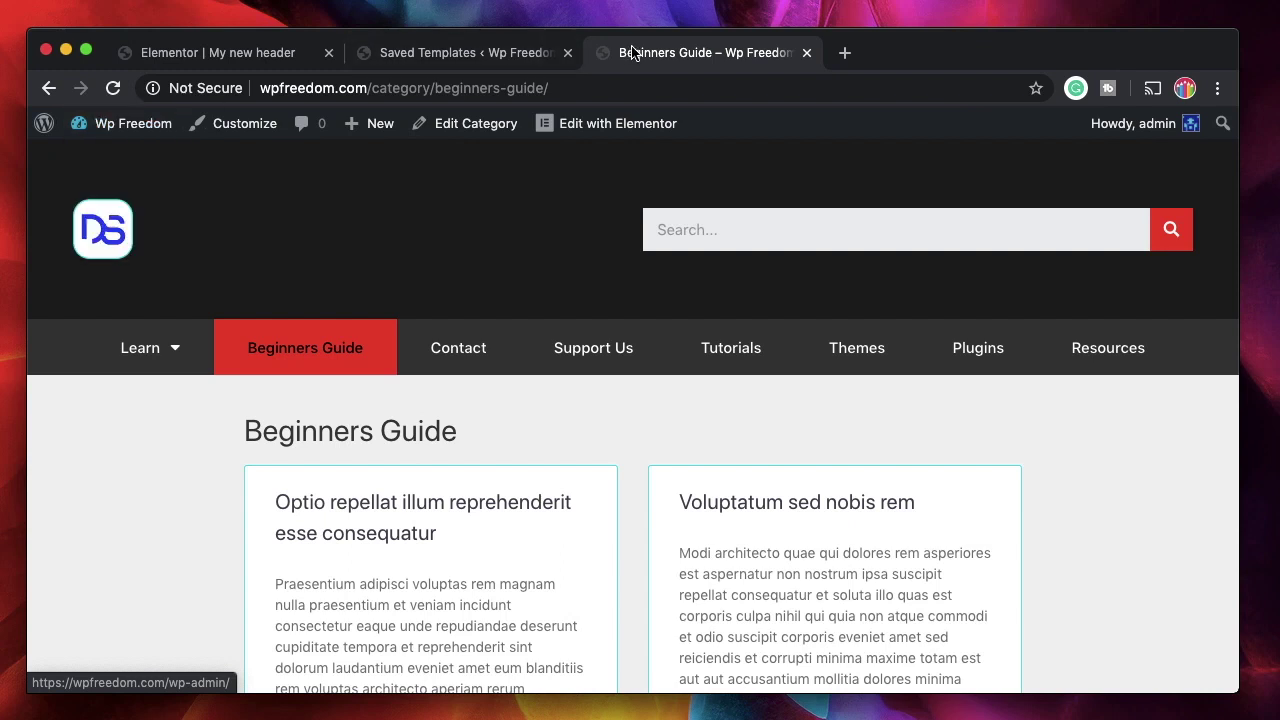
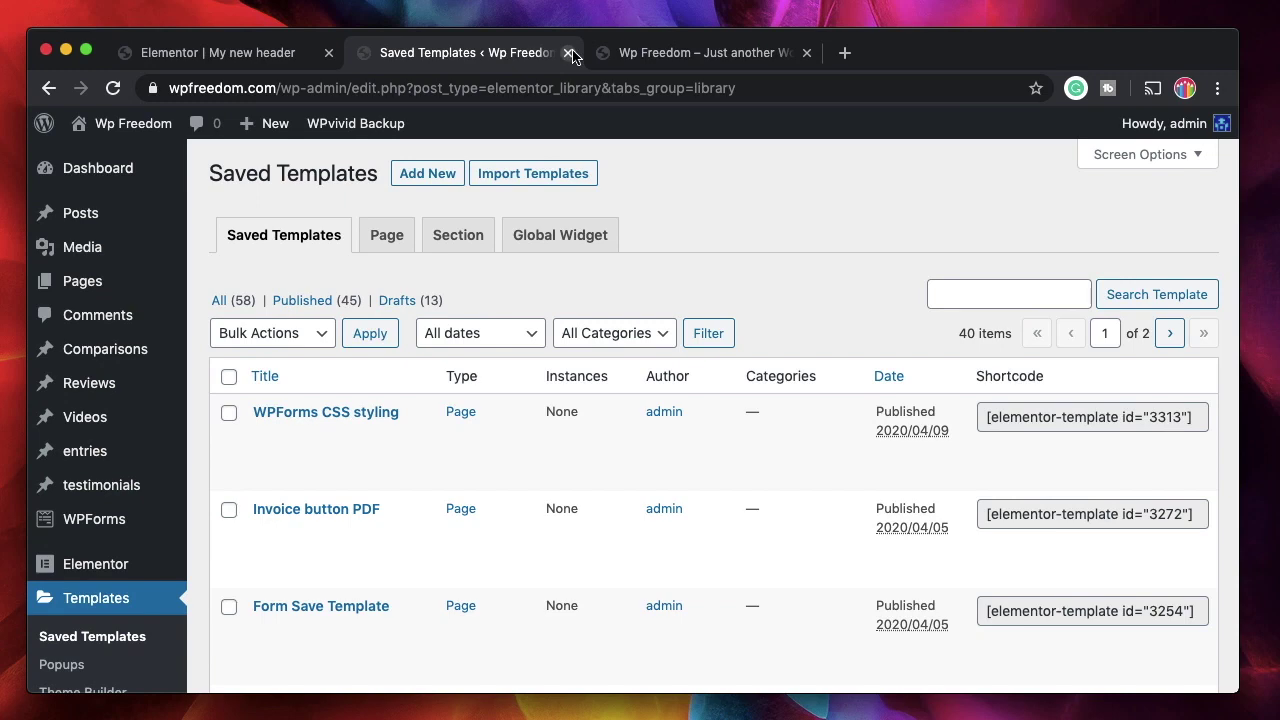
pyautogui.click(271, 56)
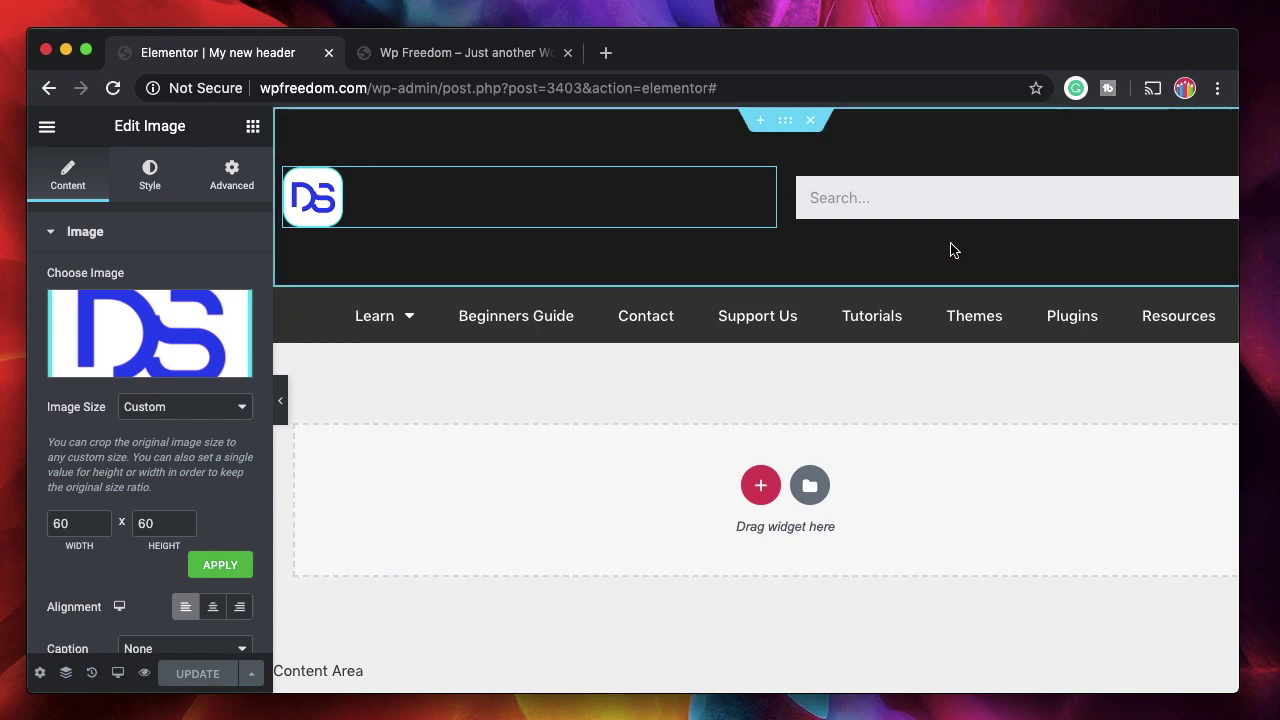
pyautogui.click(431, 54)
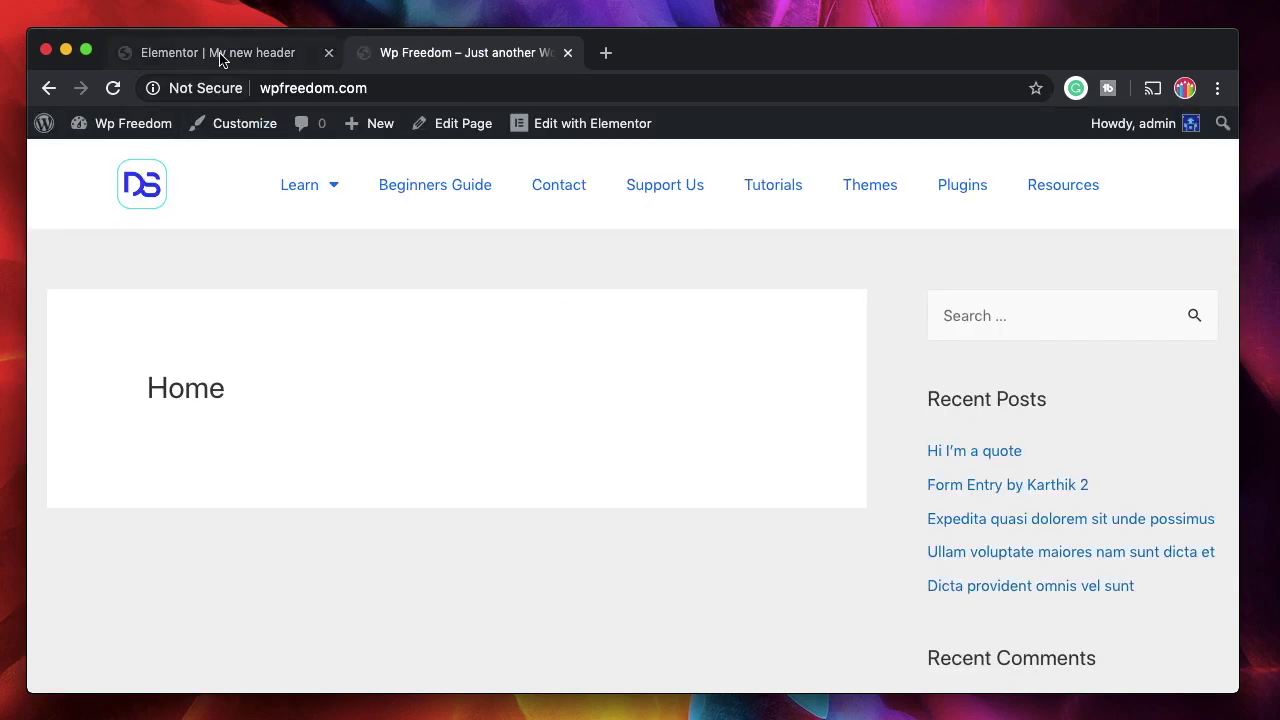
# Step: Open the live Beginners Guide page to compare its header, and return to the "My new header" editor
pyautogui.click(440, 190)
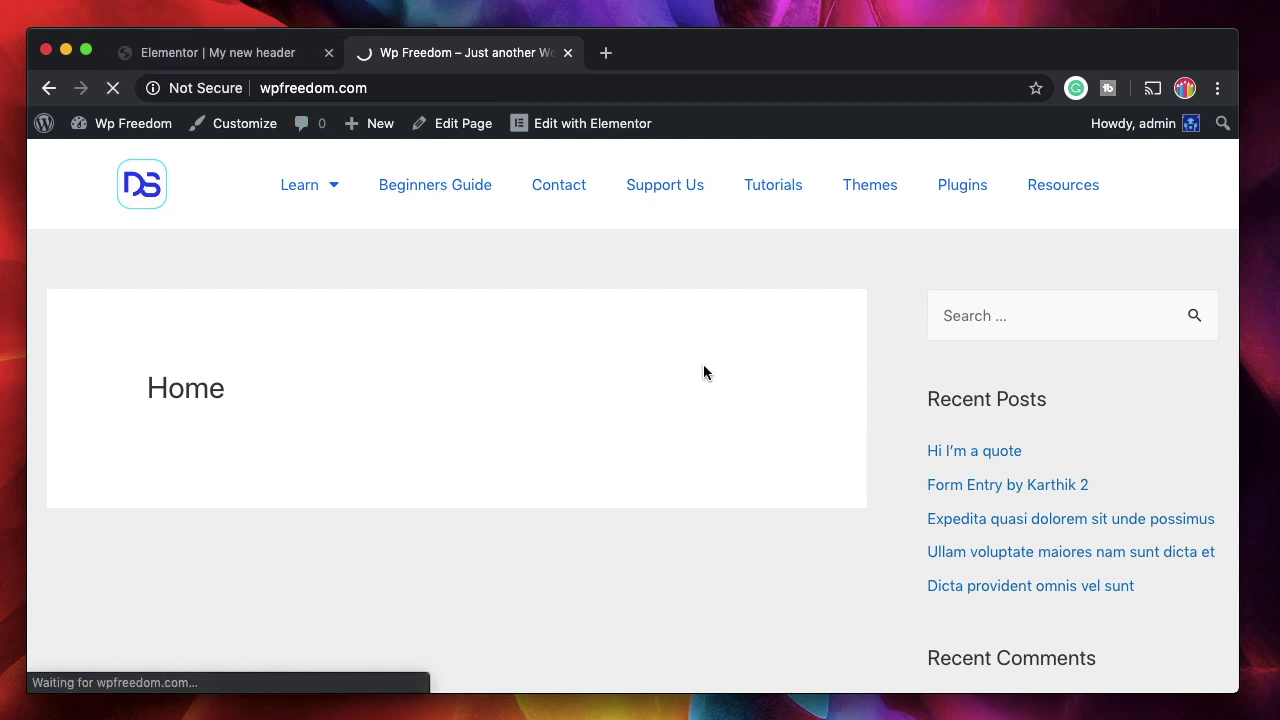
pyautogui.click(436, 190)
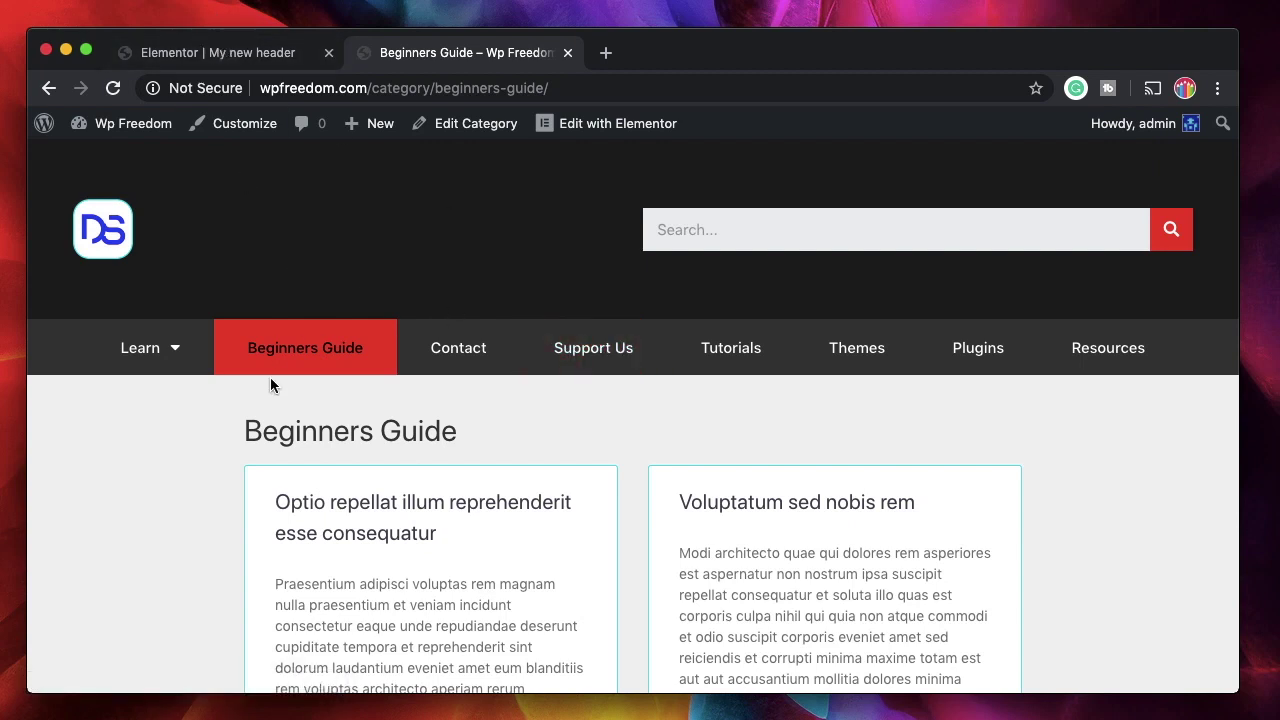
pyautogui.click(399, 89)
pyautogui.doubleClick(399, 89)
pyautogui.click(276, 54)
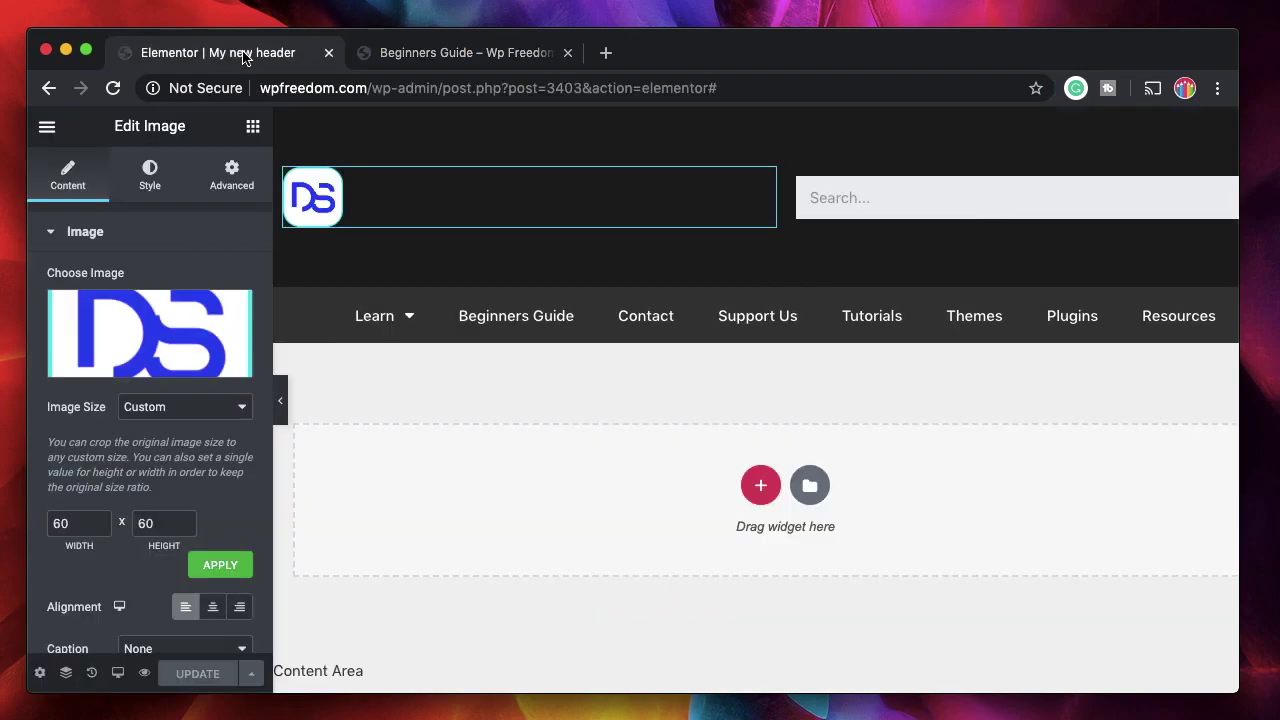
# Step: Open the header's display conditions, compare the live Beginners Guide page, and add a third condition set to Exclude
pyautogui.click(250, 674)
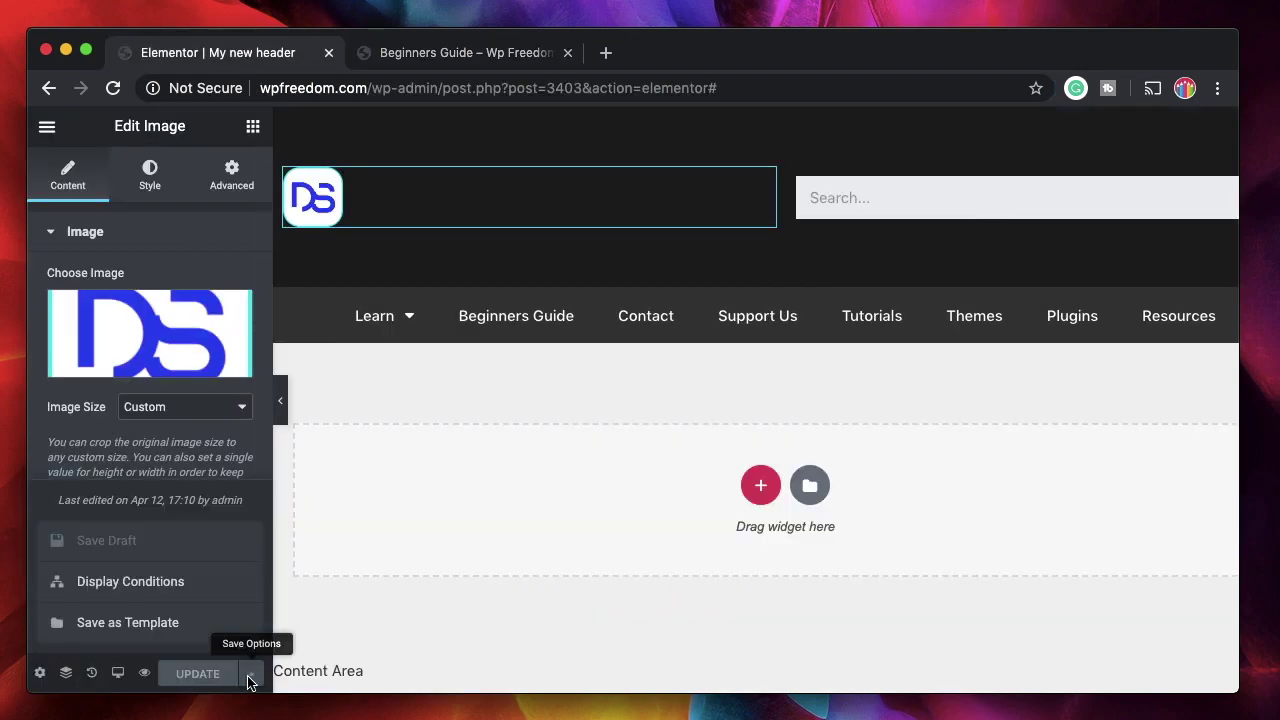
pyautogui.click(182, 586)
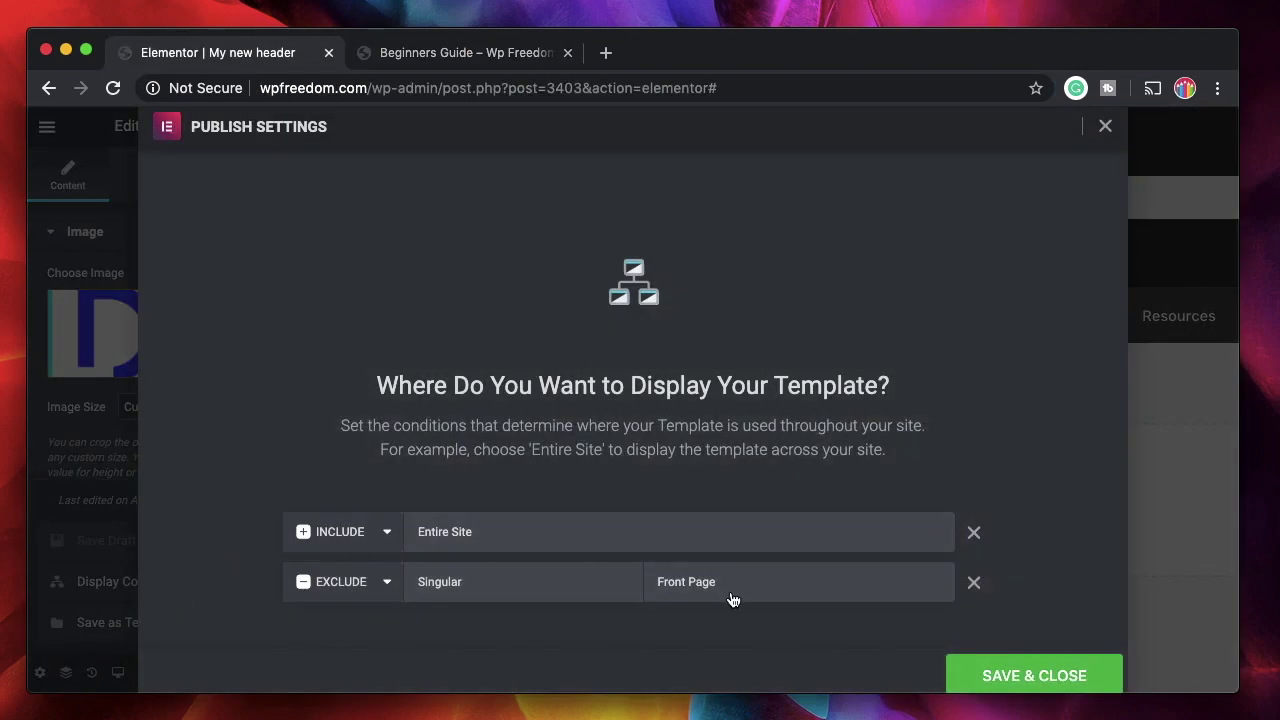
pyautogui.scroll(-2, 731, 594)
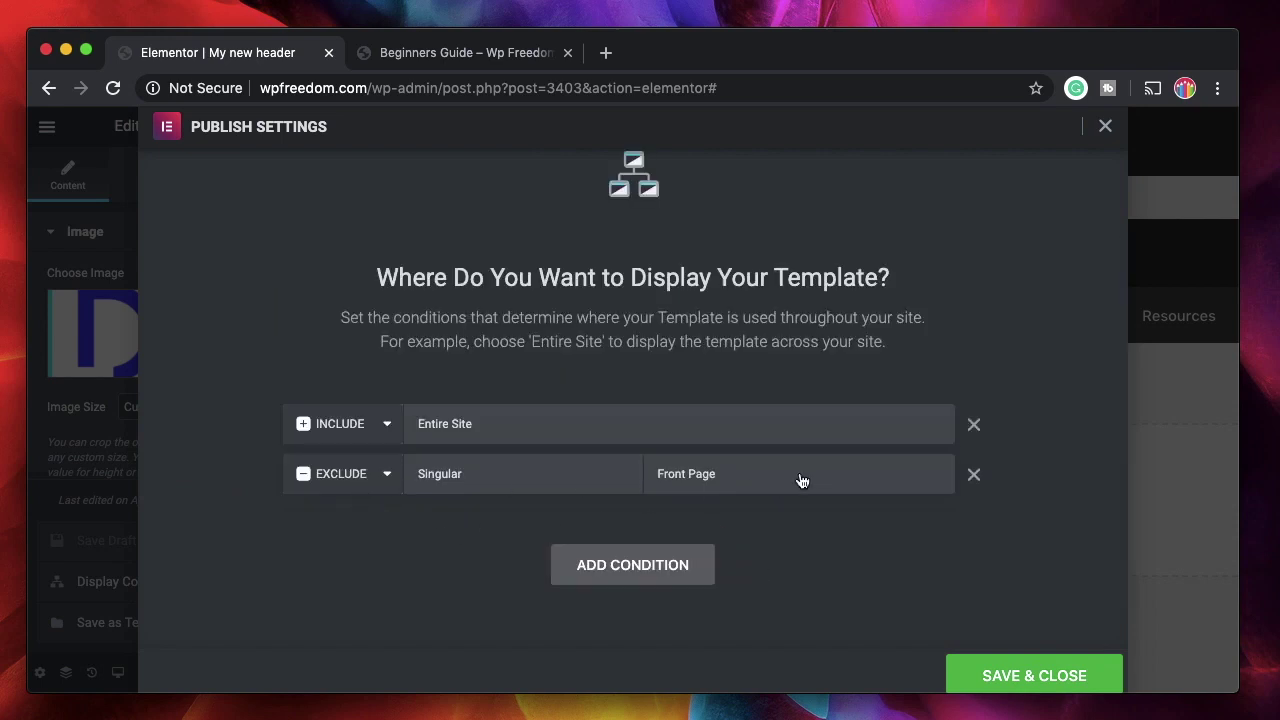
pyautogui.click(450, 52)
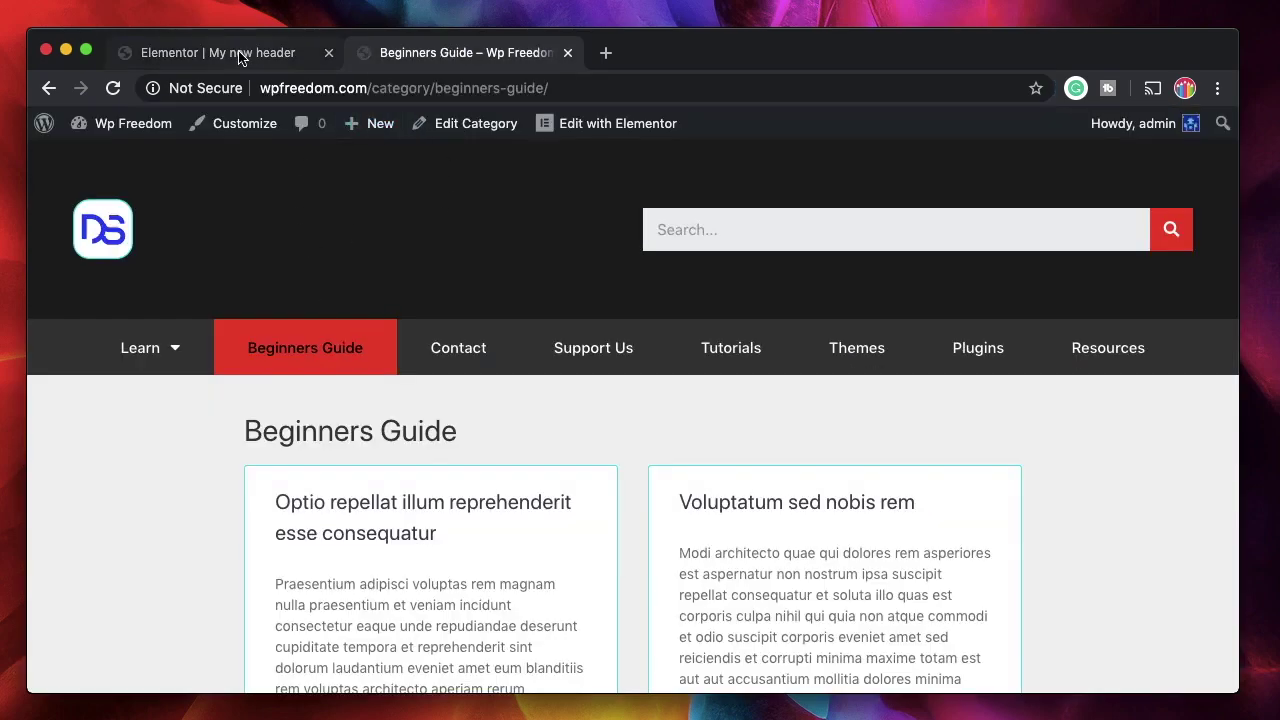
pyautogui.click(240, 52)
pyautogui.click(650, 564)
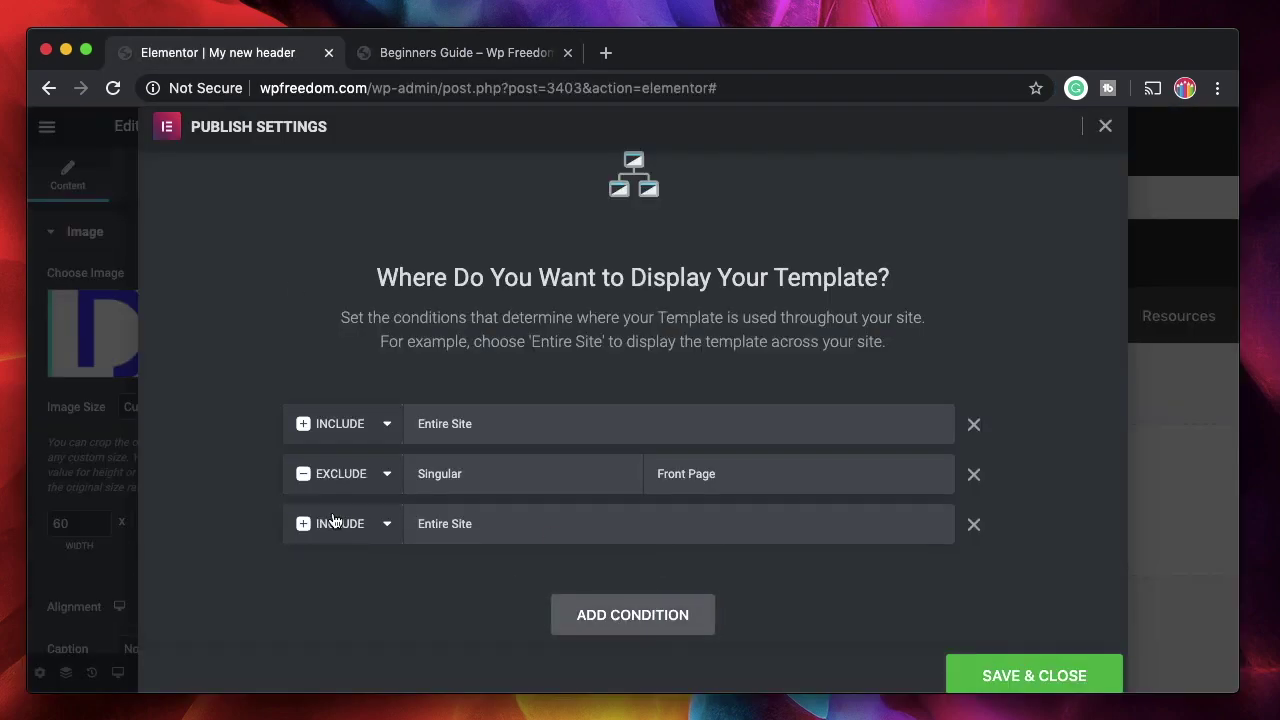
pyautogui.click(363, 543)
pyautogui.click(355, 541)
# Step: Set the third condition to exclude Archives, narrowed to Categories
pyautogui.click(617, 530)
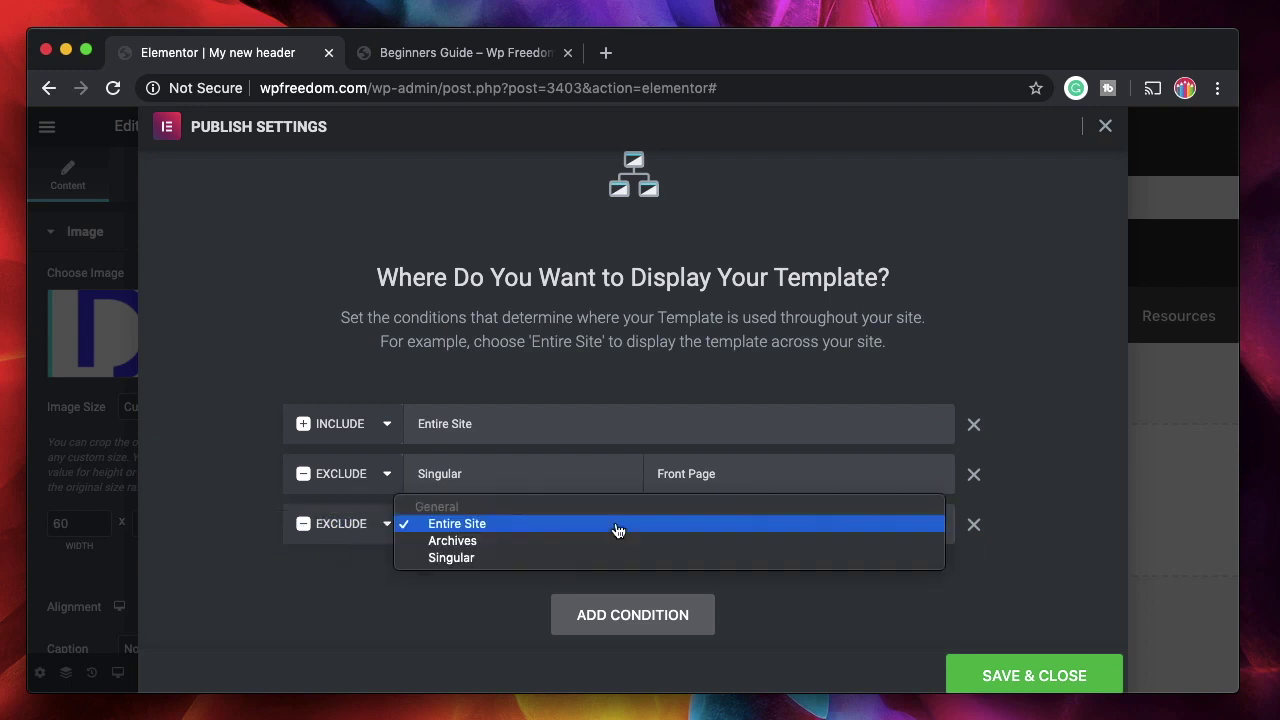
pyautogui.click(567, 541)
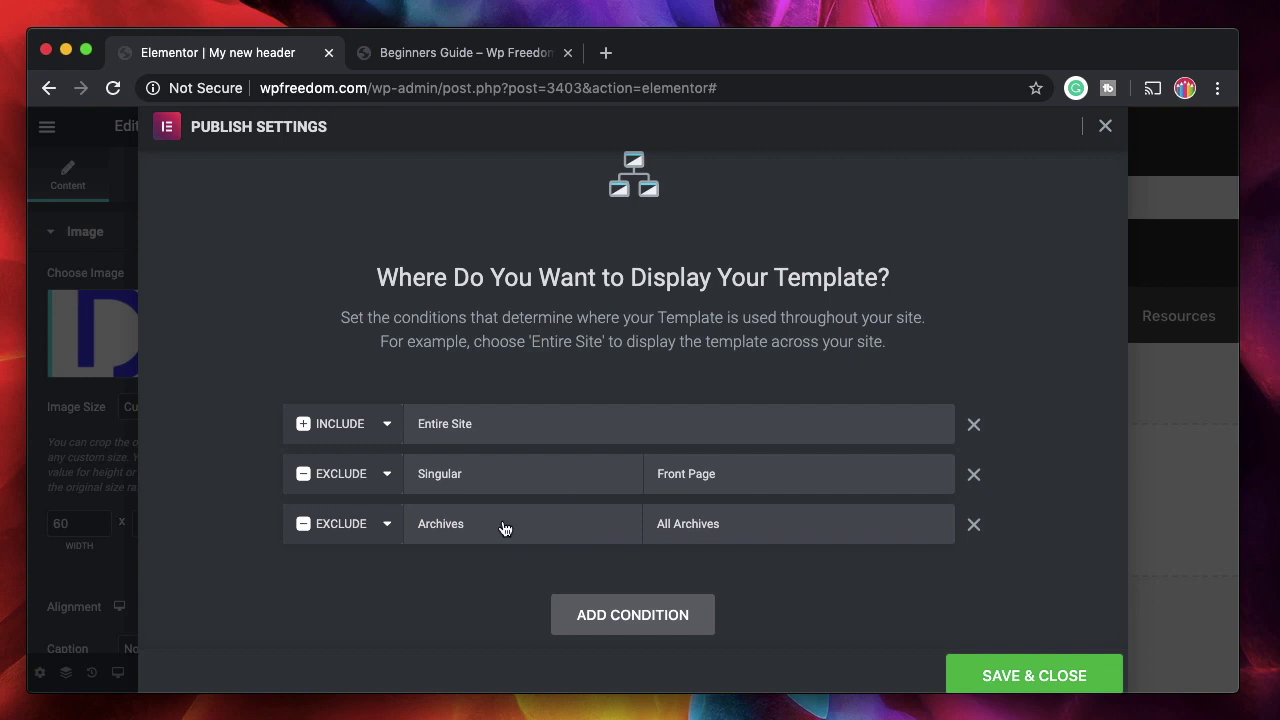
pyautogui.click(806, 531)
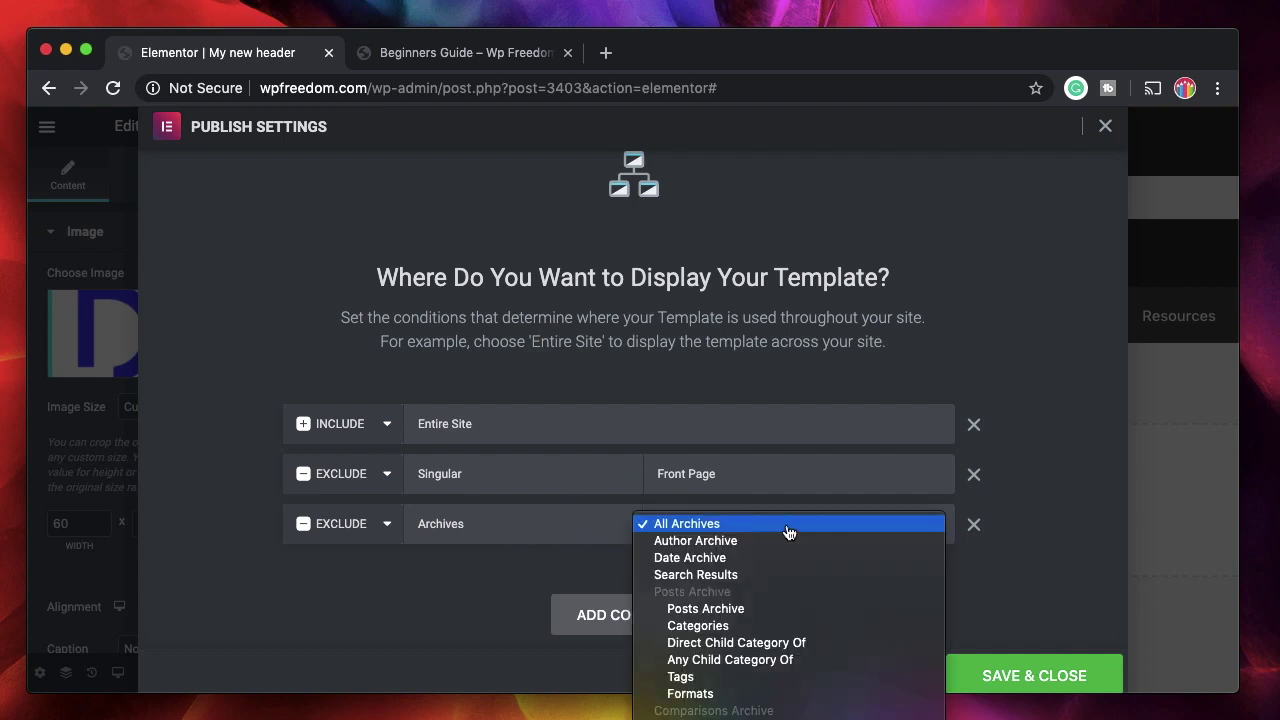
pyautogui.scroll(-5, 767, 600)
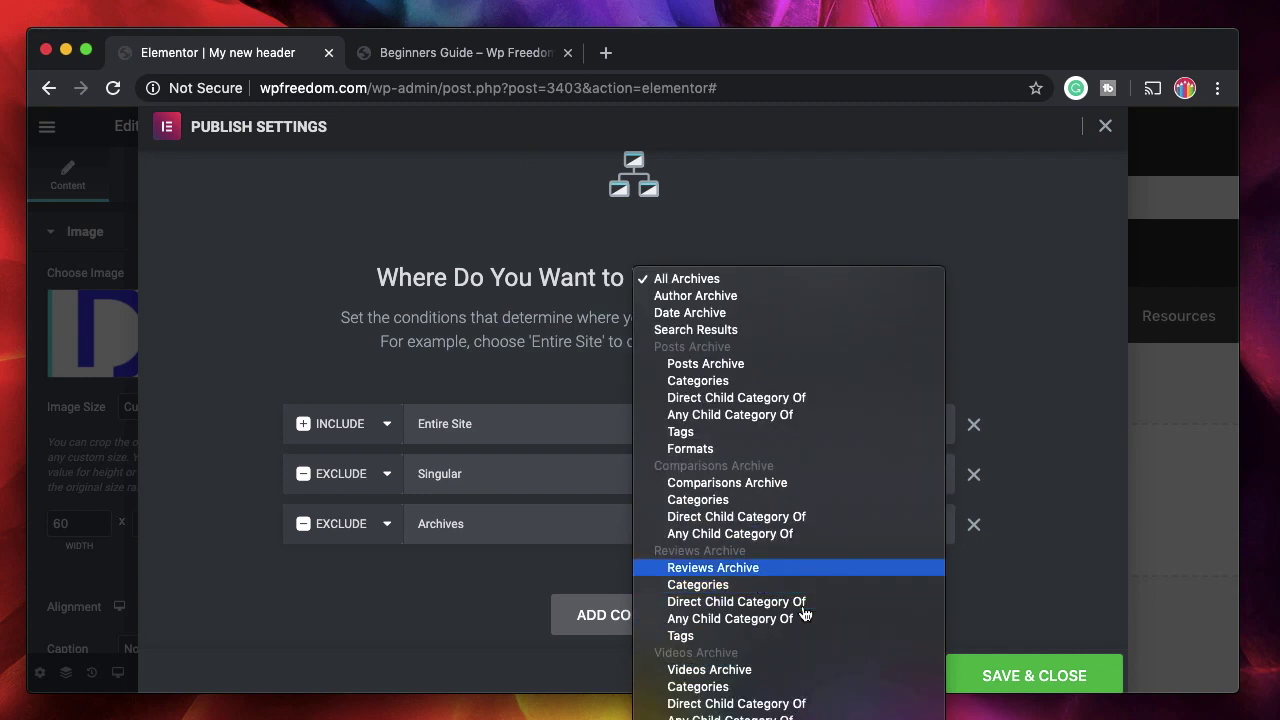
pyautogui.click(766, 500)
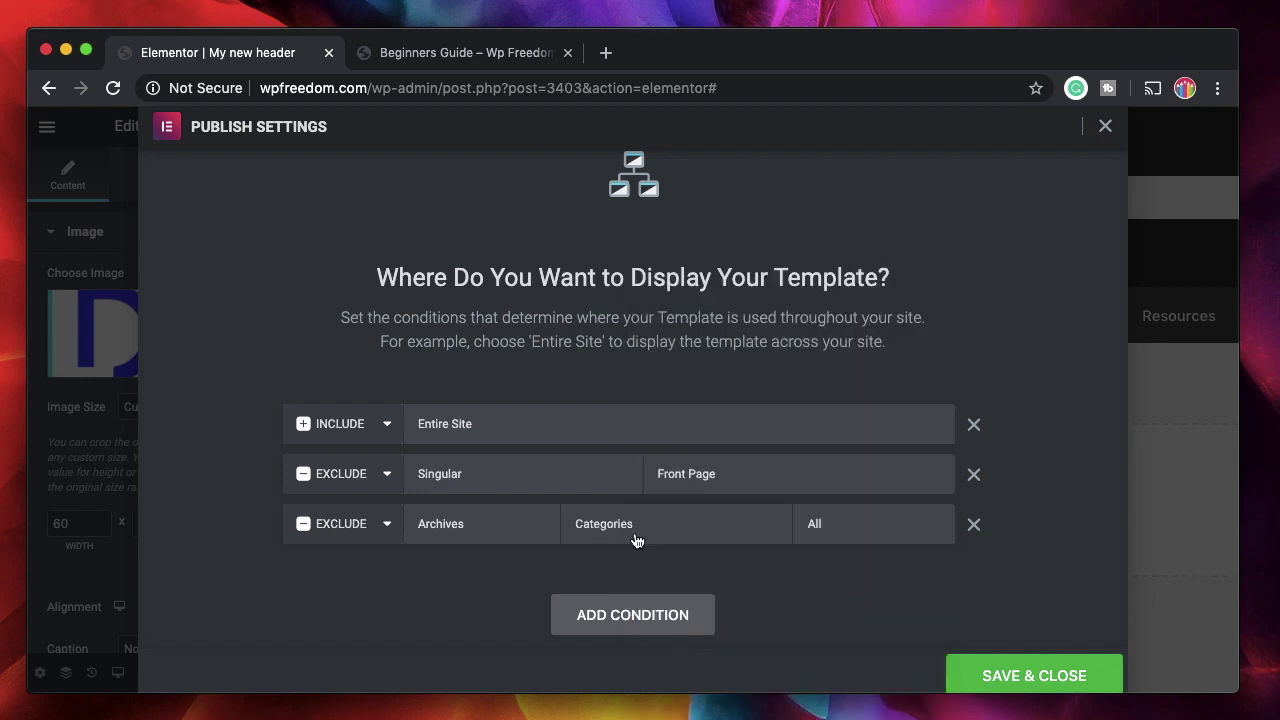
# Step: Find and choose Beginners Guide as the excluded category, and clear that selection again
pyautogui.click(846, 528)
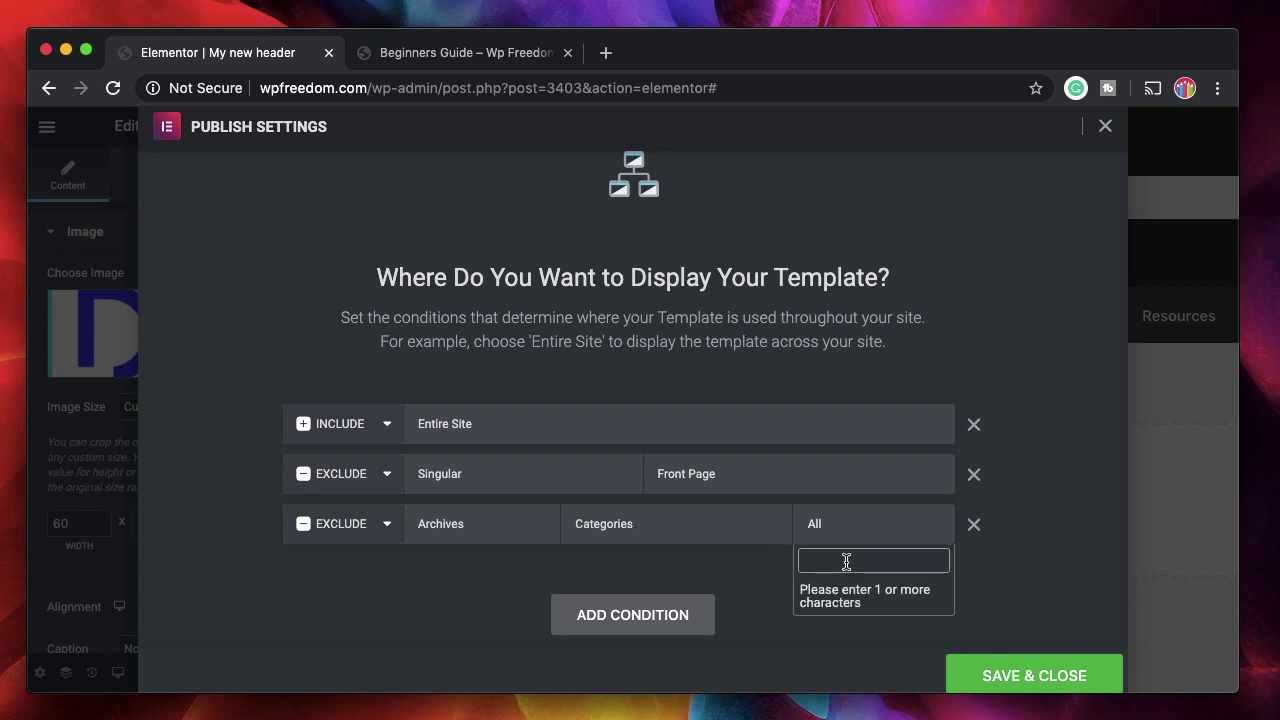
pyautogui.write('beg')
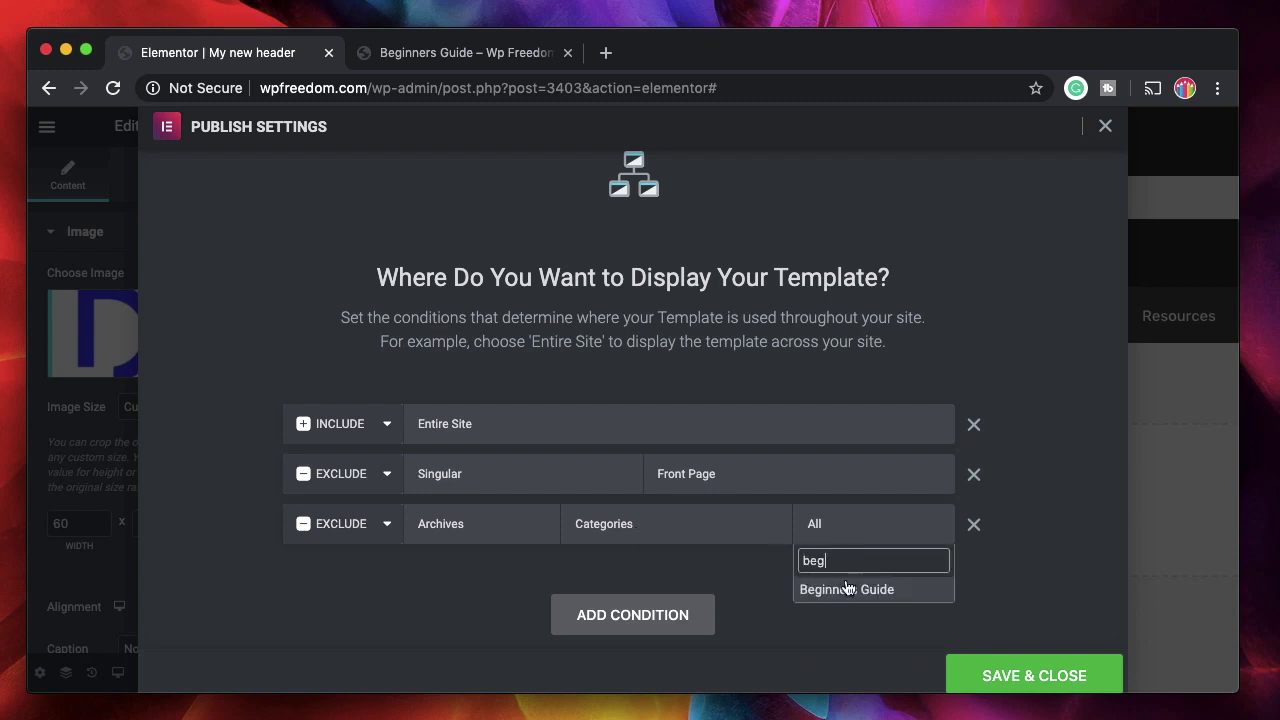
pyautogui.click(843, 590)
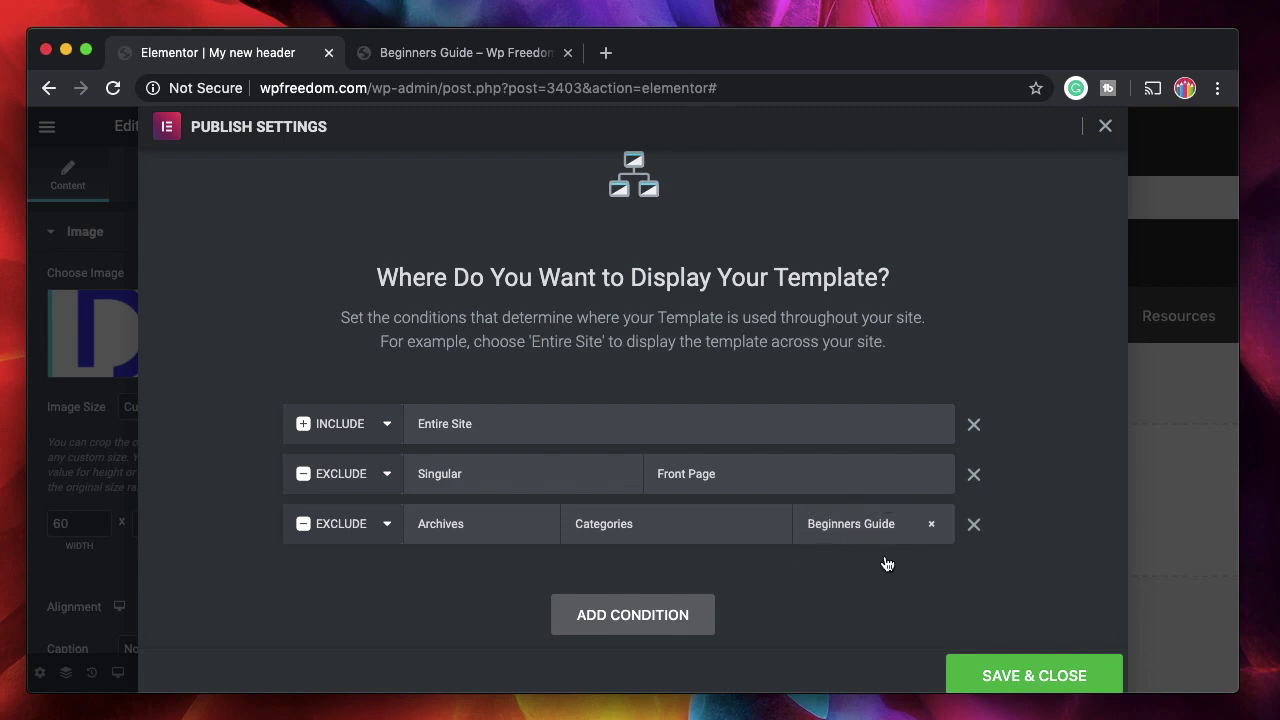
pyautogui.click(931, 527)
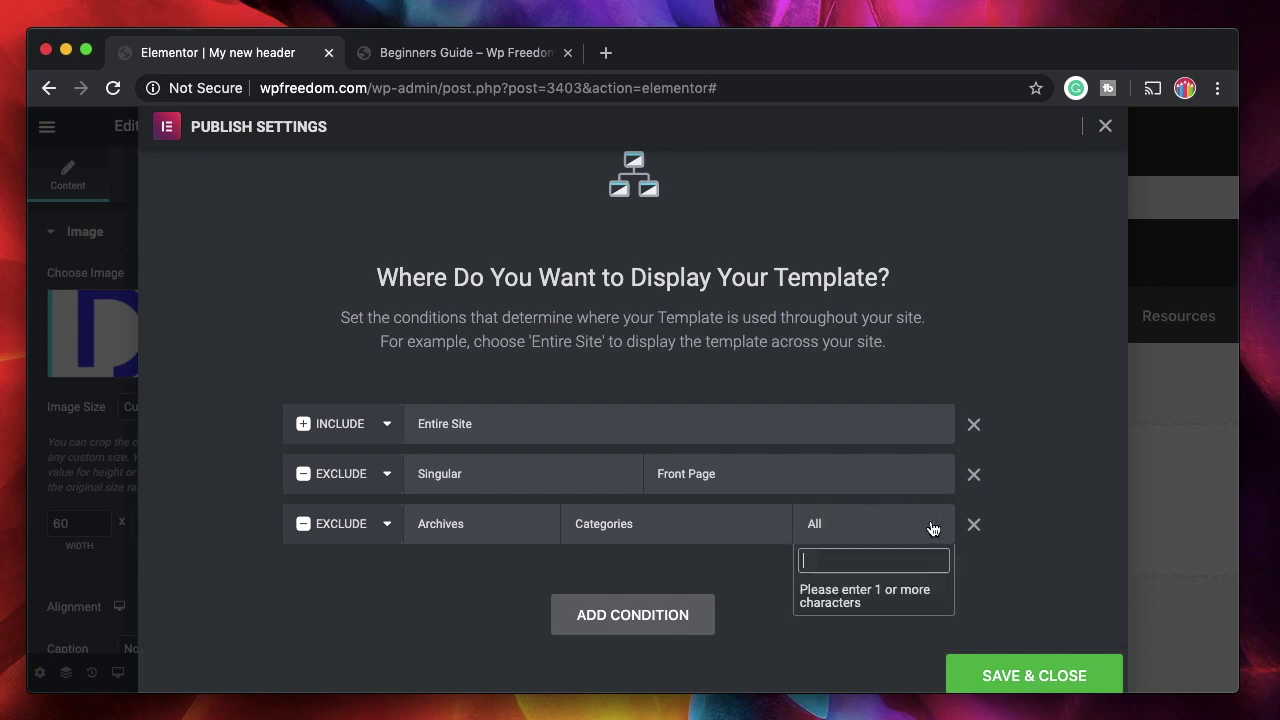
pyautogui.click(740, 583)
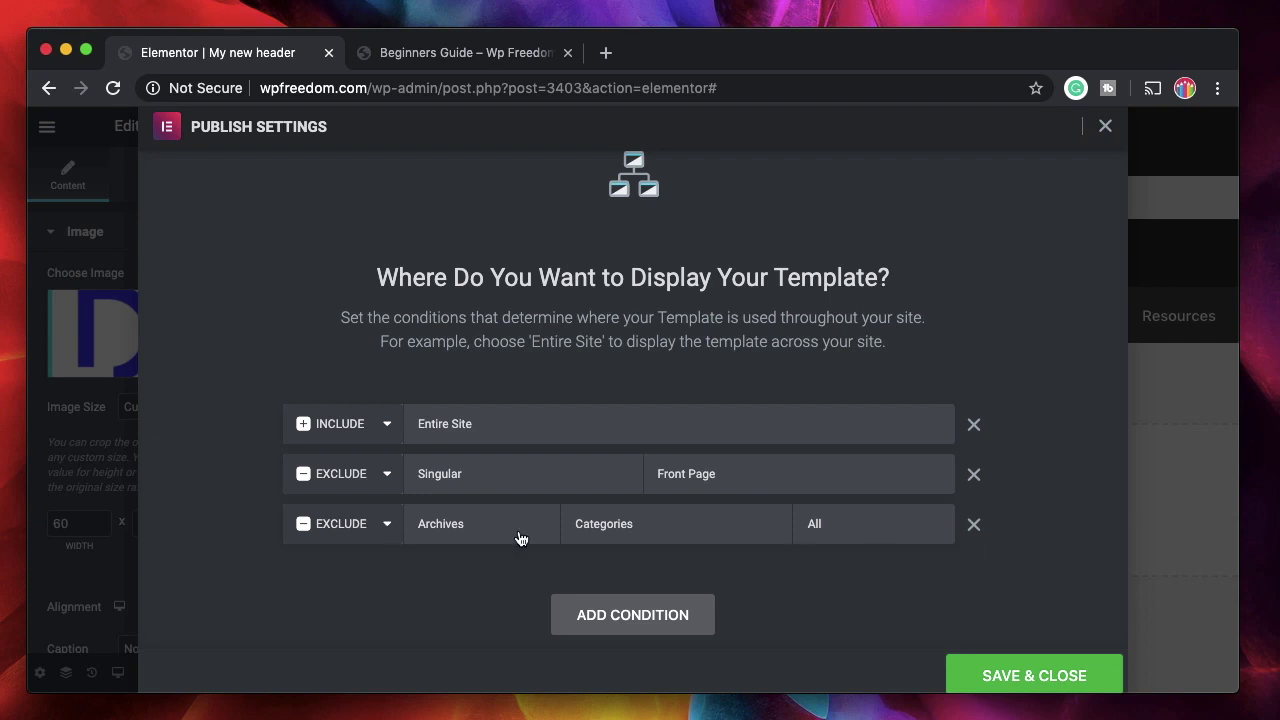
# Step: Limit the excluded categories to Beginners Guide and save the display conditions
pyautogui.click(861, 524)
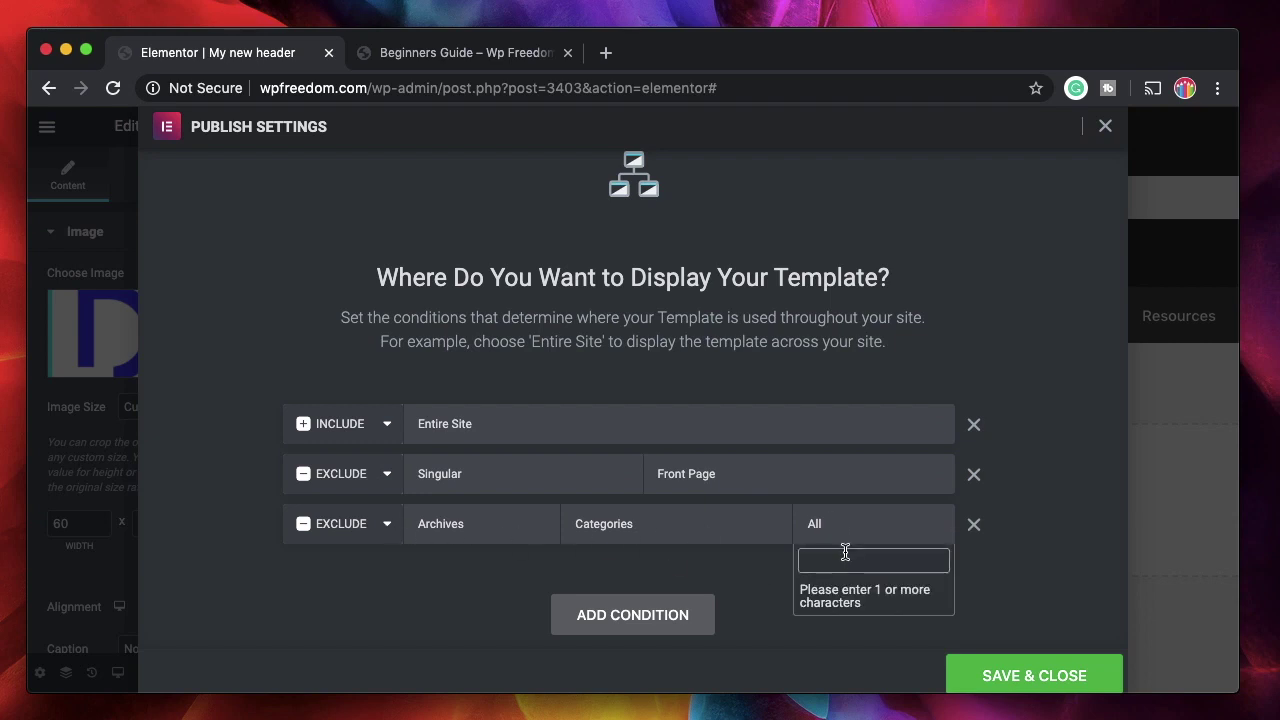
pyautogui.write('beg')
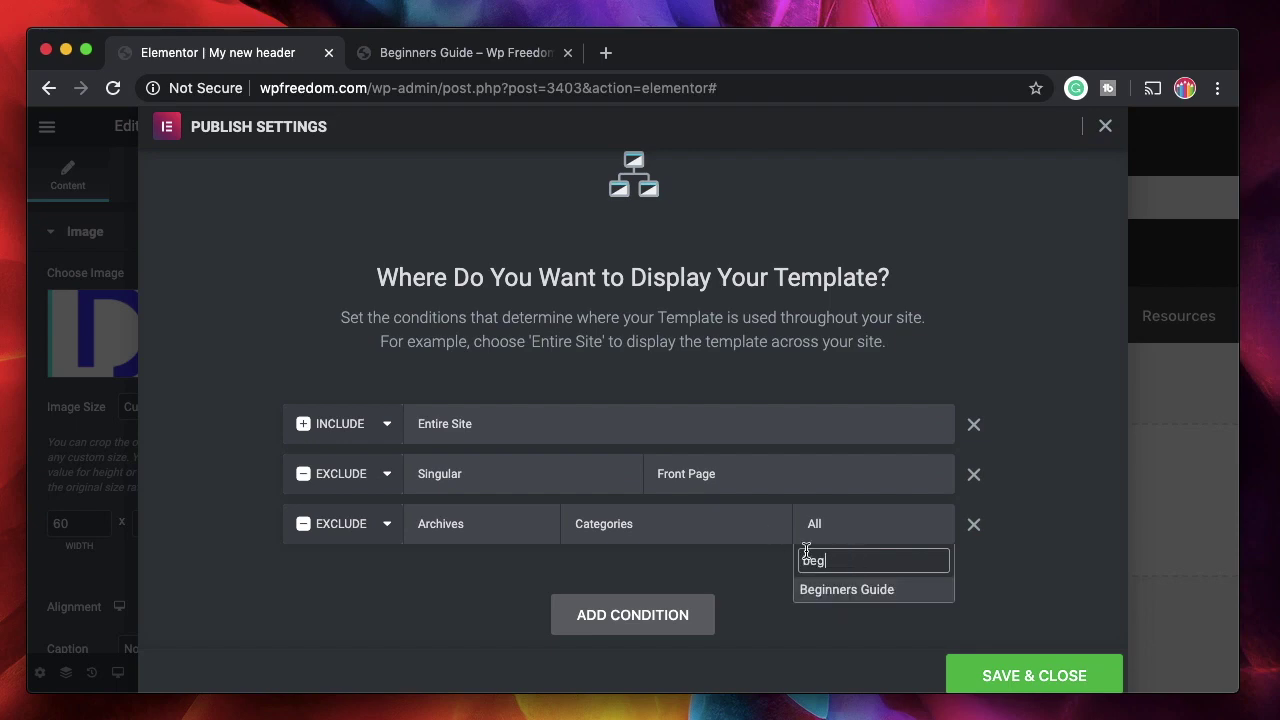
pyautogui.click(848, 591)
pyautogui.click(1024, 673)
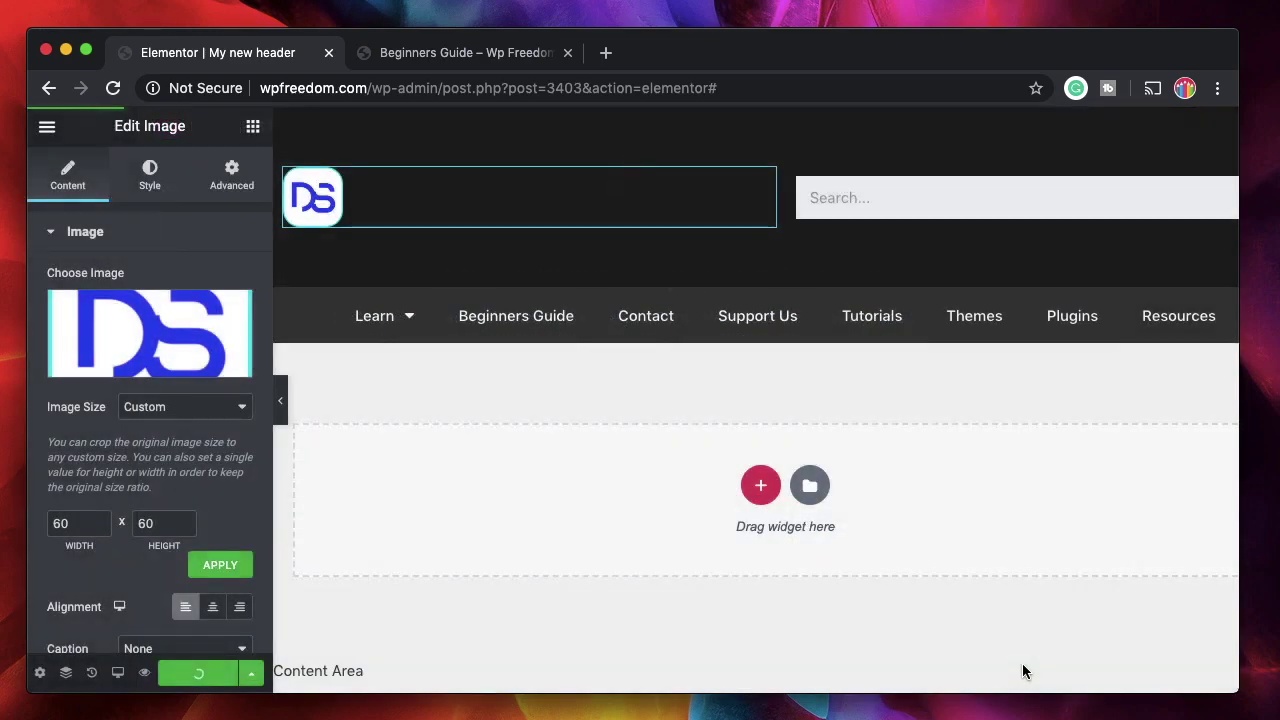
# Step: Reload the live Beginners Guide page to check its header and compare it with the header in the editor
pyautogui.click(460, 55)
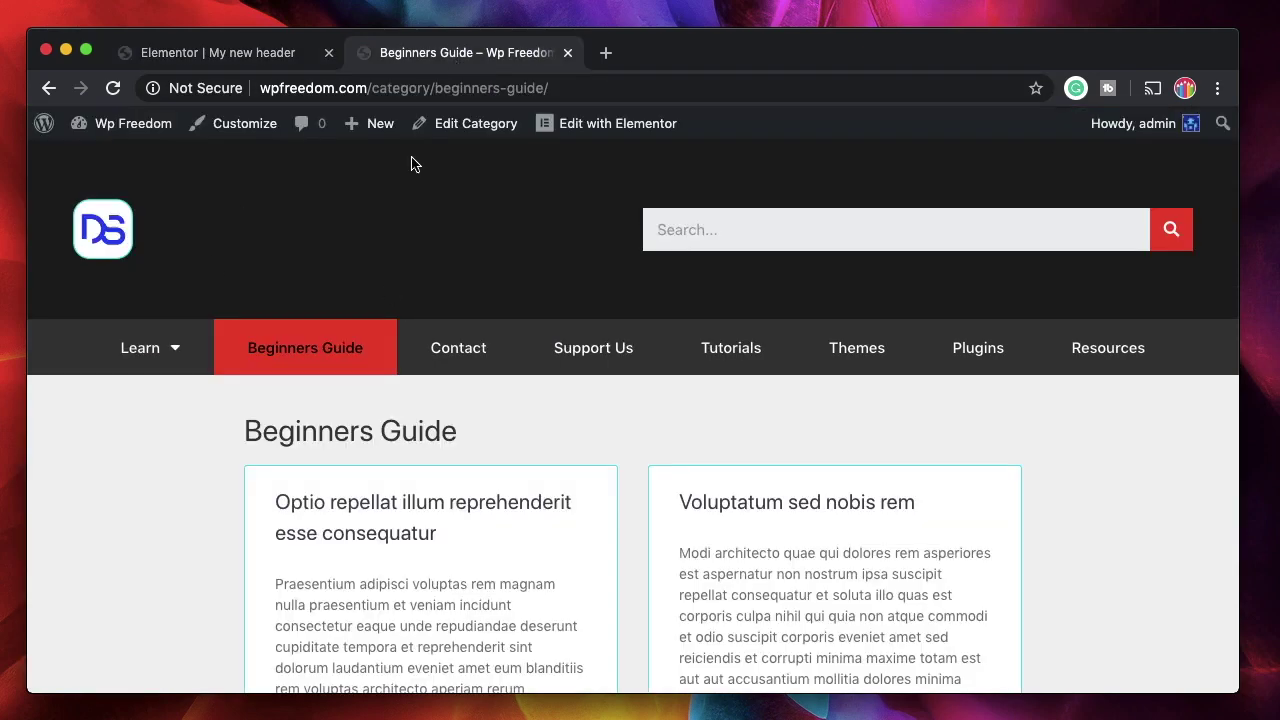
pyautogui.click(115, 89)
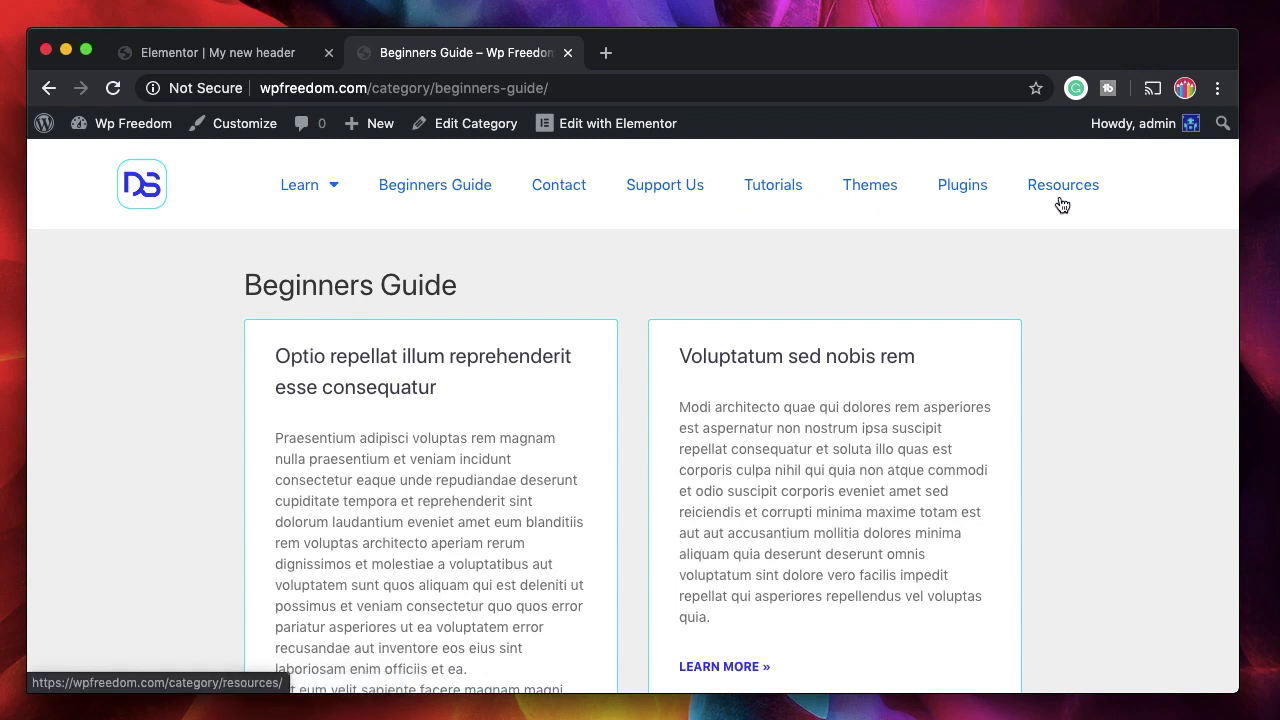
pyautogui.click(218, 52)
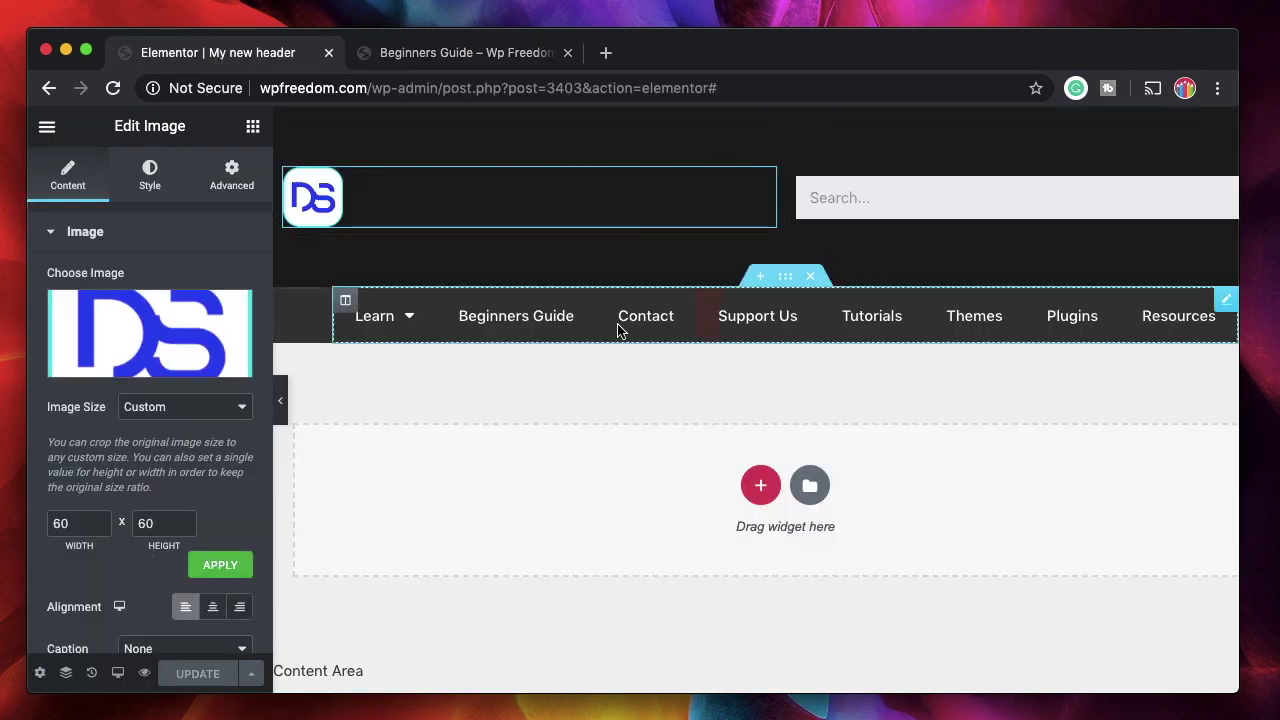
pyautogui.click(480, 52)
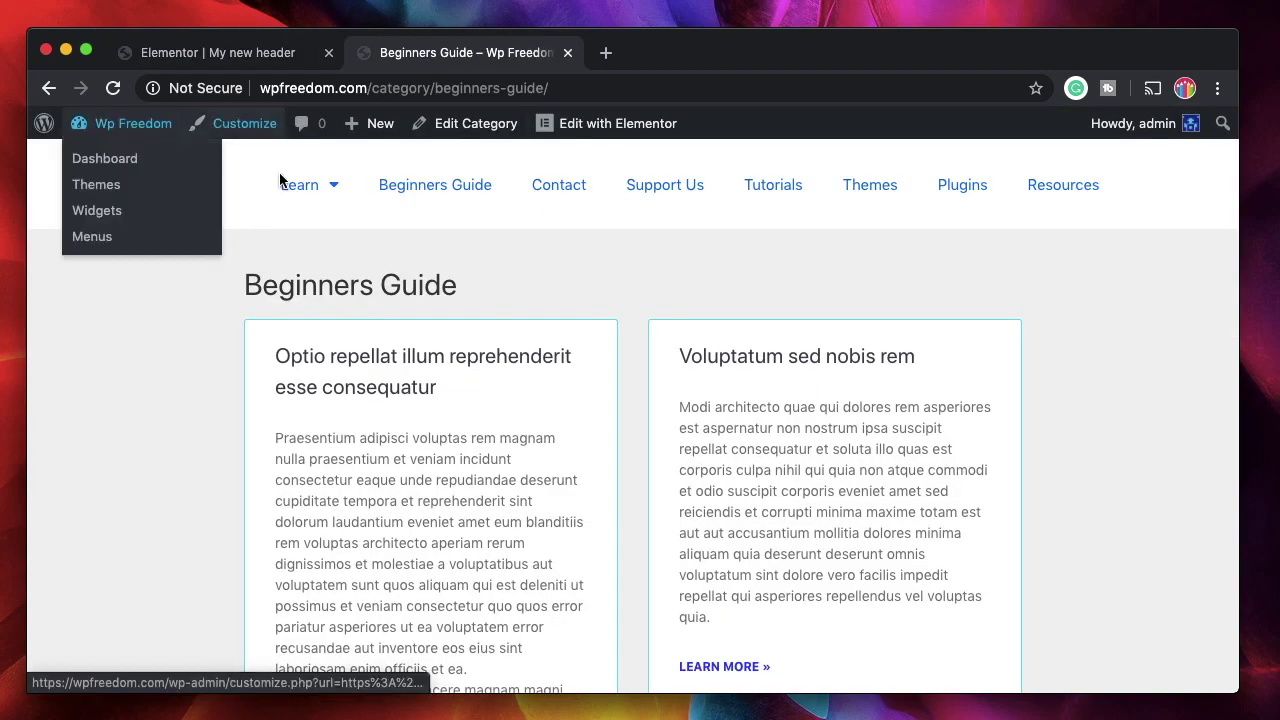
# Step: Load the site's home page at wpfreedom.com and return to the "My new header" editor
pyautogui.click(391, 88)
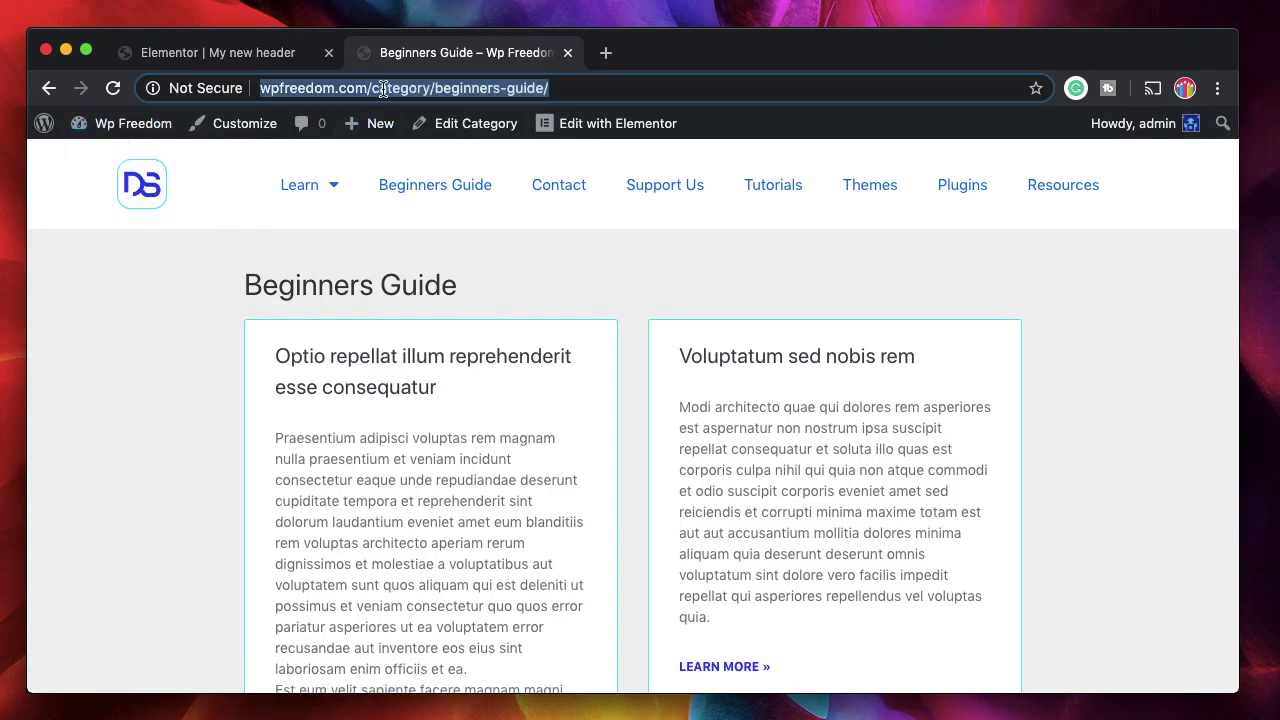
pyautogui.click(369, 88)
pyautogui.keyDown('shift'); pyautogui.click(608, 88); pyautogui.keyUp('shift')
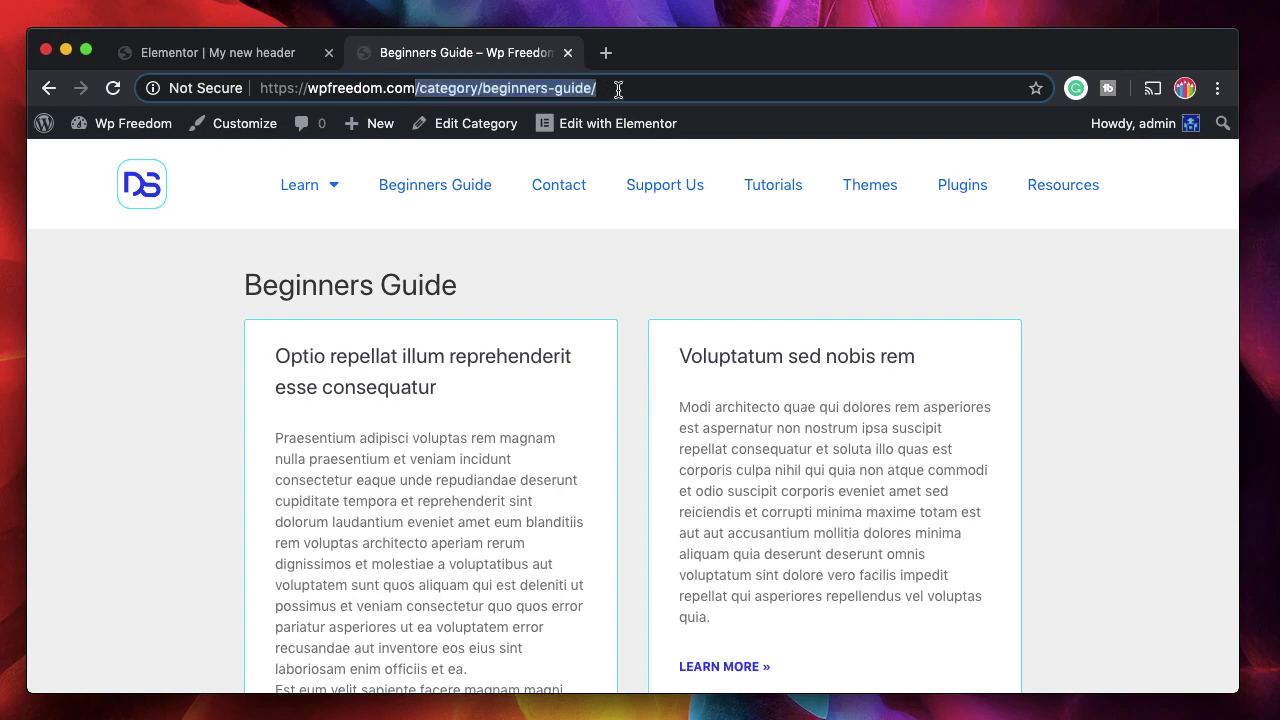
pyautogui.press('BackSpace')
pyautogui.press('Return')
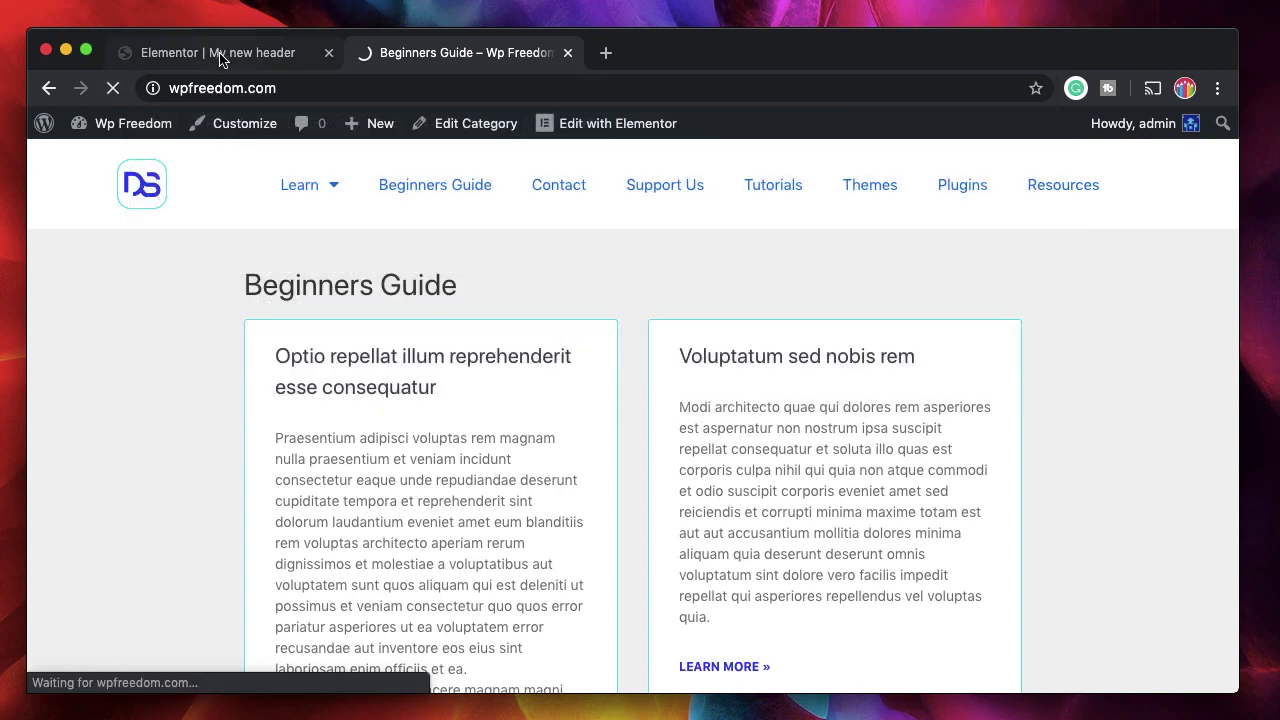
pyautogui.click(259, 50)
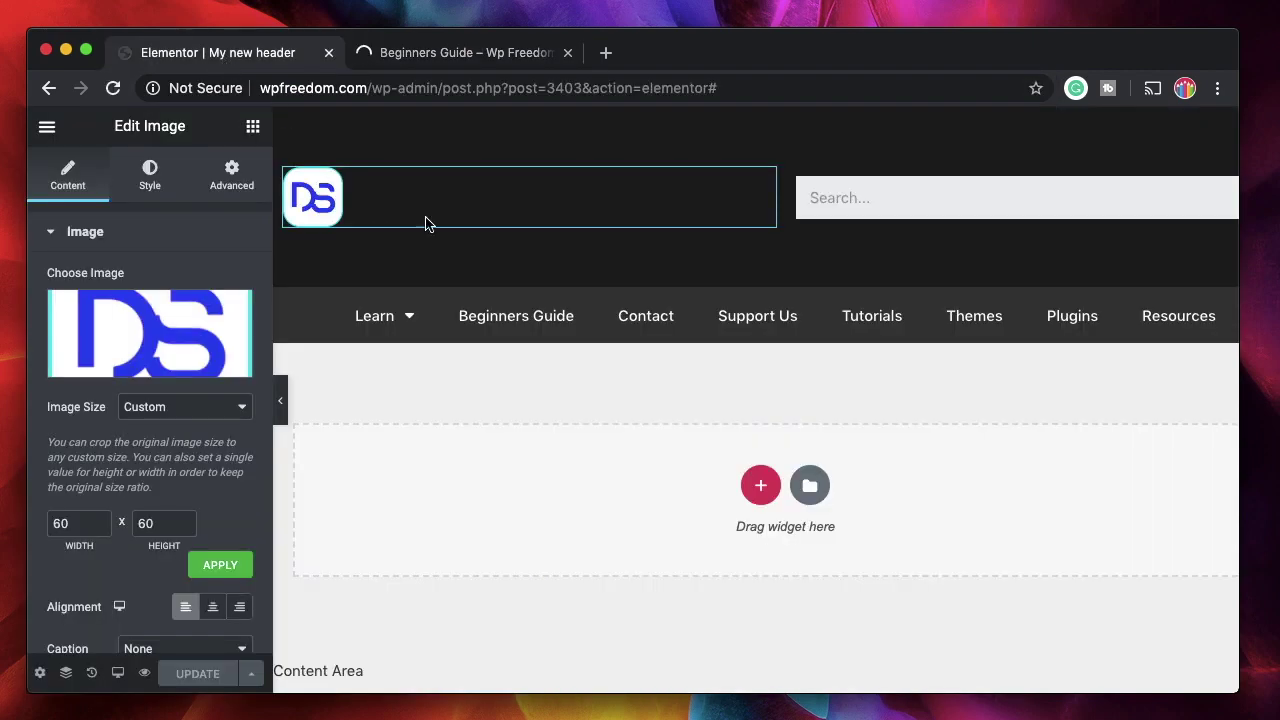
# Step: Reopen the header's display conditions and remove the condition that excludes the Beginners Guide category
pyautogui.click(248, 678)
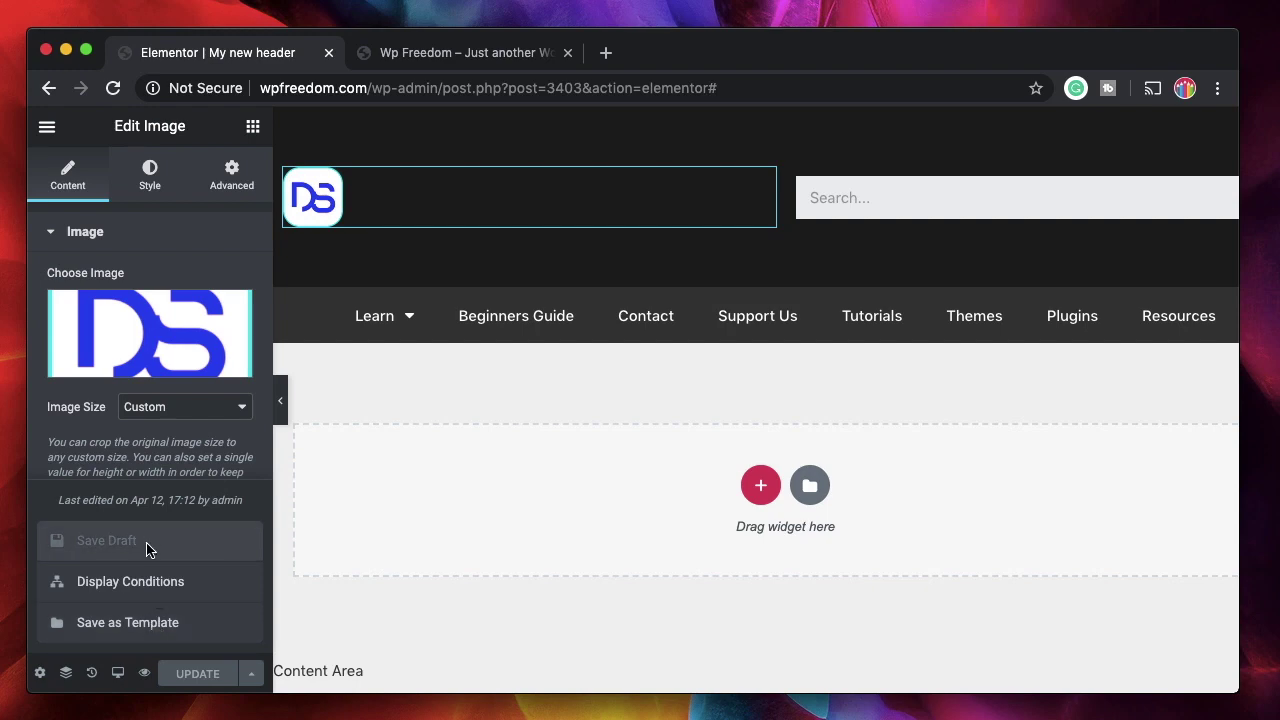
pyautogui.click(200, 586)
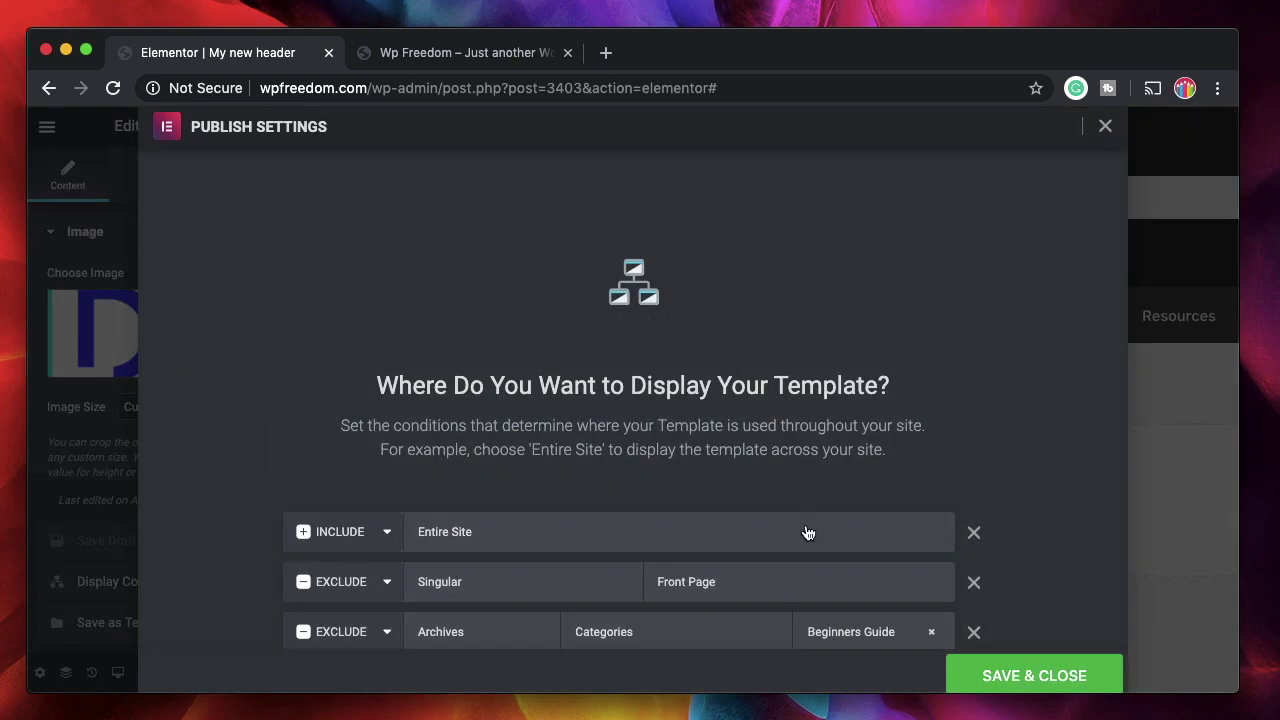
pyautogui.scroll(-2, 790, 480)
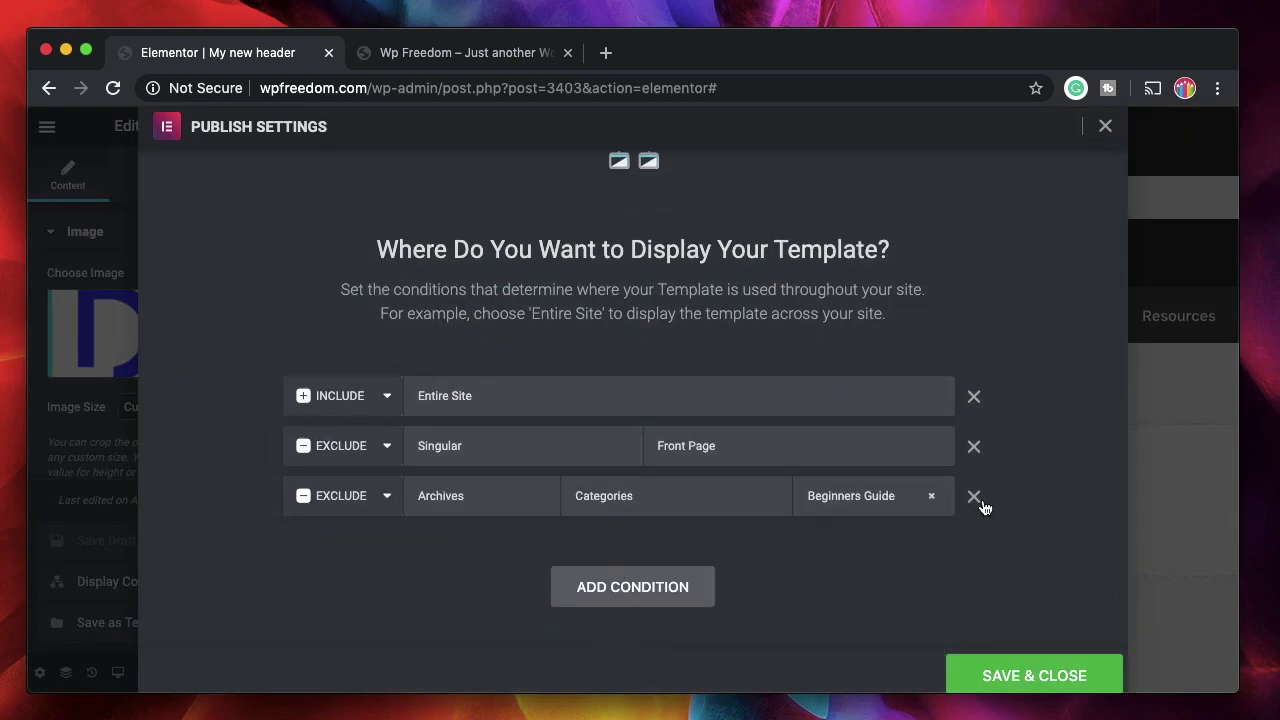
pyautogui.click(976, 499)
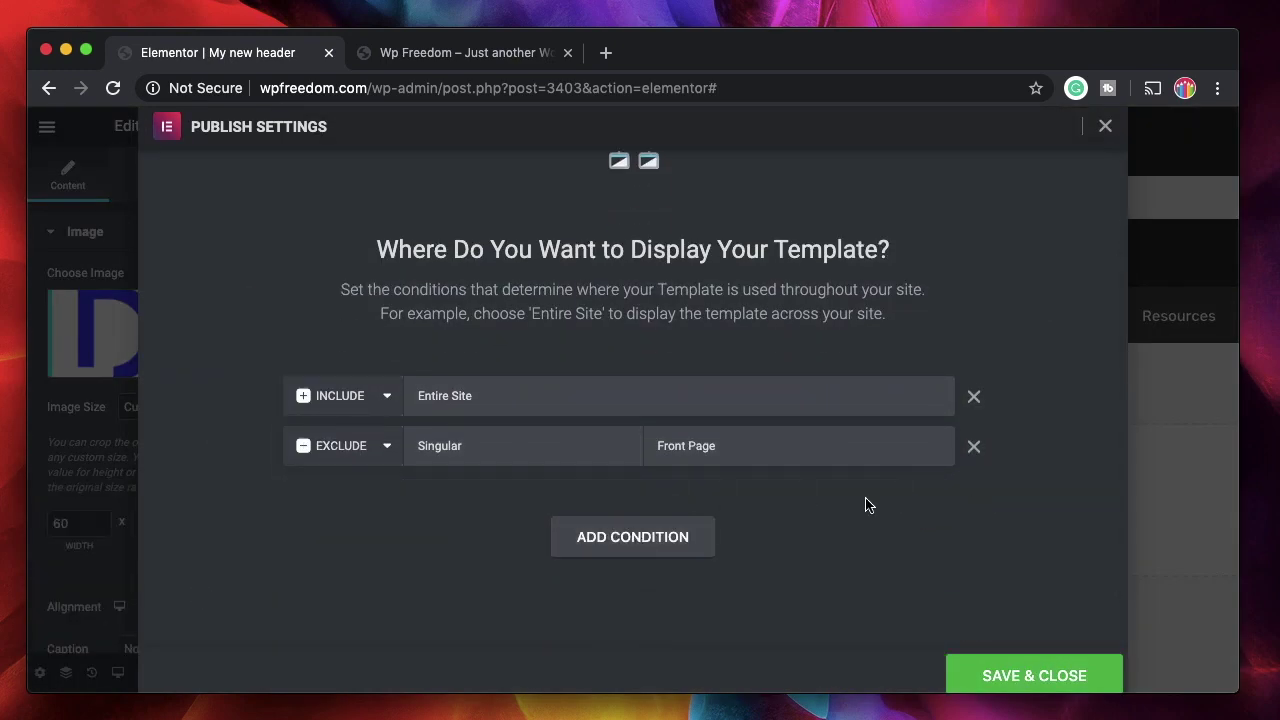
# Step: Add a new display condition below the Front Page exclusion and set it to Exclude
pyautogui.click(650, 550)
pyautogui.click(383, 497)
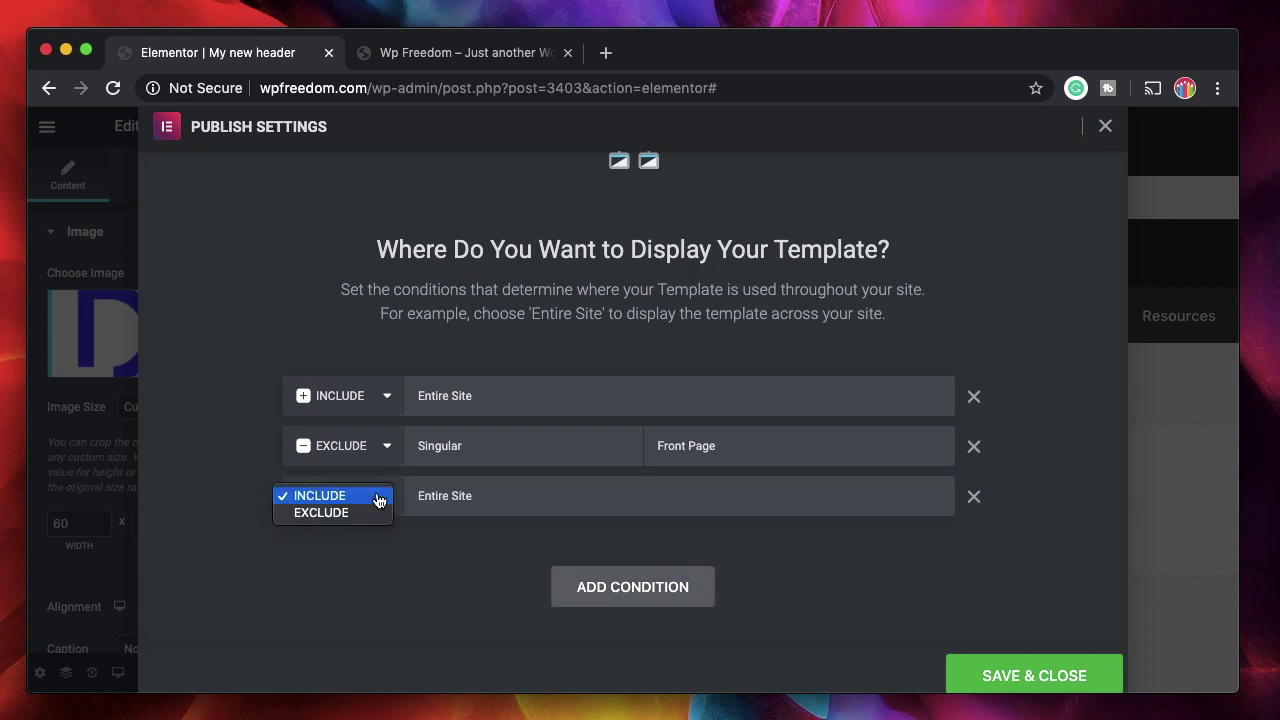
pyautogui.click(346, 515)
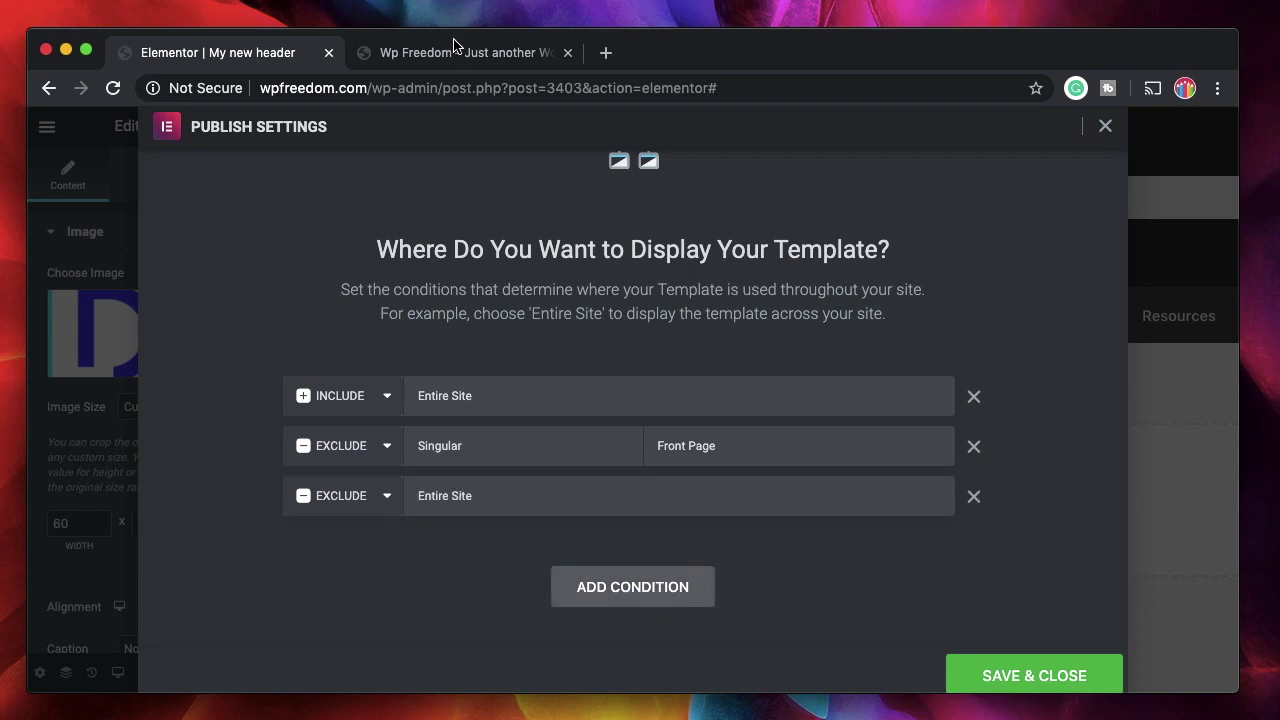
# Step: Check the site's blog page in the live site tab, and close that tab
pyautogui.click(452, 45)
pyautogui.click(421, 187)
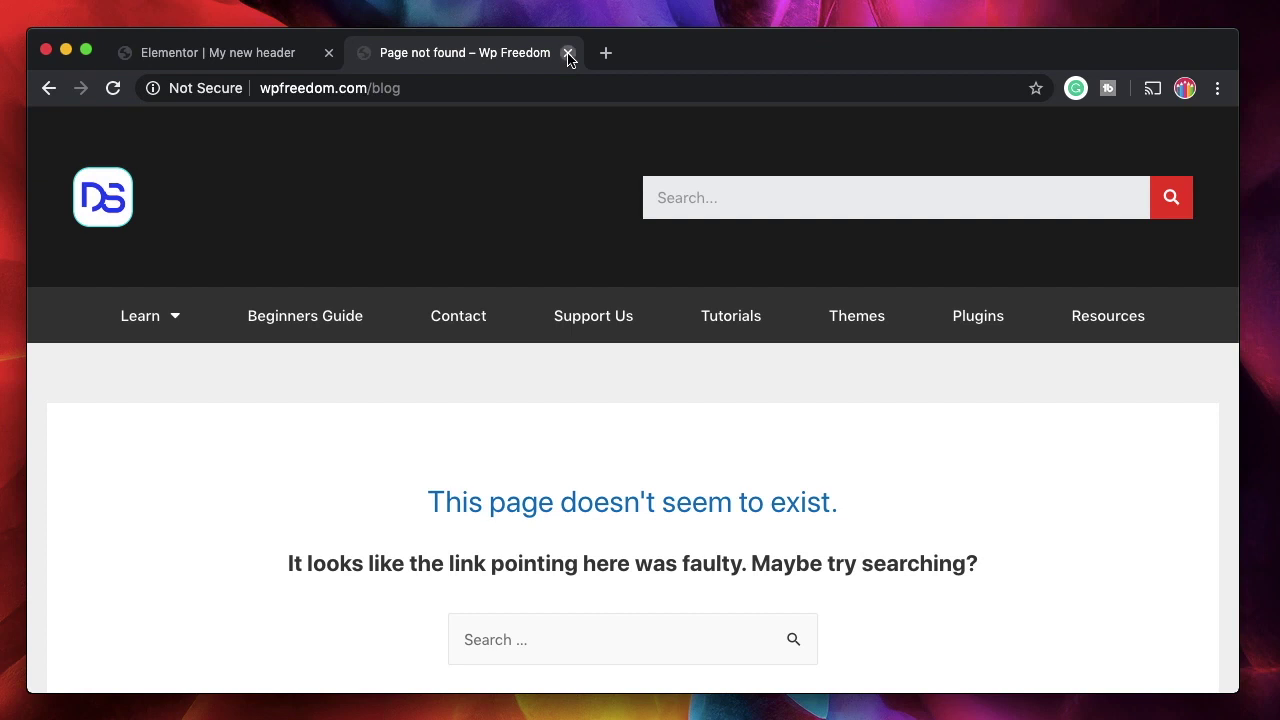
pyautogui.click(567, 53)
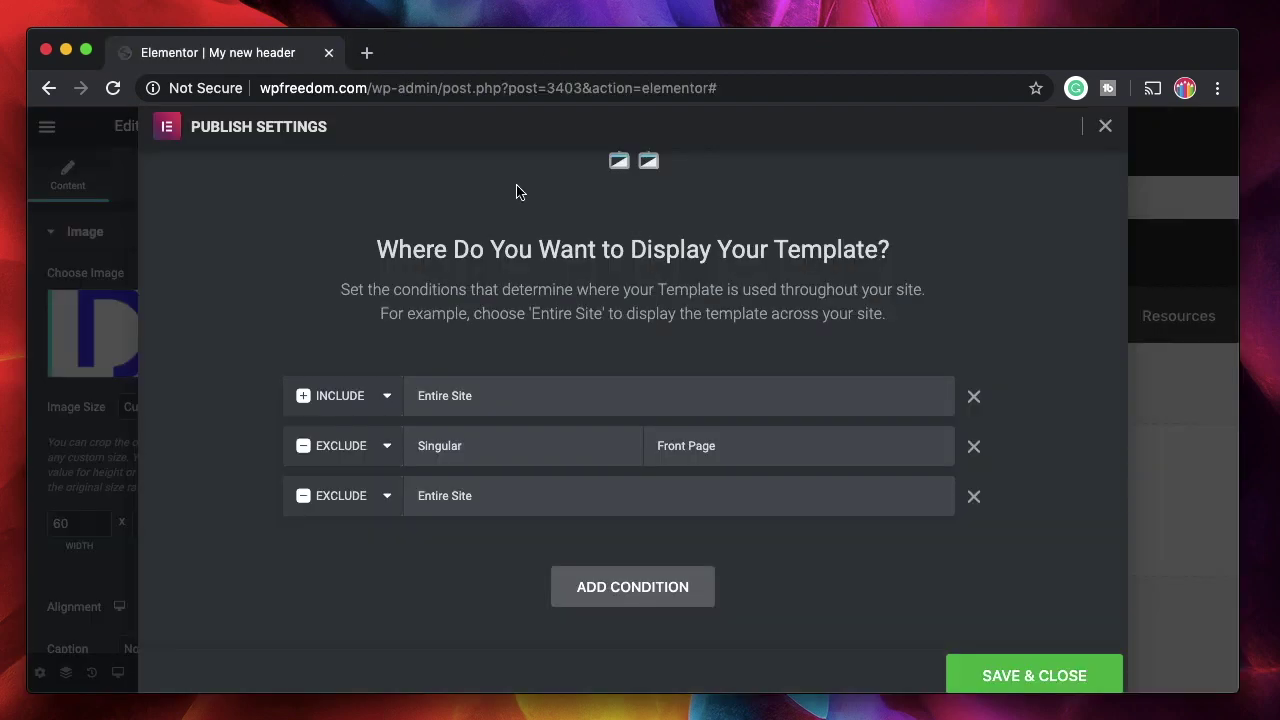
# Step: Point the third exclusion condition at Singular, 404 Page, and save the header's display conditions
pyautogui.click(609, 506)
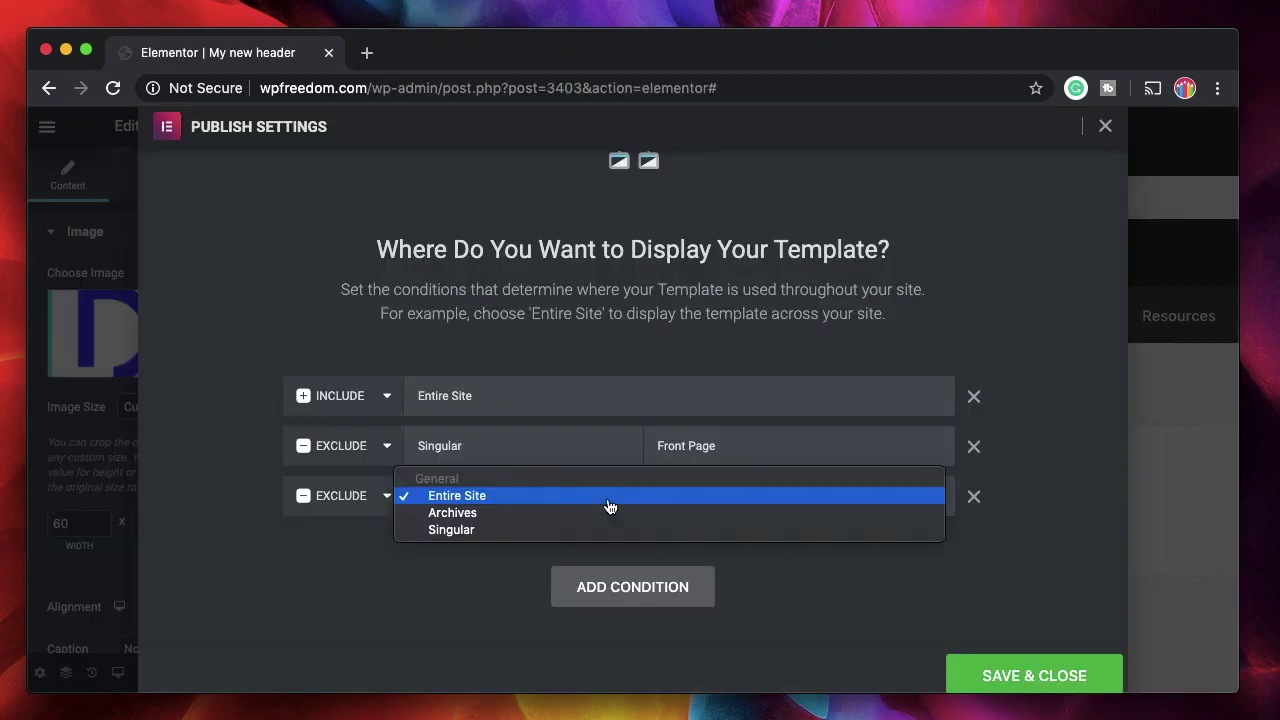
pyautogui.click(531, 537)
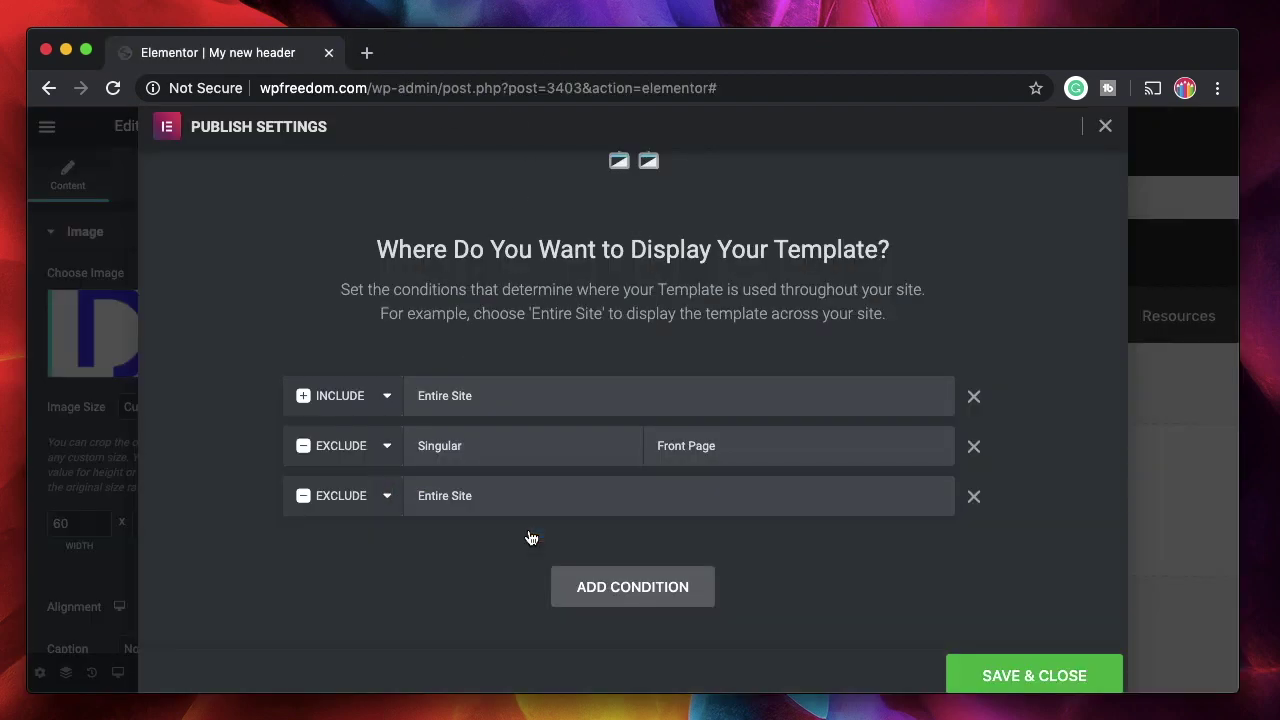
pyautogui.click(742, 501)
pyautogui.scroll(-5, 763, 690)
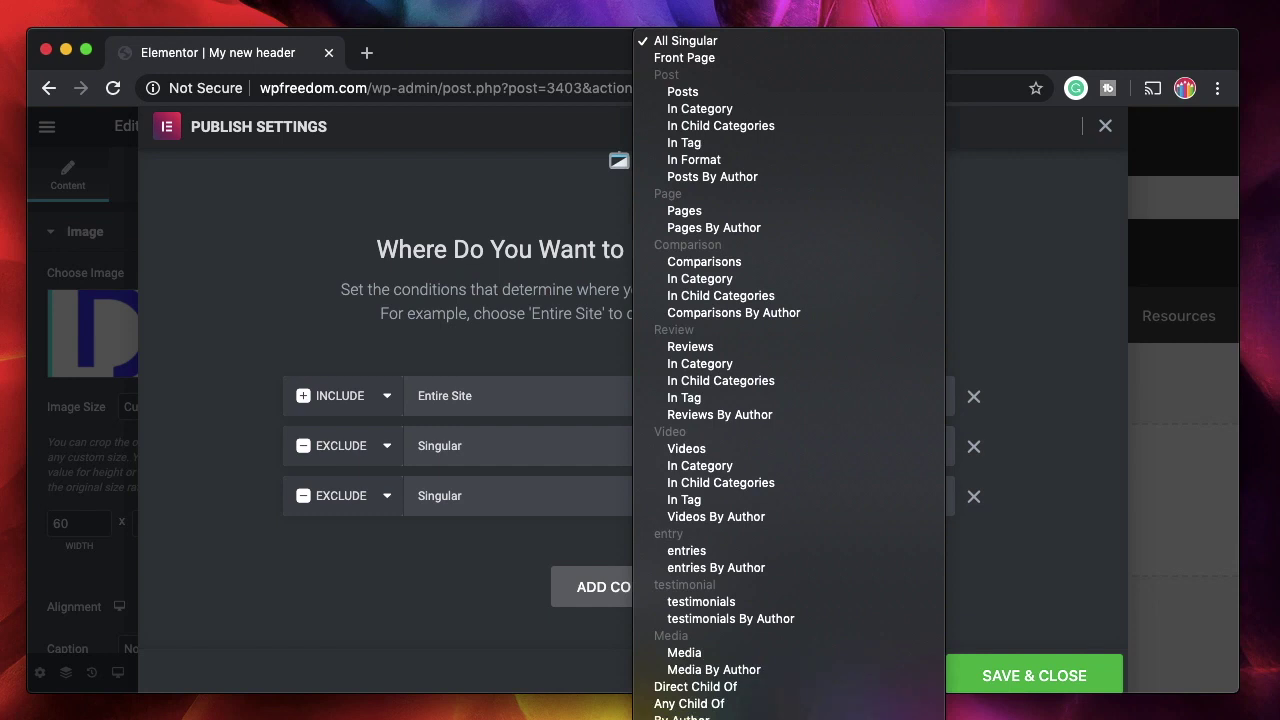
pyautogui.click(705, 500)
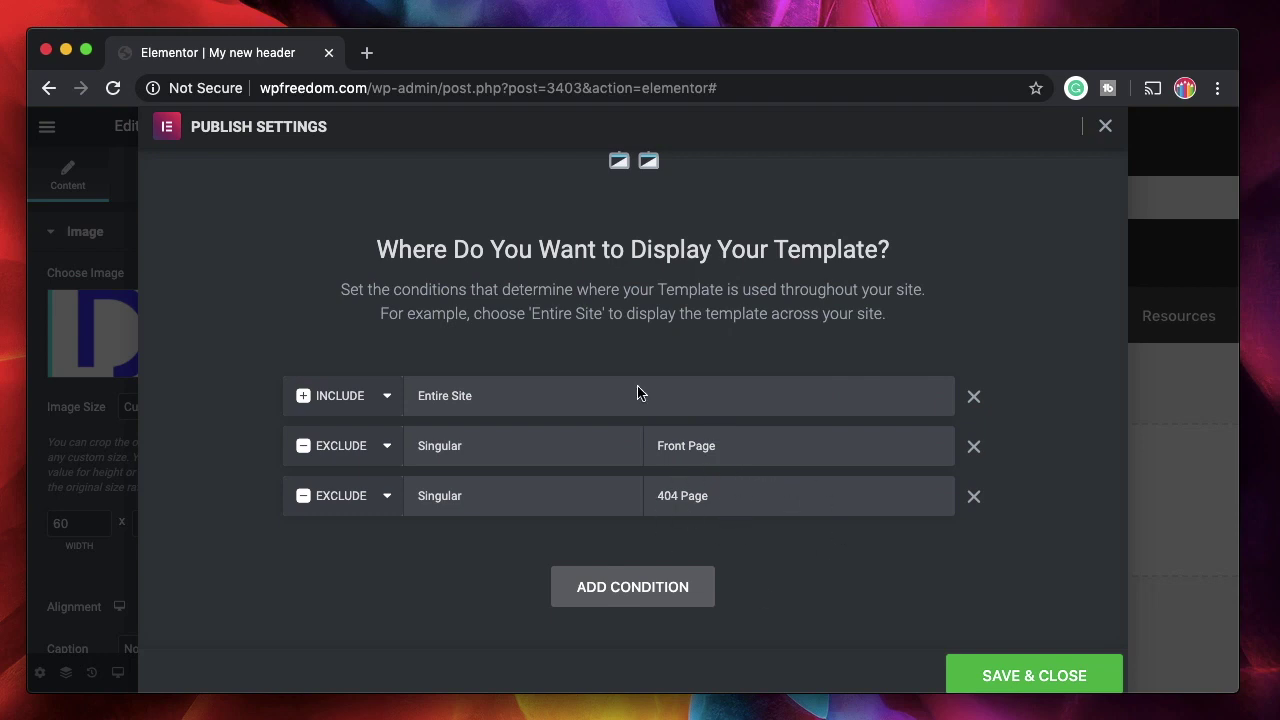
pyautogui.click(970, 671)
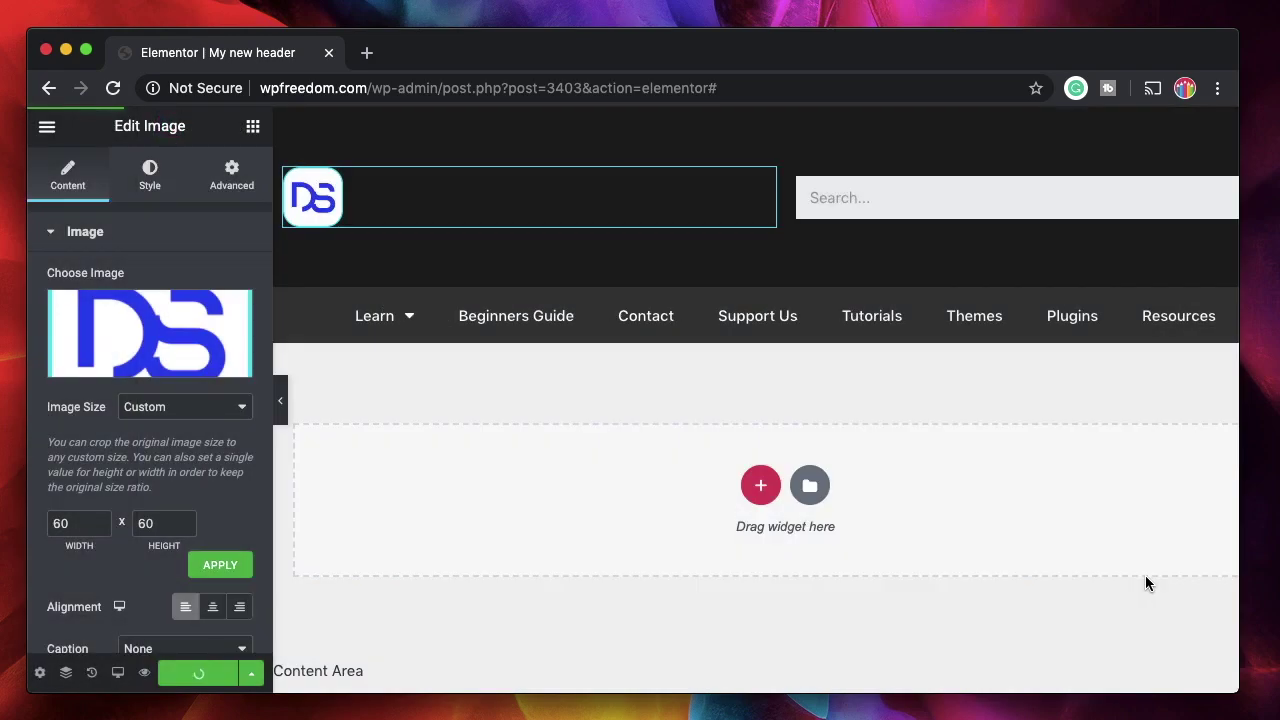
# Step: Load the nonexistent address wpfreedom.com/aaaa in a new browser tab to check the header on the 404 page
pyautogui.click(366, 52)
pyautogui.write('wp')
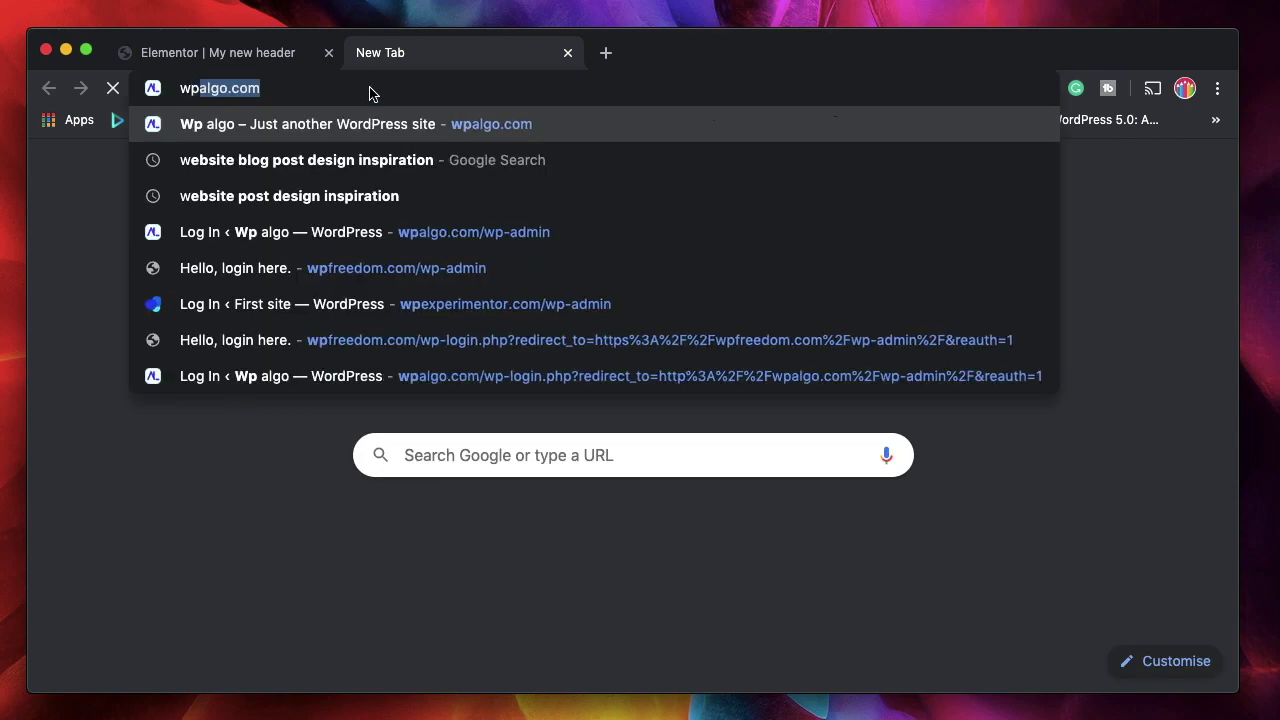
pyautogui.write('freedom.com/aaaa')
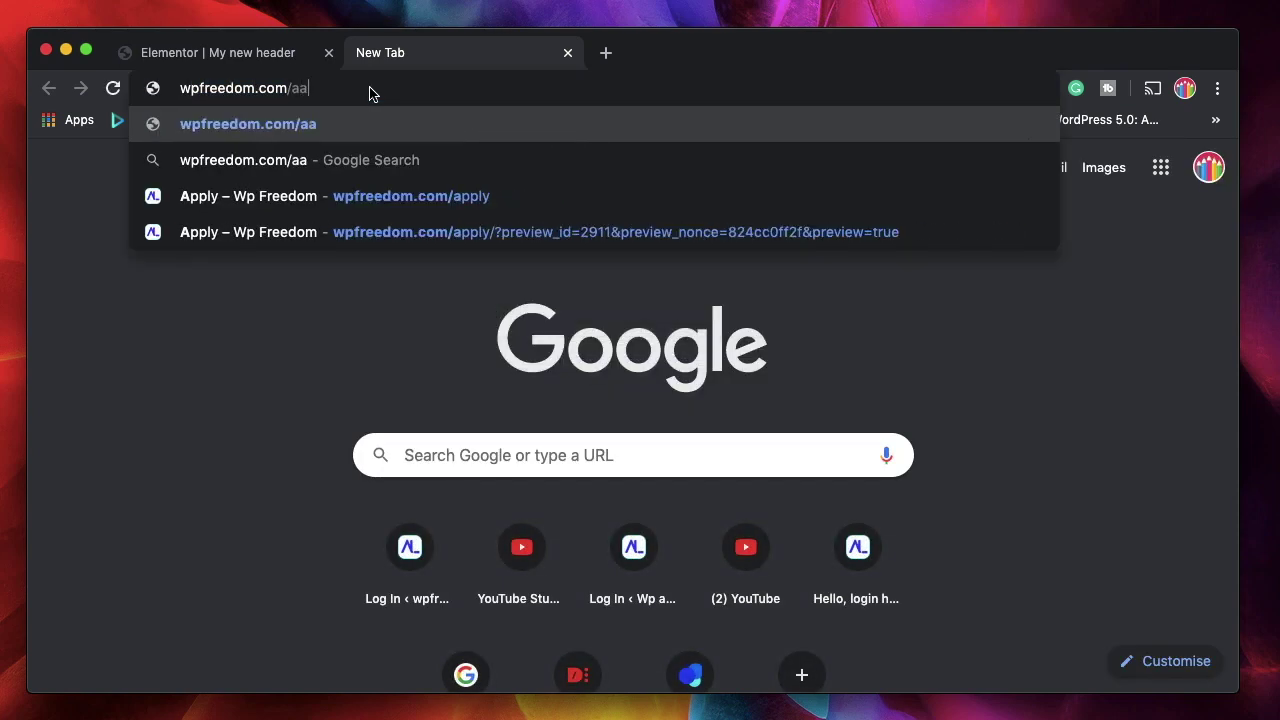
pyautogui.press('Return')
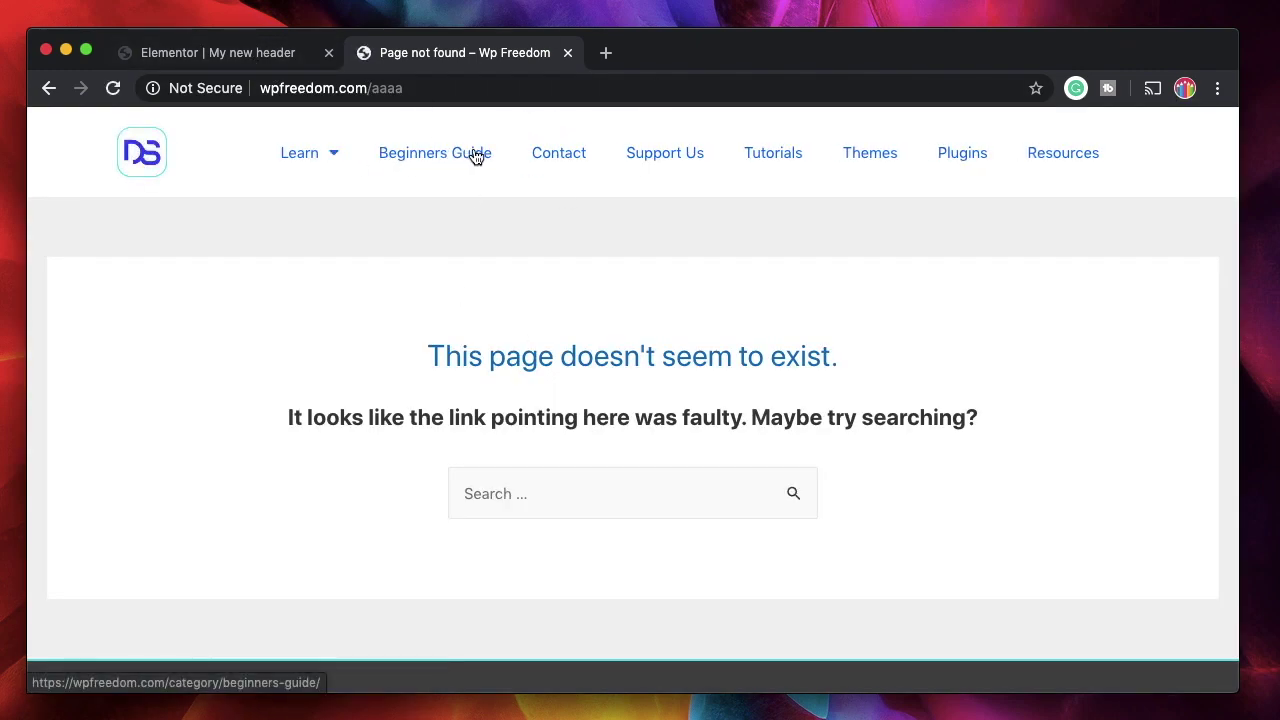
# Step: Return to the "My new header" editor, review its display conditions, and close them without changes
pyautogui.click(248, 58)
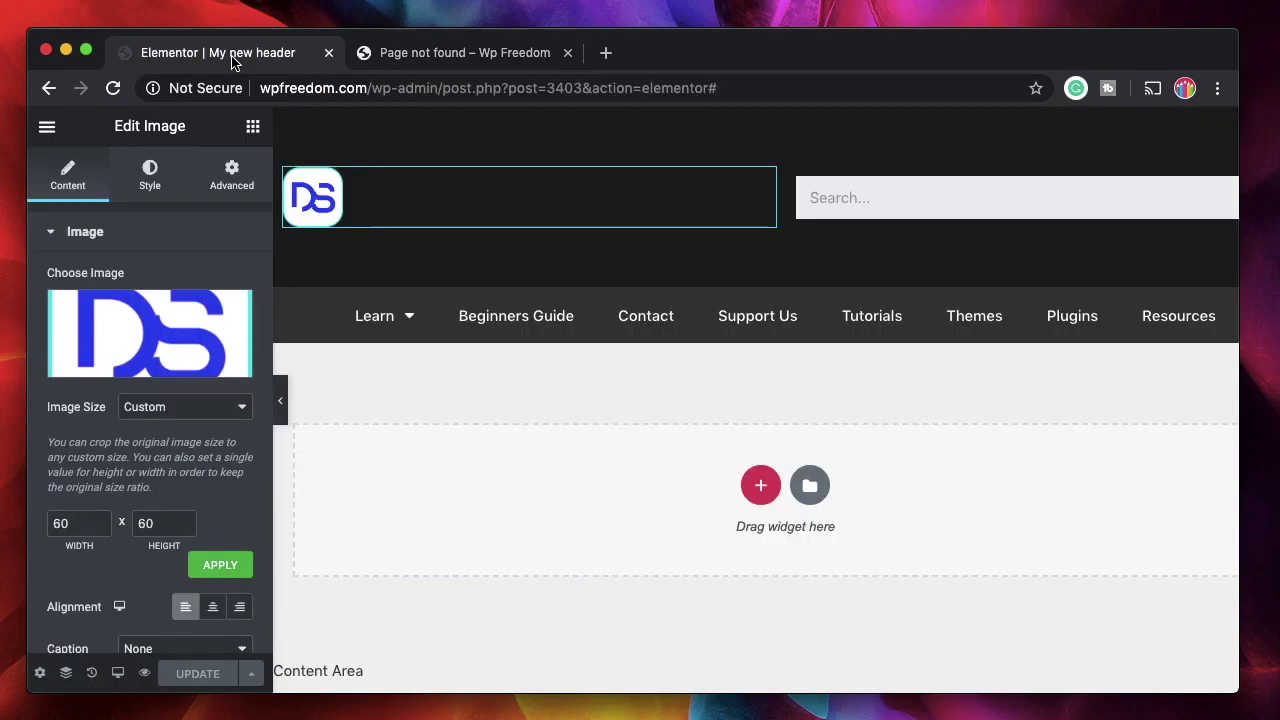
pyautogui.click(251, 673)
pyautogui.click(160, 590)
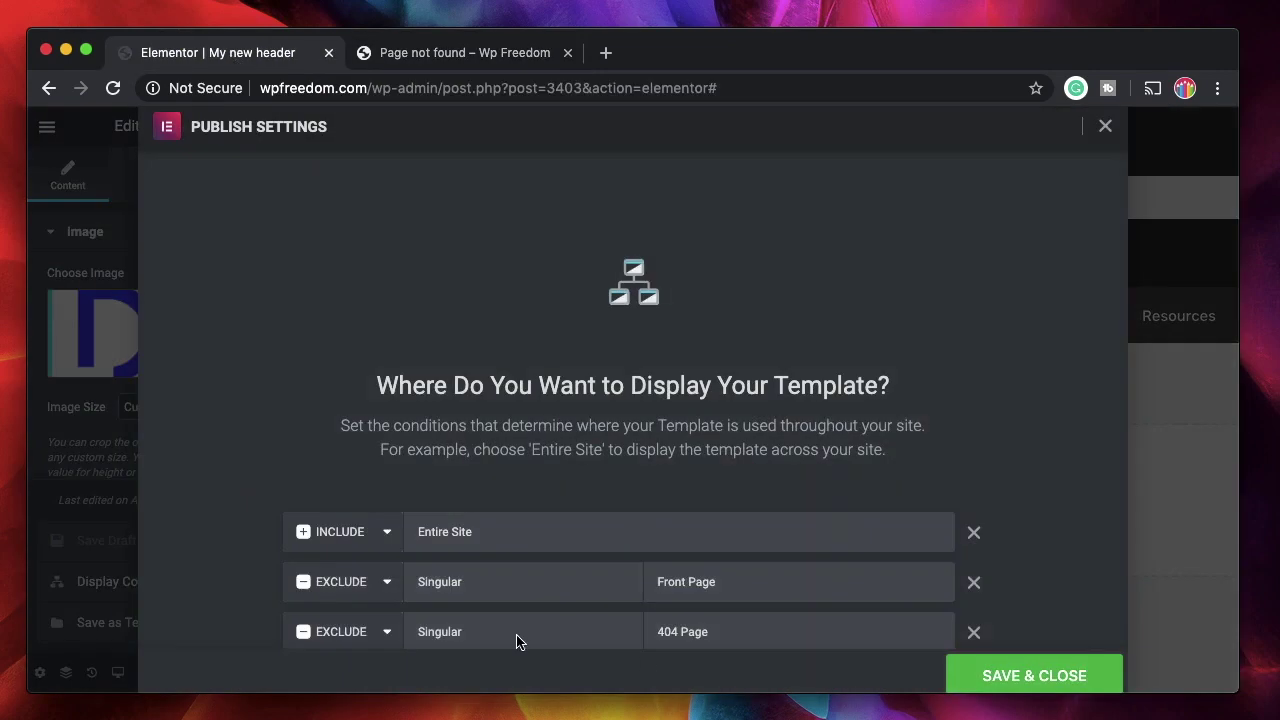
pyautogui.click(1105, 128)
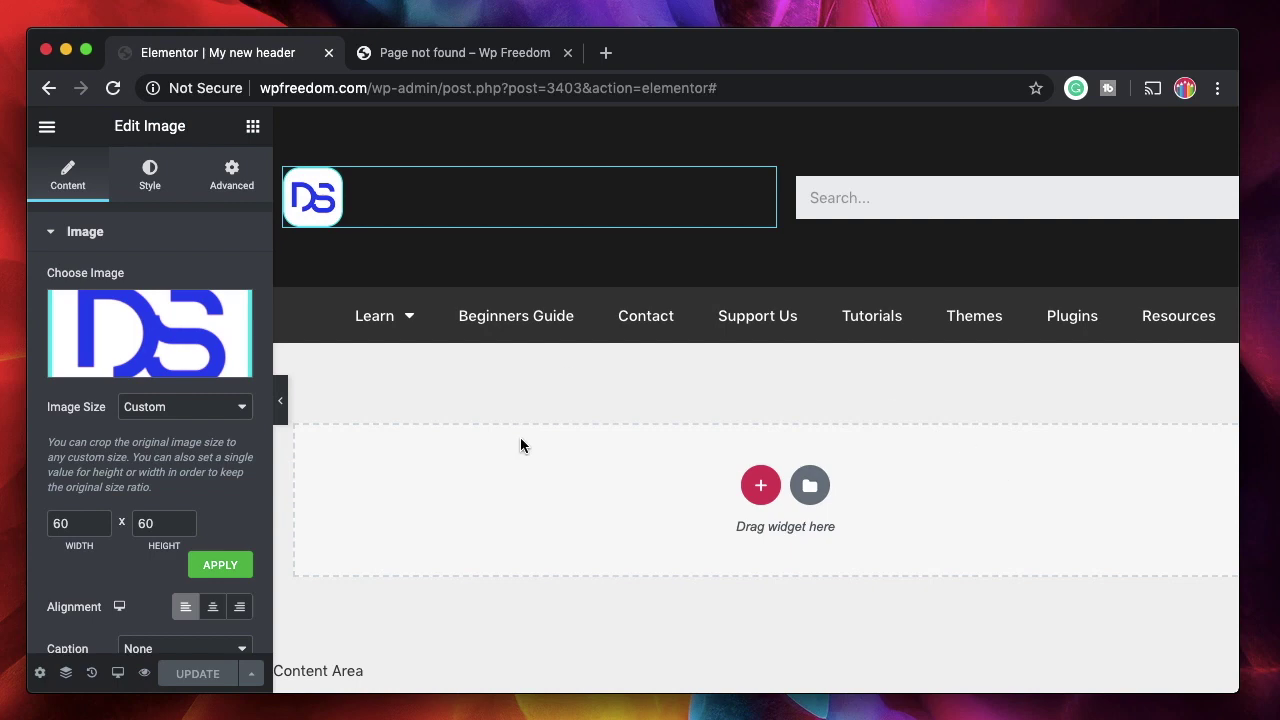
# Step: Exit the header editor to the WordPress dashboard and open the Theme Builder template list
pyautogui.click(46, 126)
pyautogui.scroll(-2, 85, 440)
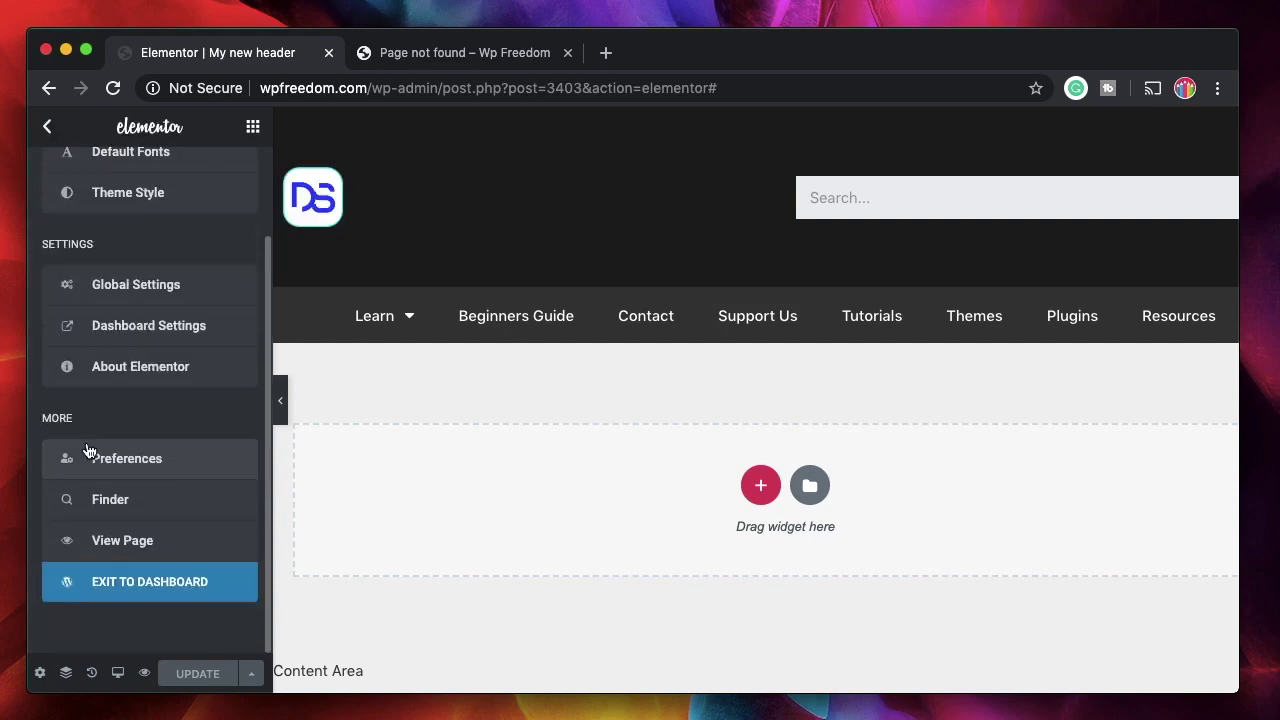
pyautogui.click(117, 583)
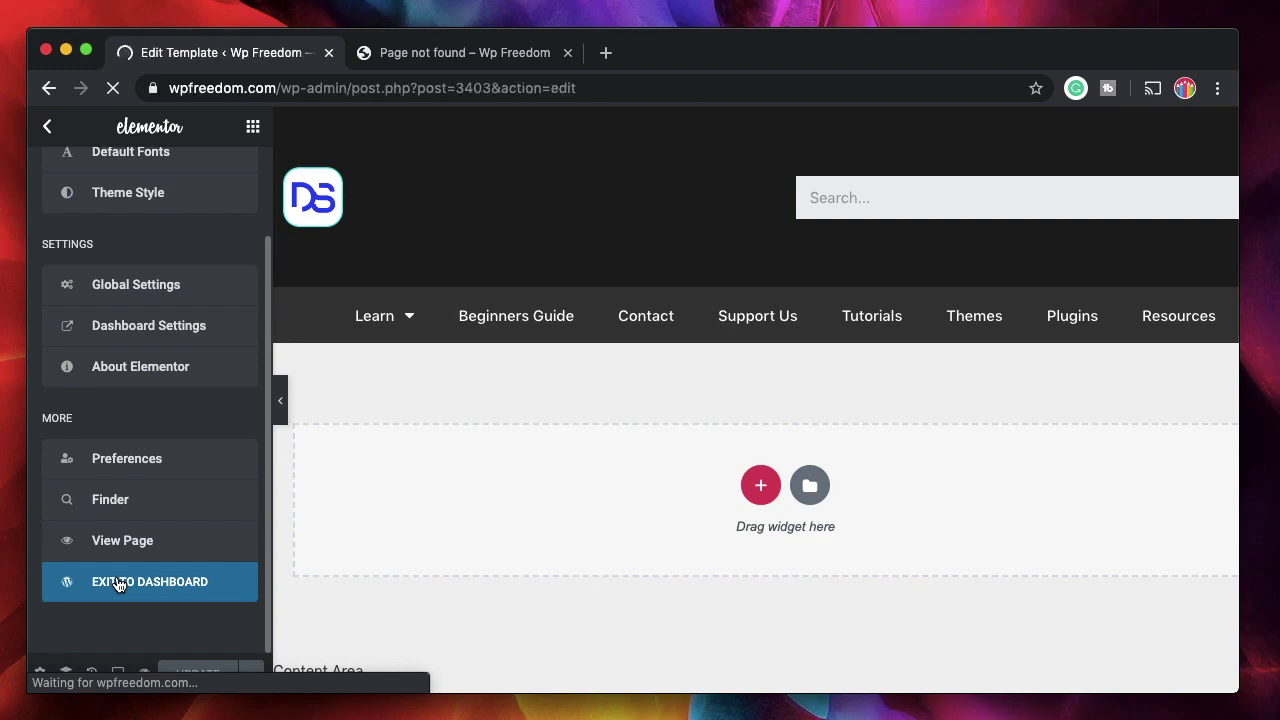
pyautogui.scroll(-3, 669, 411)
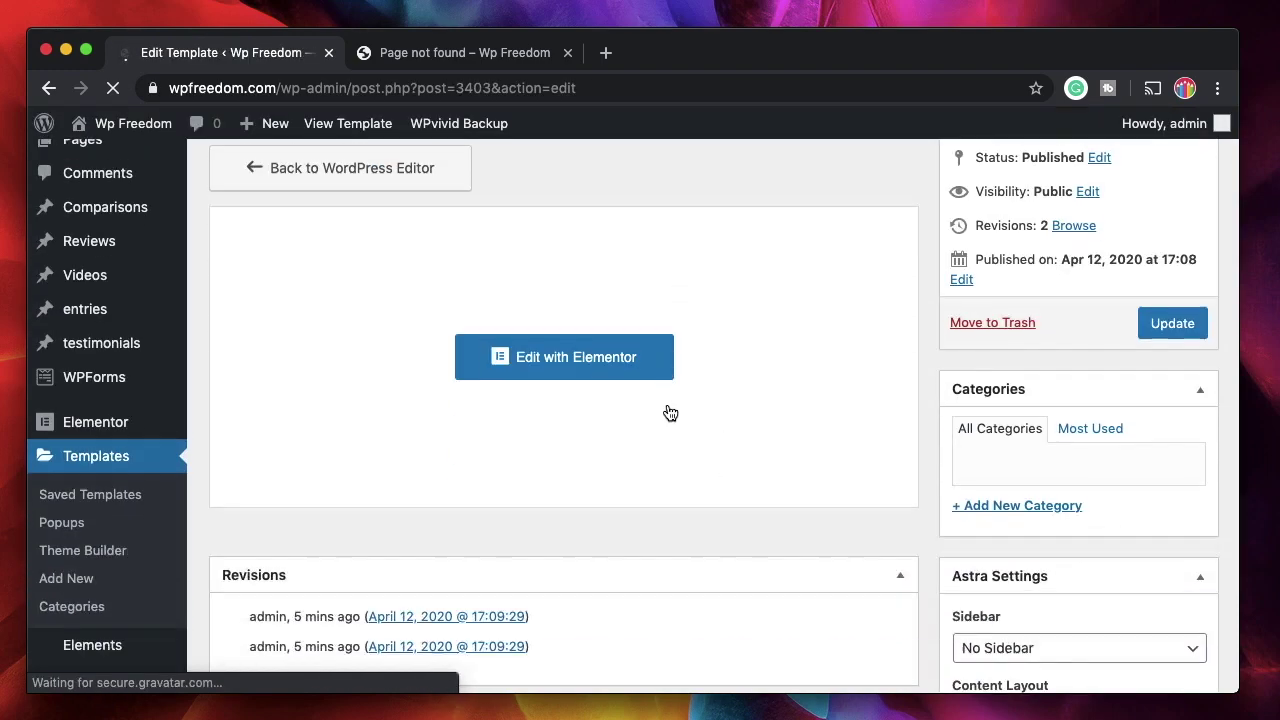
pyautogui.scroll(3, 780, 451)
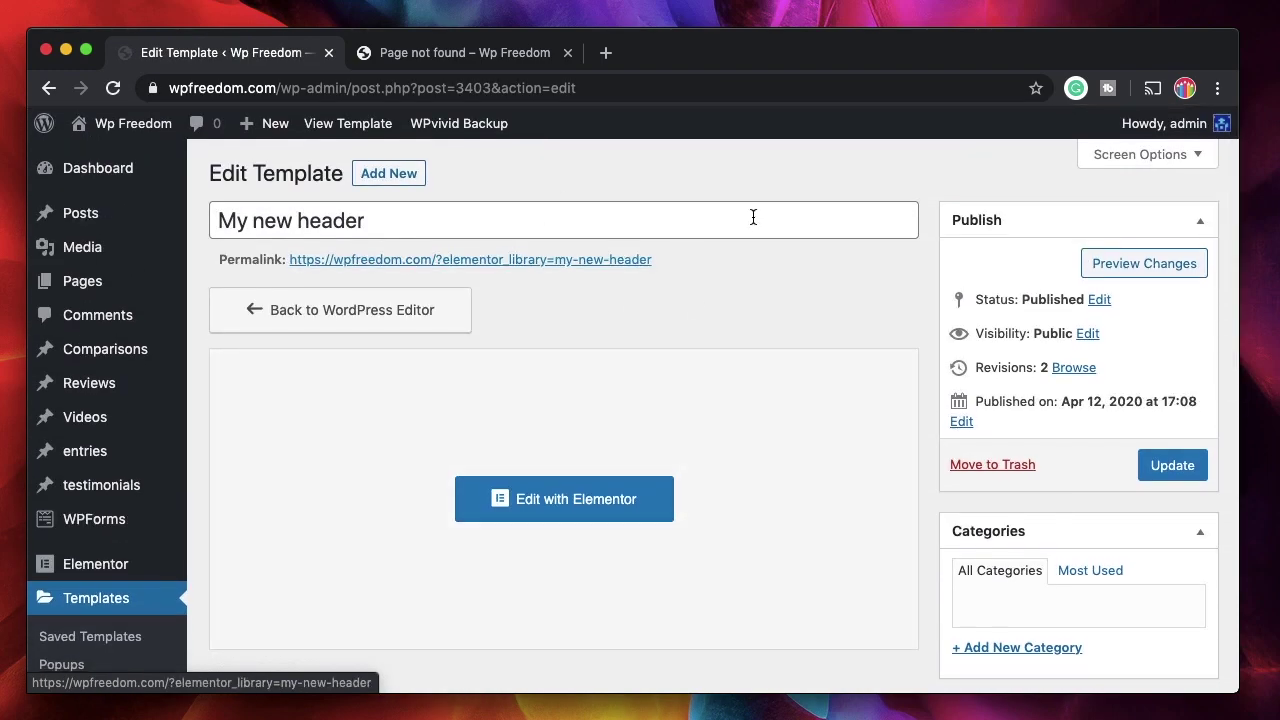
pyautogui.scroll(-2, 700, 340)
pyautogui.click(112, 538)
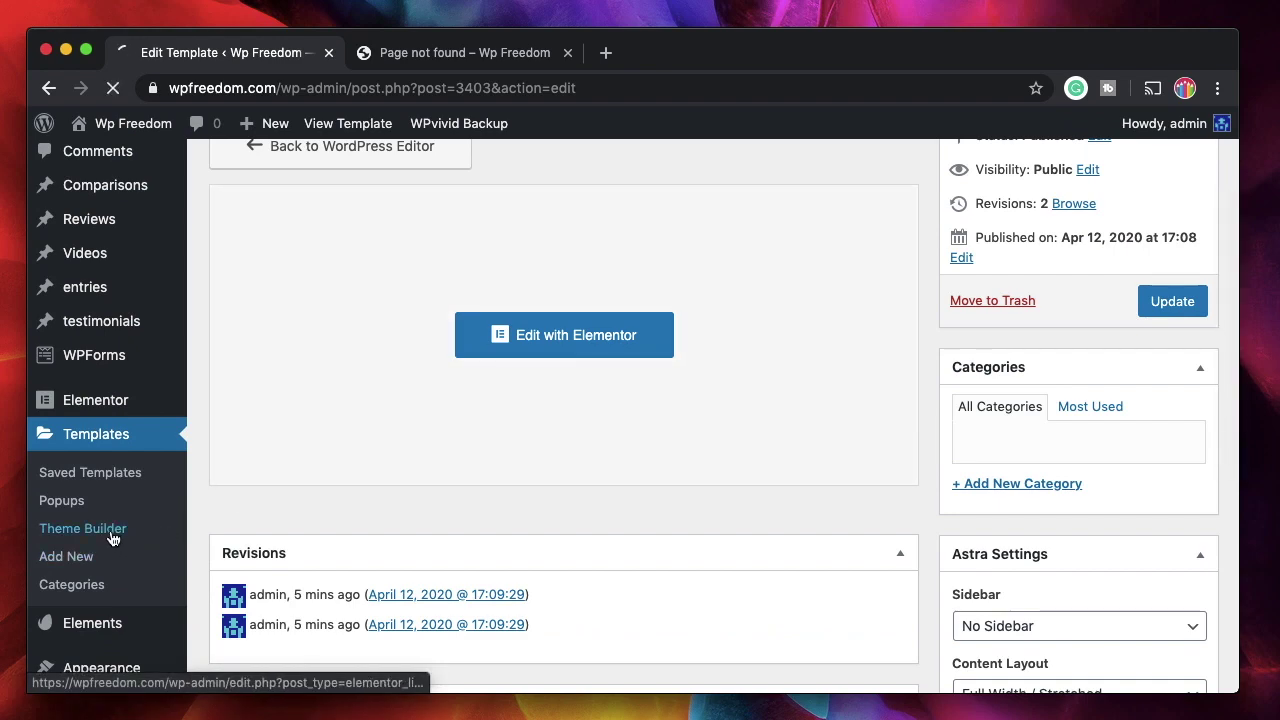
# Step: Quick-edit the "My new header" template to set its status to Draft, and update it
pyautogui.moveTo(346, 431)
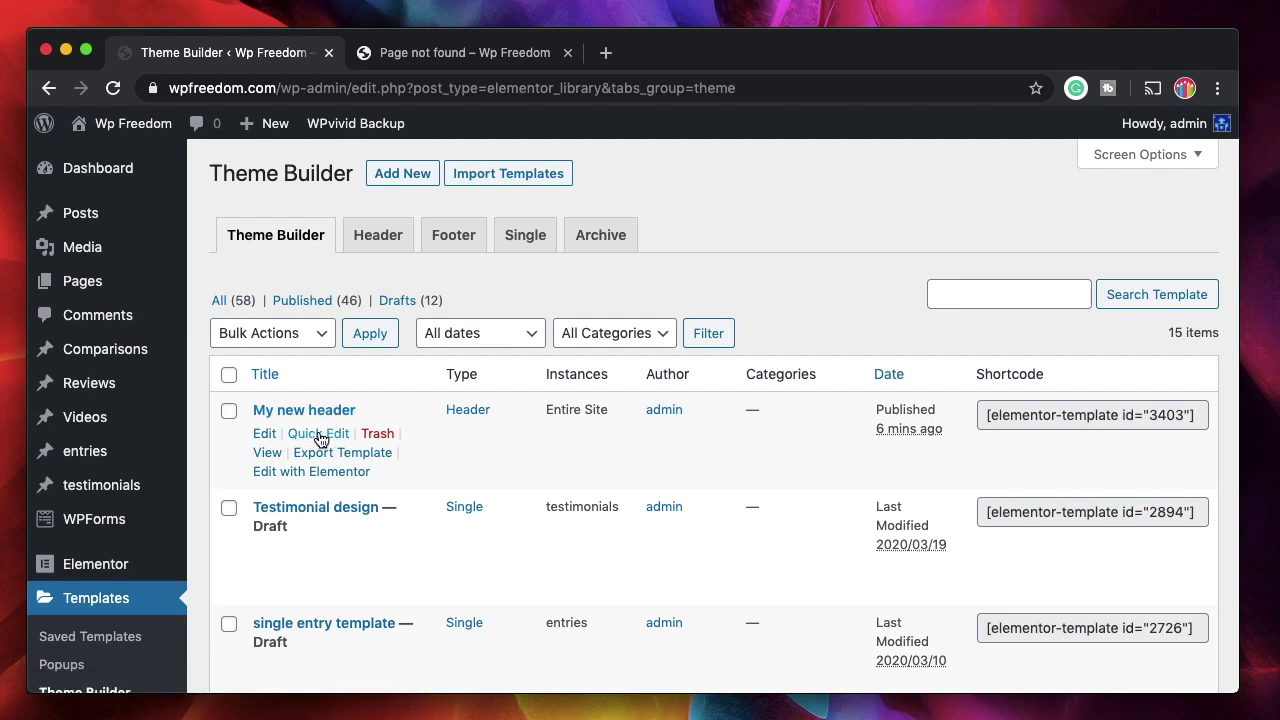
pyautogui.click(320, 440)
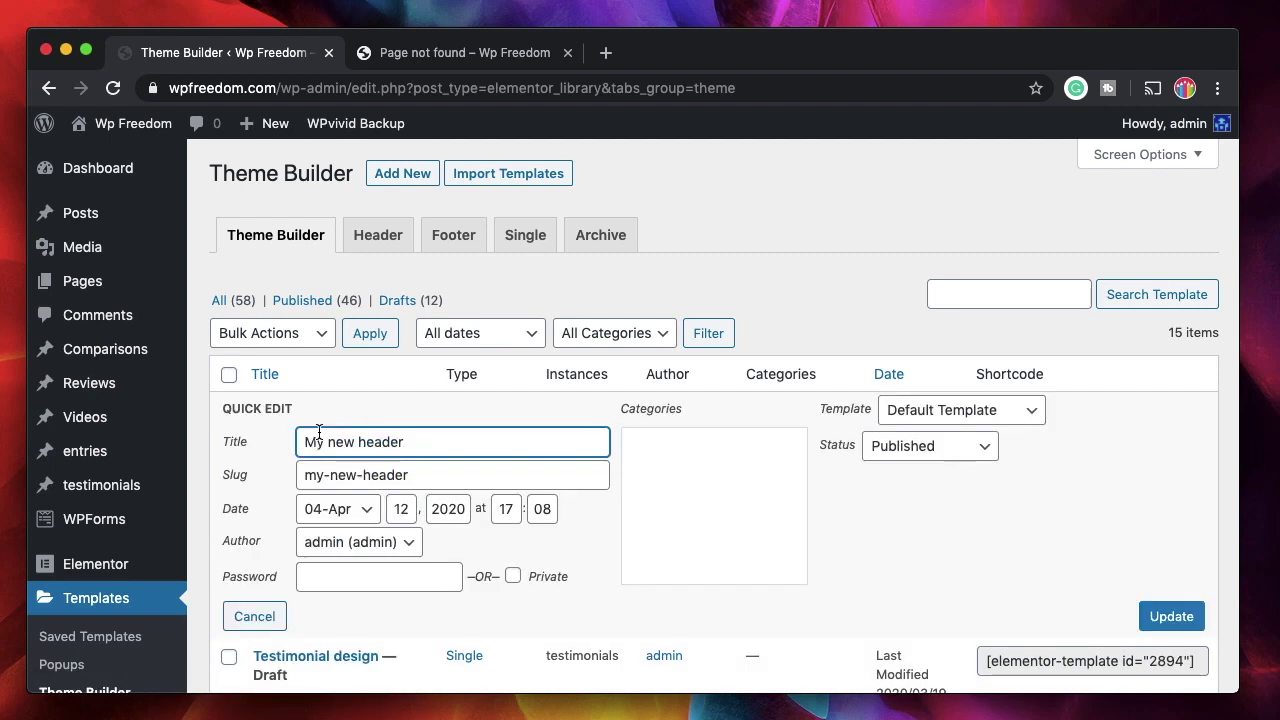
pyautogui.click(920, 446)
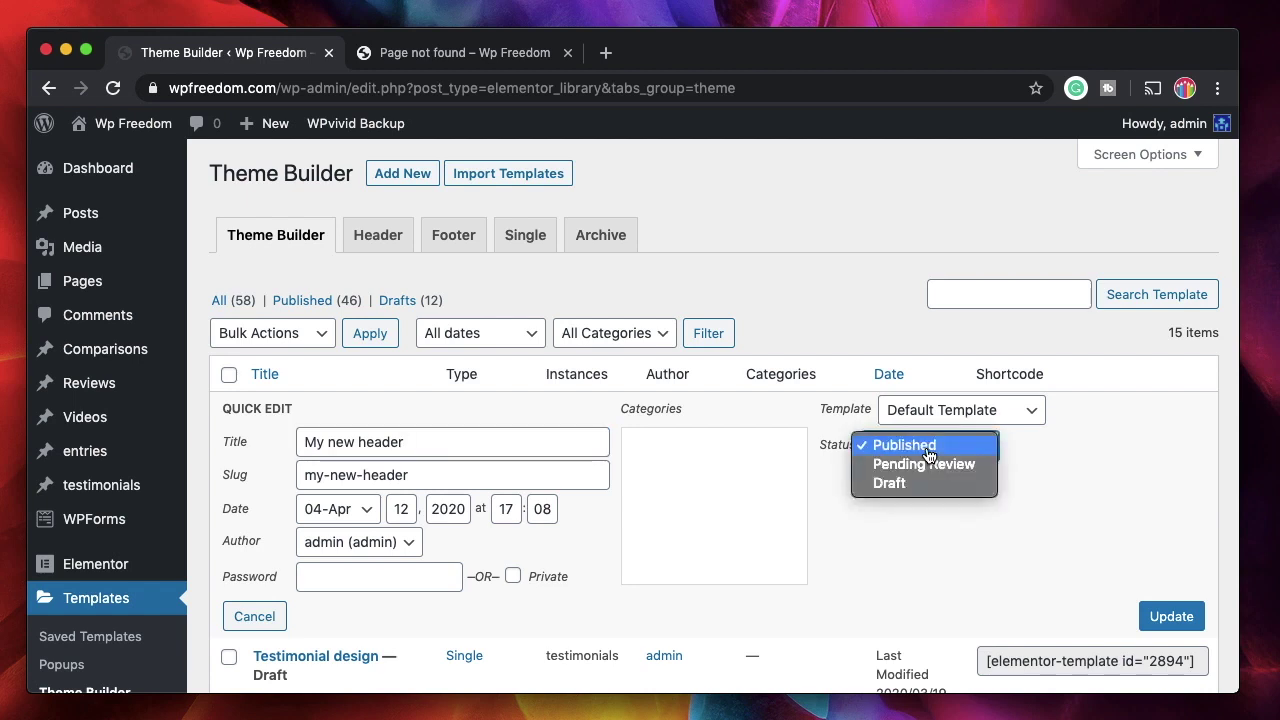
pyautogui.click(912, 484)
pyautogui.click(1171, 616)
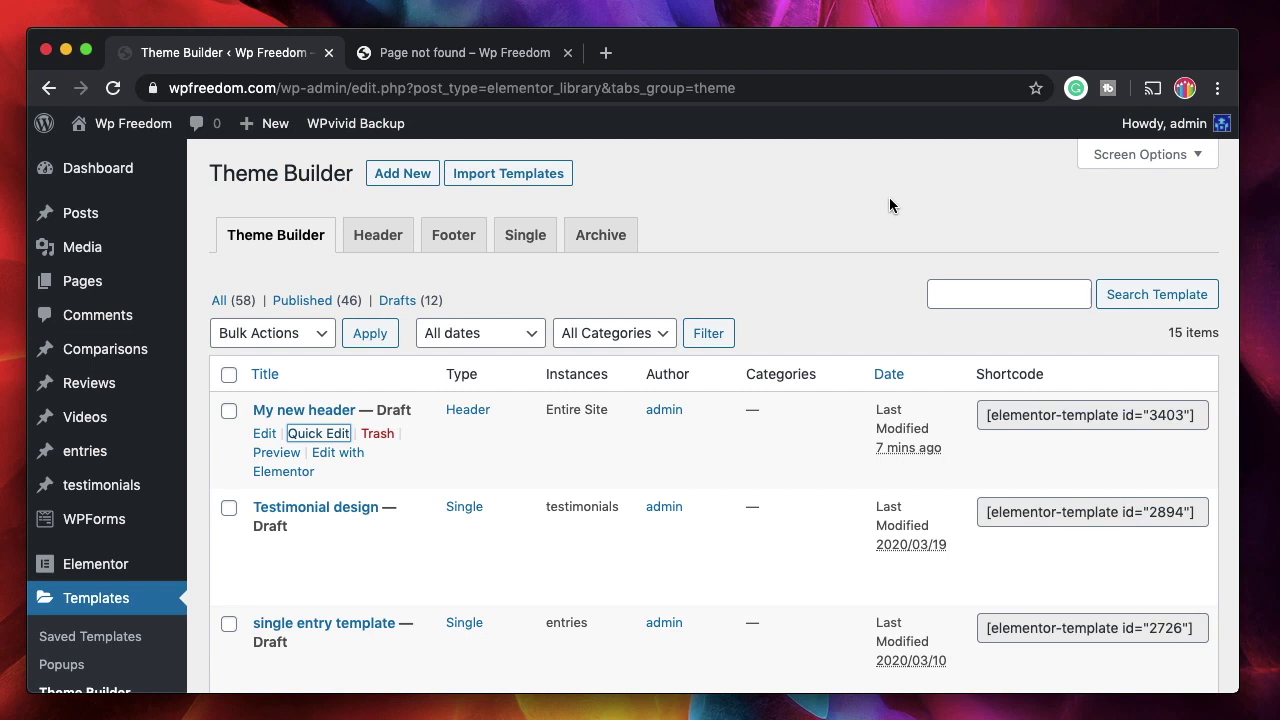
# Step: Check the header on the live site's Beginners Guide page, and return to the Theme Builder list to check the template's status
pyautogui.click(460, 52)
pyautogui.click(390, 88)
pyautogui.click(398, 90)
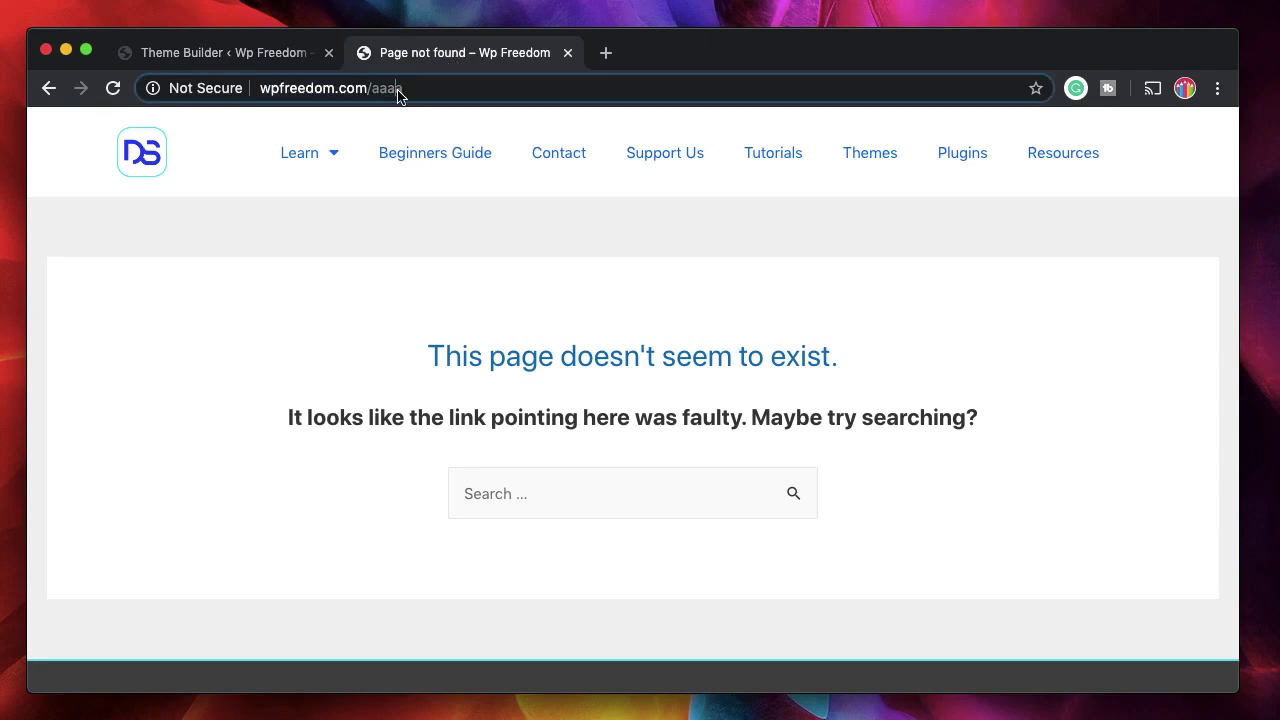
pyautogui.click(424, 157)
pyautogui.click(271, 54)
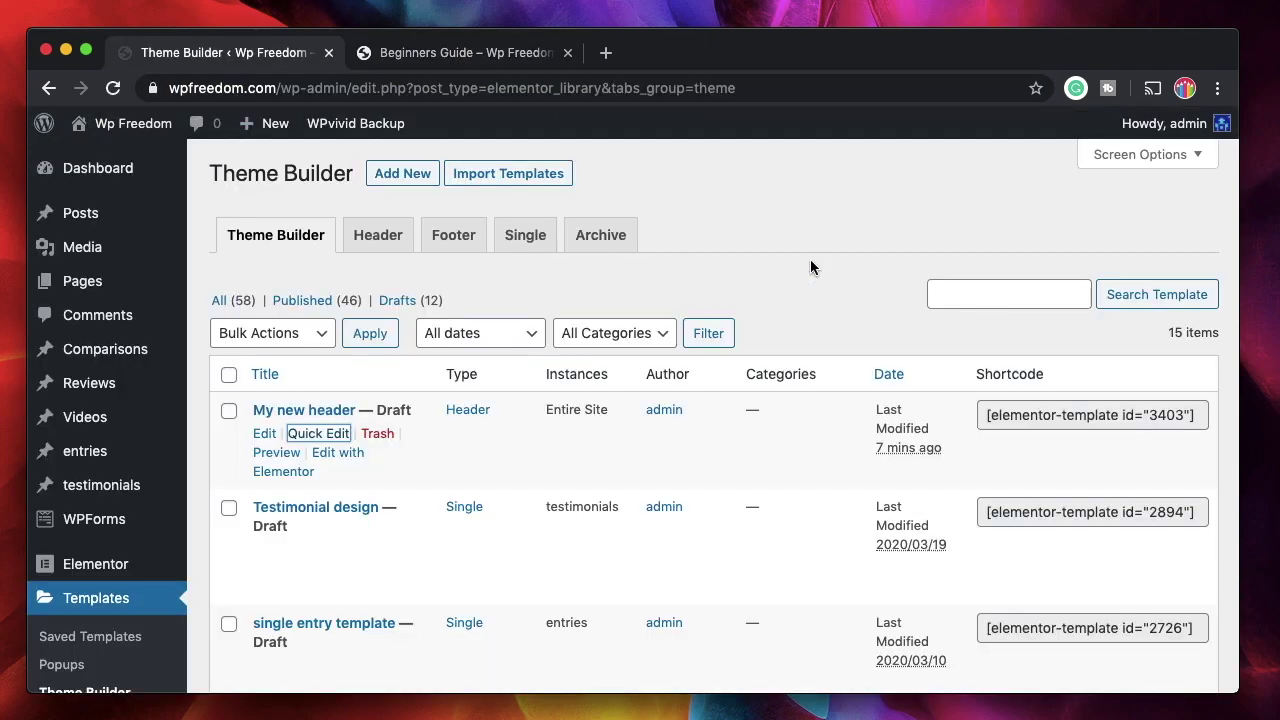
pyautogui.doubleClick(395, 410)
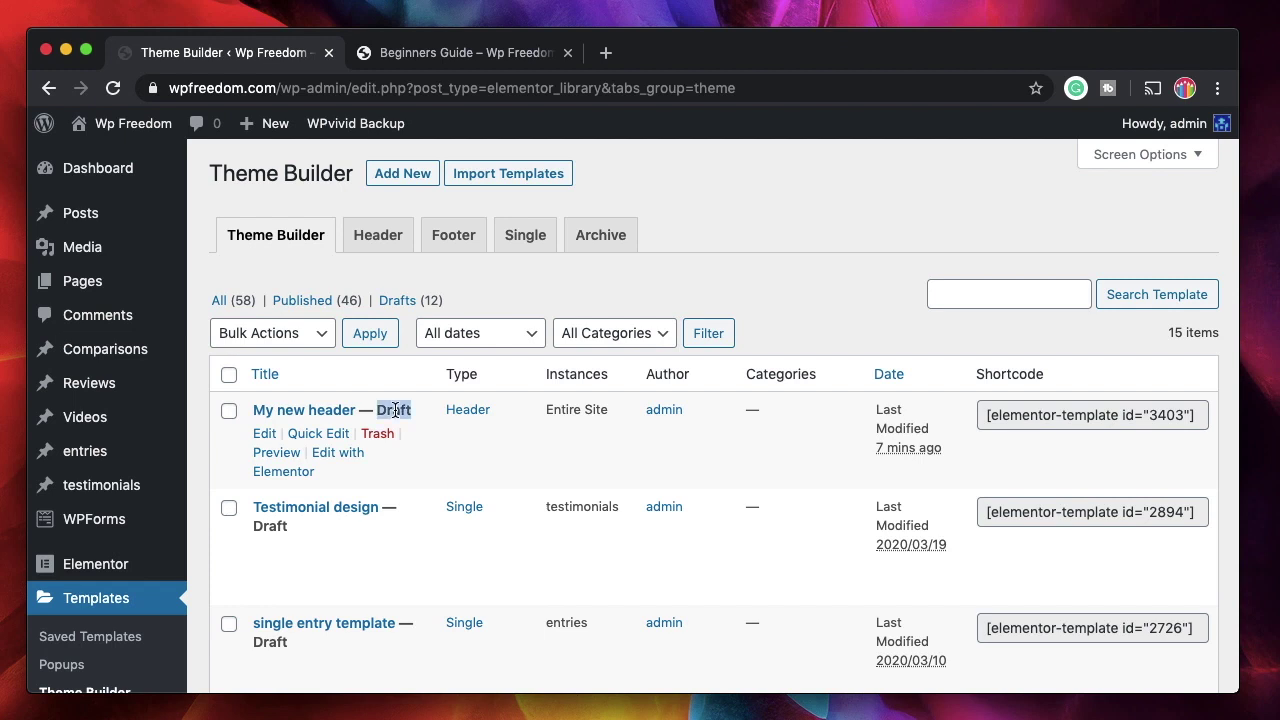
# Step: Quick-edit the "My new header" template to set its status back to Published, and update it
pyautogui.click(317, 438)
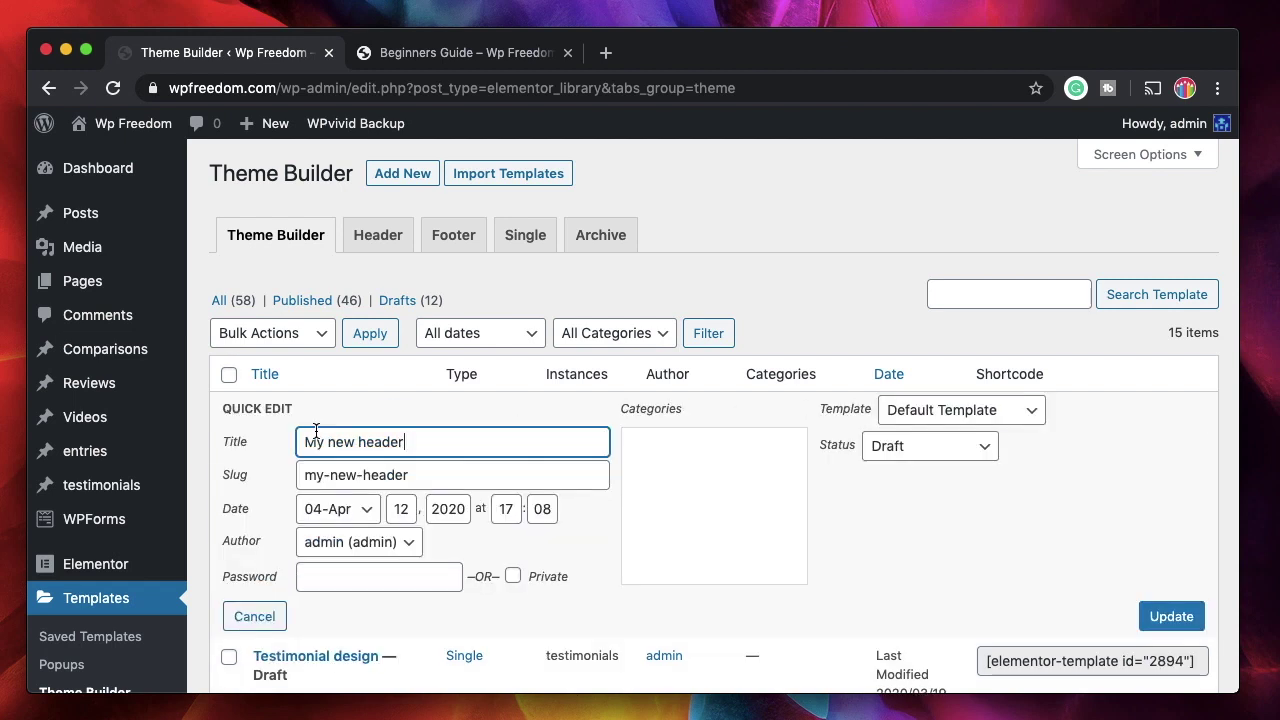
pyautogui.click(941, 450)
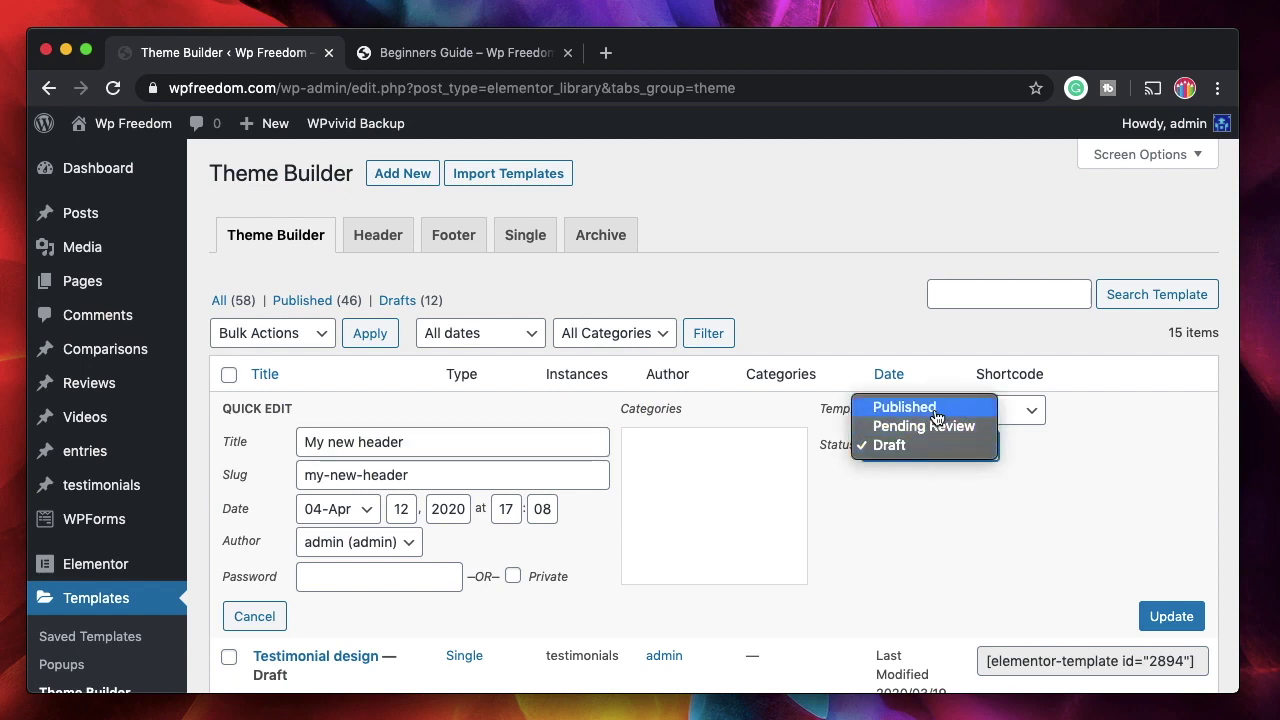
pyautogui.click(938, 408)
pyautogui.click(1167, 618)
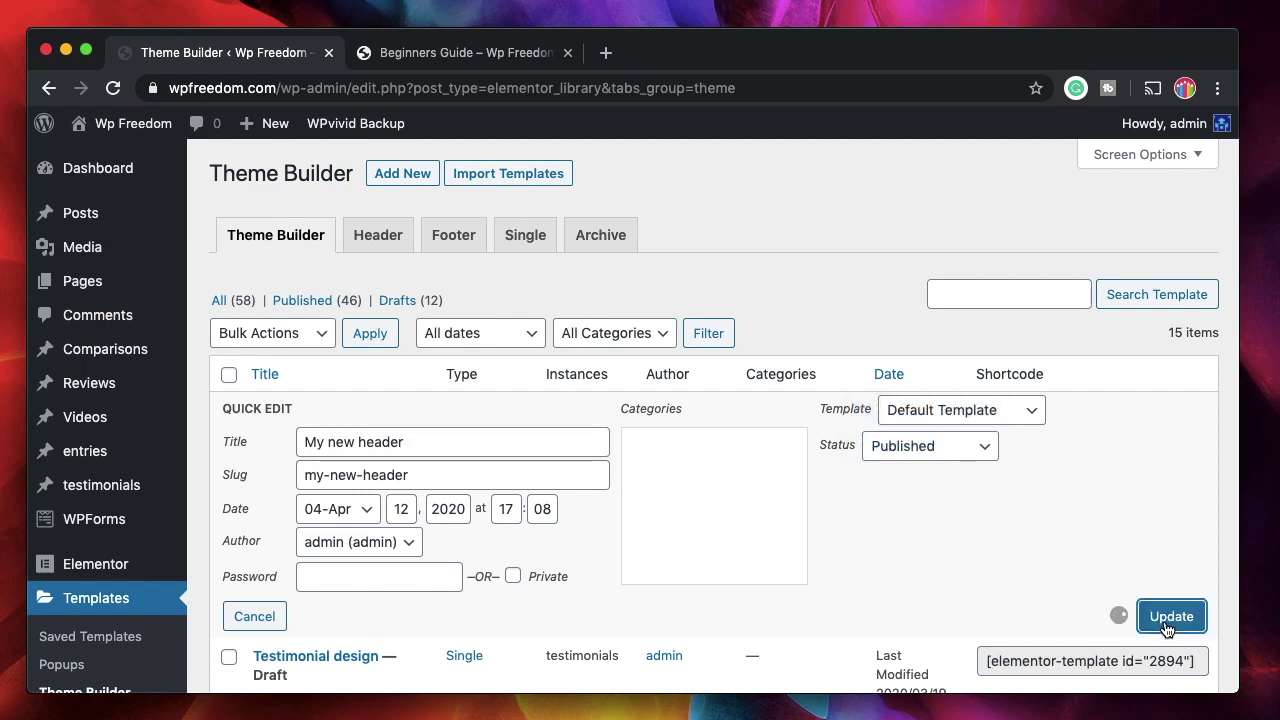
# Step: Reload the live Beginners Guide page to check its header, and return to the Theme Builder list
pyautogui.click(470, 55)
pyautogui.click(112, 89)
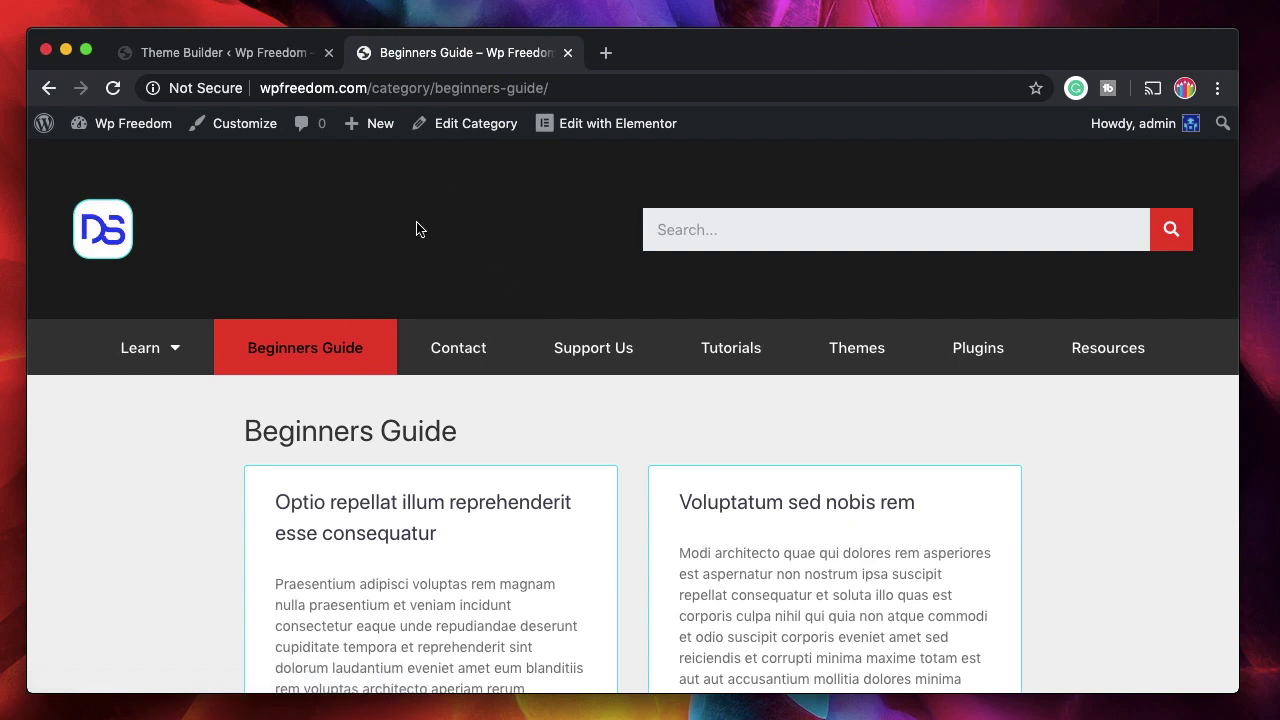
pyautogui.click(226, 54)
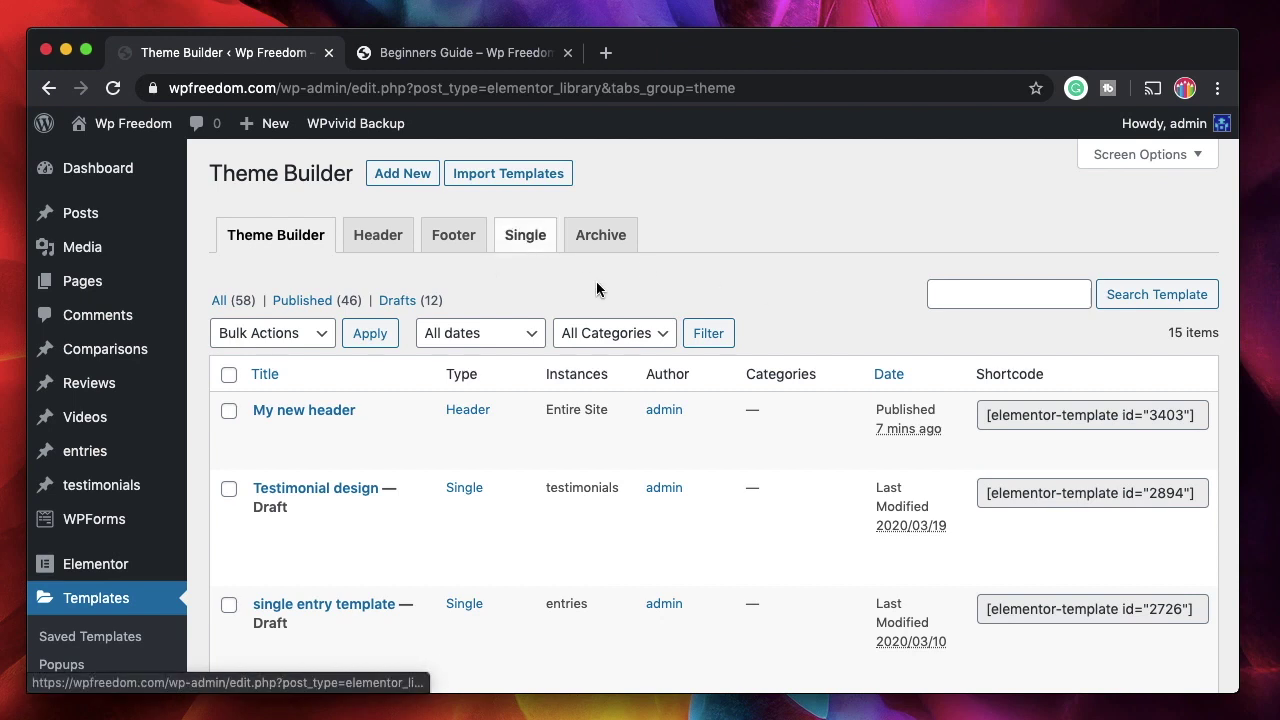
# Step: Create a new Single template for the Post post type, named "My new post design"
pyautogui.moveTo(80, 213)
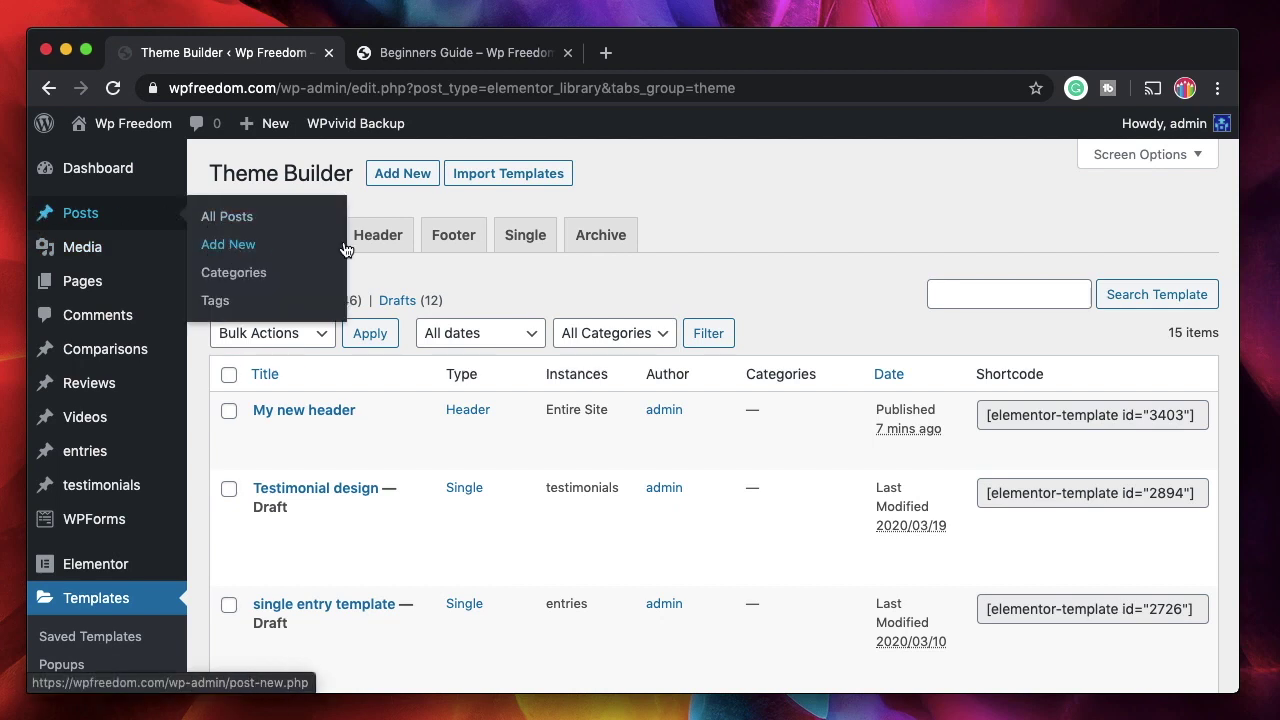
pyautogui.click(537, 245)
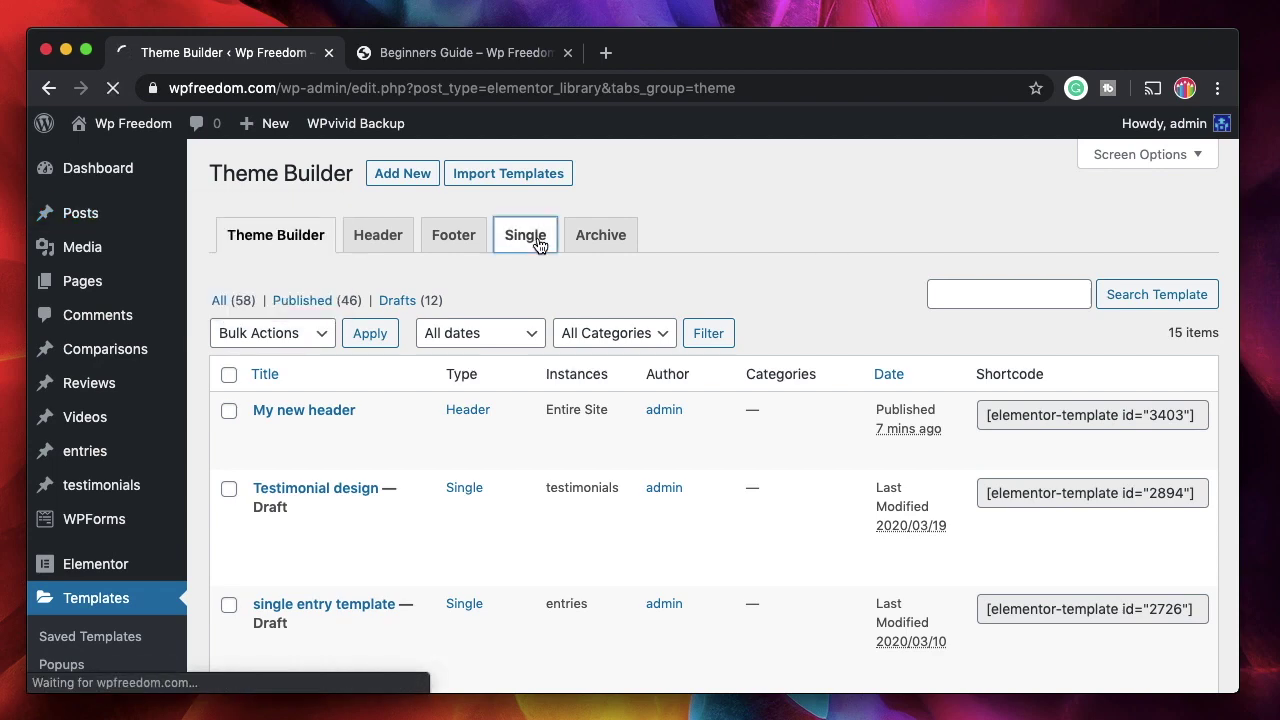
pyautogui.click(401, 180)
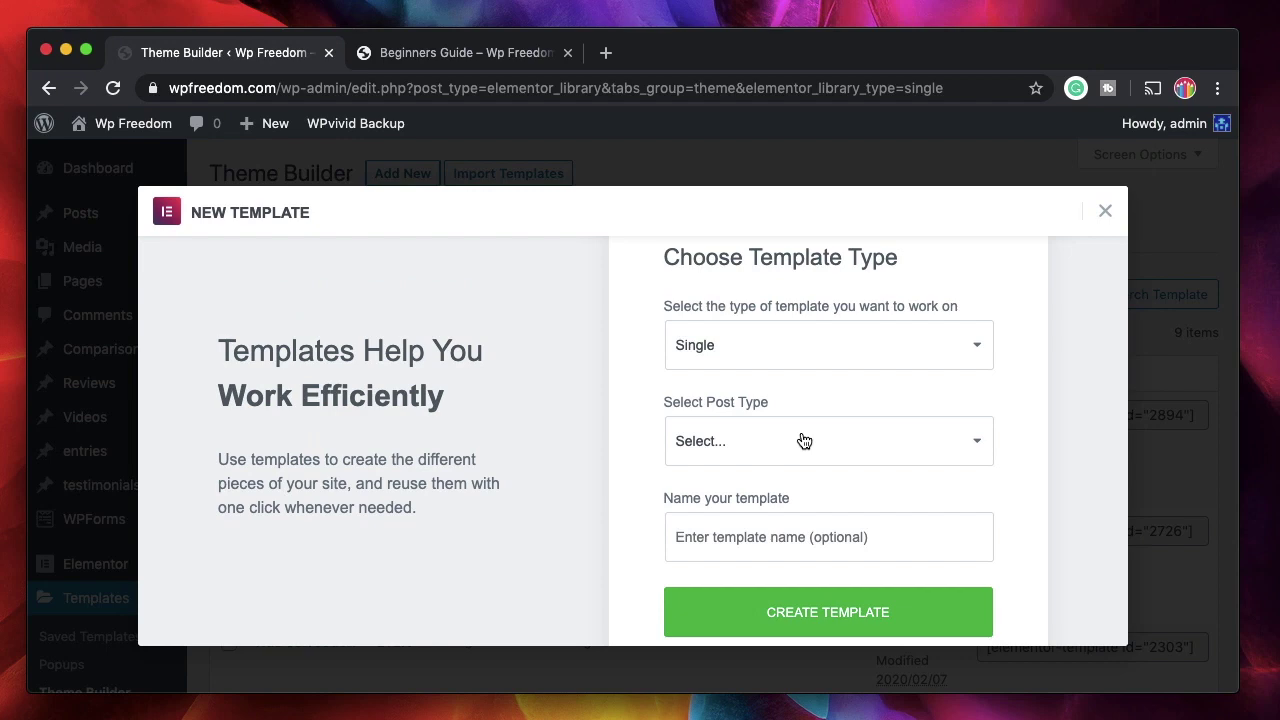
pyautogui.click(803, 442)
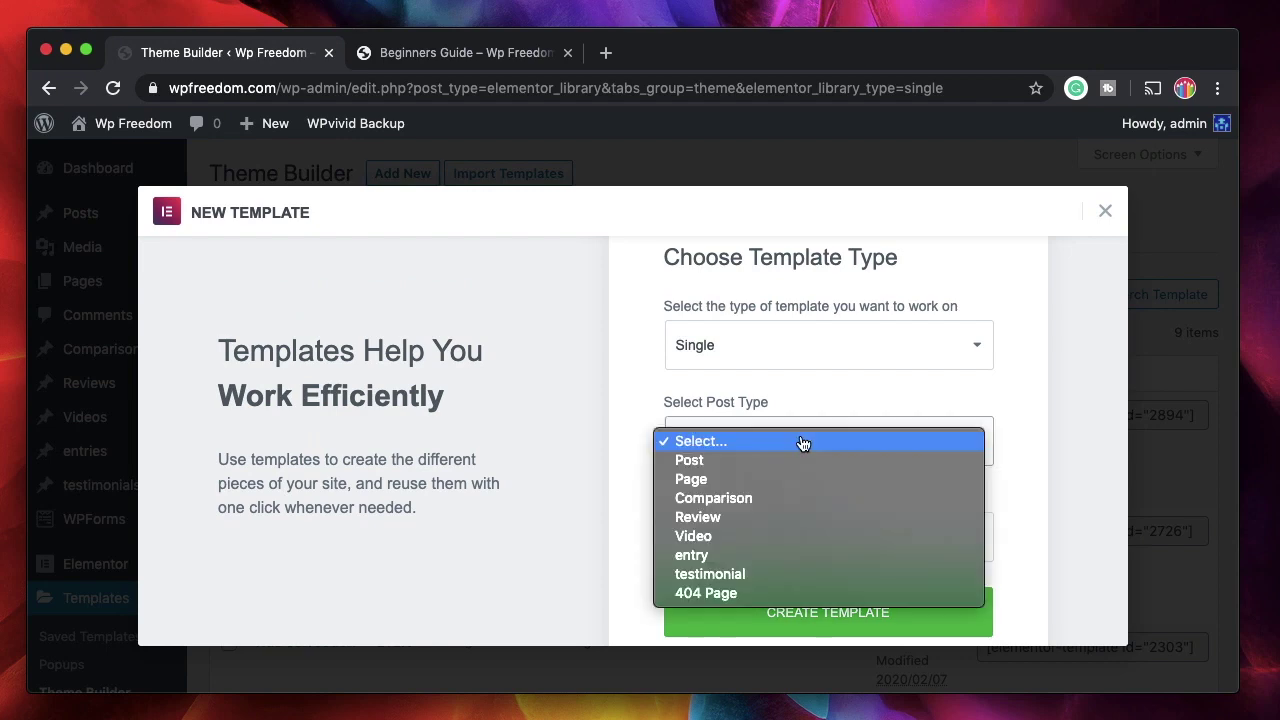
pyautogui.click(786, 462)
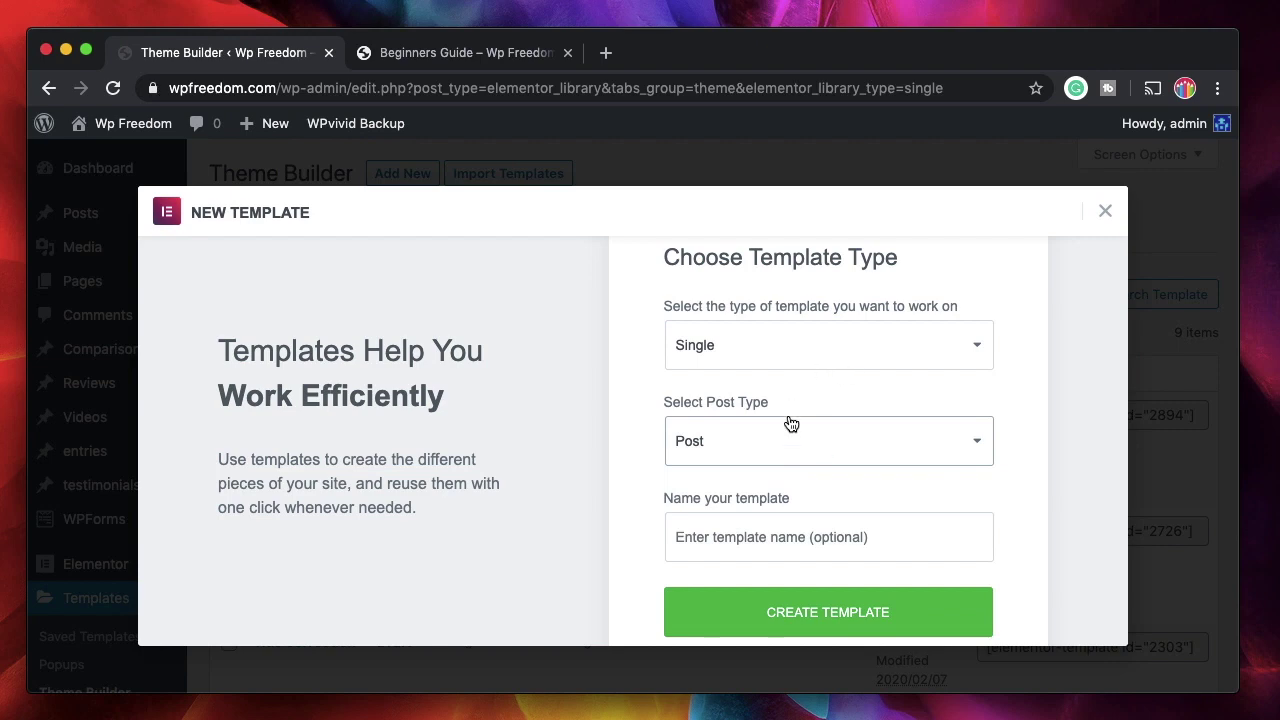
pyautogui.click(747, 529)
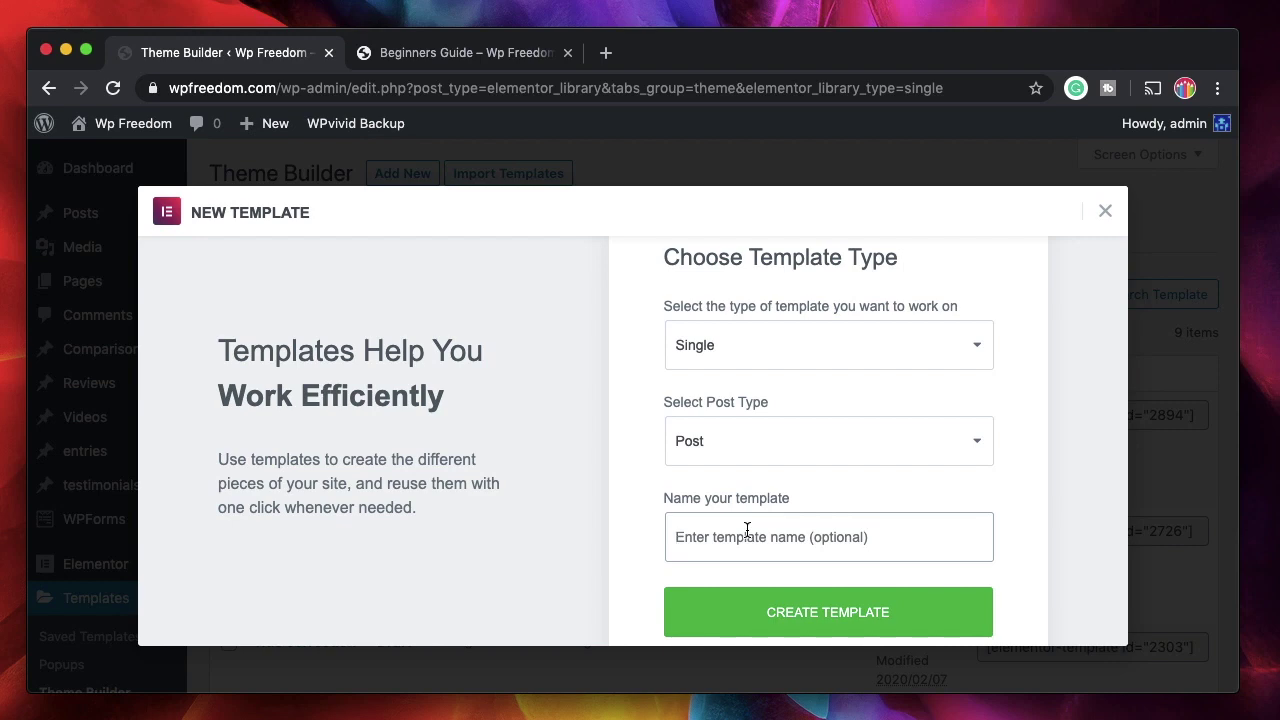
pyautogui.write('M')
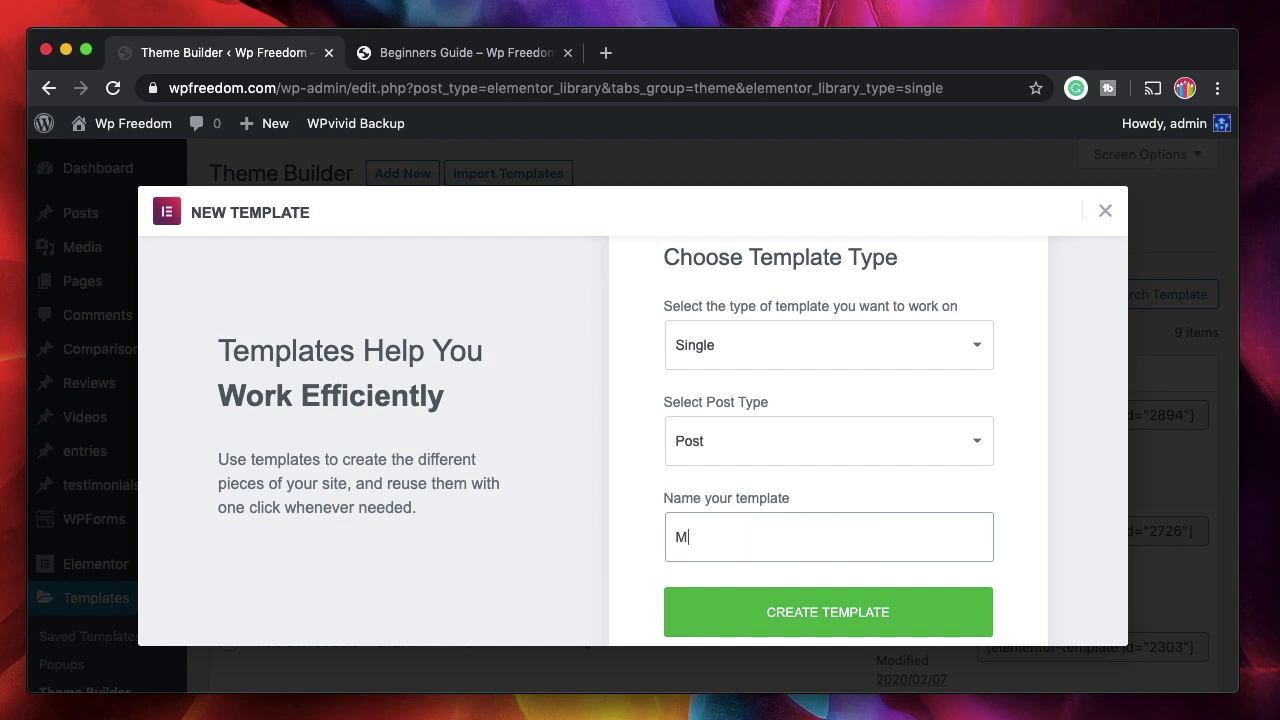
pyautogui.write('y new post design')
pyautogui.click(791, 620)
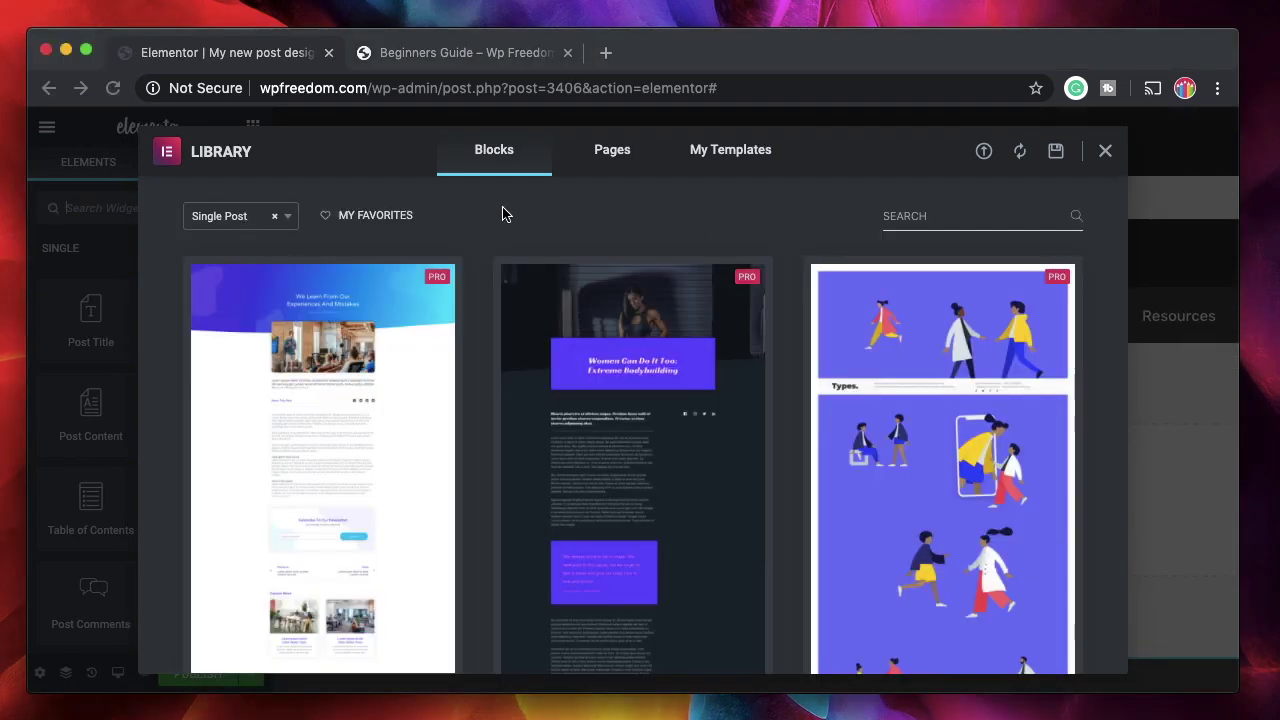
# Step: Browse the single post blocks in the library and insert the first one, with the blue gradient header
pyautogui.moveTo(340, 410)
pyautogui.scroll(-20, 340, 410)
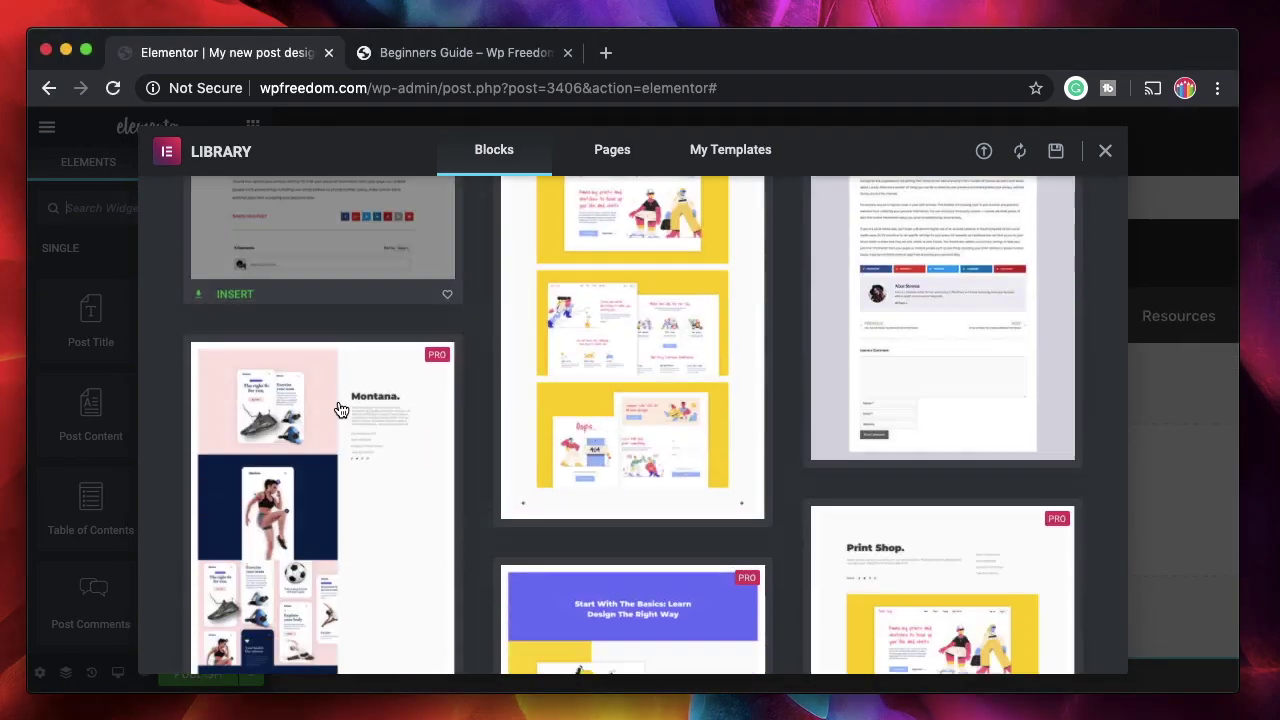
pyautogui.scroll(-15, 340, 410)
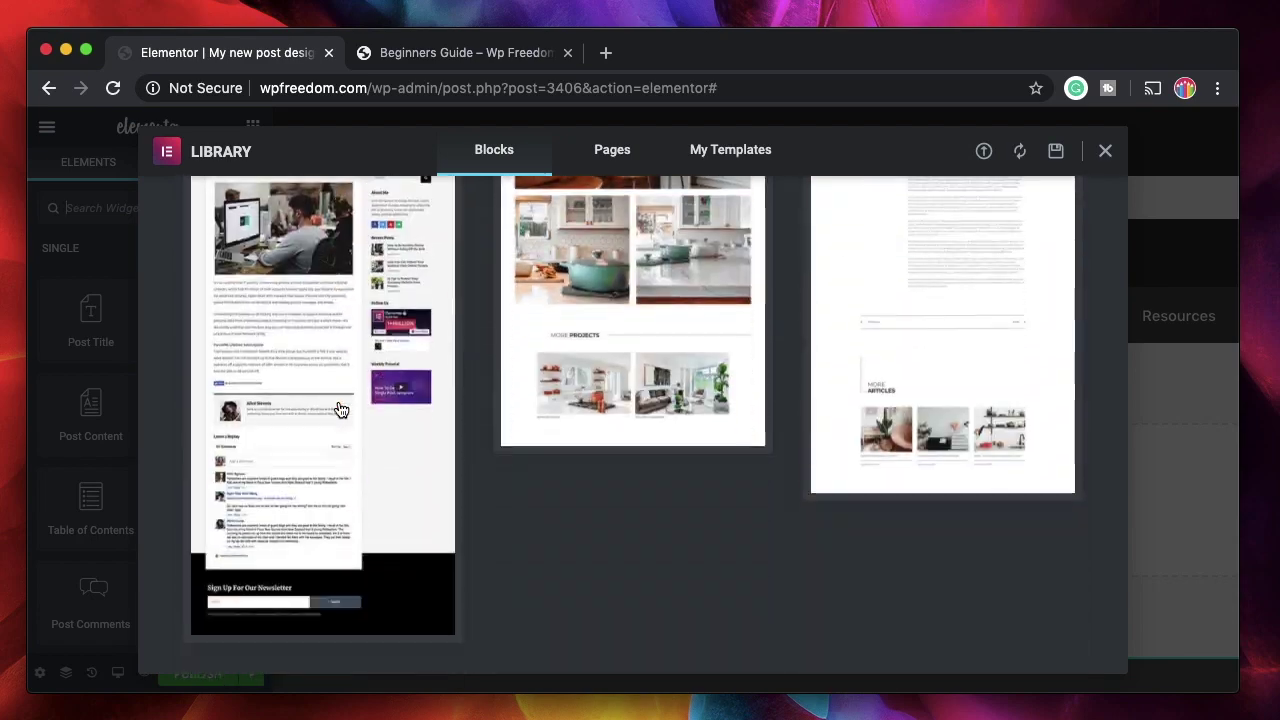
pyautogui.scroll(20, 340, 410)
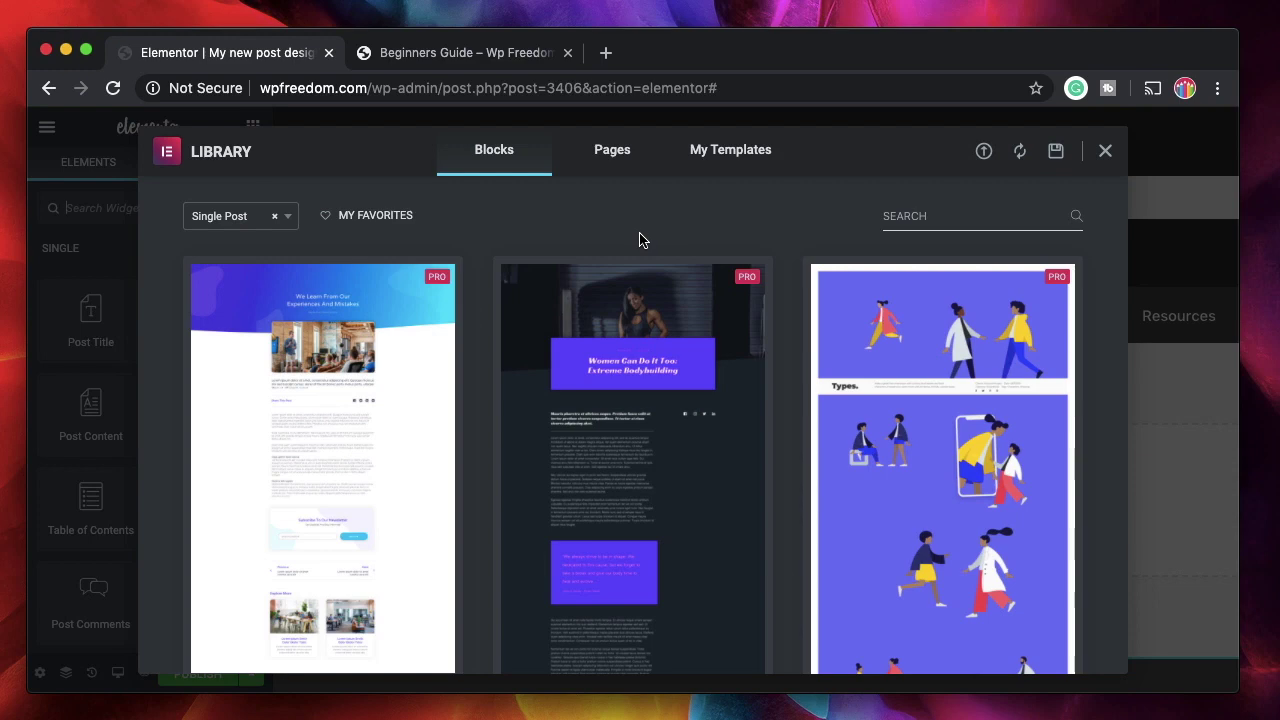
pyautogui.moveTo(371, 380)
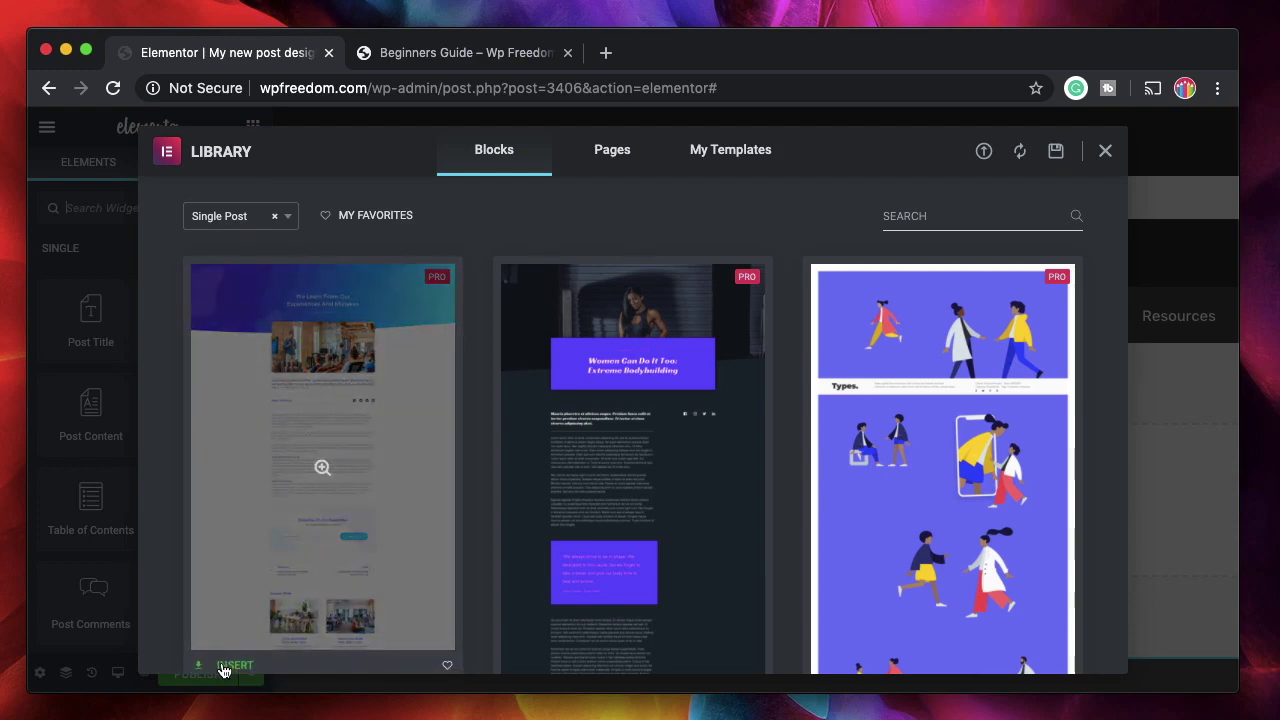
pyautogui.click(224, 666)
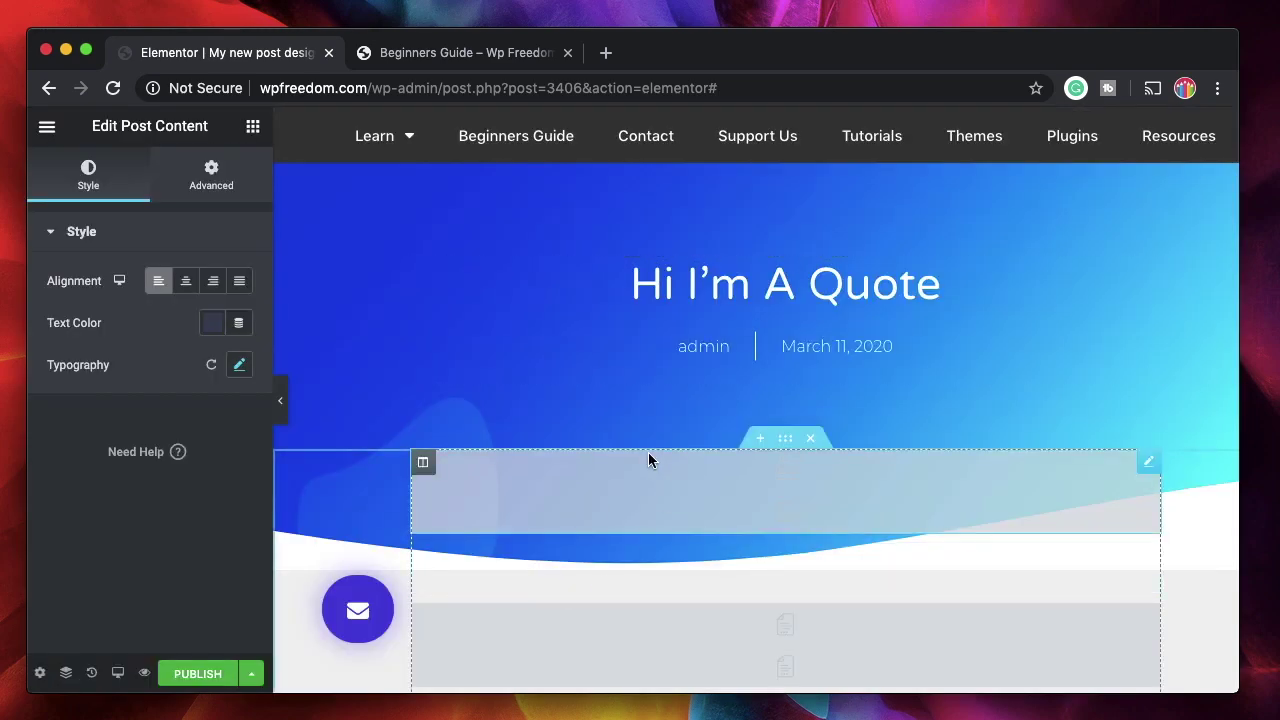
# Step: Inspect the Featured Image and Post Excerpt widgets in the inserted layout
pyautogui.scroll(-2, 540, 350)
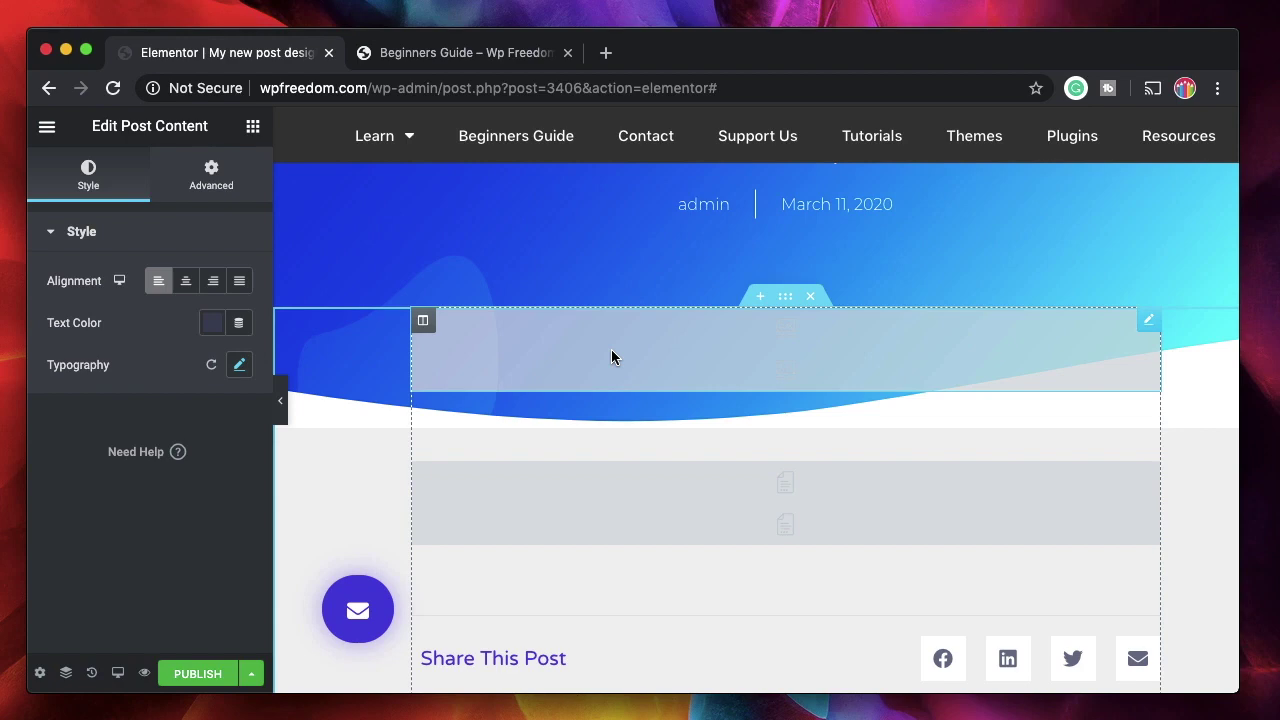
pyautogui.click(1073, 347)
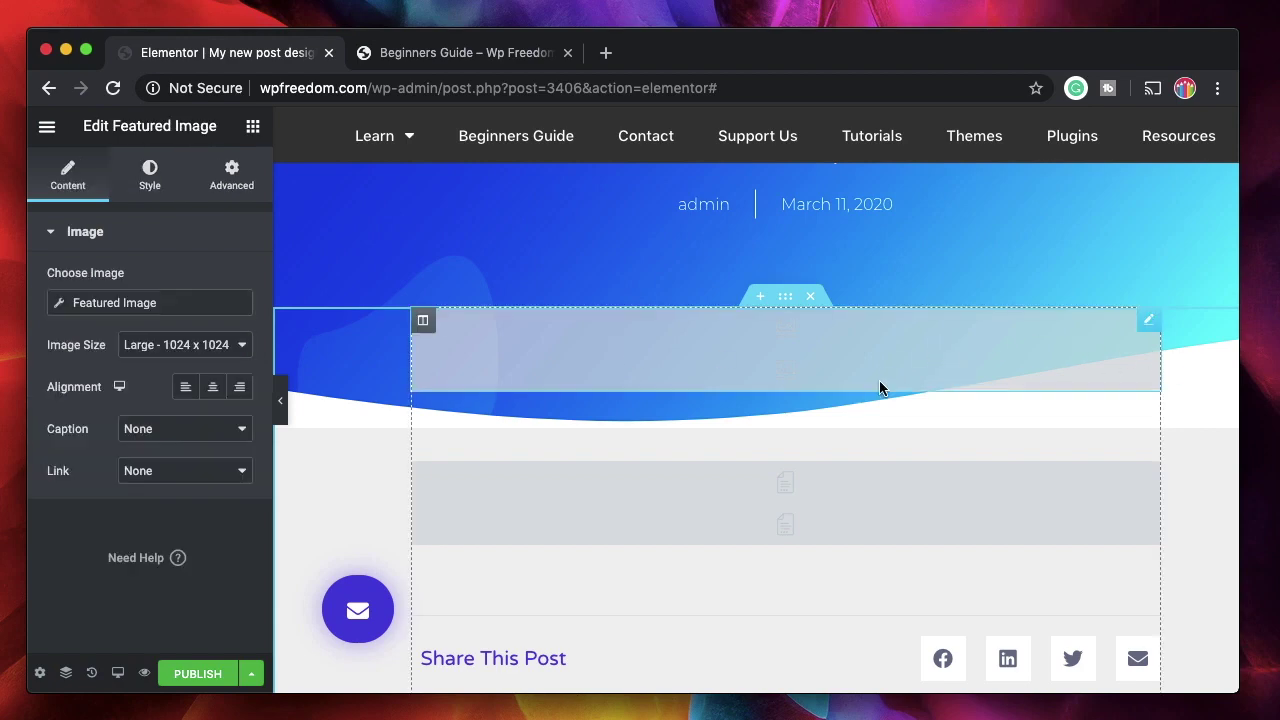
pyautogui.scroll(-2, 805, 510)
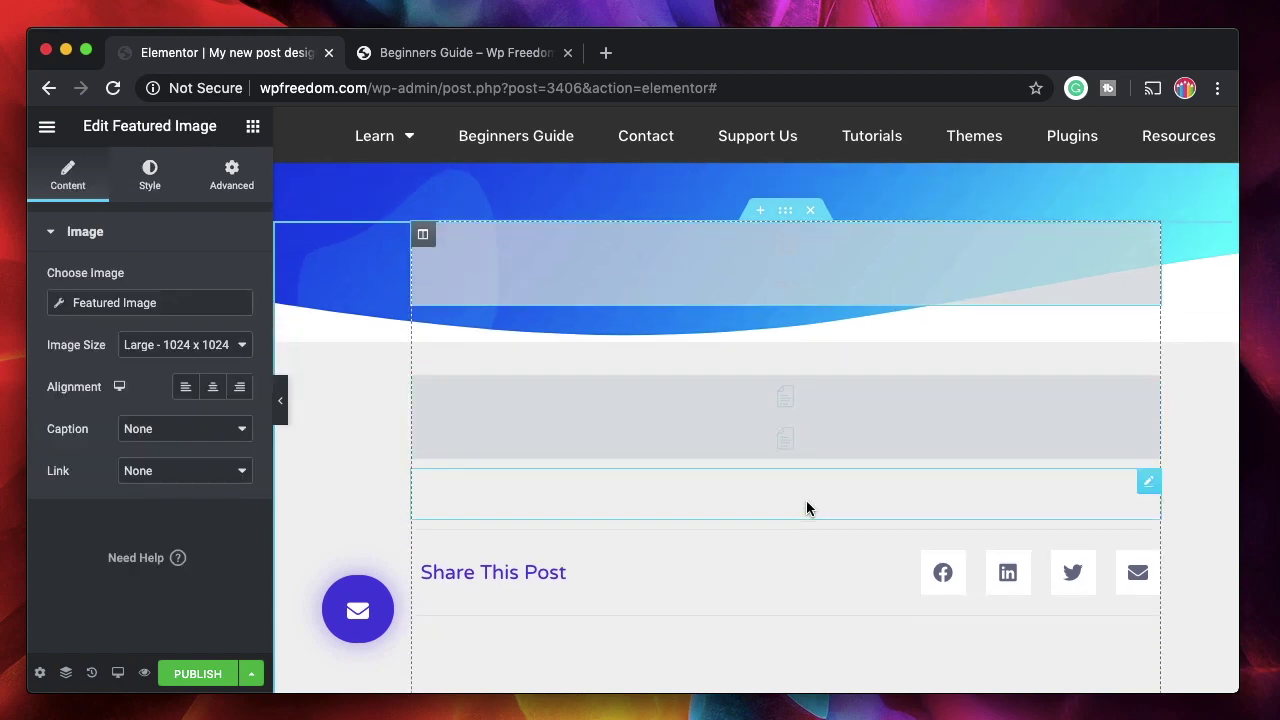
pyautogui.click(838, 432)
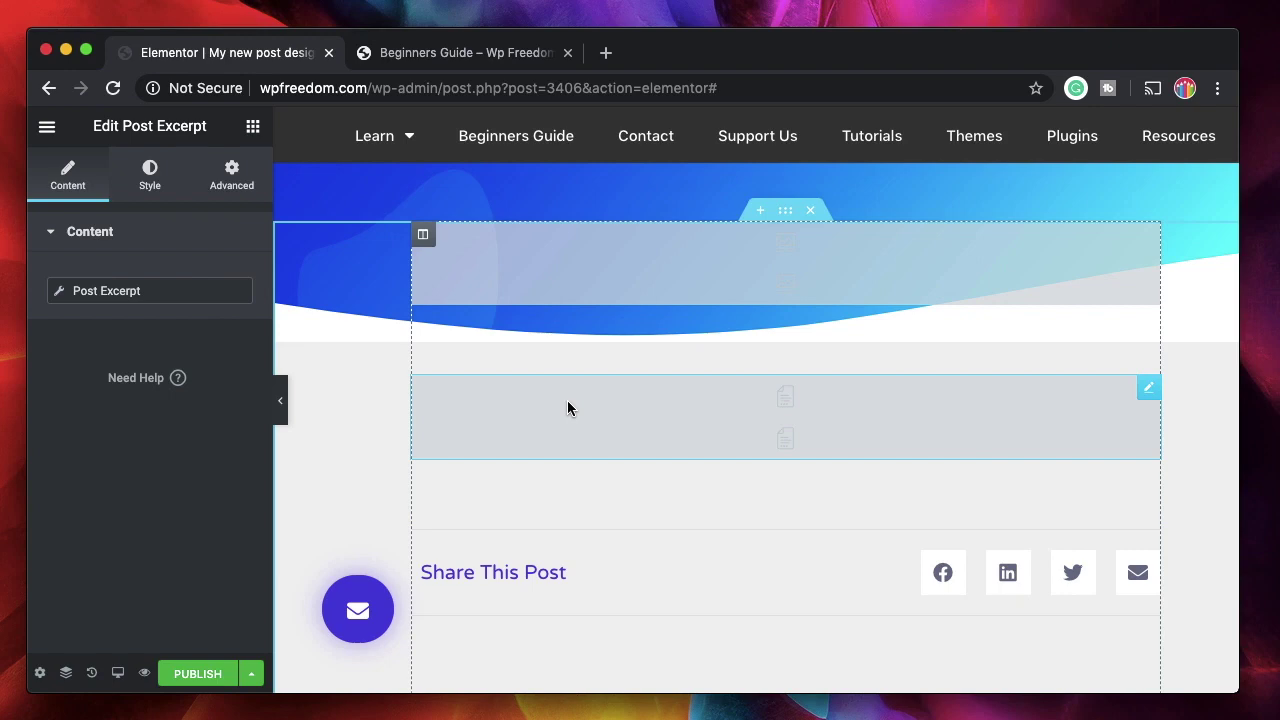
# Step: Look through the available Single widgets and inspect the layout's existing Post Content widget
pyautogui.click(252, 128)
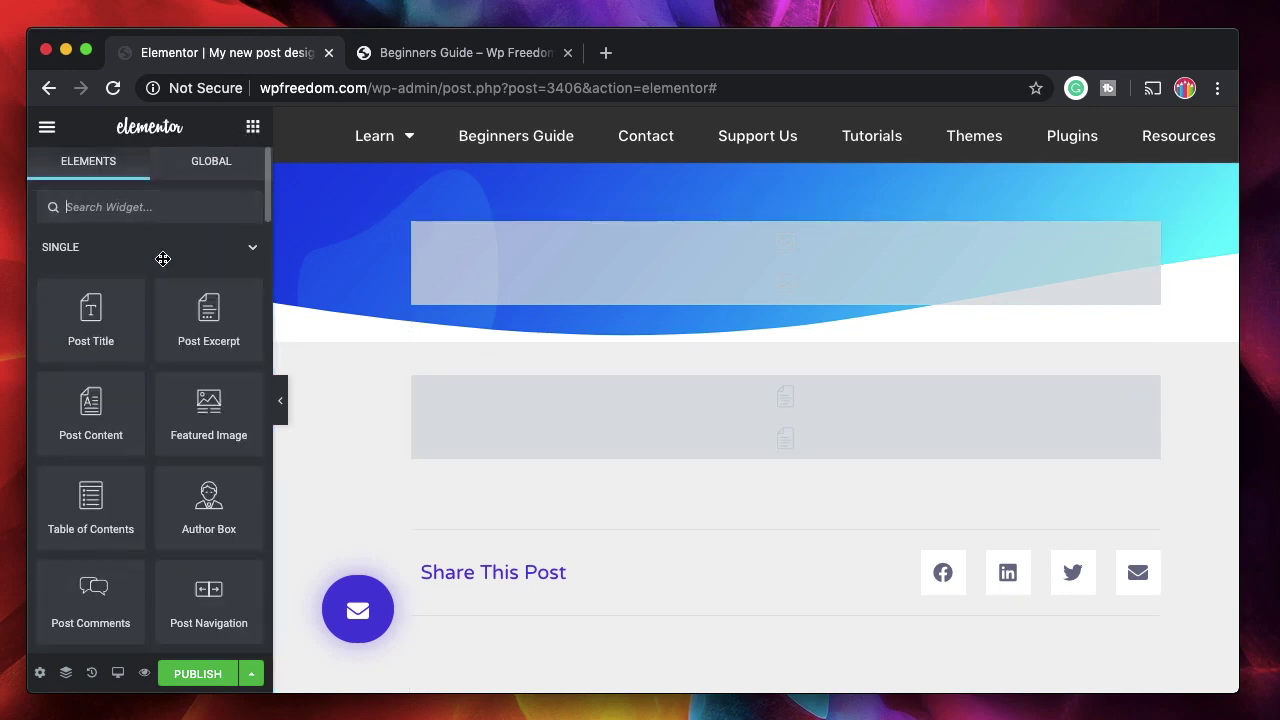
pyautogui.scroll(-1, 130, 260)
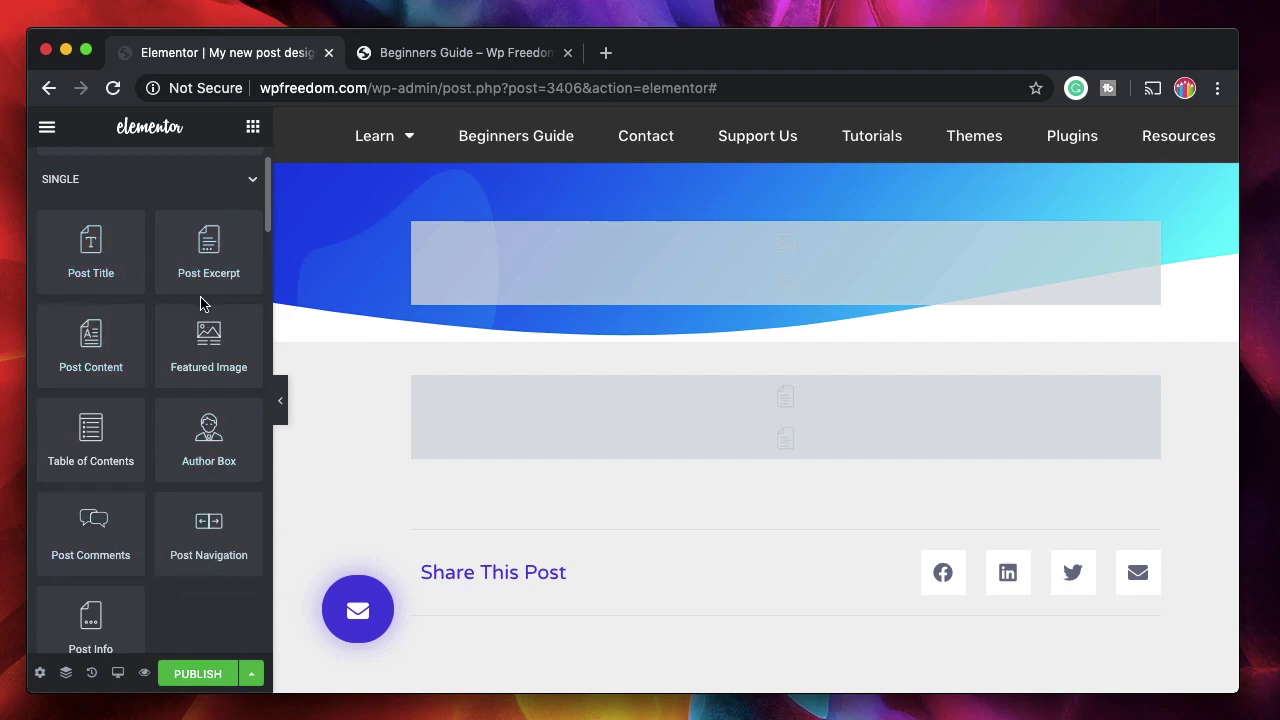
pyautogui.moveTo(196, 262); pyautogui.dragTo(445, 352)
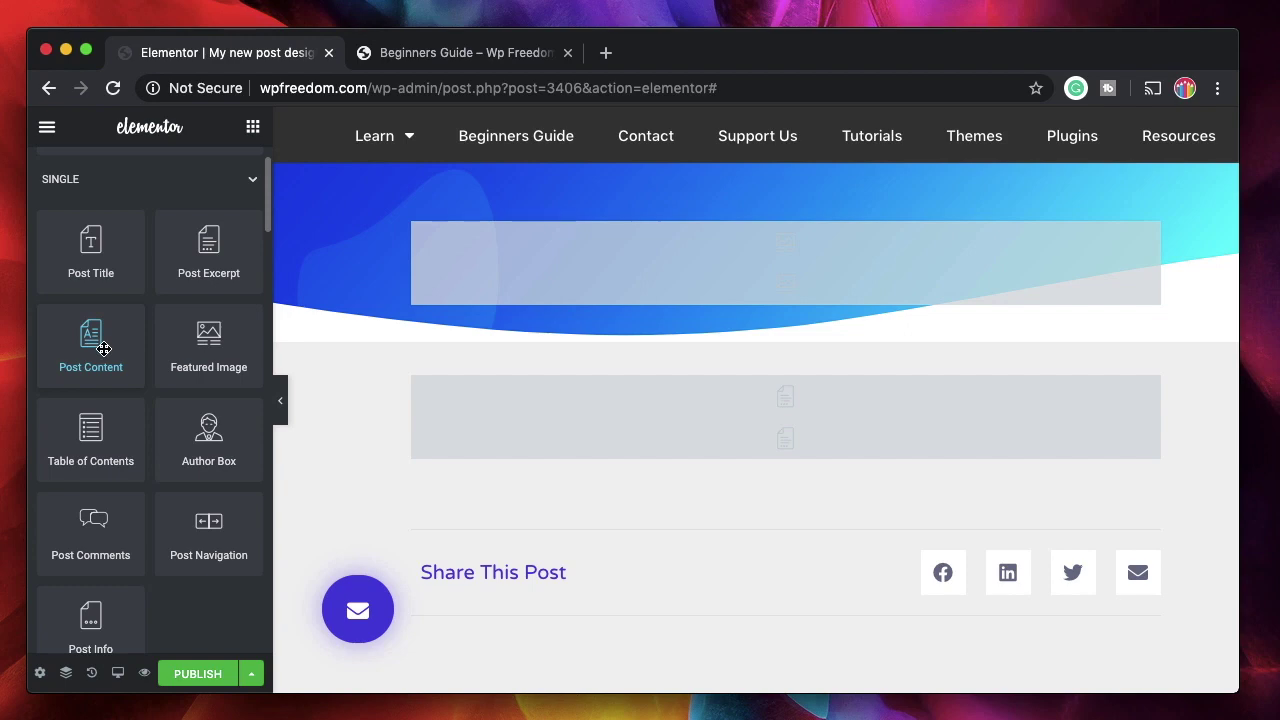
pyautogui.moveTo(103, 348); pyautogui.dragTo(740, 520)
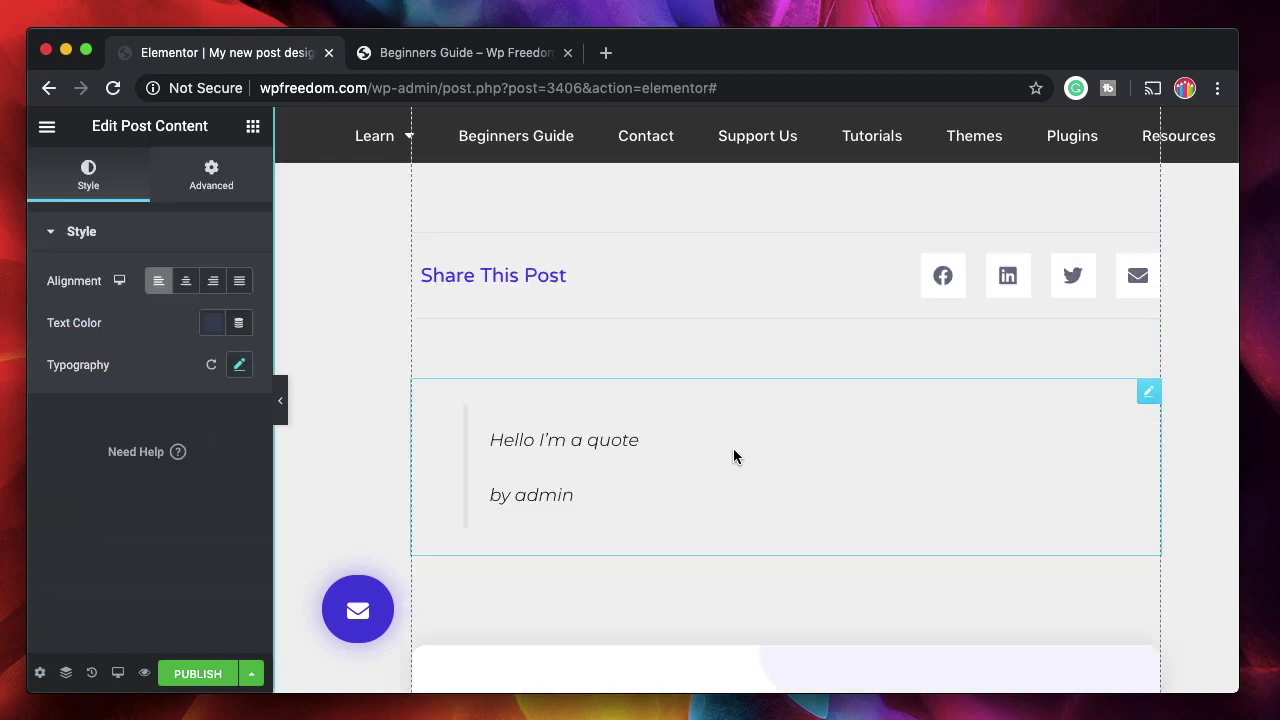
pyautogui.click(253, 126)
pyautogui.scroll(-2, 155, 355)
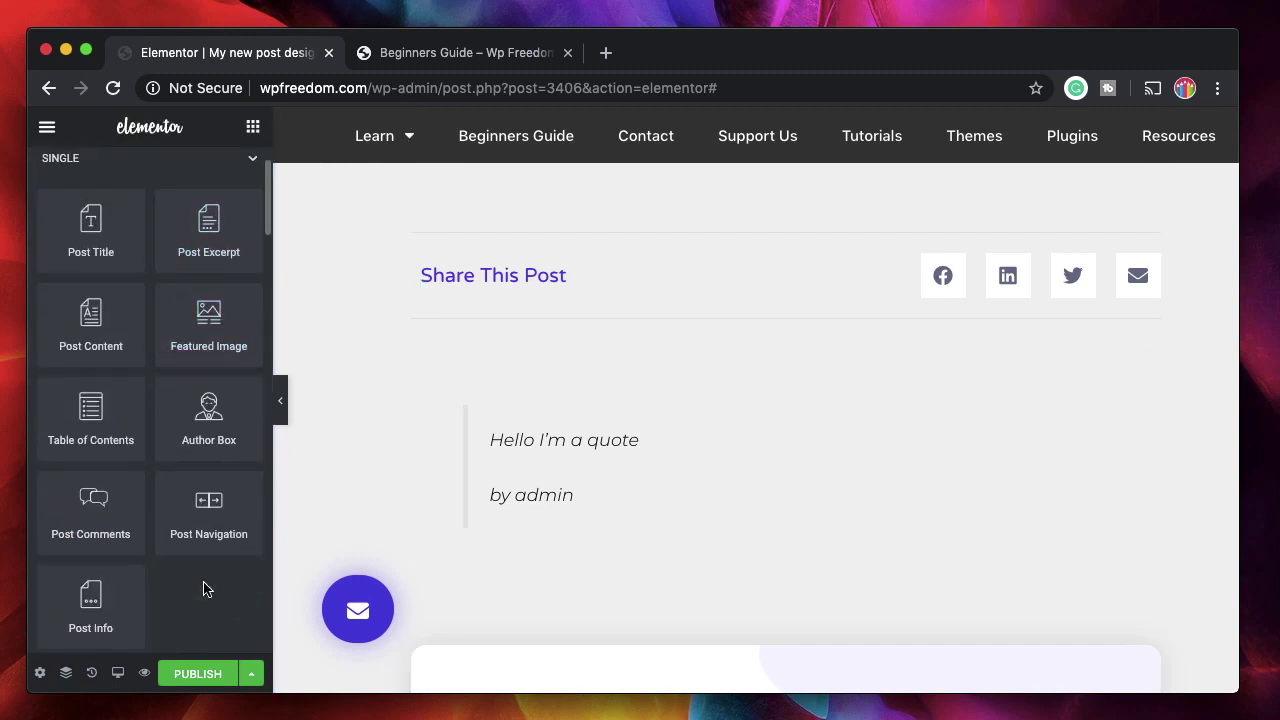
pyautogui.moveTo(92, 505); pyautogui.dragTo(536, 432)
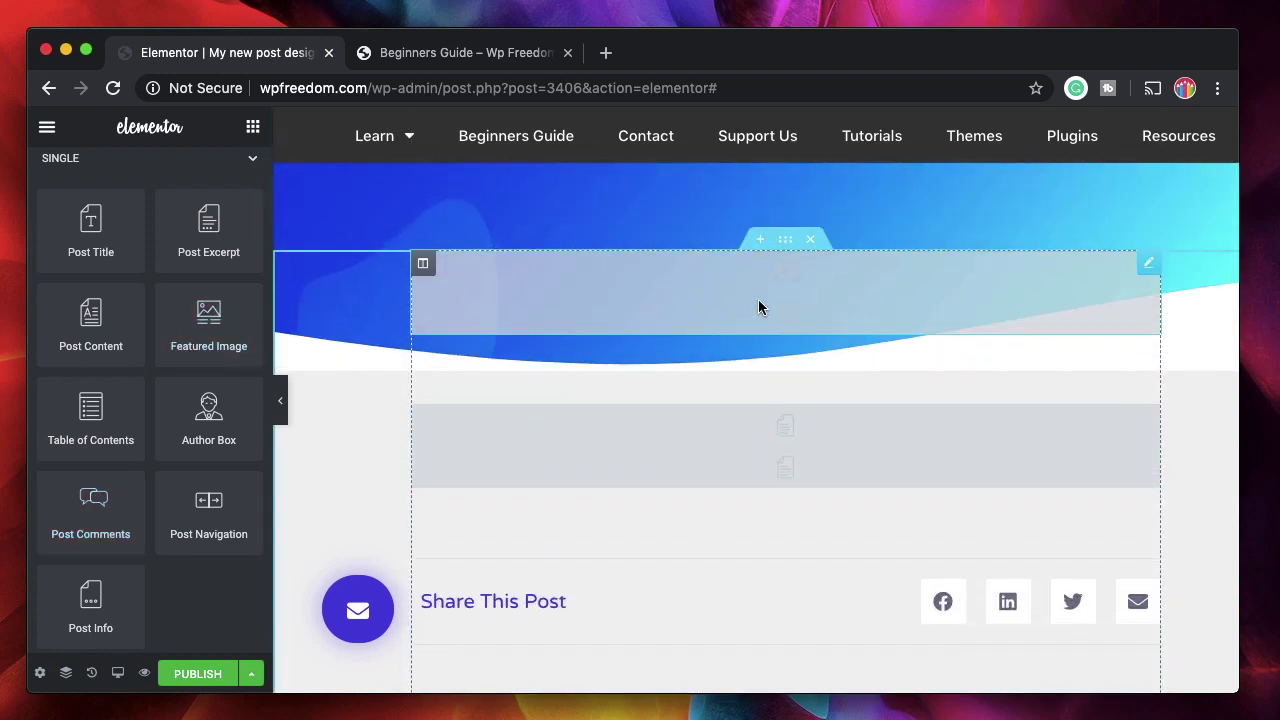
# Step: Recheck the featured image and excerpt widgets, and review the layout down to the newsletter form and post navigation
pyautogui.click(758, 300)
pyautogui.click(718, 448)
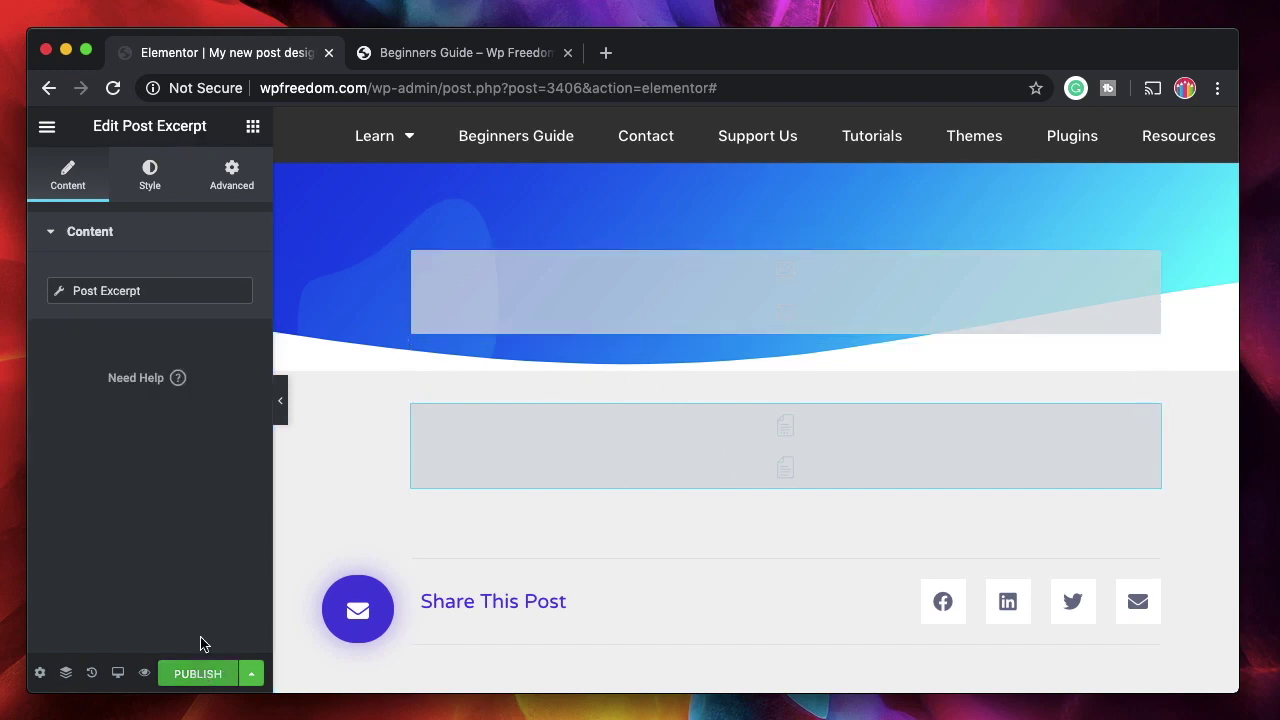
pyautogui.scroll(-5, 689, 457)
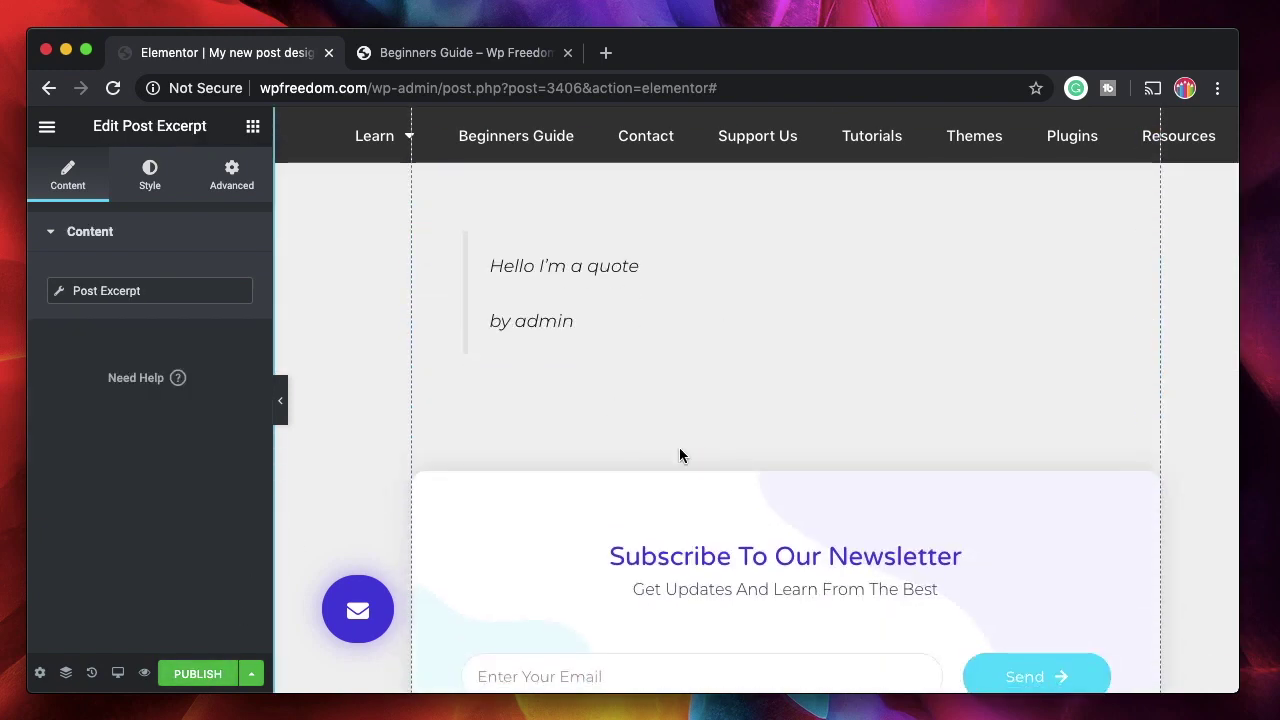
pyautogui.scroll(-3, 694, 551)
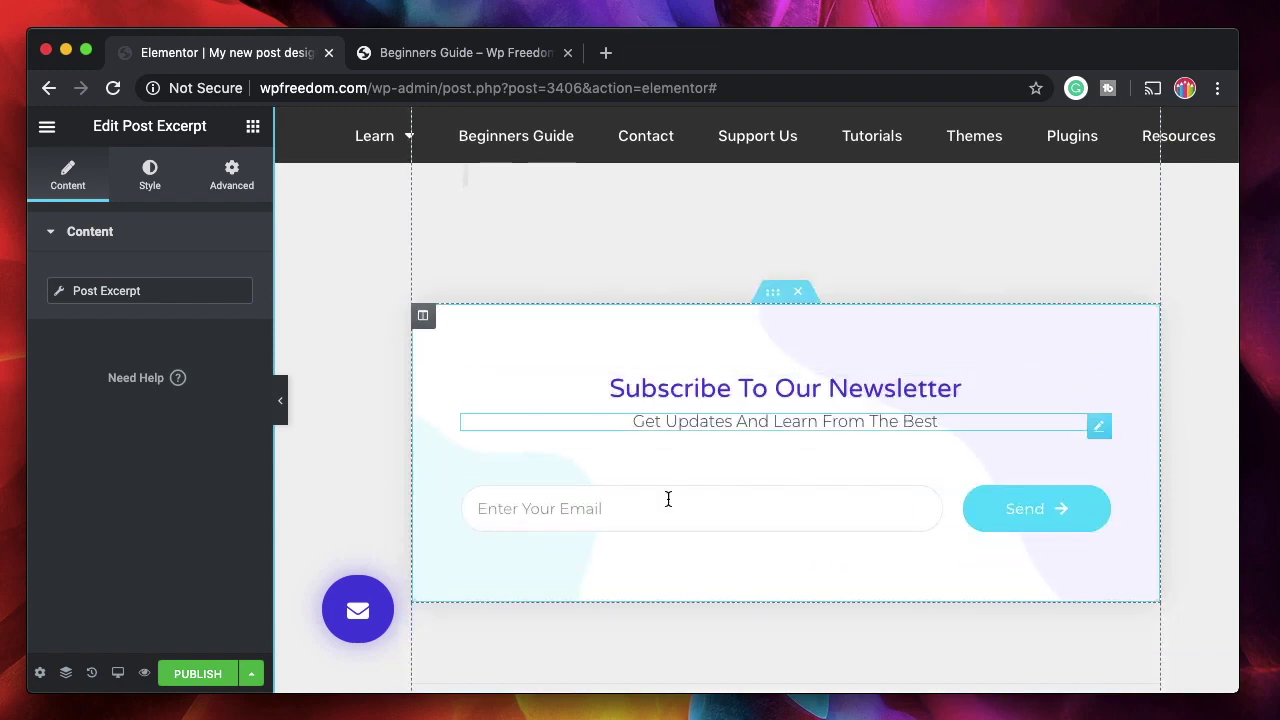
pyautogui.scroll(-2, 797, 506)
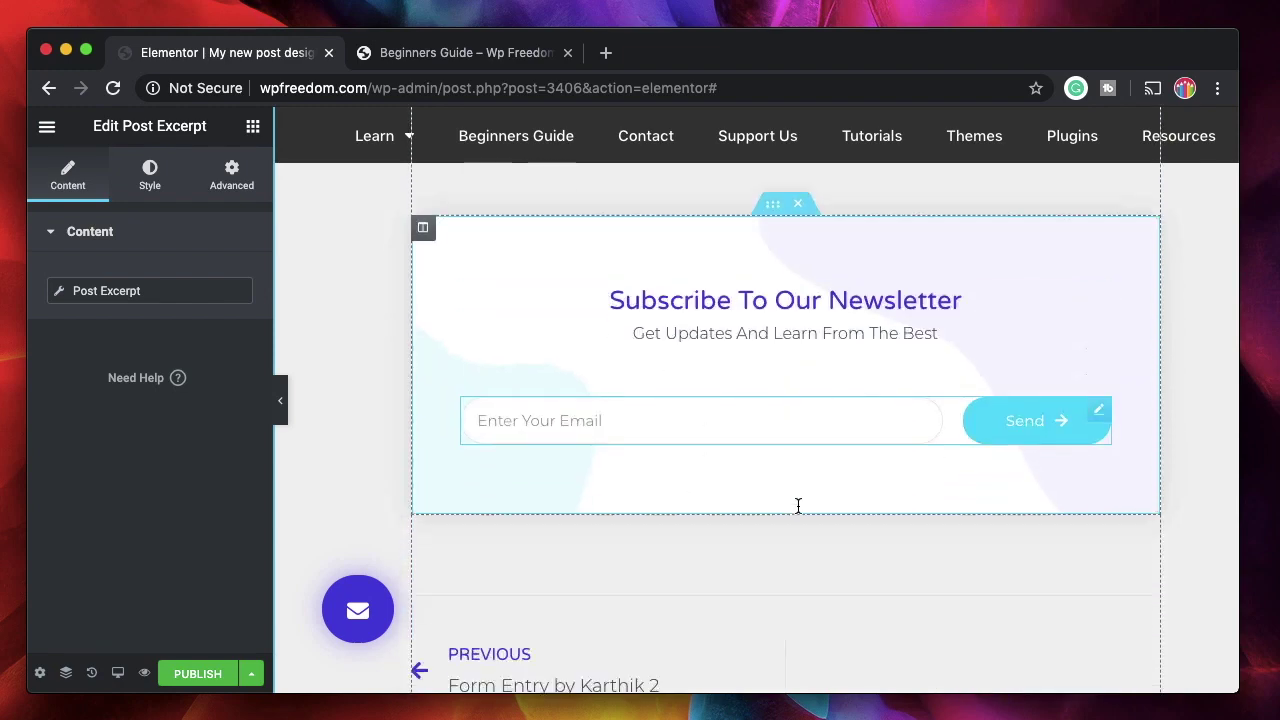
# Step: Publish the single post template with the display condition Include Posts: All
pyautogui.click(200, 675)
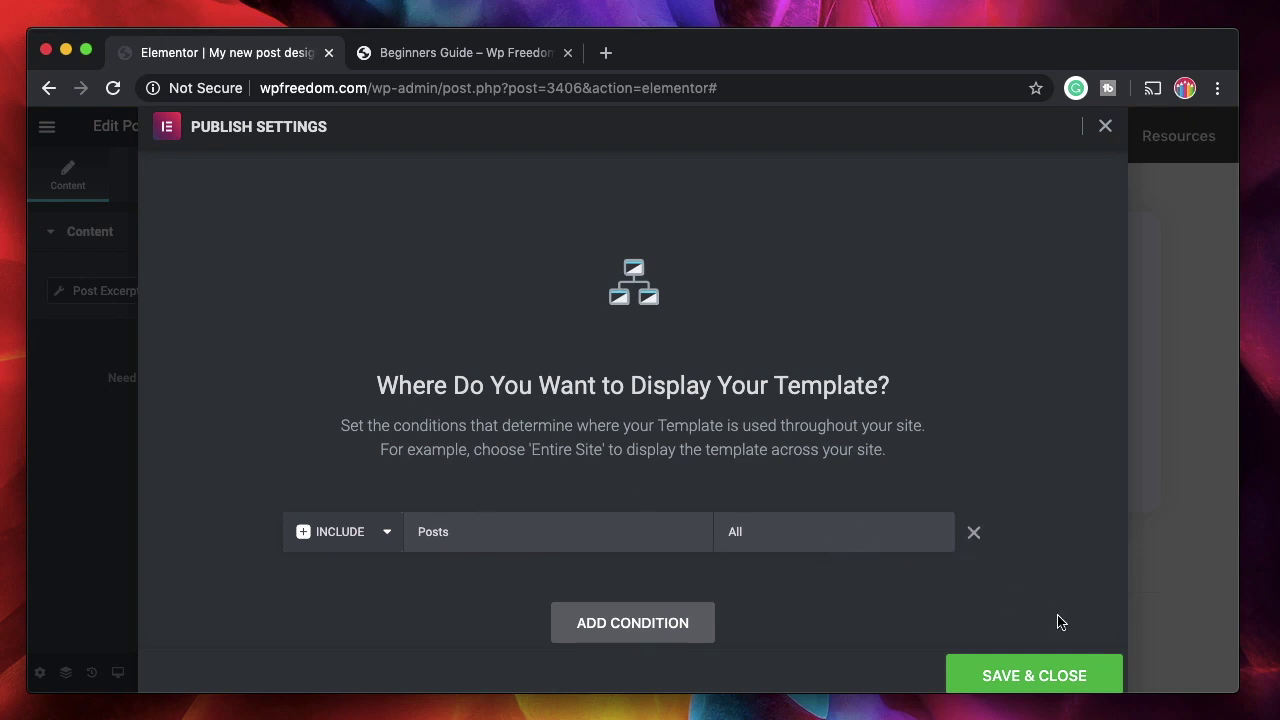
pyautogui.click(811, 541)
pyautogui.click(995, 401)
pyautogui.click(1006, 674)
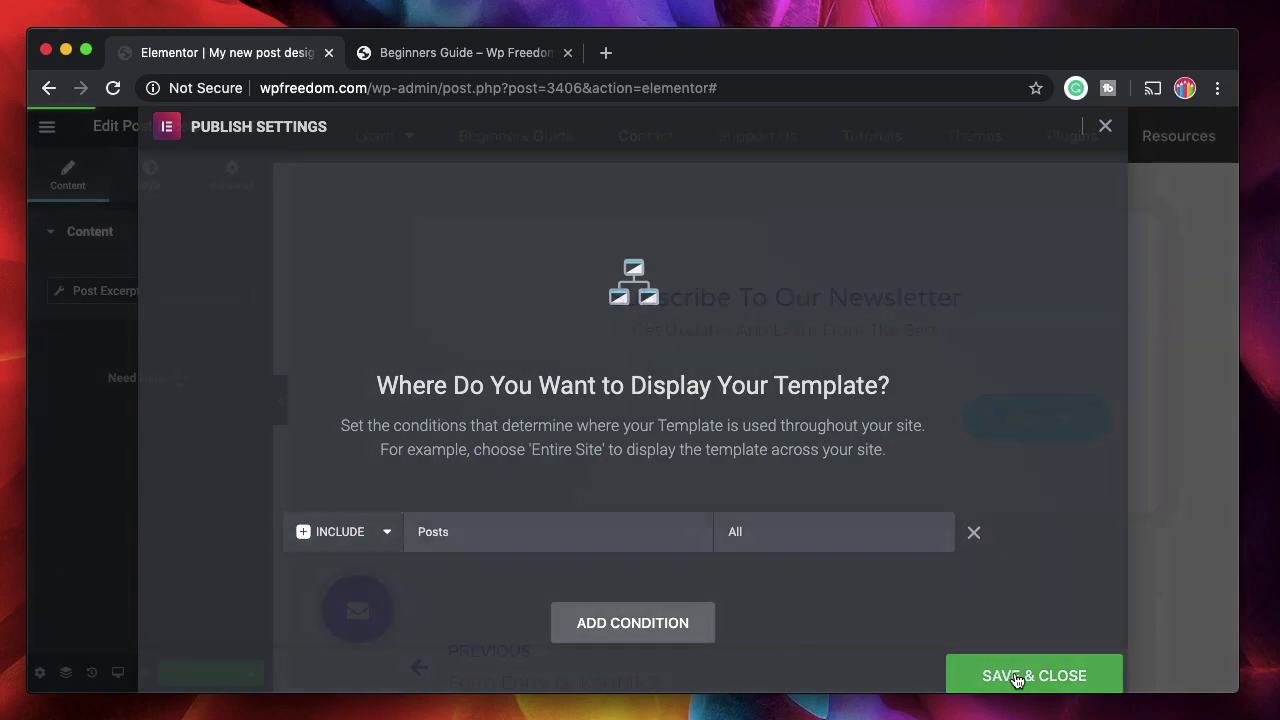
# Step: Go from the live Beginners Guide page to the WordPress dashboard and start a new post
pyautogui.hotkey('ctrl', 'Tab')
pyautogui.moveTo(128, 144)
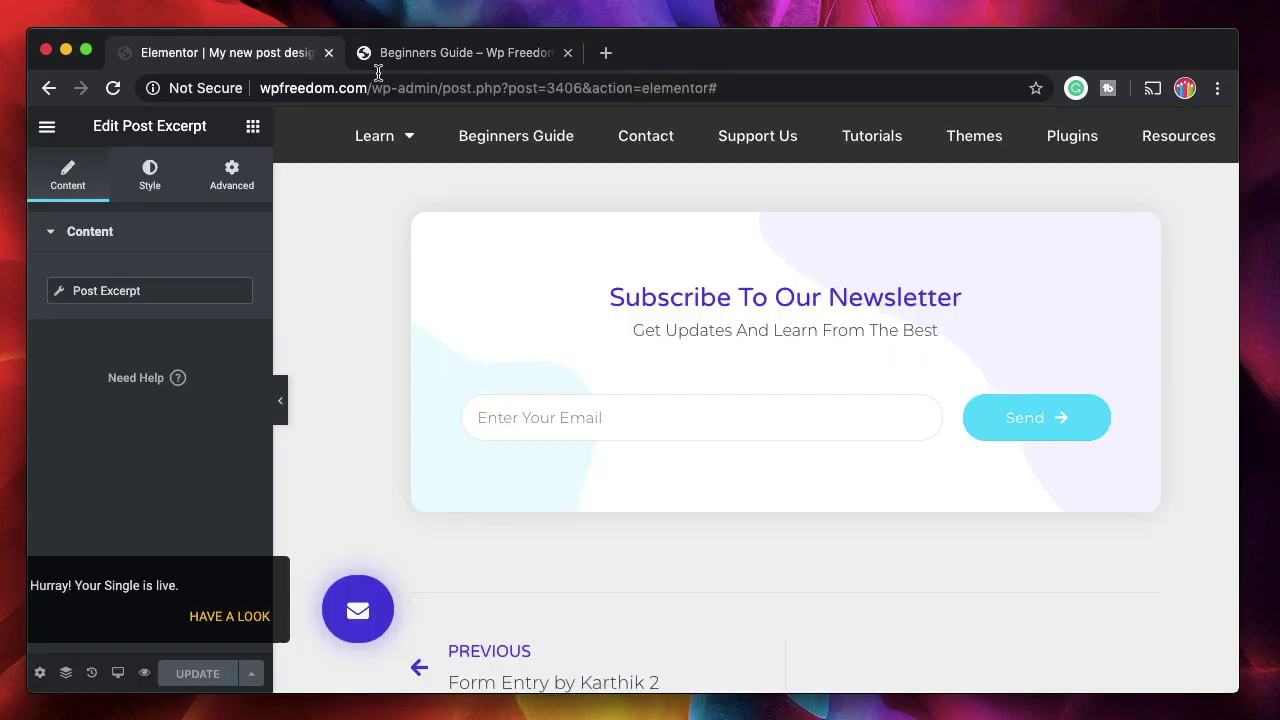
pyautogui.click(445, 52)
pyautogui.moveTo(110, 124)
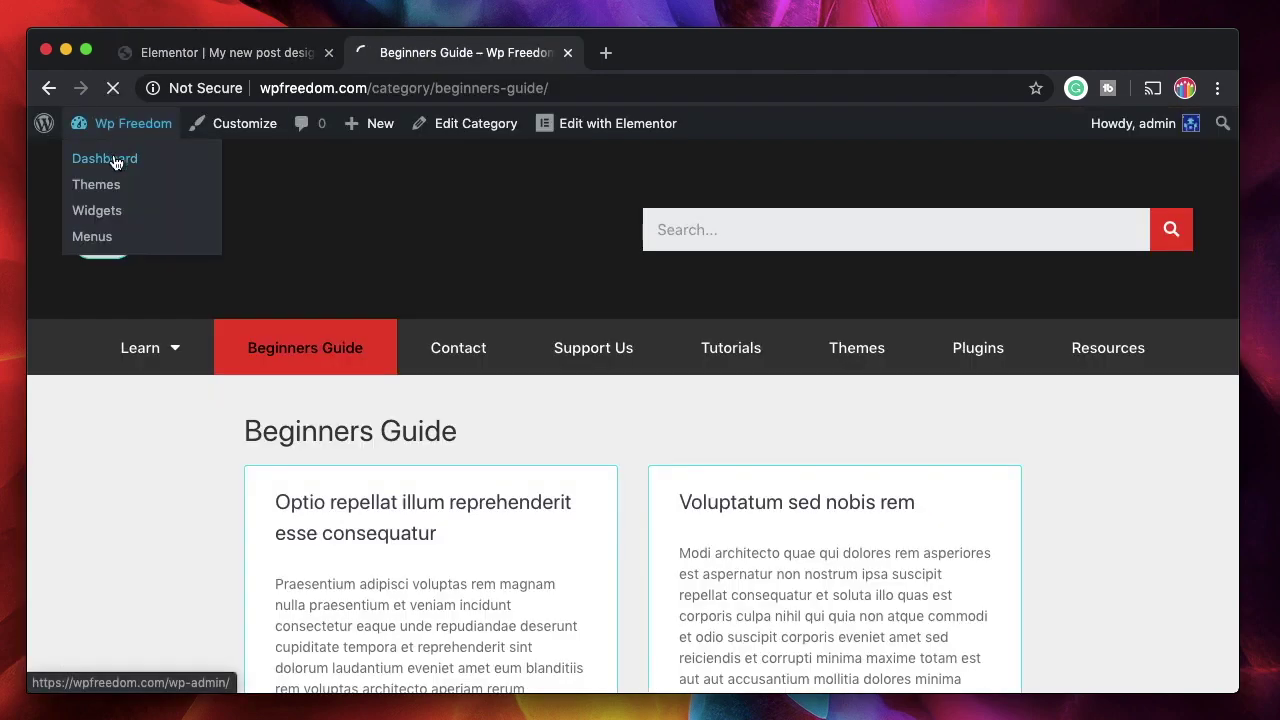
pyautogui.click(115, 162)
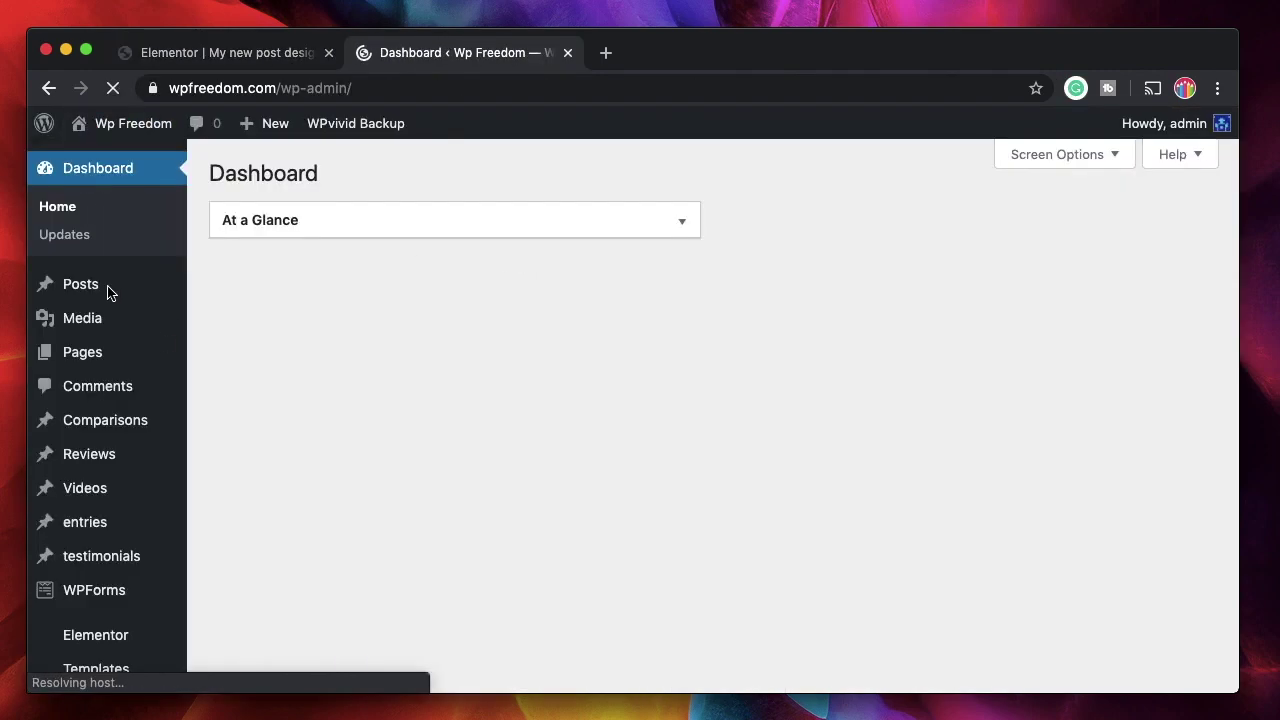
pyautogui.moveTo(128, 290)
pyautogui.click(232, 318)
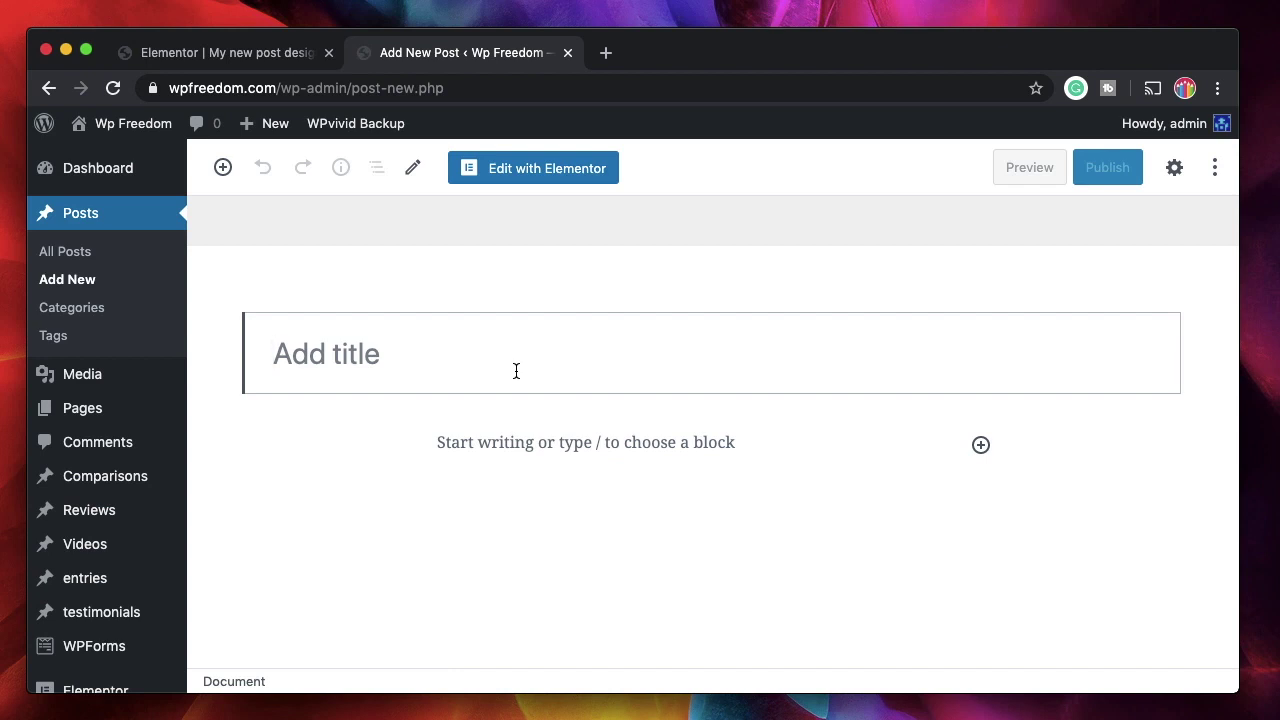
# Step: Title the post "Elementor dynamic test" and add a bulleted list with Eggs, Chillies and Tomatoes
pyautogui.write('Element')
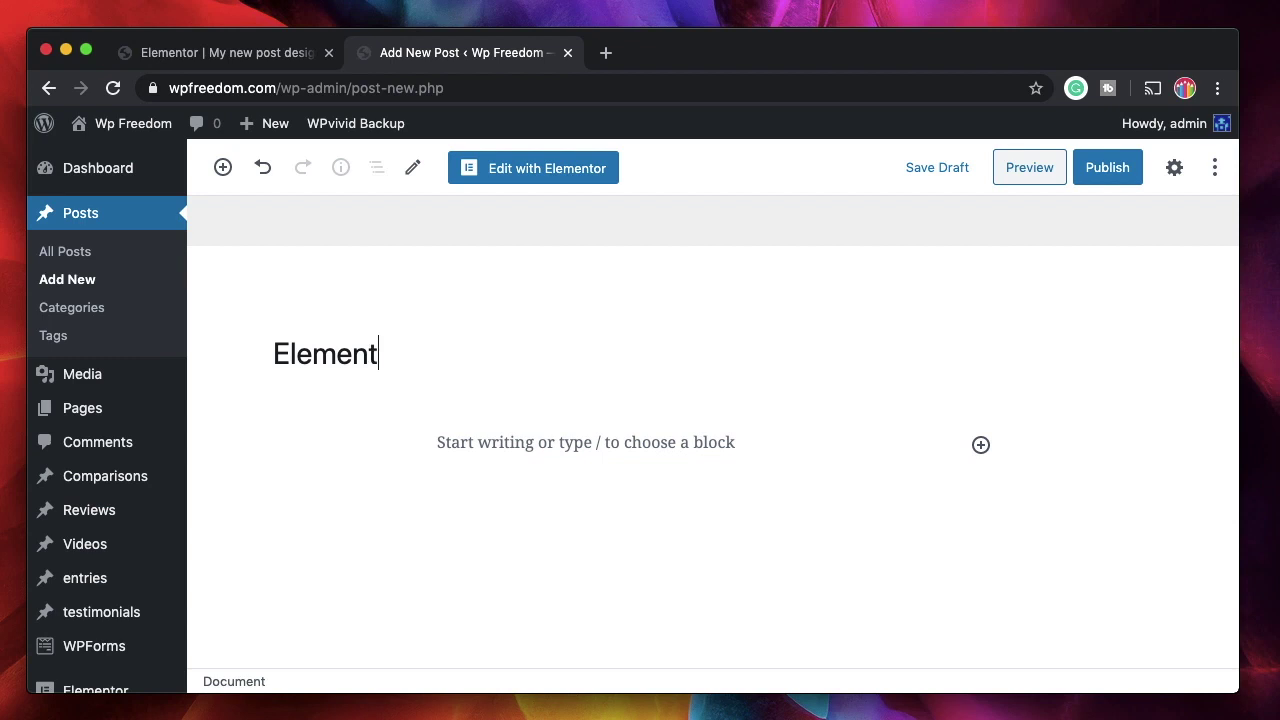
pyautogui.write('or dynamic test')
pyautogui.click(532, 447)
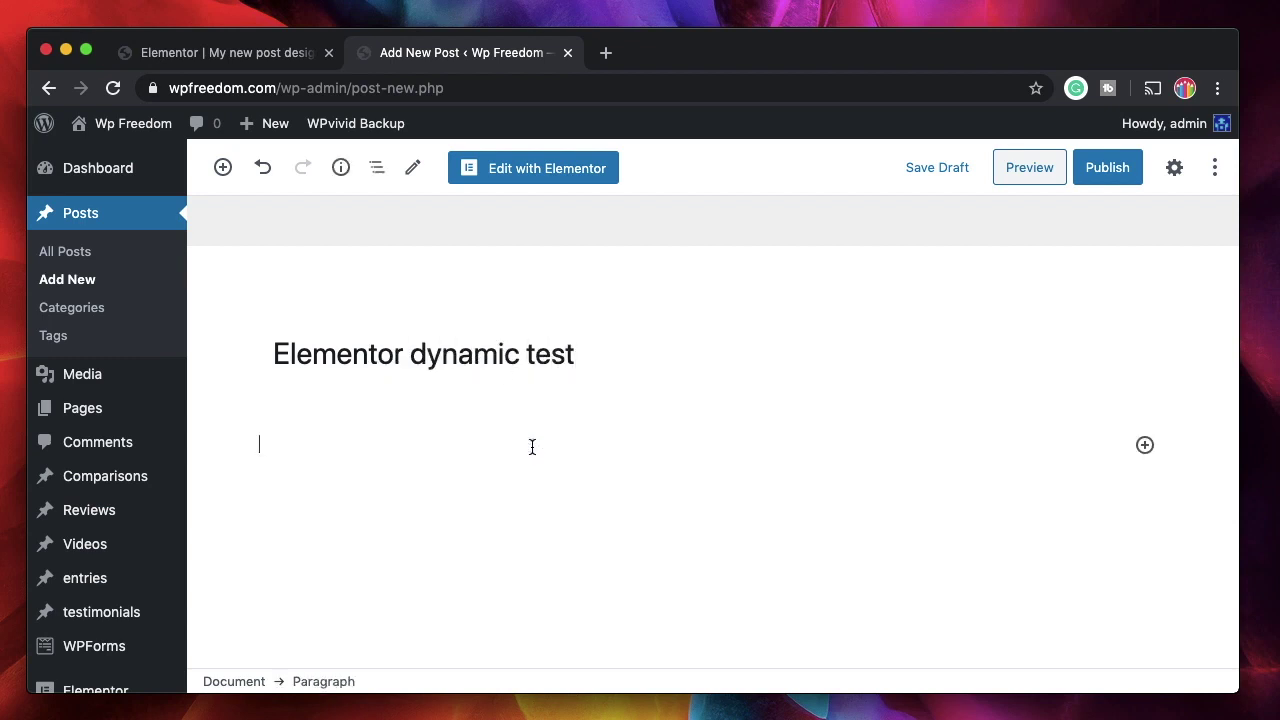
pyautogui.click(1145, 445)
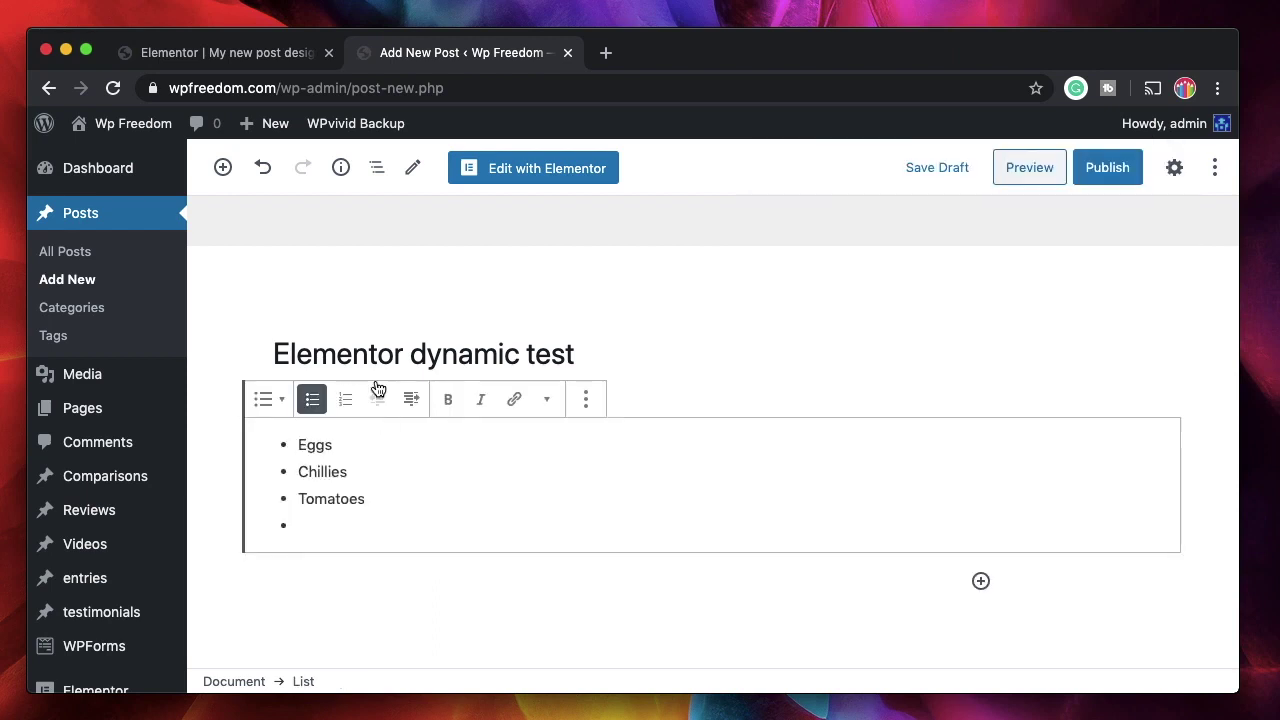
# Step: Insert the SVG Cursor image from the media library below the list, and add a Quote block beneath it
pyautogui.click(981, 581)
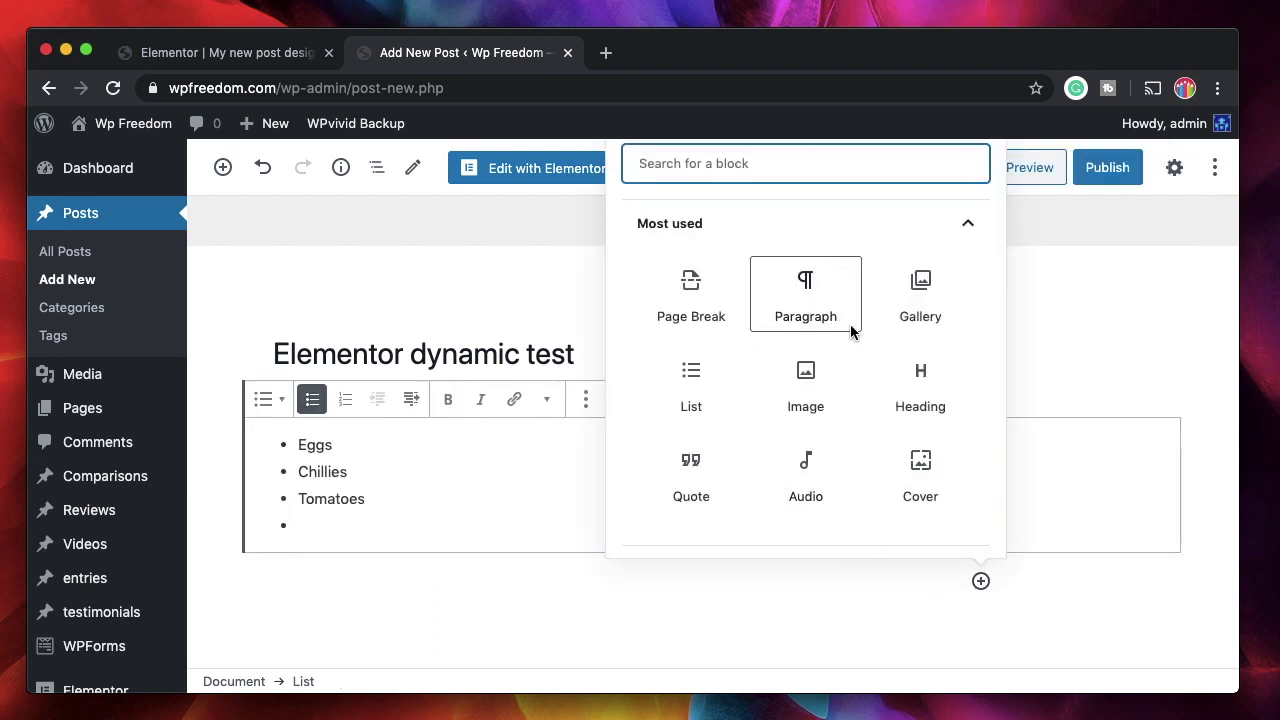
pyautogui.click(806, 383)
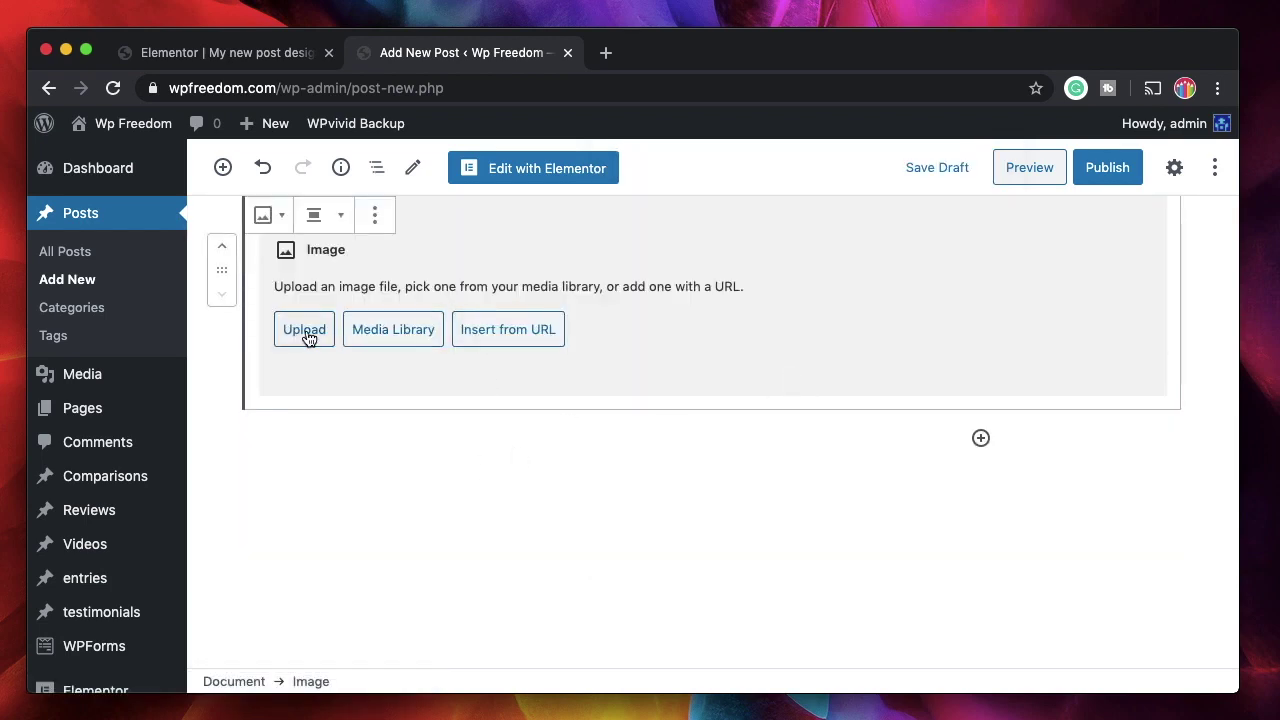
pyautogui.click(419, 331)
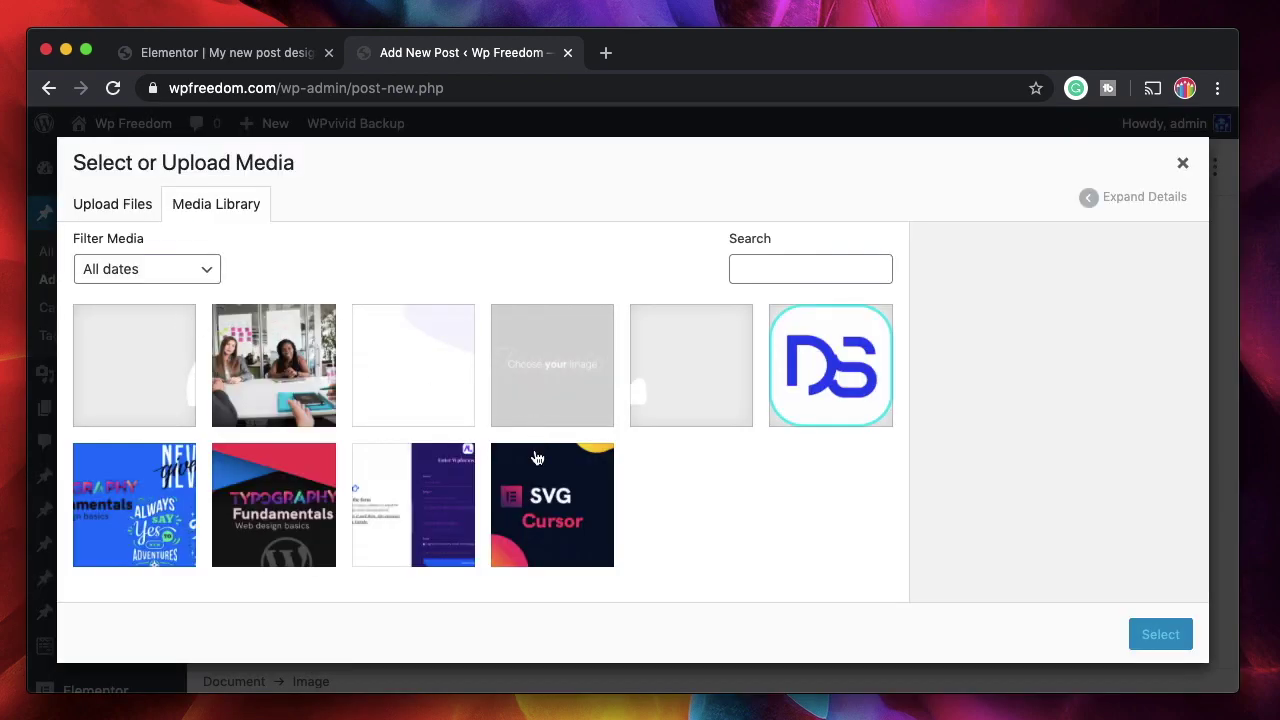
pyautogui.click(577, 511)
pyautogui.click(1178, 650)
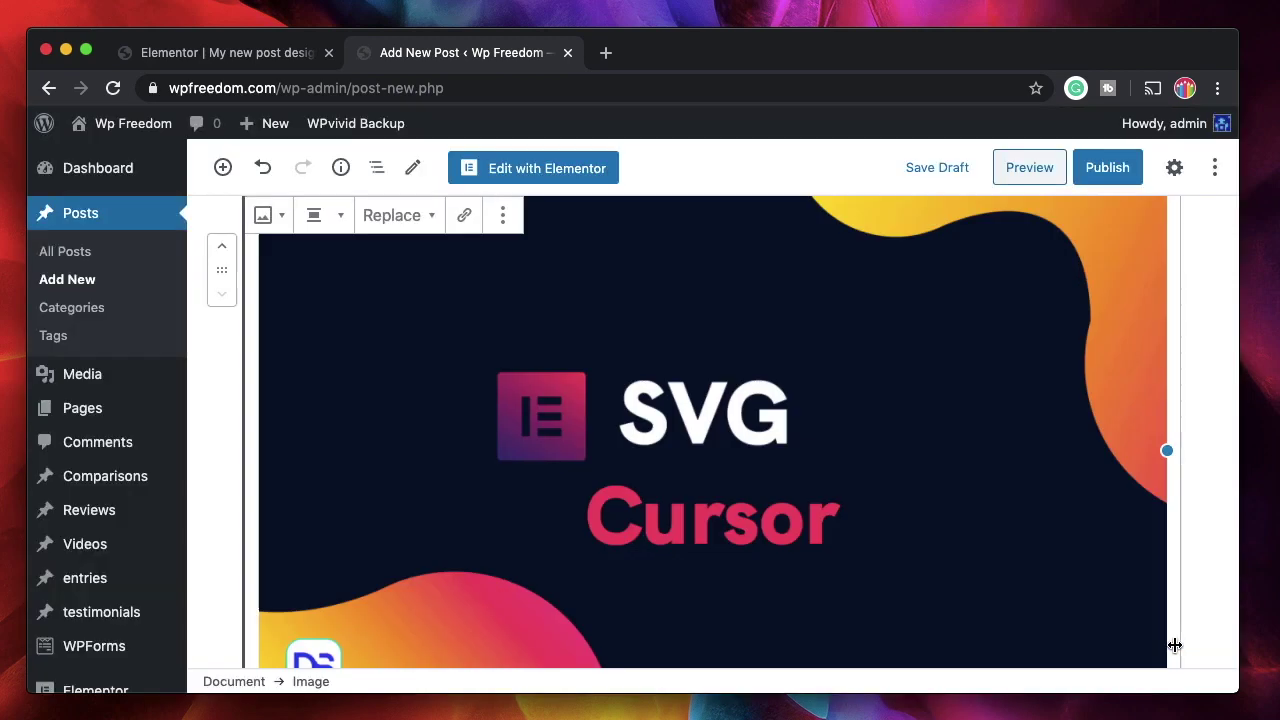
pyautogui.scroll(3, 820, 495)
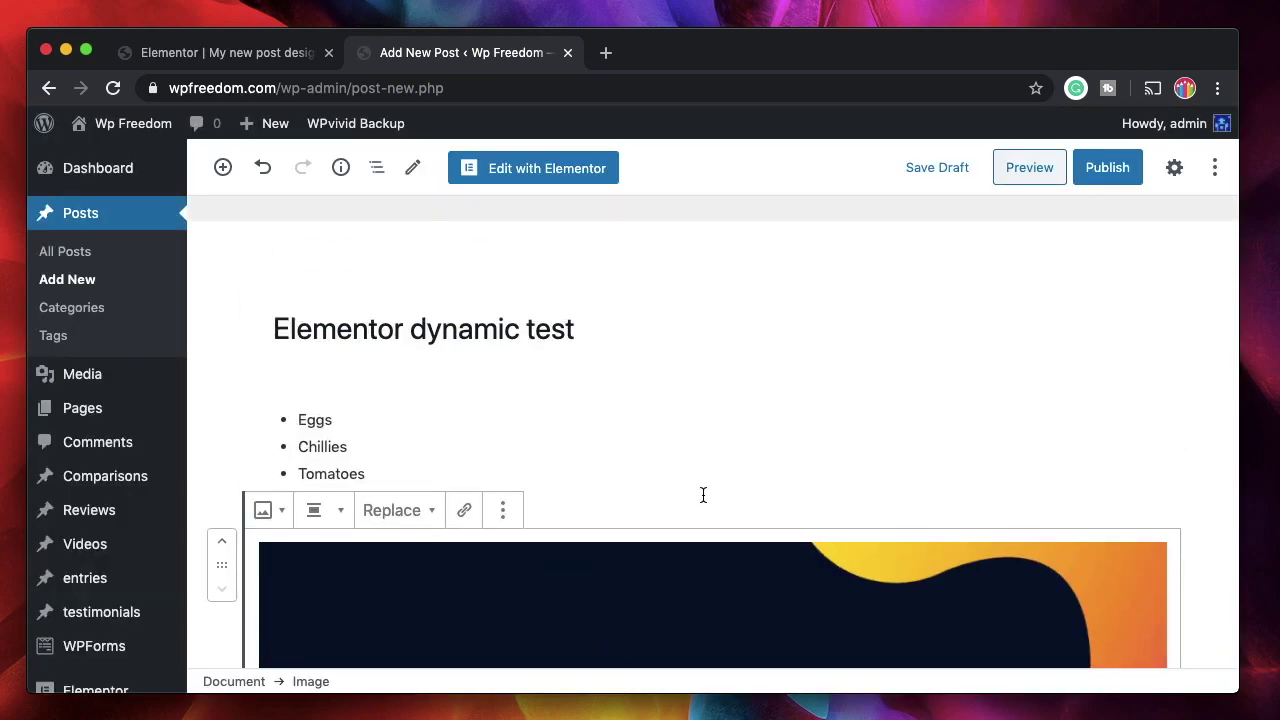
pyautogui.scroll(-7, 703, 495)
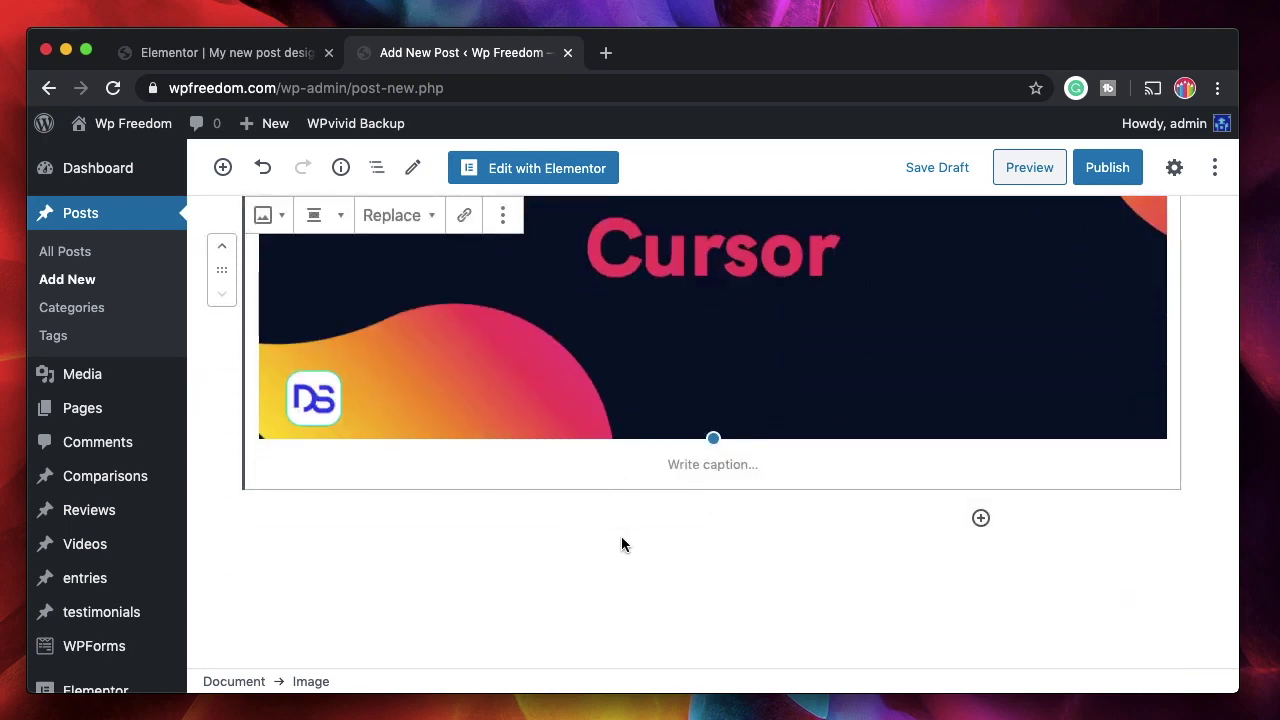
pyautogui.click(980, 517)
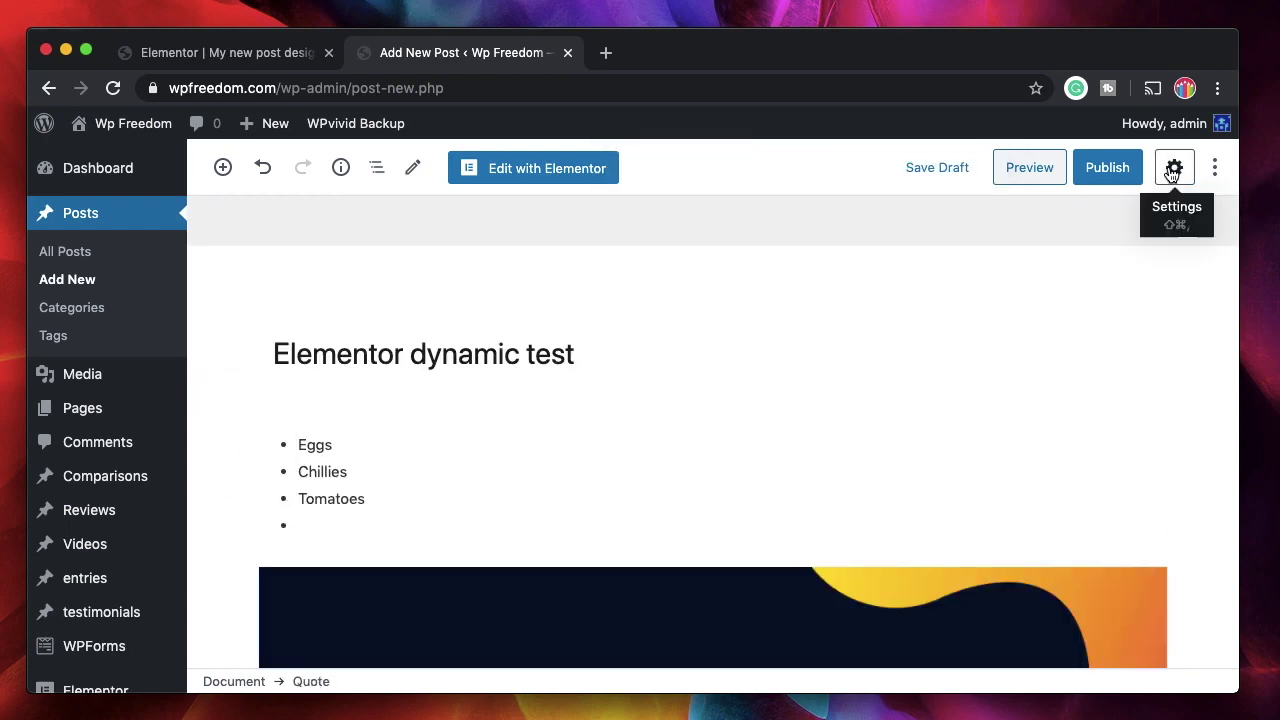
# Step: Set CTA-post.png from the media library as the post's featured image
pyautogui.click(1170, 170)
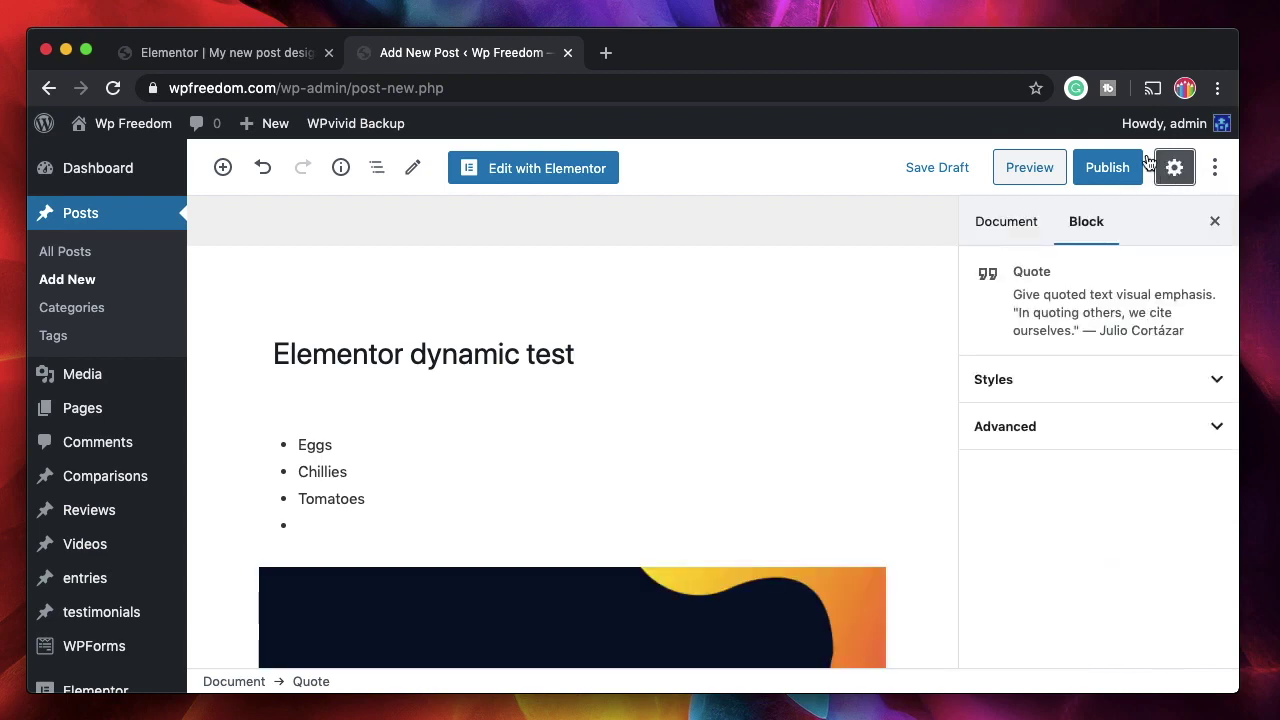
pyautogui.click(1005, 224)
pyautogui.scroll(-3, 1033, 415)
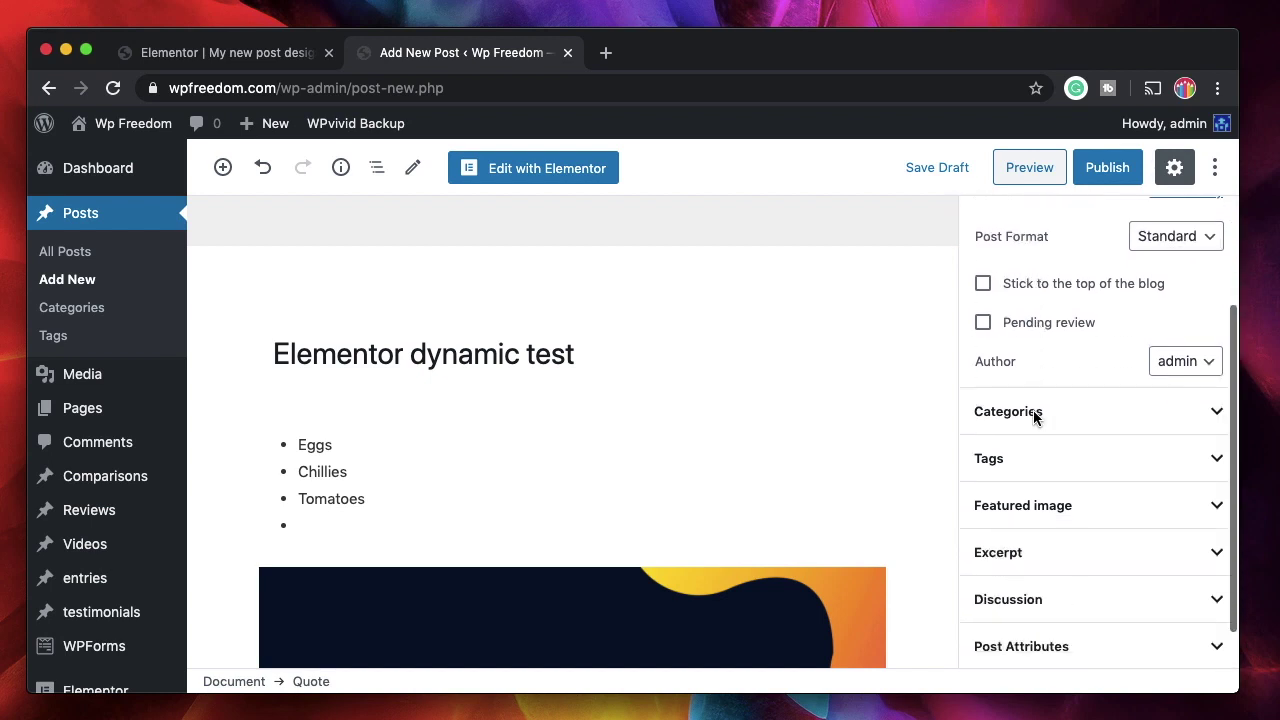
pyautogui.scroll(-1, 1033, 416)
pyautogui.click(1089, 462)
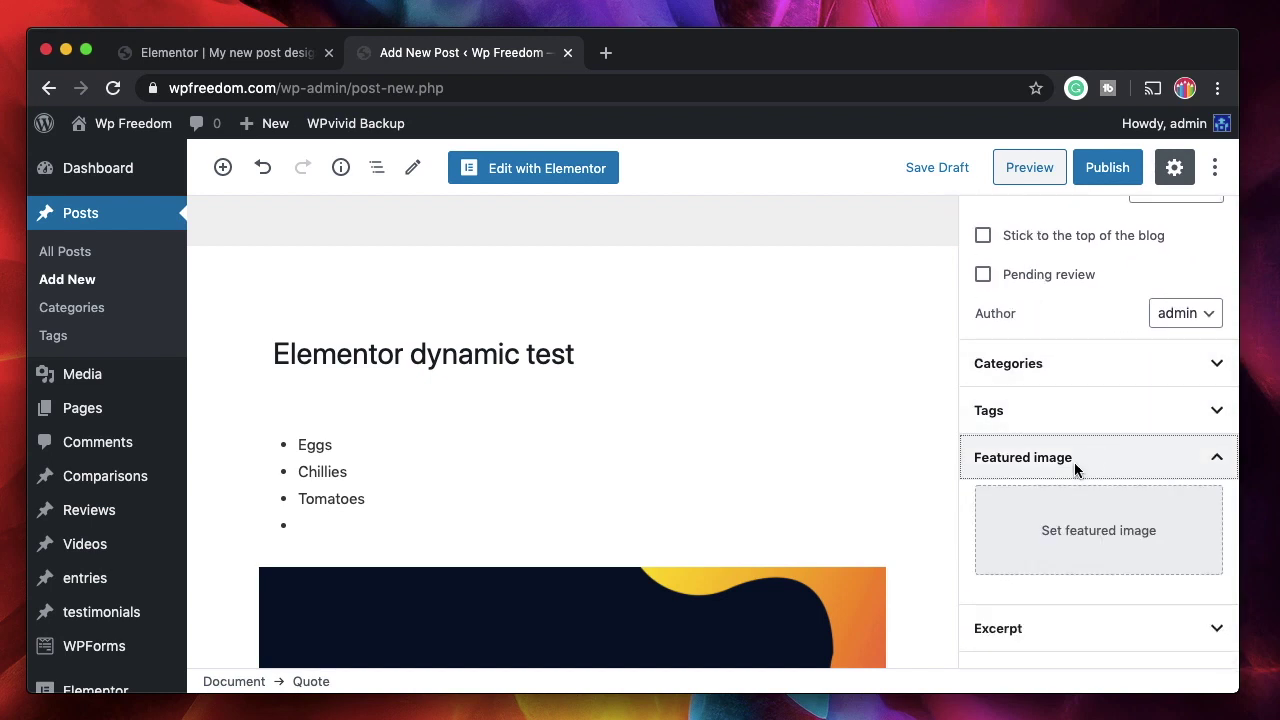
pyautogui.click(1080, 530)
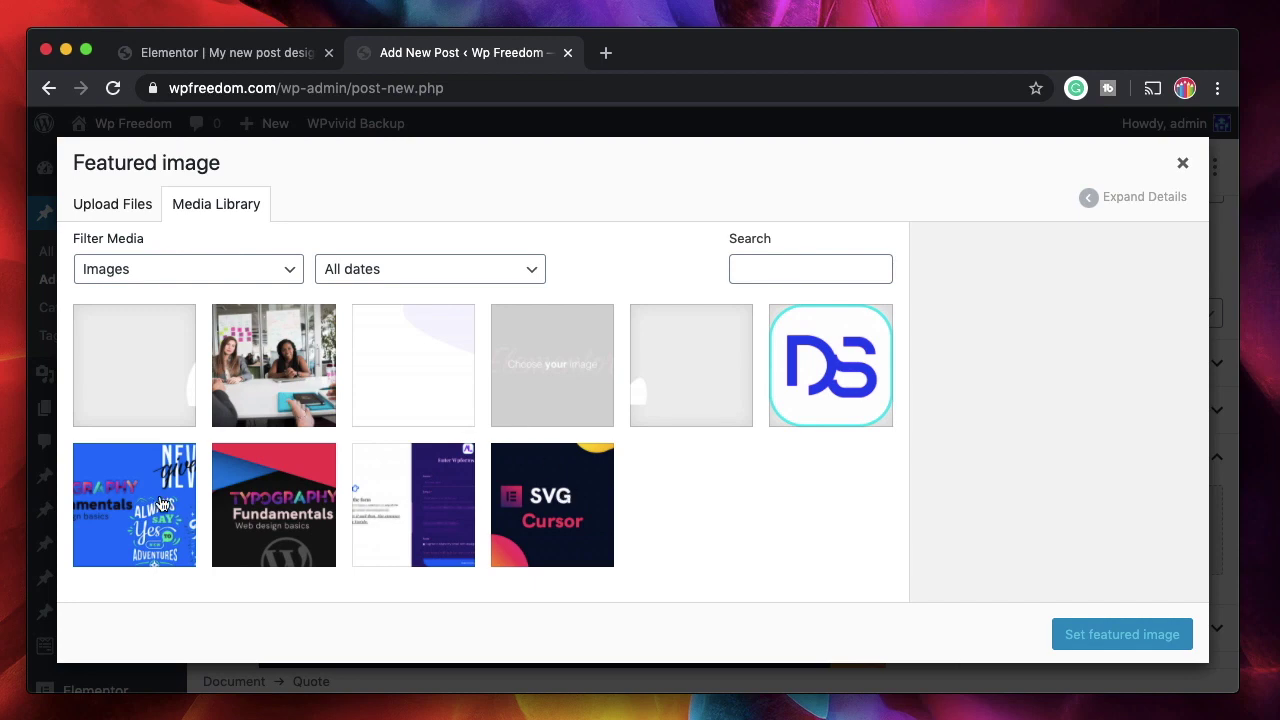
pyautogui.click(250, 388)
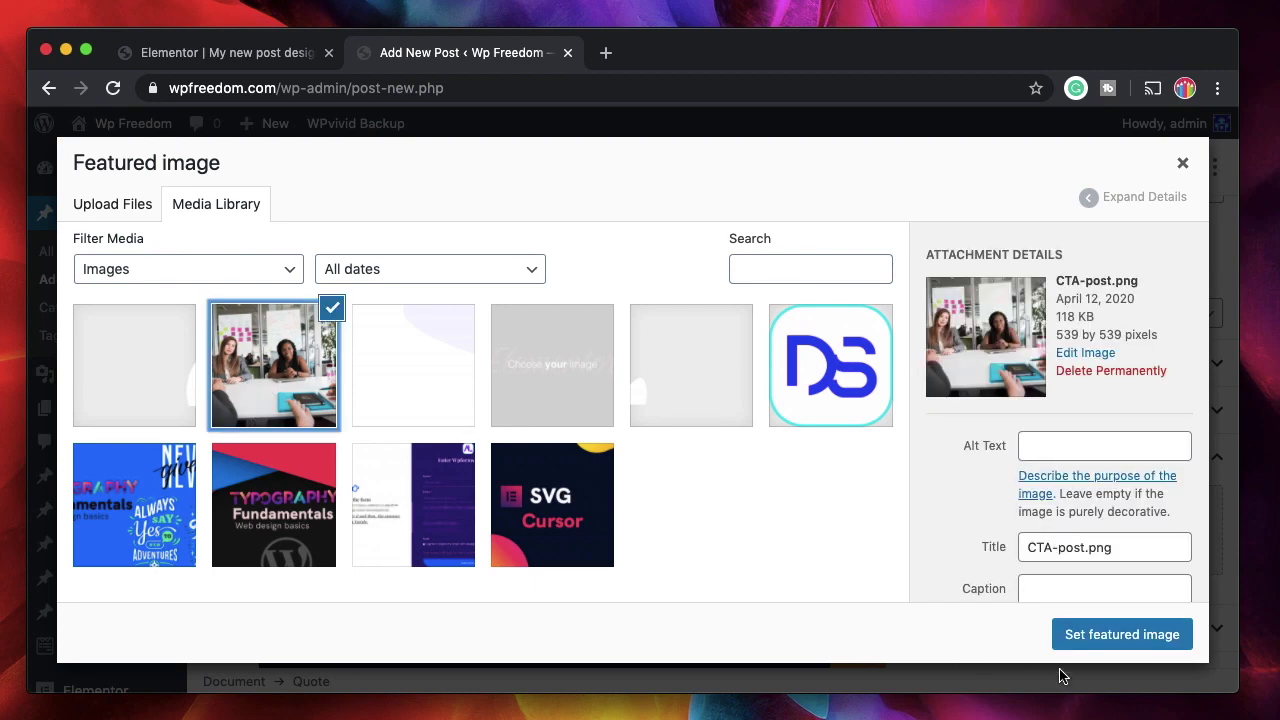
pyautogui.click(1094, 640)
# Step: Write the post's excerpt as "This is an excerpt"
pyautogui.scroll(-3, 820, 498)
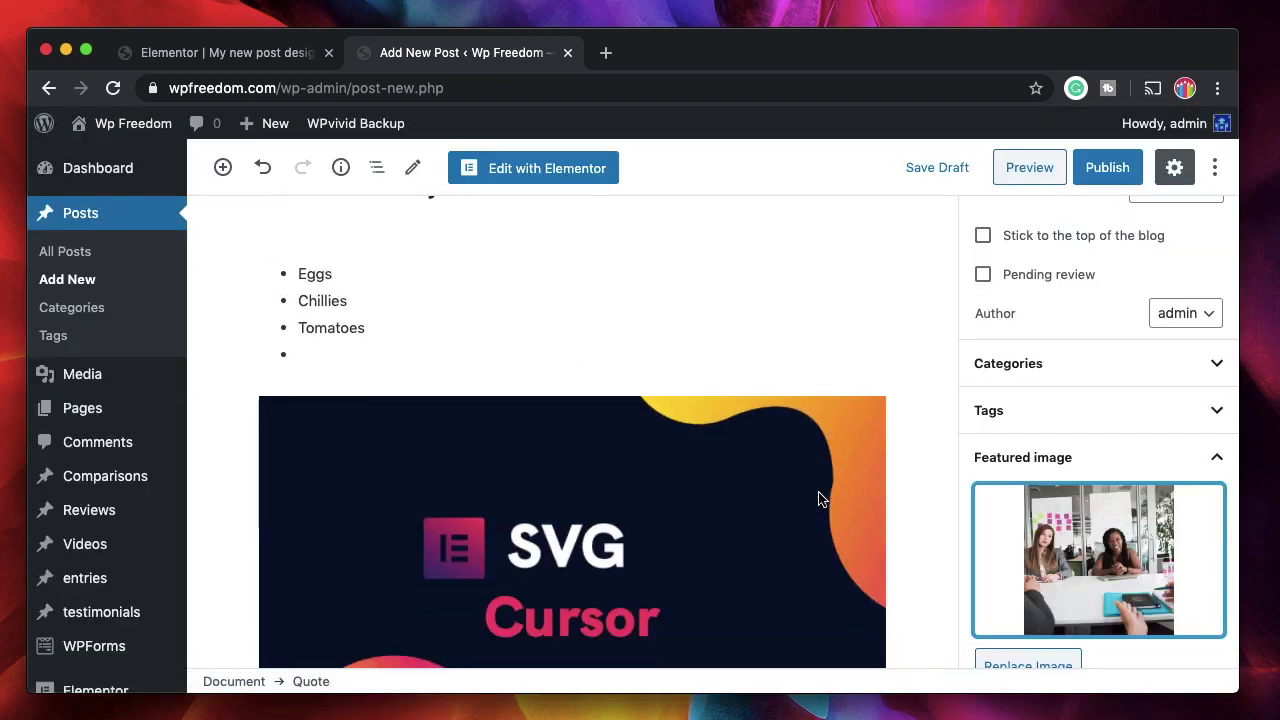
pyautogui.scroll(-5, 1115, 514)
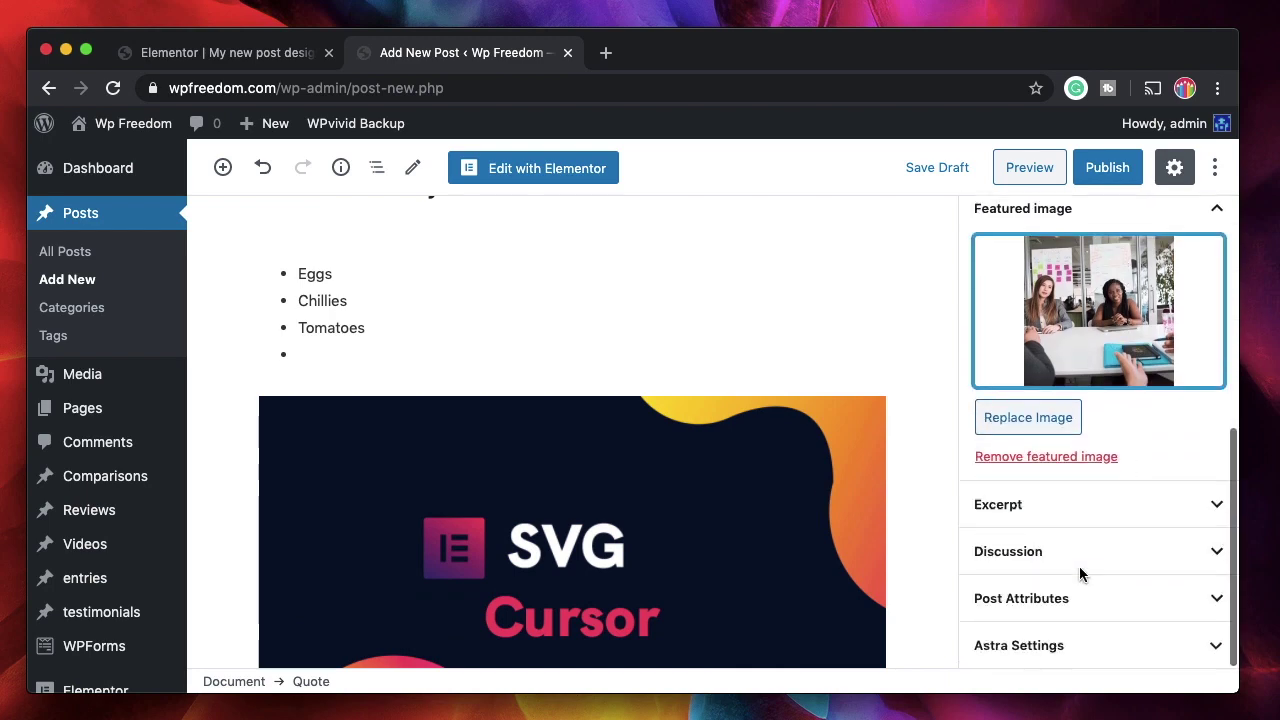
pyautogui.click(1080, 505)
pyautogui.click(1042, 580)
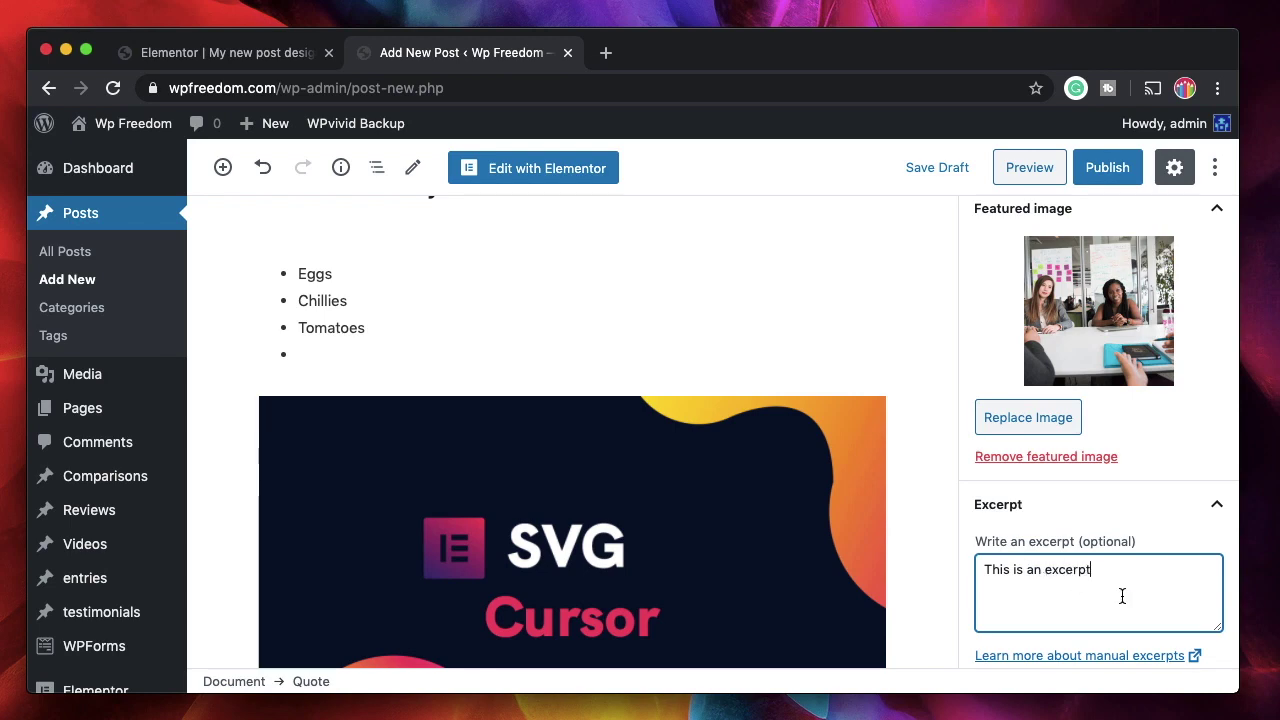
# Step: Publish the post and open its live page in a new browser tab
pyautogui.scroll(-3, 1189, 594)
pyautogui.scroll(10, 1124, 607)
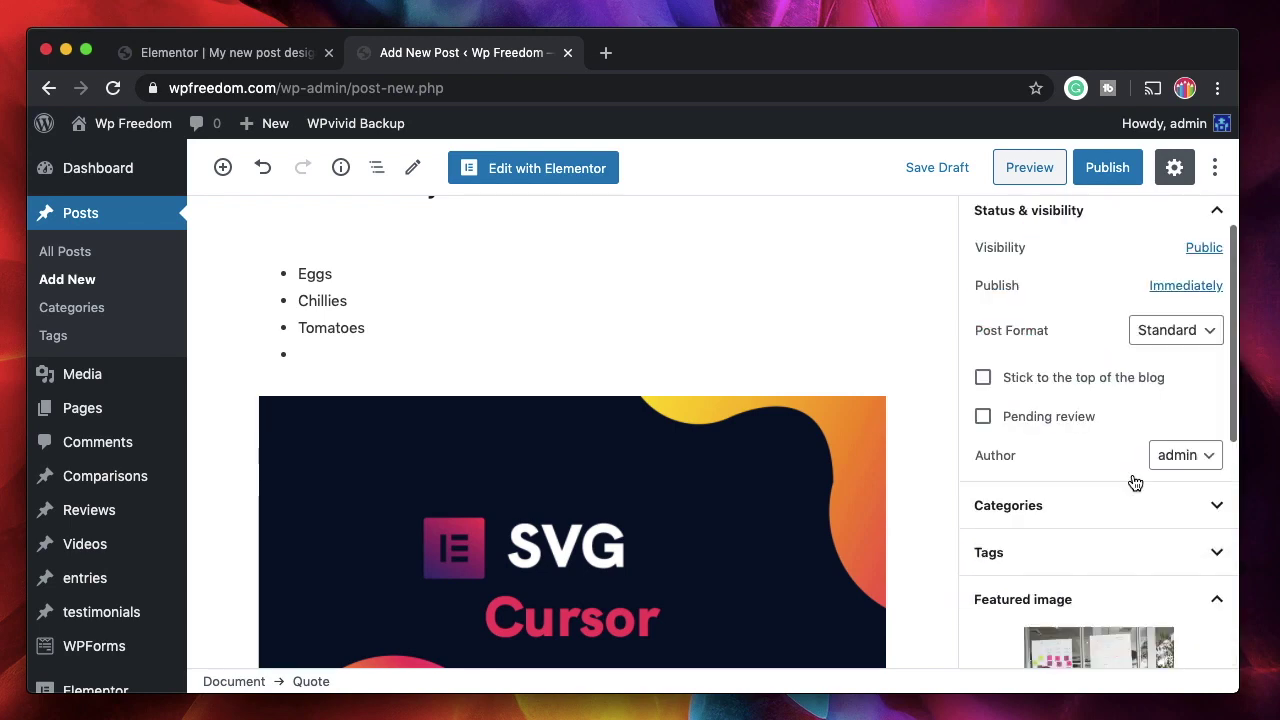
pyautogui.scroll(1, 1080, 400)
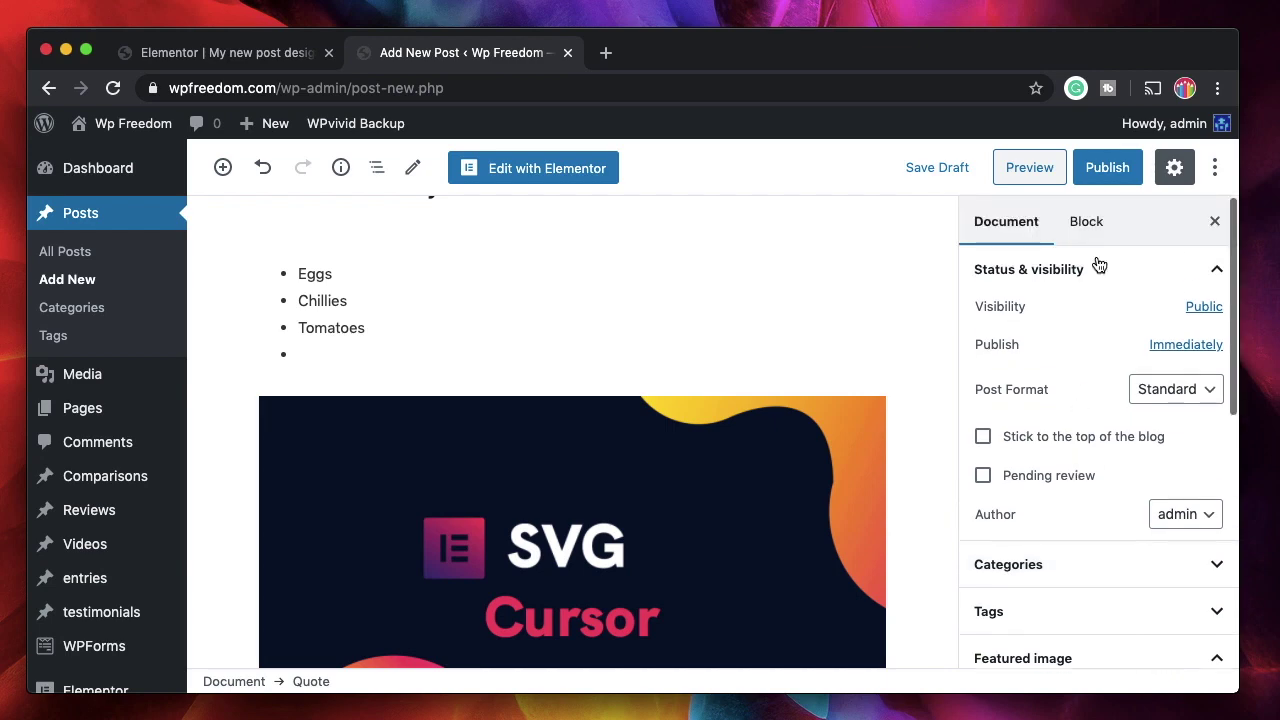
pyautogui.click(1110, 168)
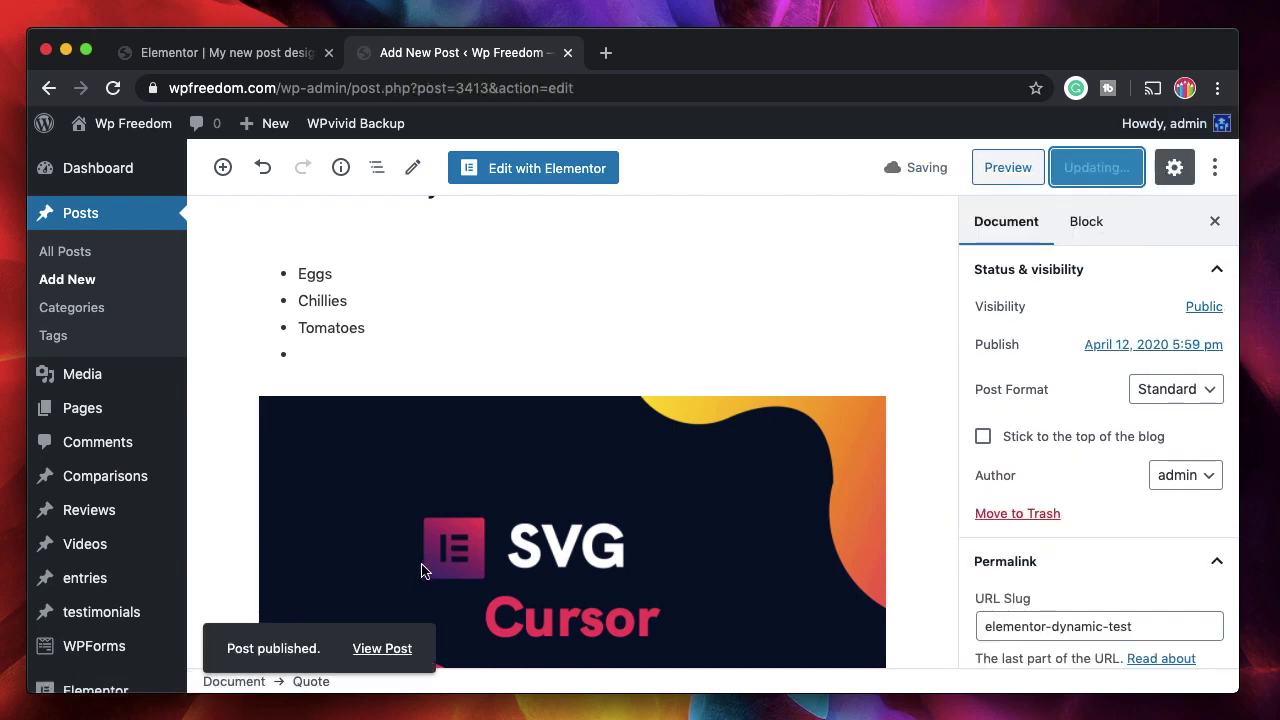
pyautogui.keyDown('super'); pyautogui.click(382, 648); pyautogui.keyUp('super')
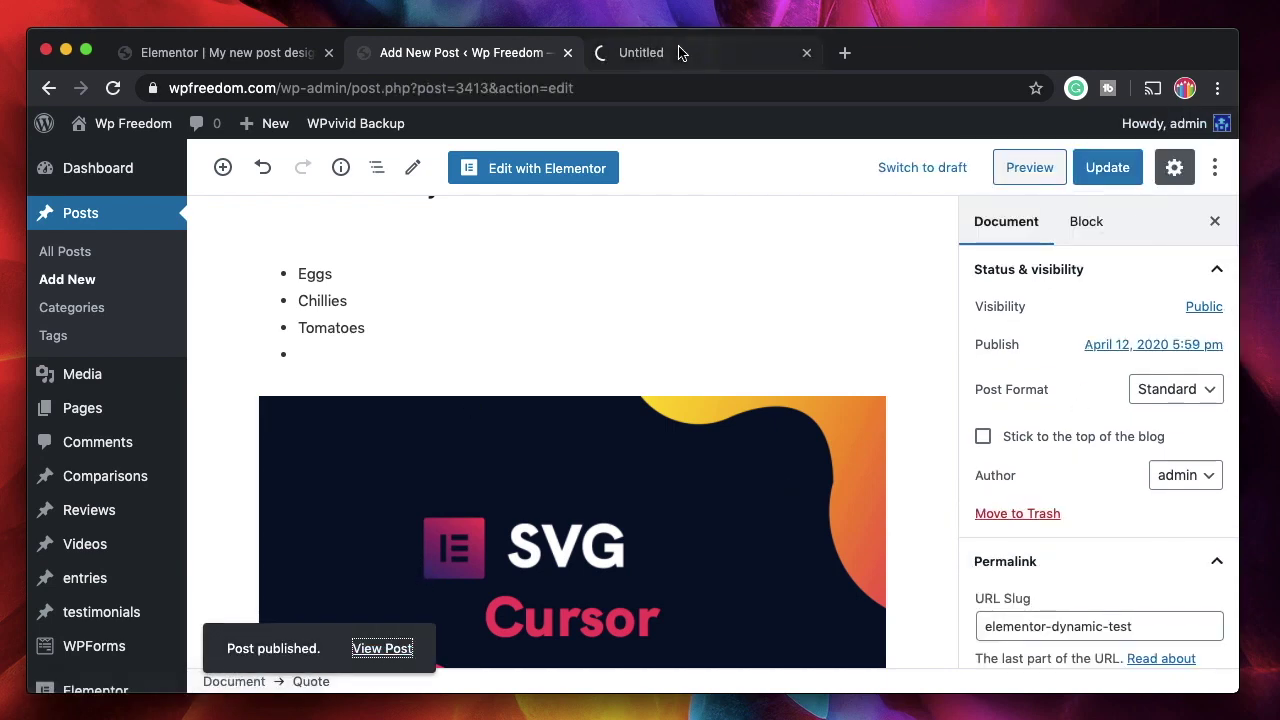
pyautogui.click(678, 52)
# Step: Compare the template's title and post info in Elementor with the live post, down to its featured image and excerpt
pyautogui.click(240, 50)
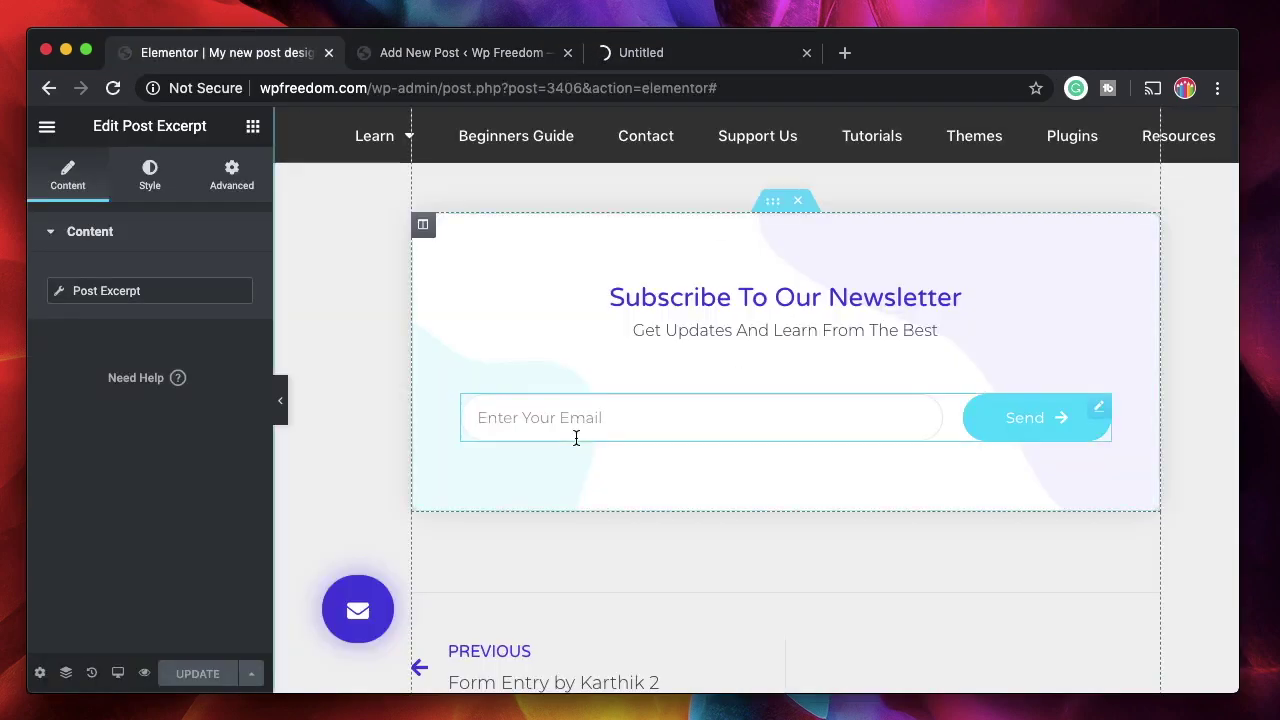
pyautogui.scroll(10, 574, 440)
pyautogui.scroll(-3, 637, 543)
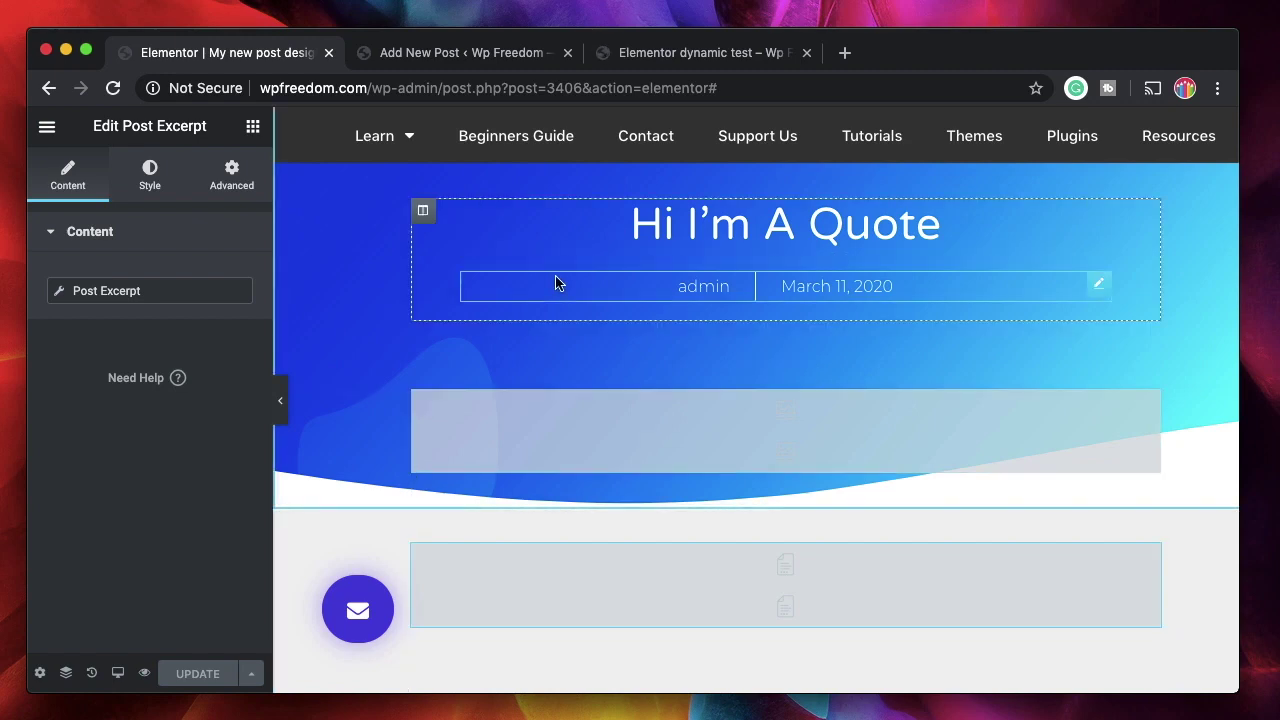
pyautogui.click(694, 55)
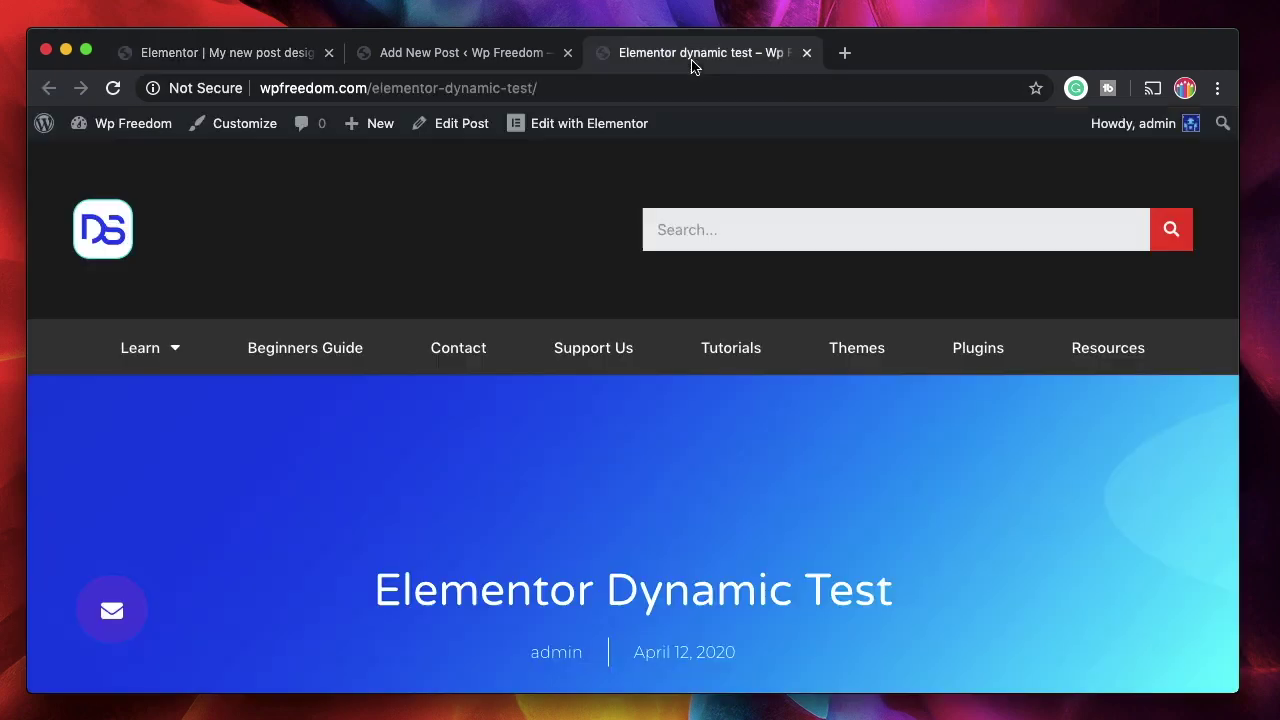
pyautogui.scroll(-5, 543, 471)
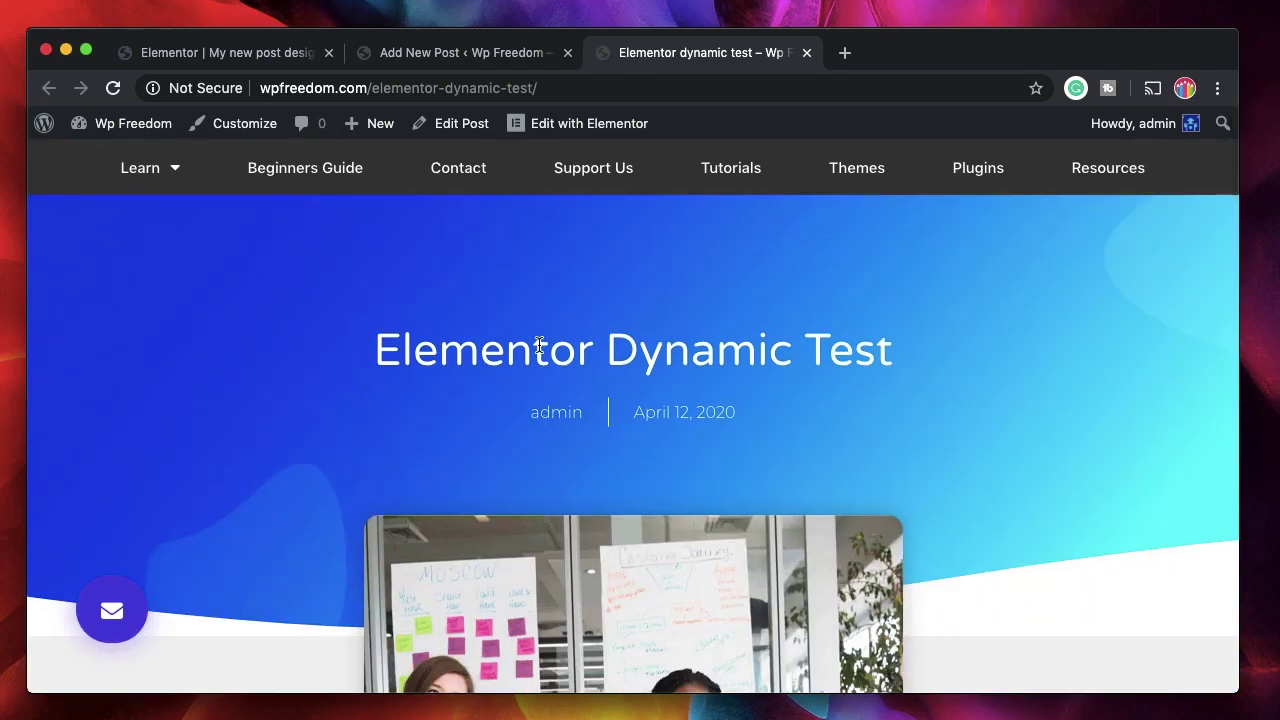
pyautogui.tripleClick(540, 345)
pyautogui.scroll(-5, 680, 426)
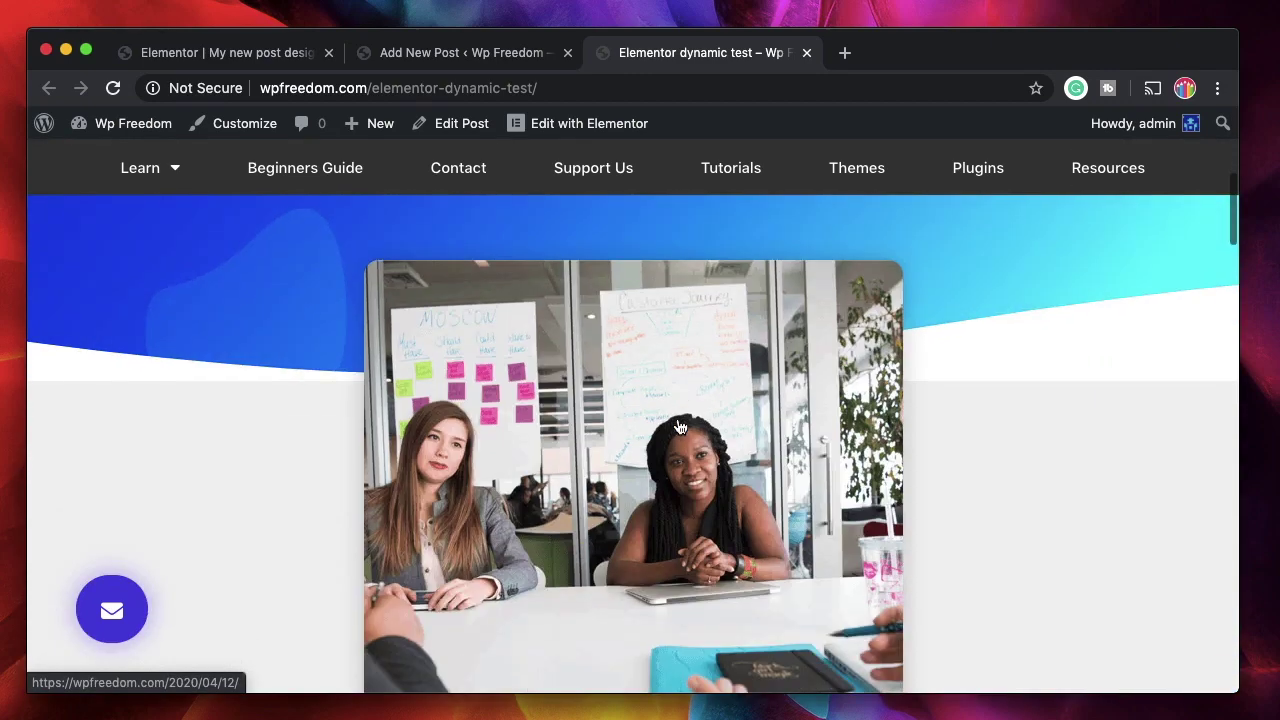
pyautogui.scroll(-5, 636, 464)
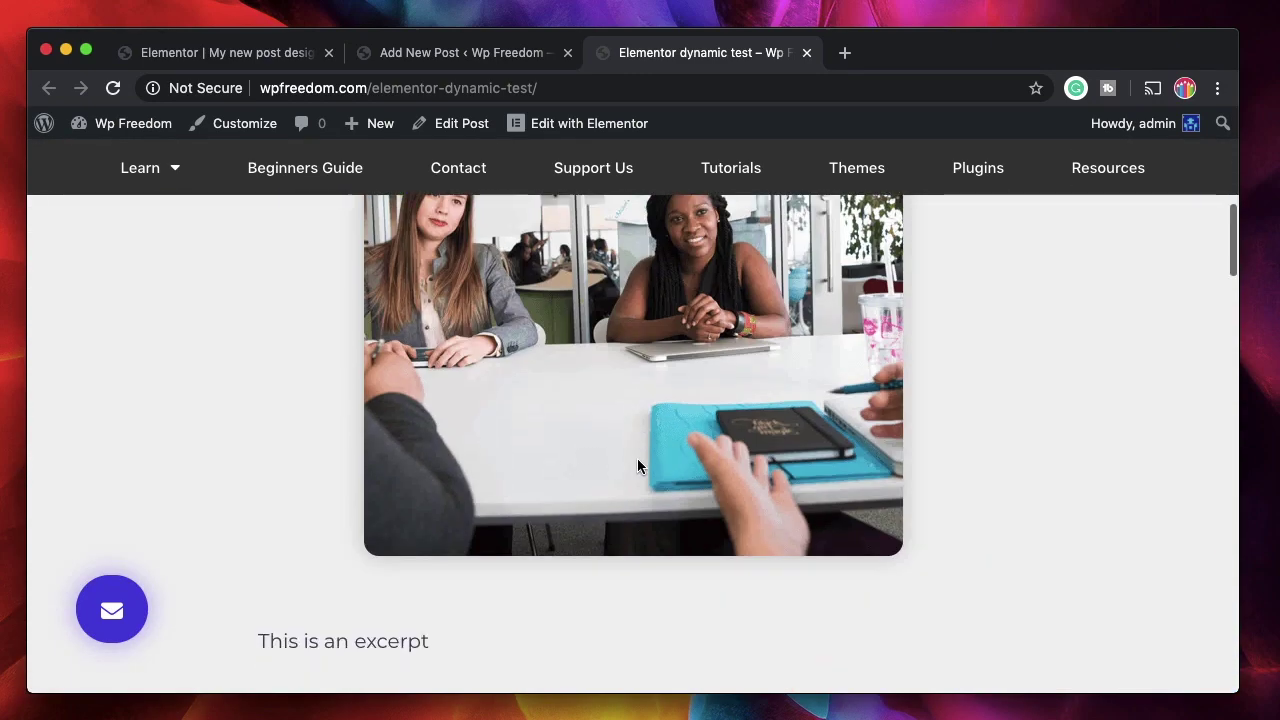
# Step: Inspect the template's Featured Image widget in Elementor and compare it with the image on the live post
pyautogui.click(466, 52)
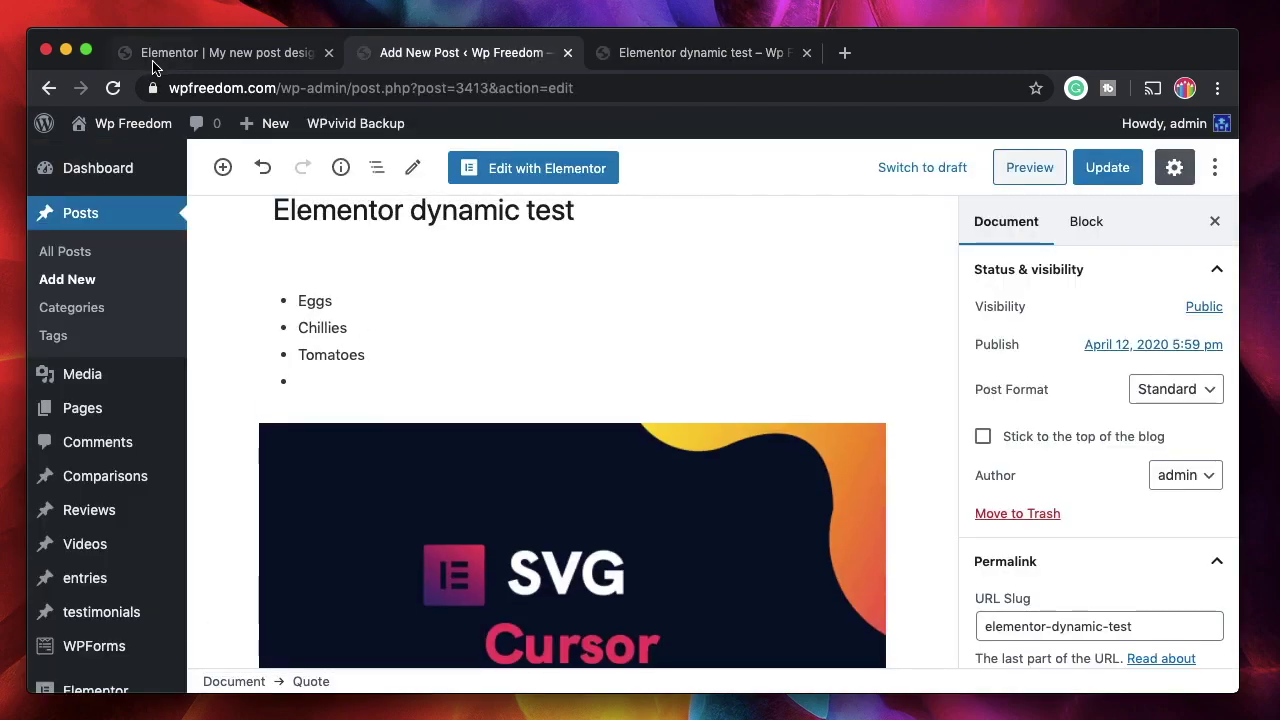
pyautogui.click(218, 52)
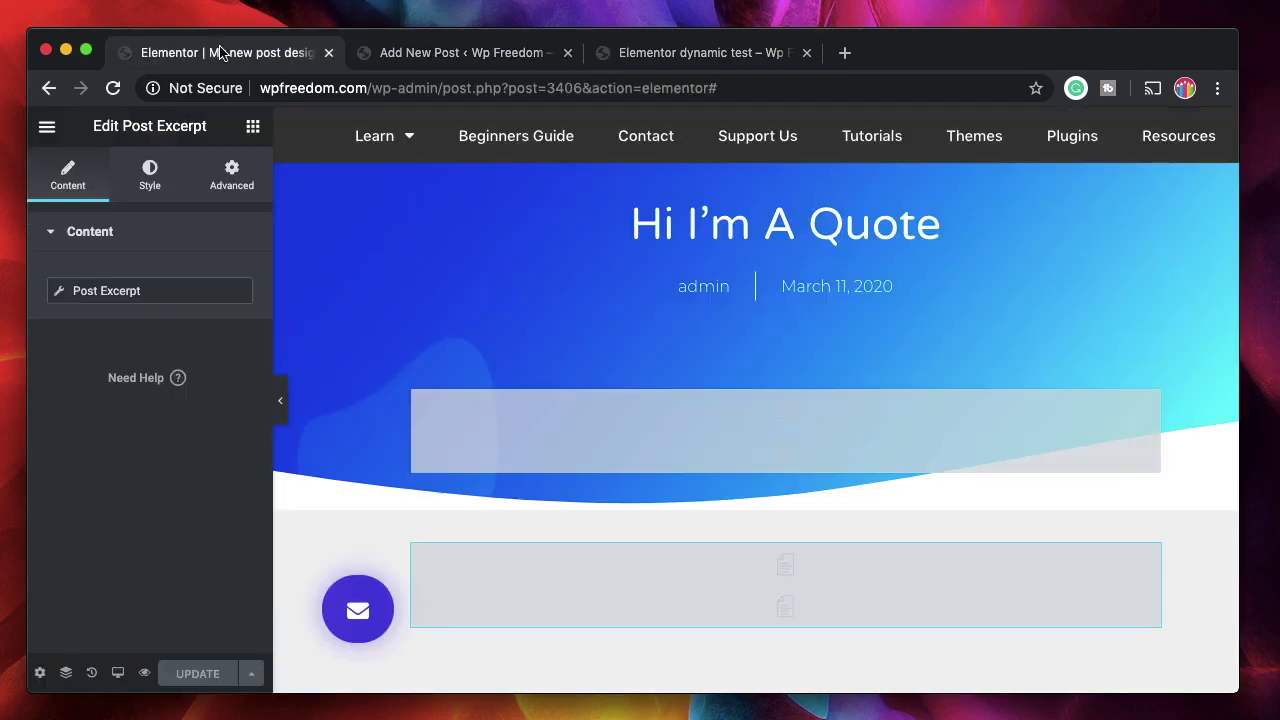
pyautogui.click(590, 430)
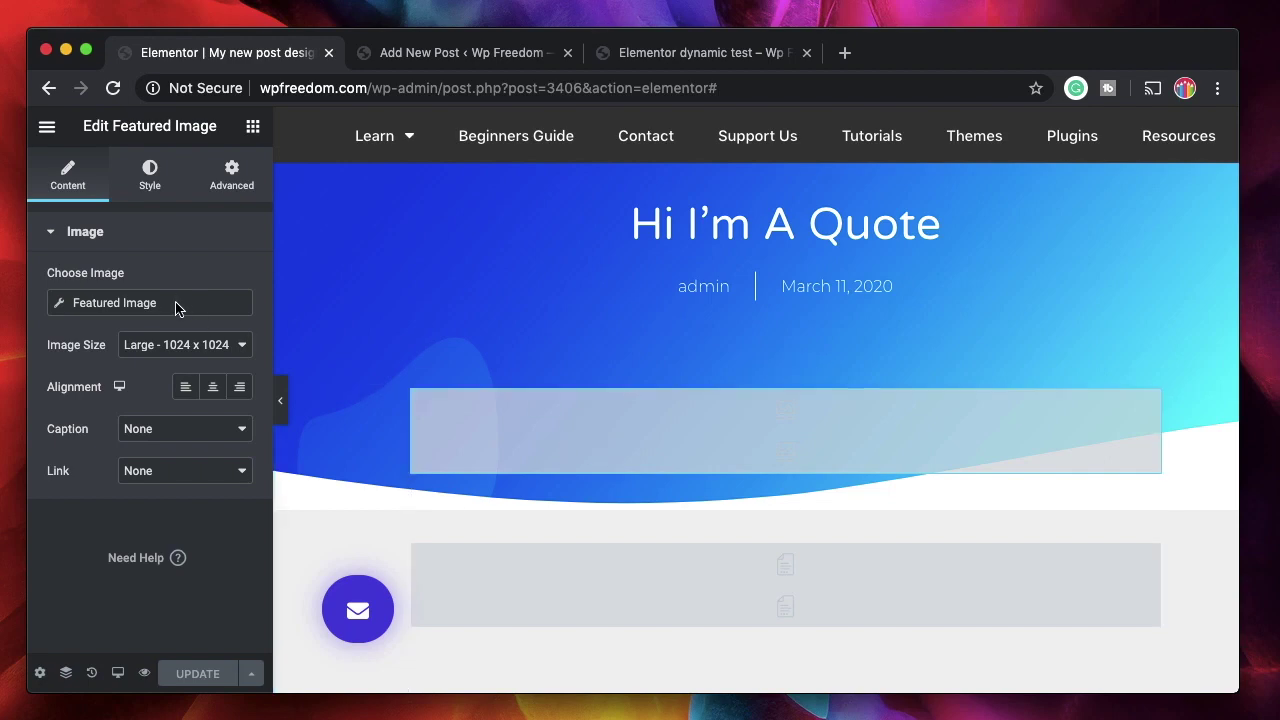
pyautogui.click(722, 60)
pyautogui.scroll(4, 638, 371)
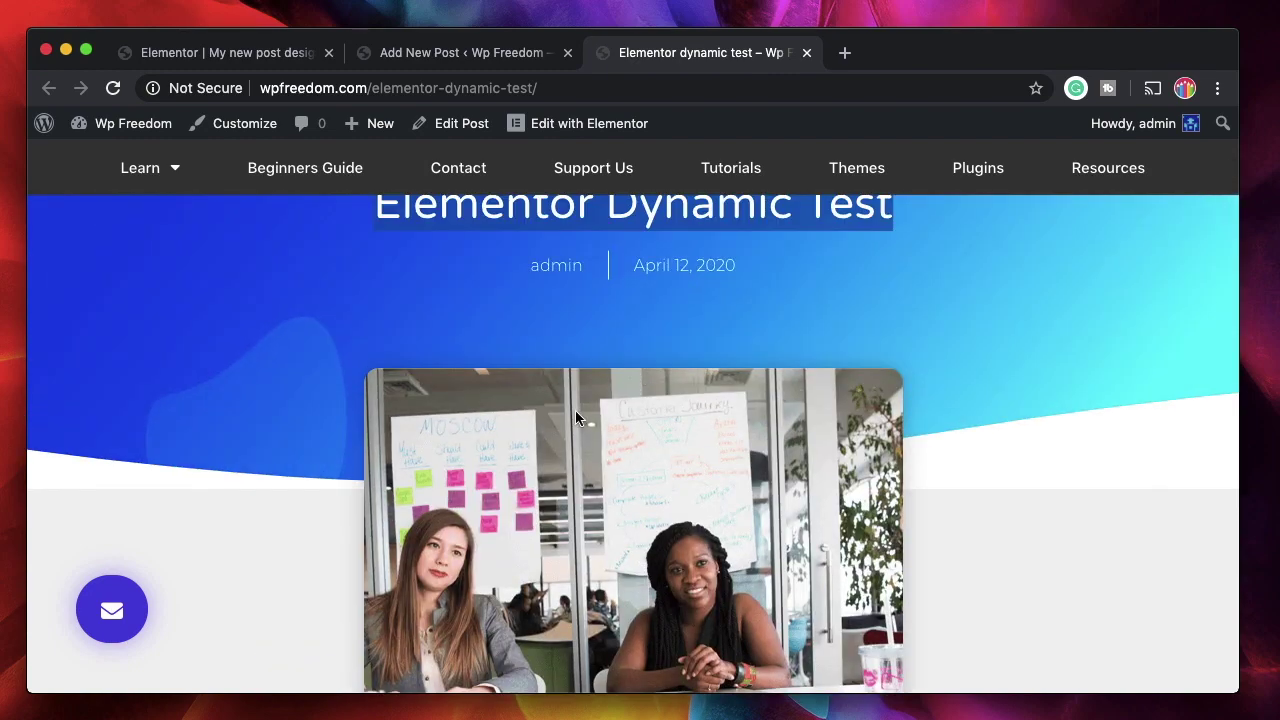
# Step: Check the excerpt shown below the featured image on the live post, and return to the post editor
pyautogui.scroll(-10, 563, 494)
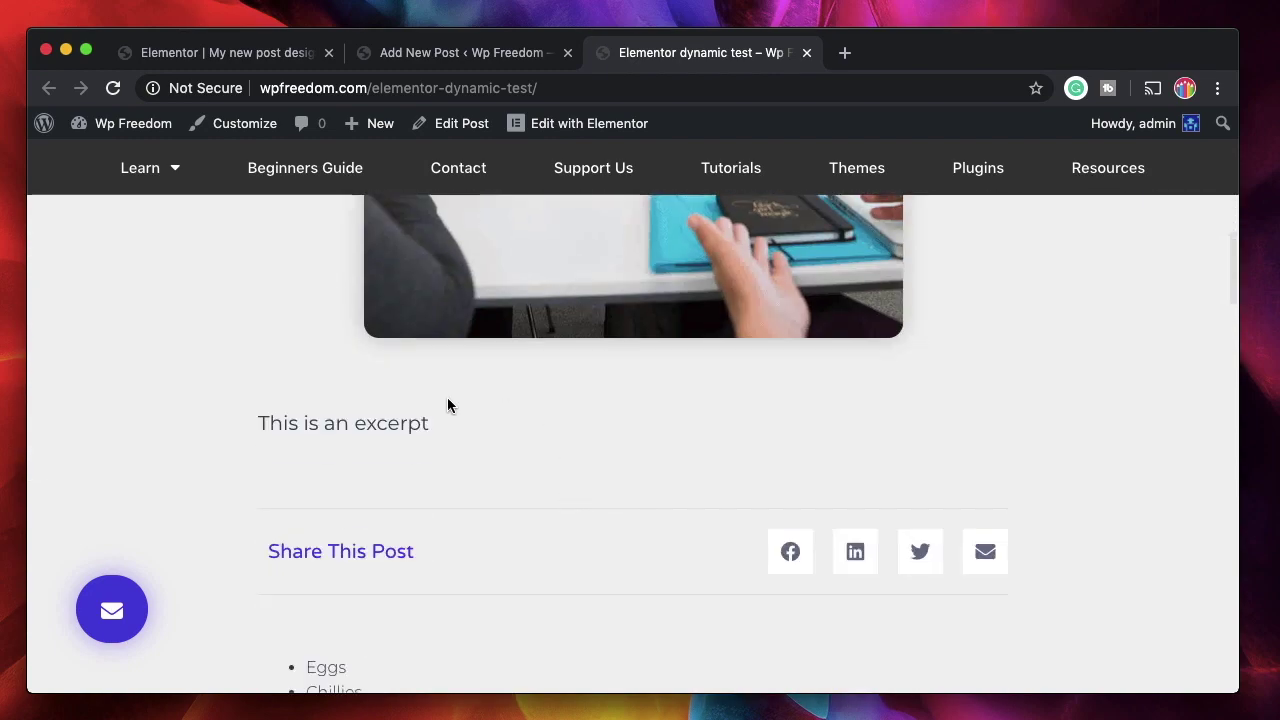
pyautogui.scroll(-1, 380, 451)
pyautogui.doubleClick(337, 398)
pyautogui.tripleClick(336, 397)
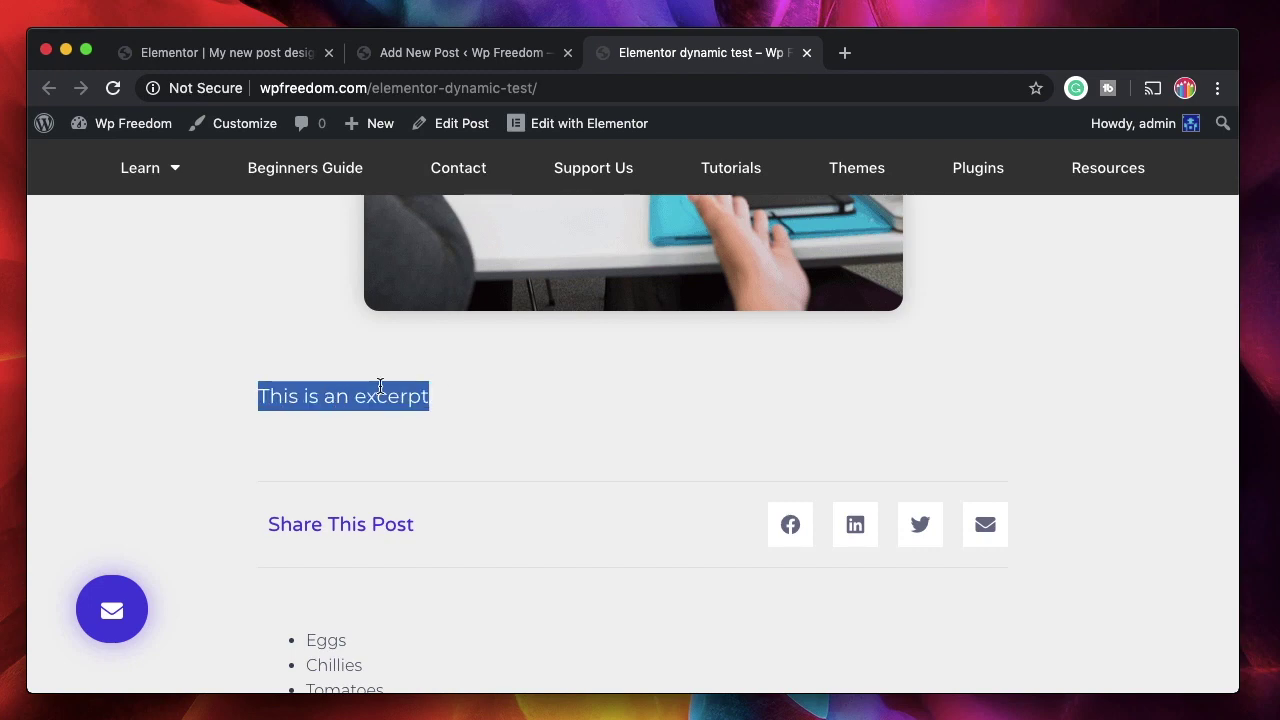
pyautogui.click(452, 55)
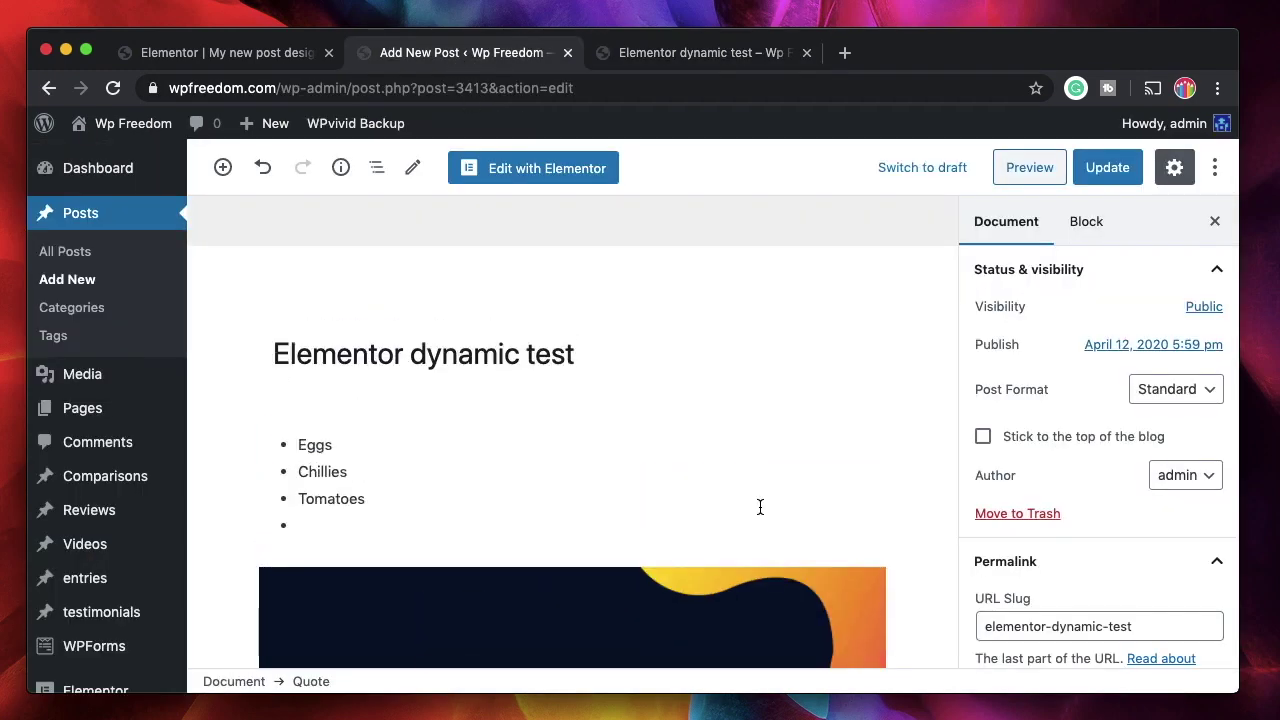
# Step: Move the post editor tab to the front and compare the template's Post Excerpt widget with the excerpt on the live post
pyautogui.moveTo(467, 55); pyautogui.dragTo(225, 53)
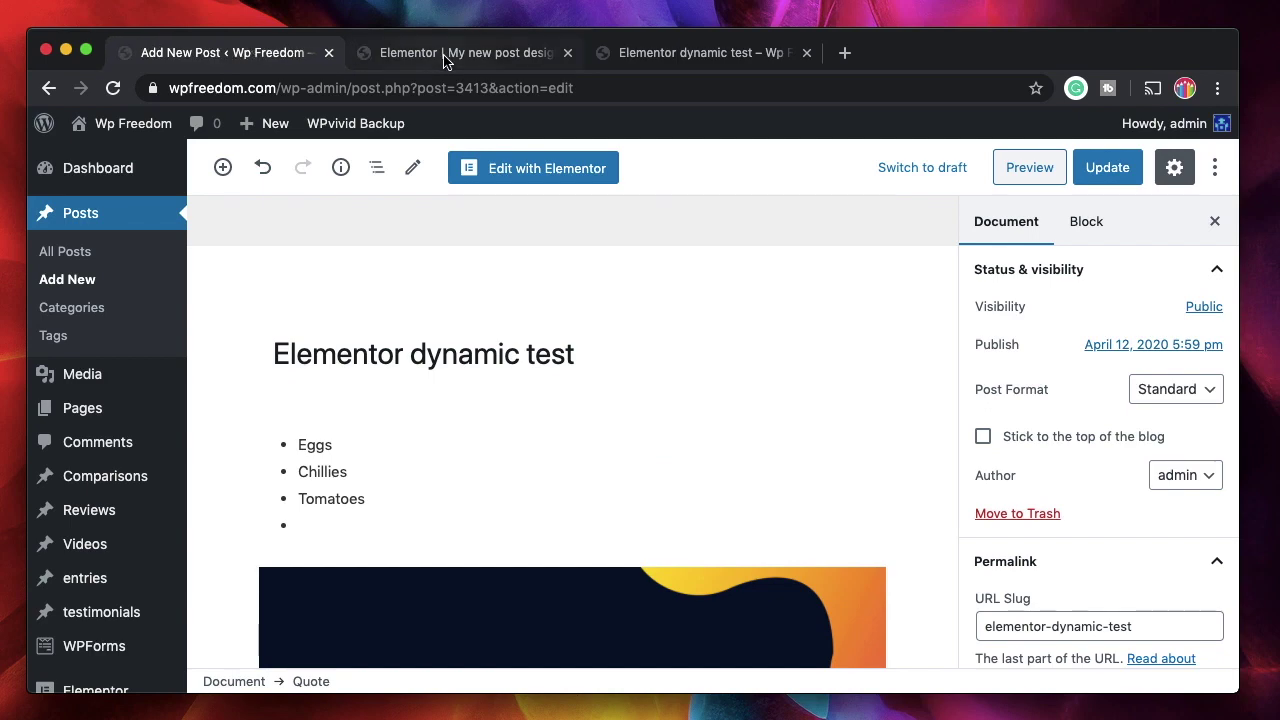
pyautogui.click(445, 53)
pyautogui.scroll(-1, 609, 497)
pyautogui.click(638, 531)
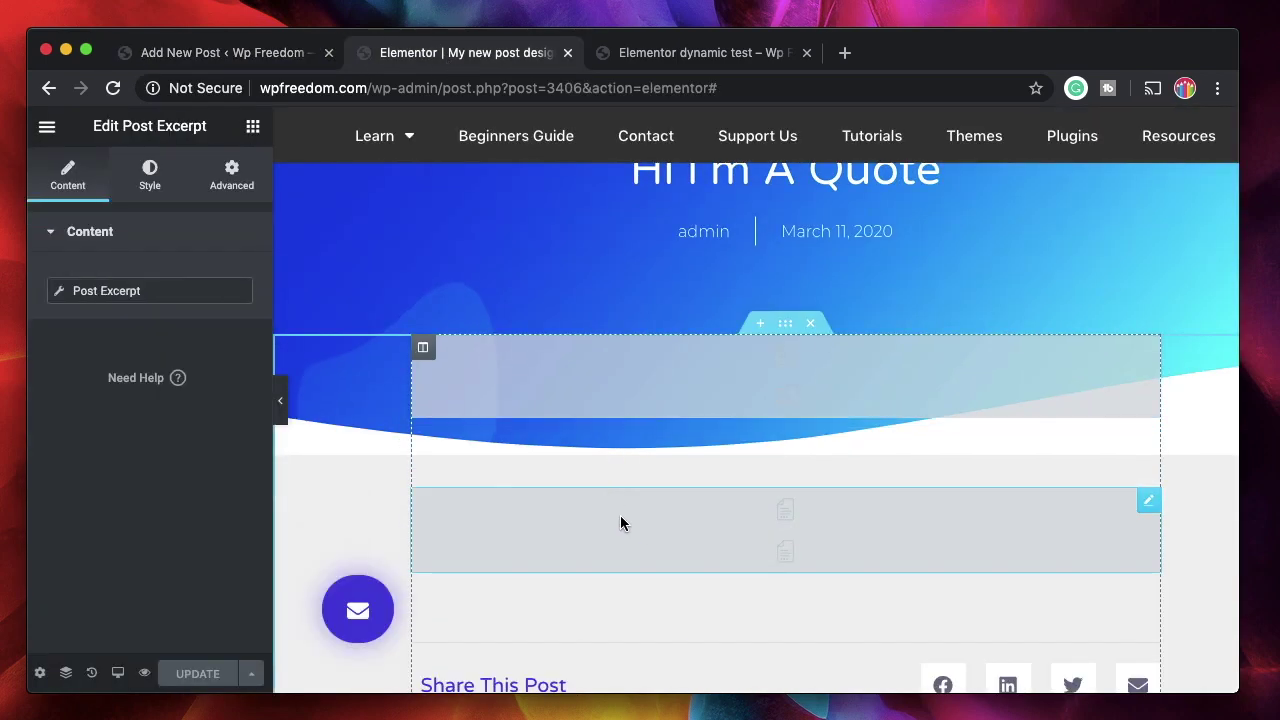
pyautogui.click(691, 53)
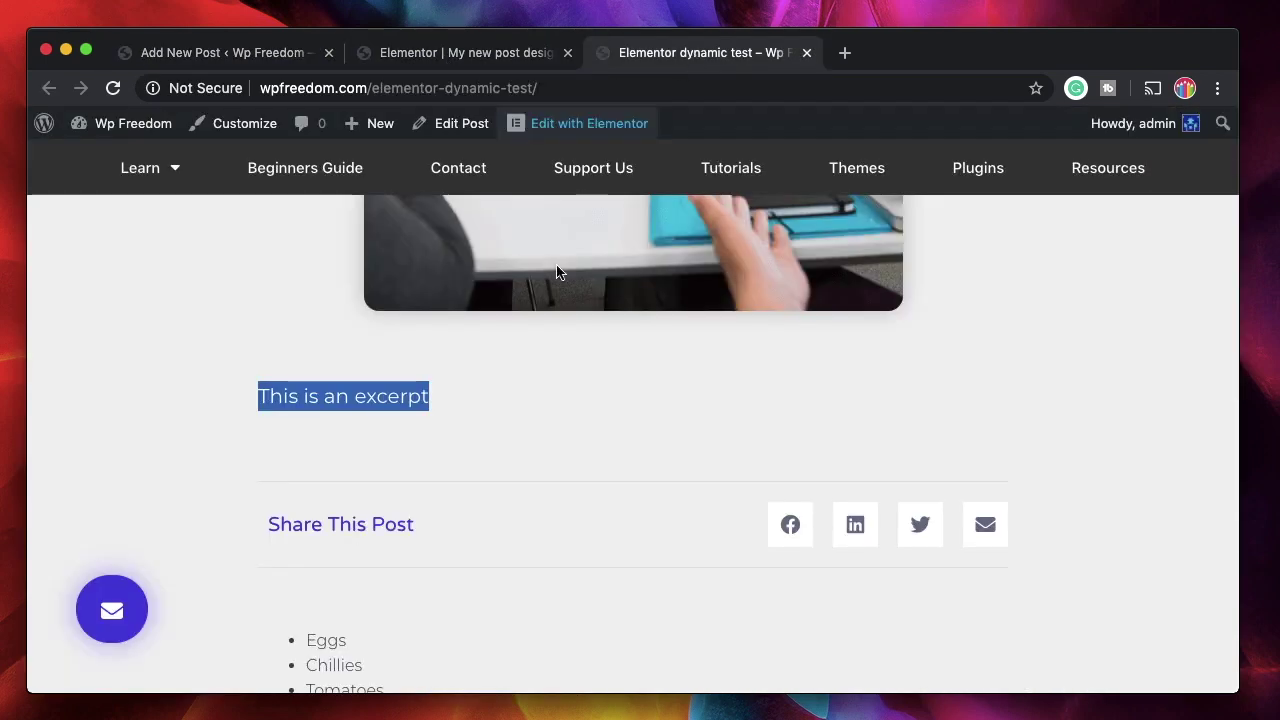
pyautogui.click(428, 397)
pyautogui.click(414, 50)
pyautogui.scroll(-3, 523, 506)
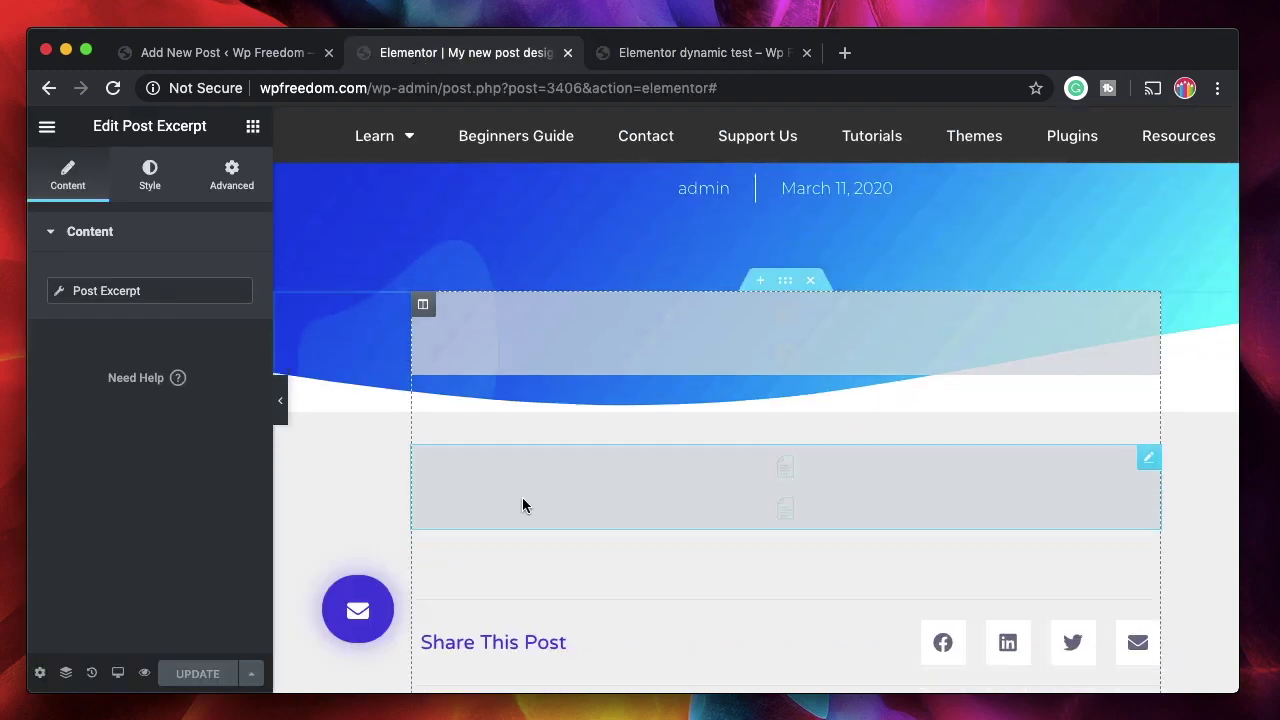
# Step: Compare the template's Post Content widget in Elementor with the list, image and quote on the live post
pyautogui.click(690, 58)
pyautogui.scroll(-3, 595, 545)
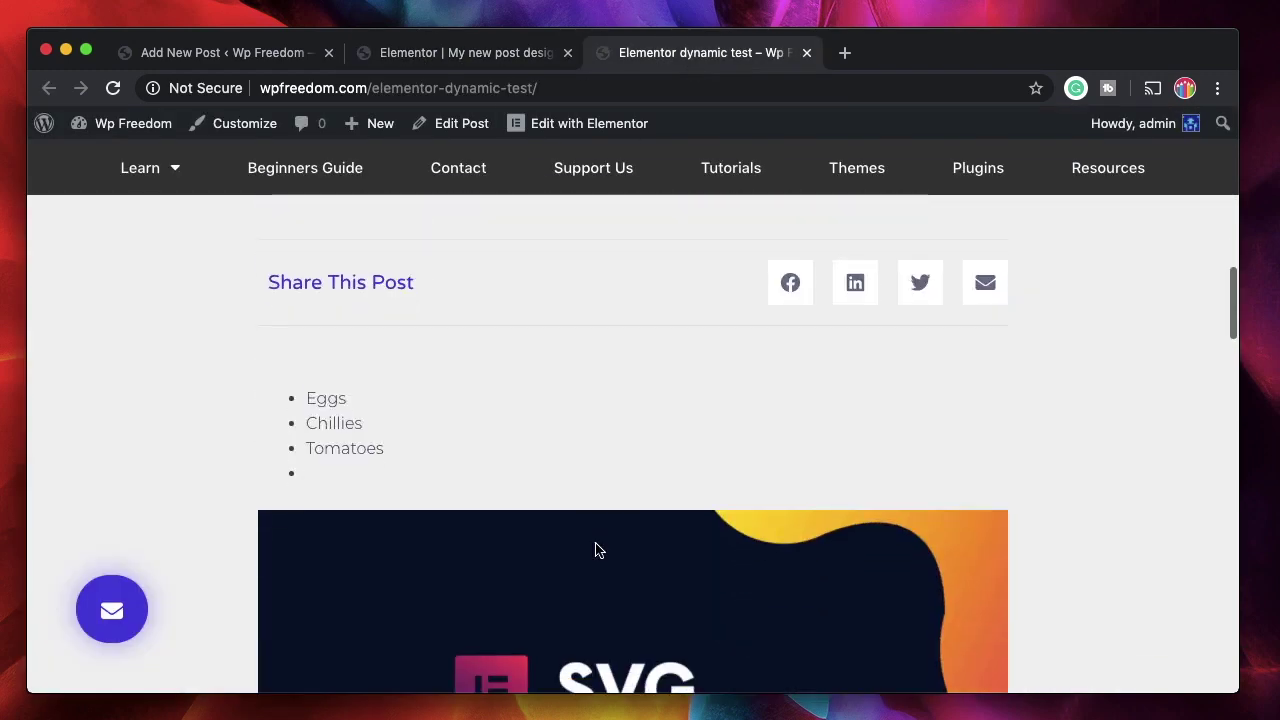
pyautogui.click(437, 60)
pyautogui.scroll(-3, 443, 446)
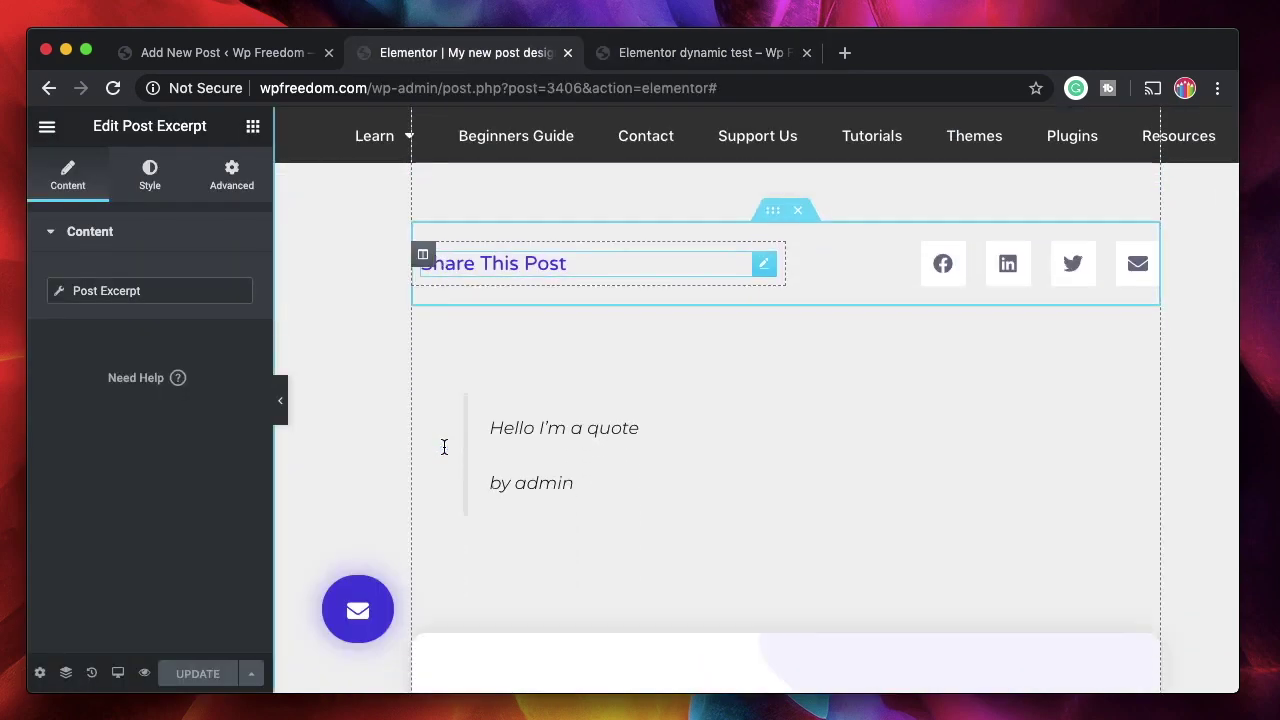
pyautogui.click(653, 425)
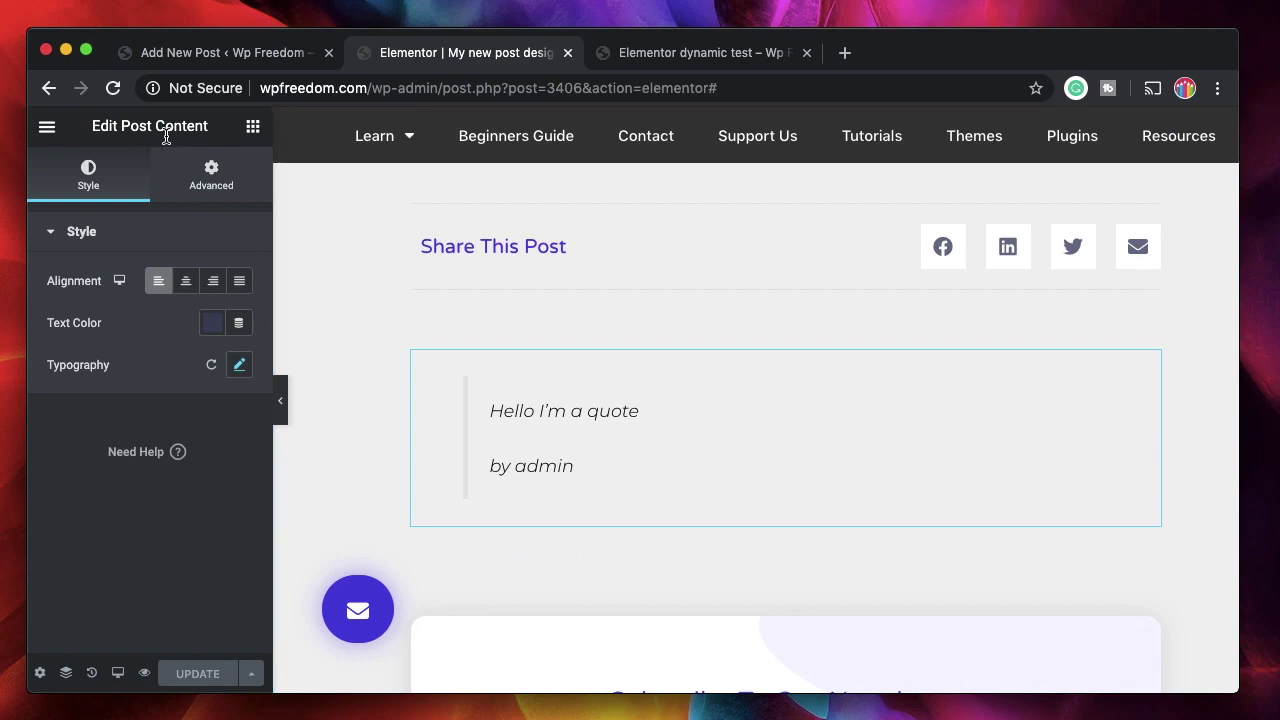
pyautogui.click(688, 52)
pyautogui.scroll(-6, 548, 308)
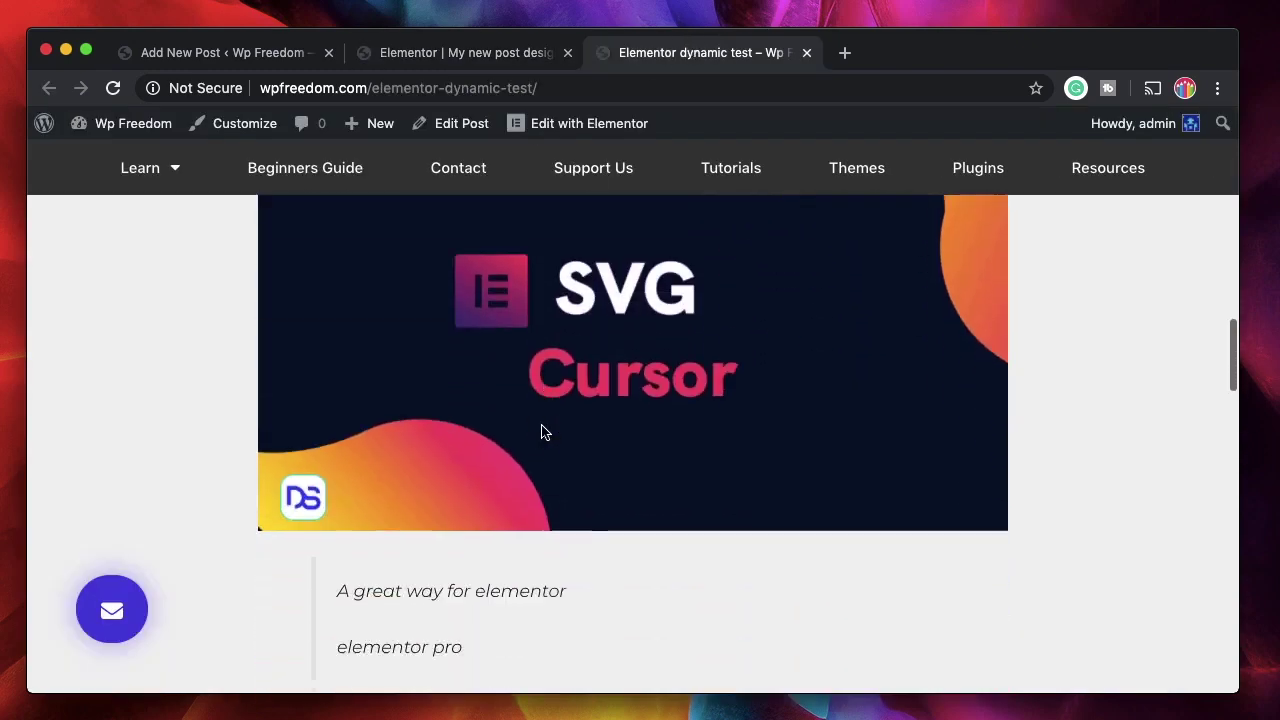
pyautogui.scroll(-3, 517, 485)
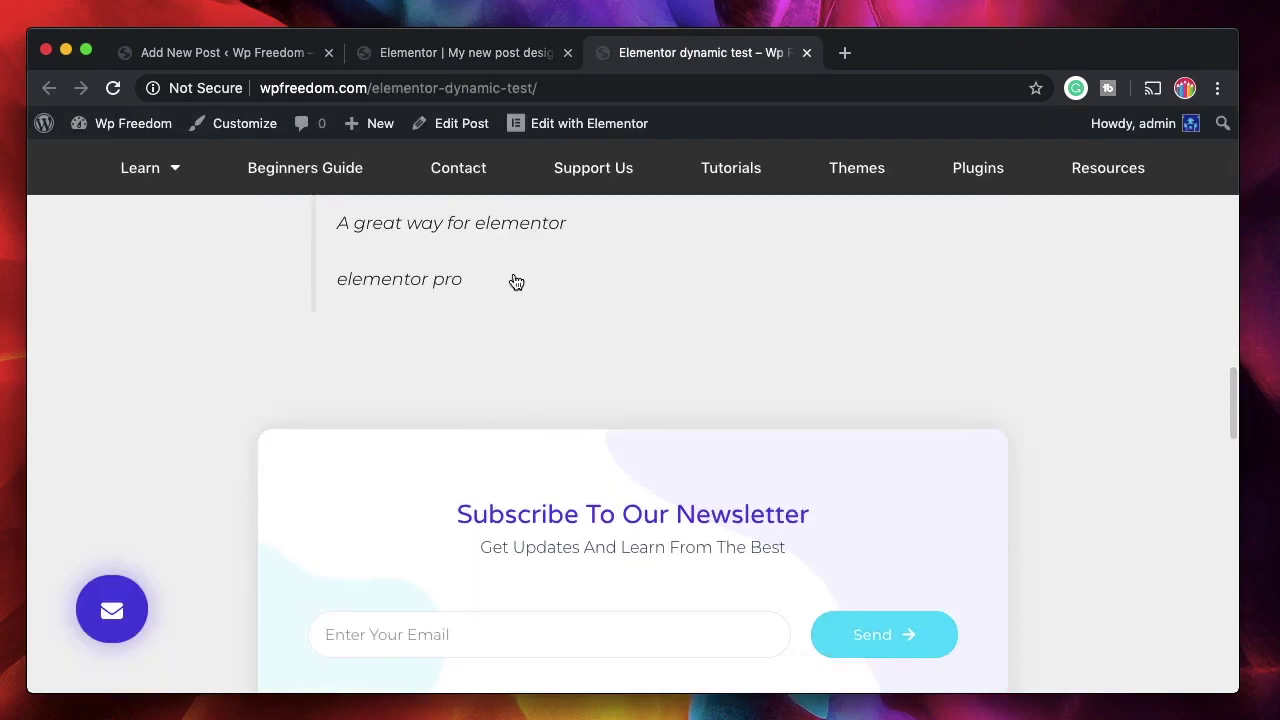
# Step: Review the template's newsletter section in Elementor and inspect the settings of its Post Navigation widget
pyautogui.click(458, 56)
pyautogui.scroll(-3, 566, 566)
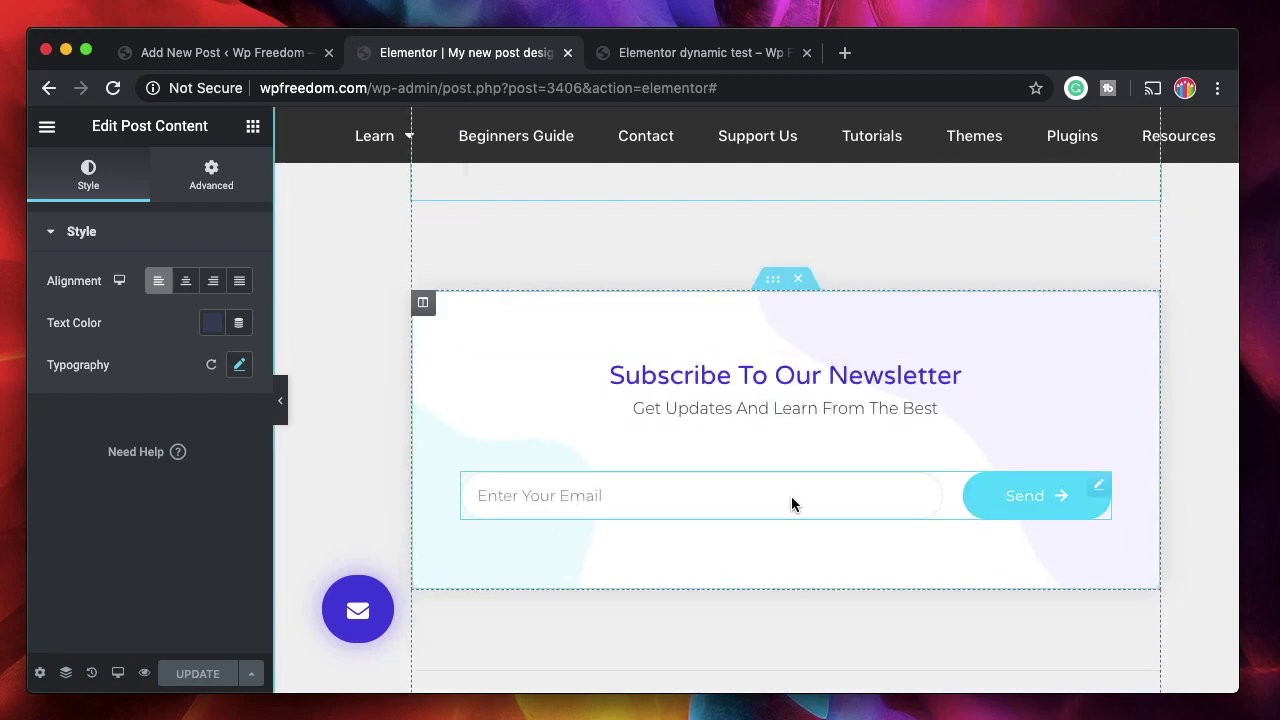
pyautogui.scroll(-3, 720, 450)
pyautogui.scroll(-2, 681, 490)
pyautogui.scroll(1, 681, 489)
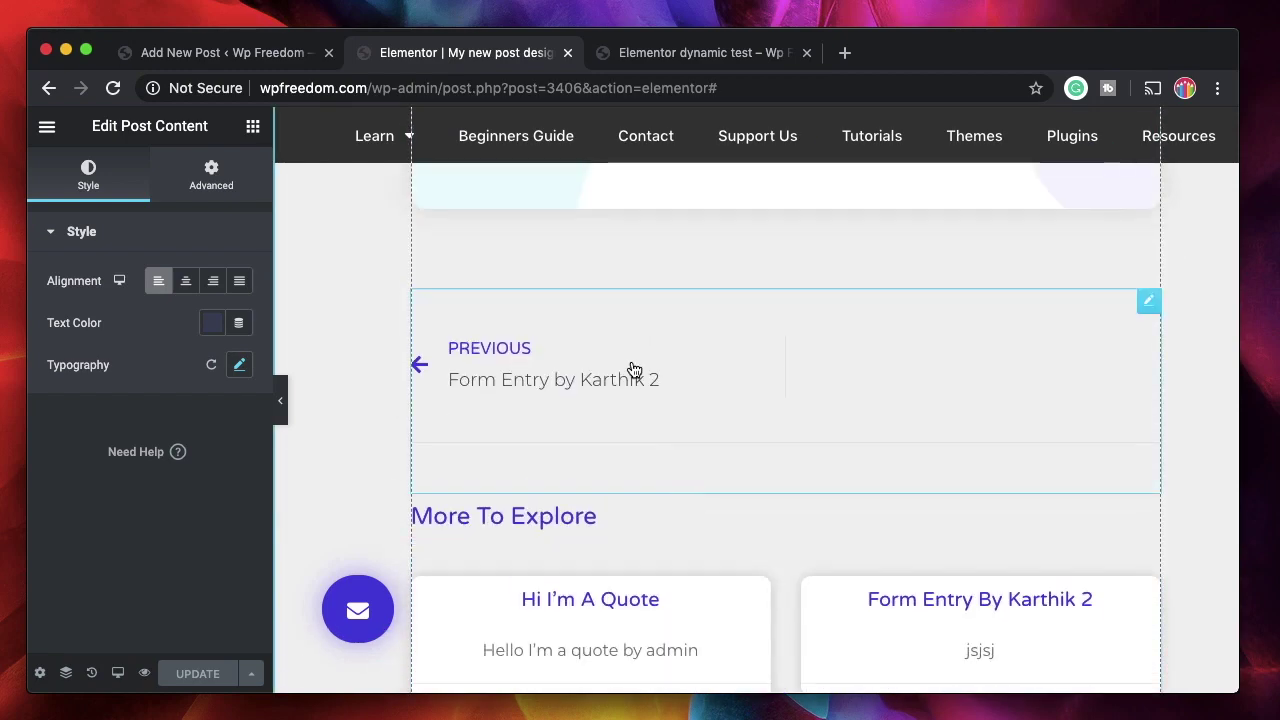
pyautogui.click(1155, 303)
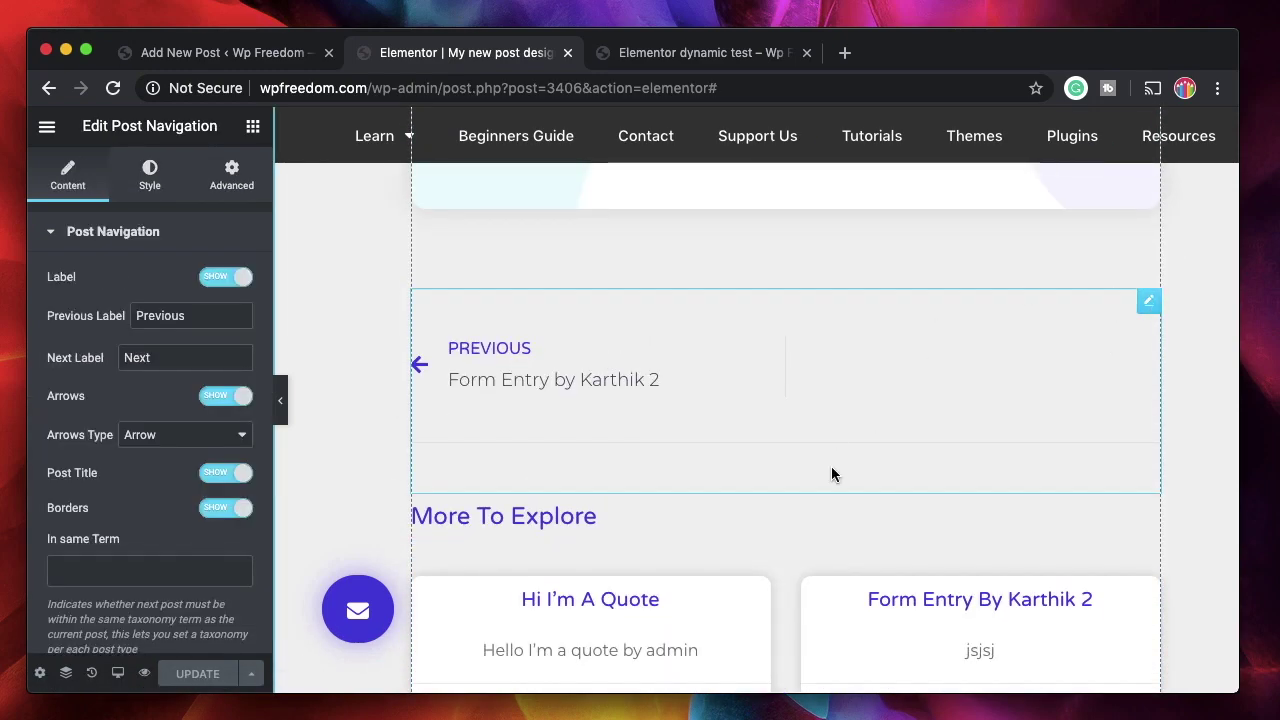
# Step: Inspect the template's More To Explore heading and Posts widget, and view the call-to-action section below them
pyautogui.scroll(-3, 828, 466)
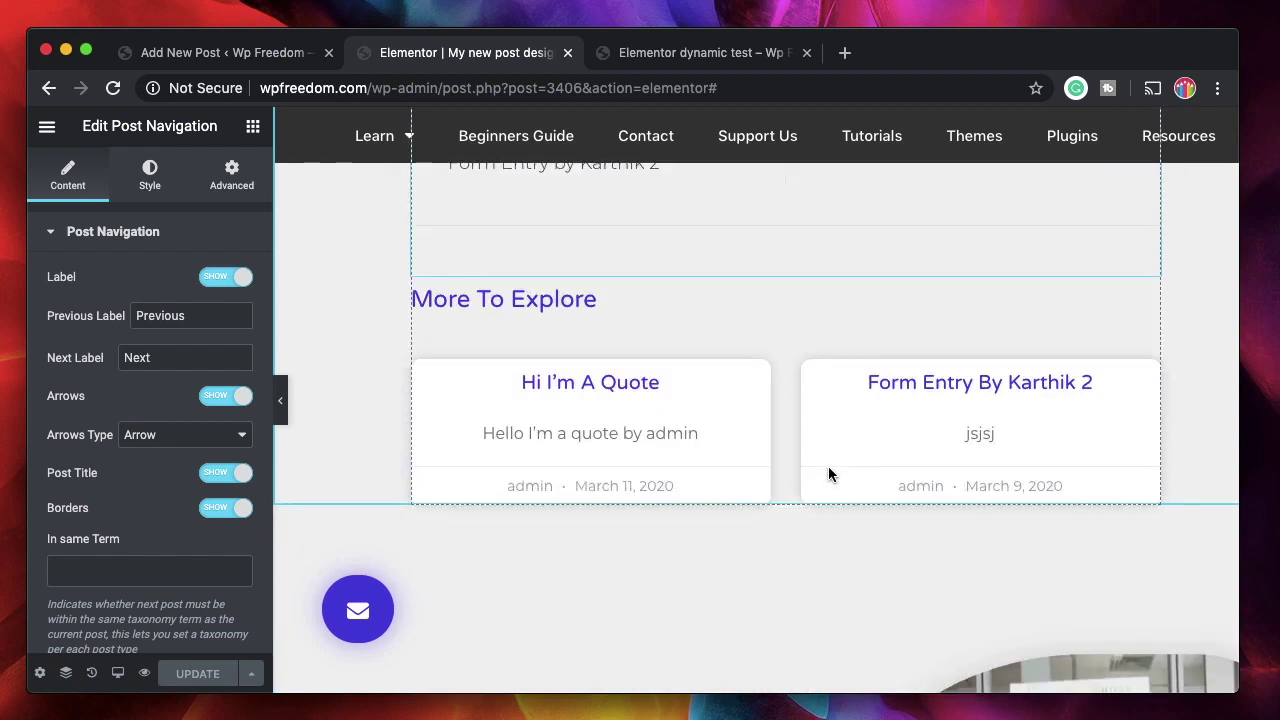
pyautogui.click(855, 299)
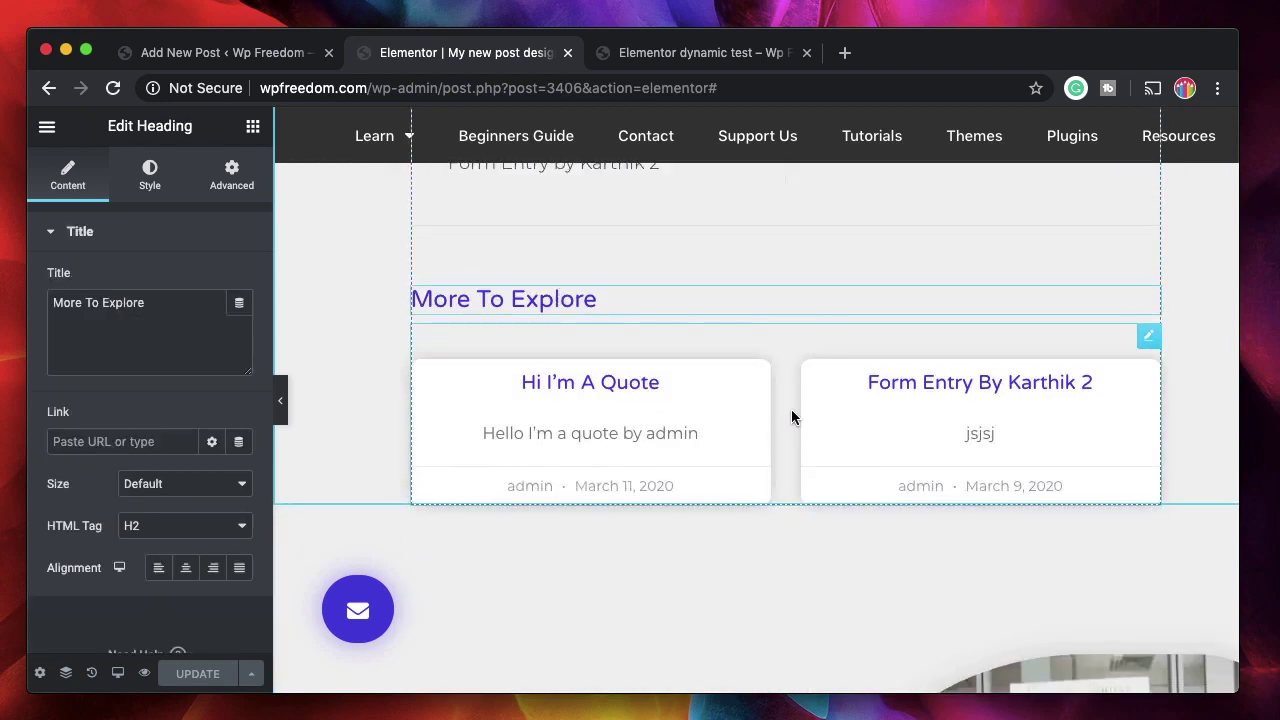
pyautogui.click(681, 426)
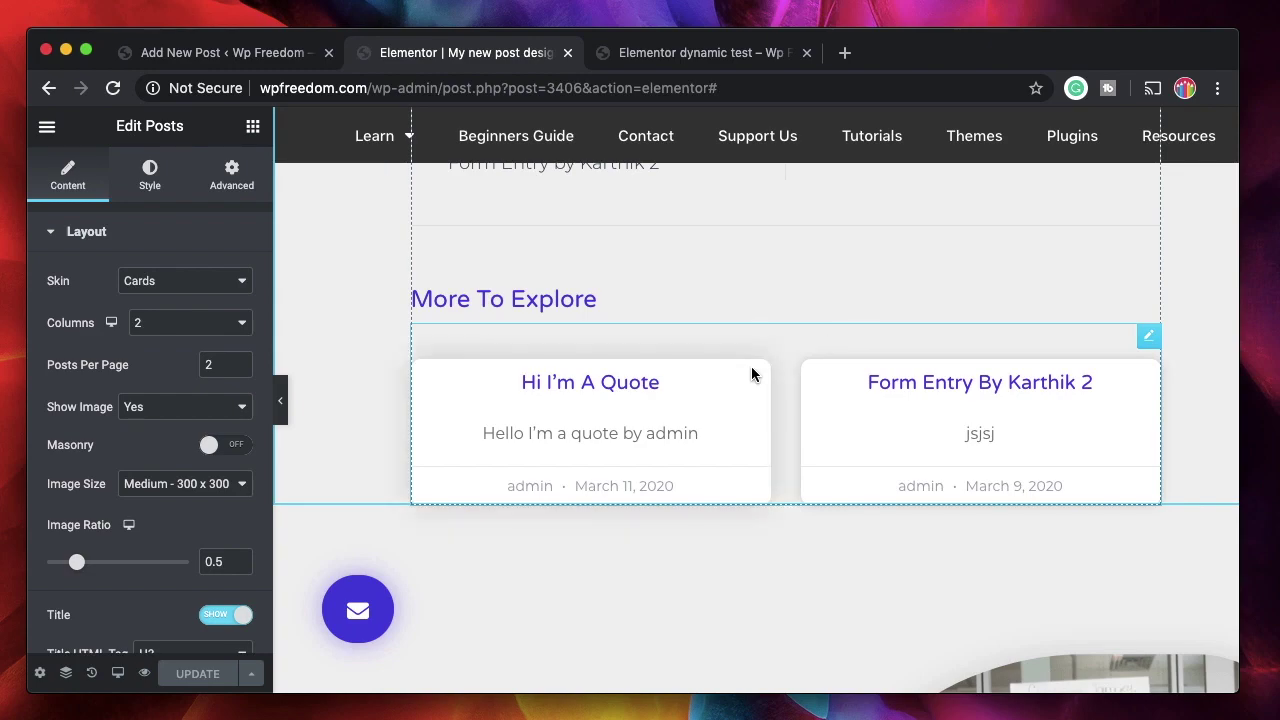
pyautogui.scroll(-4, 751, 370)
pyautogui.scroll(-4, 751, 366)
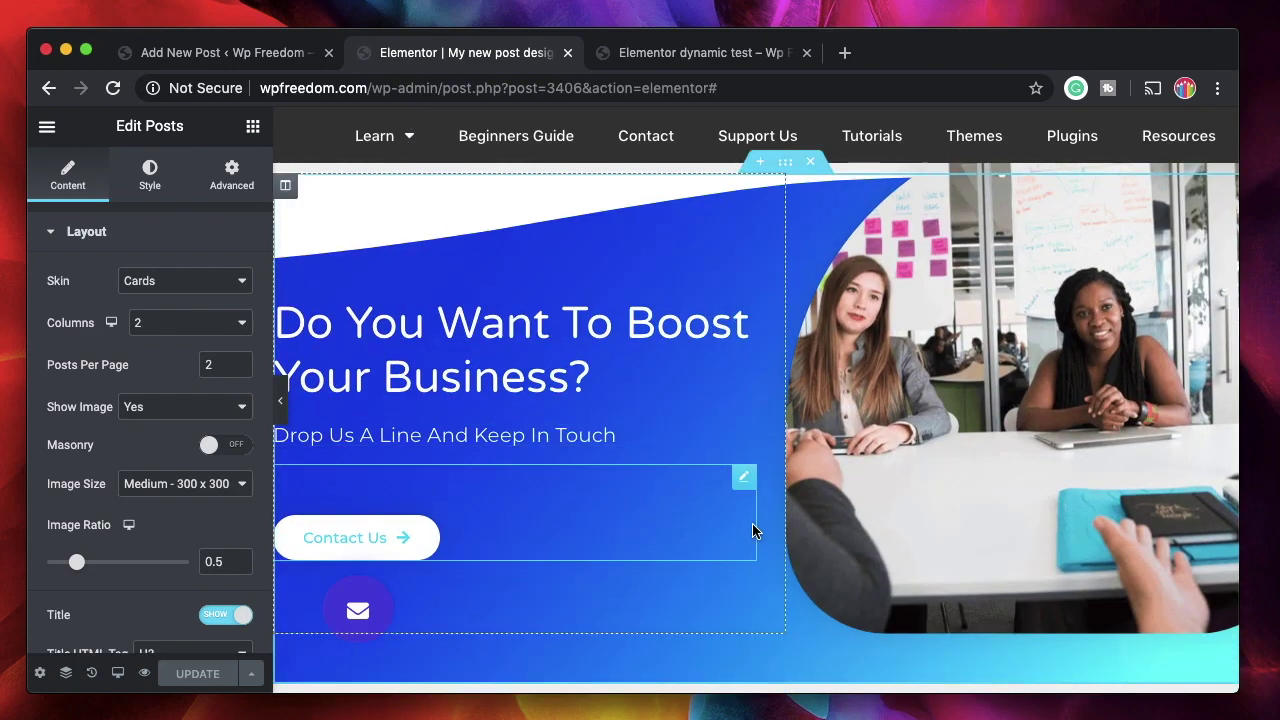
pyautogui.scroll(-5, 752, 530)
pyautogui.scroll(6, 751, 529)
# Step: Check the header, title and post info of the live post
pyautogui.click(685, 54)
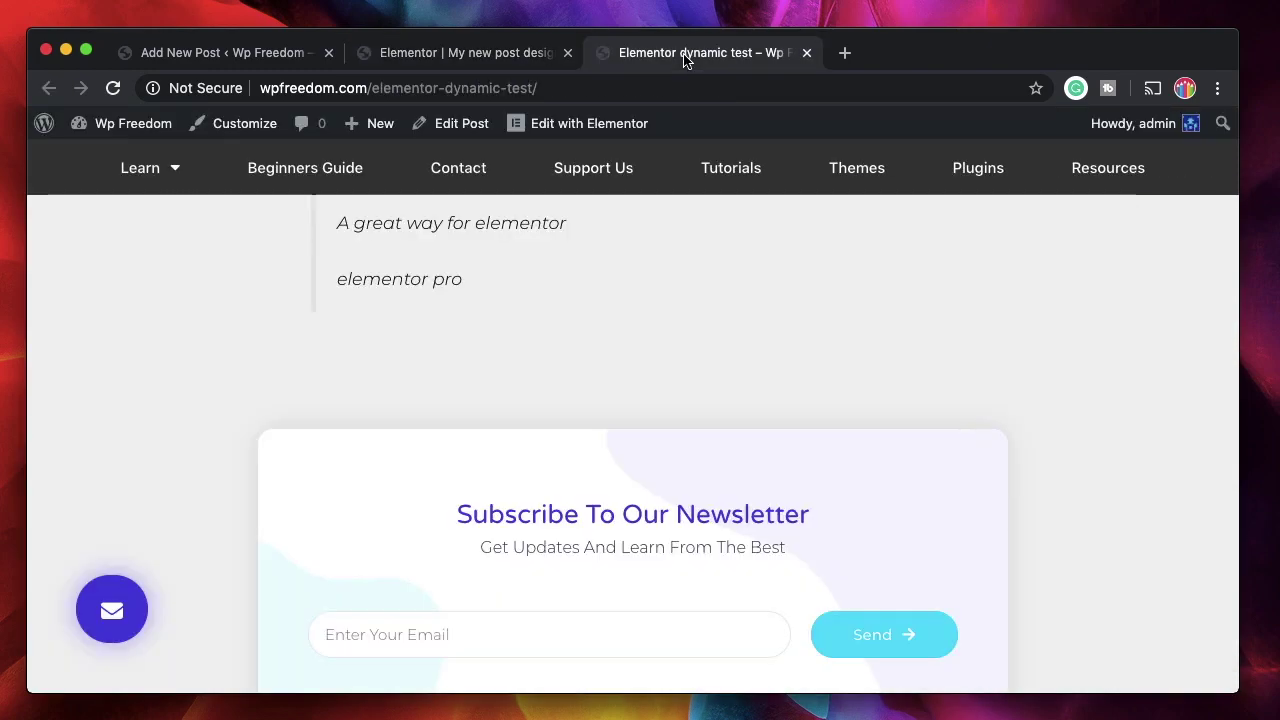
pyautogui.scroll(15, 631, 346)
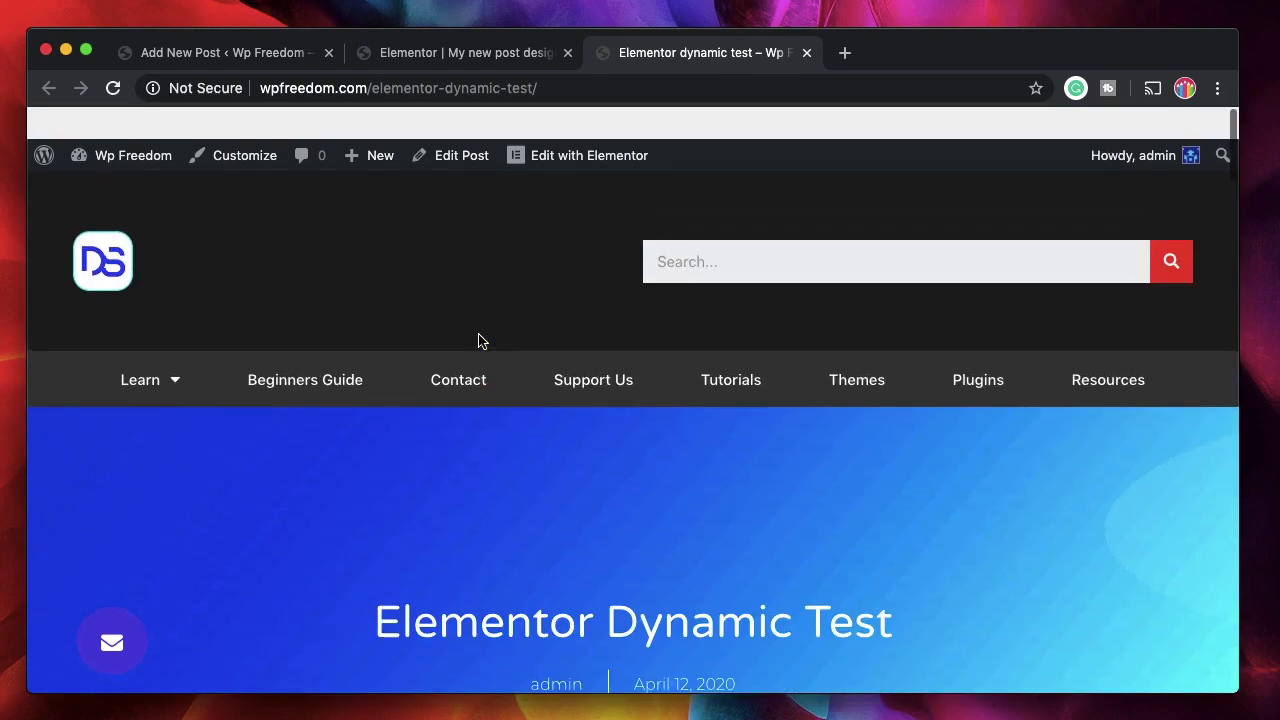
pyautogui.scroll(-2, 740, 533)
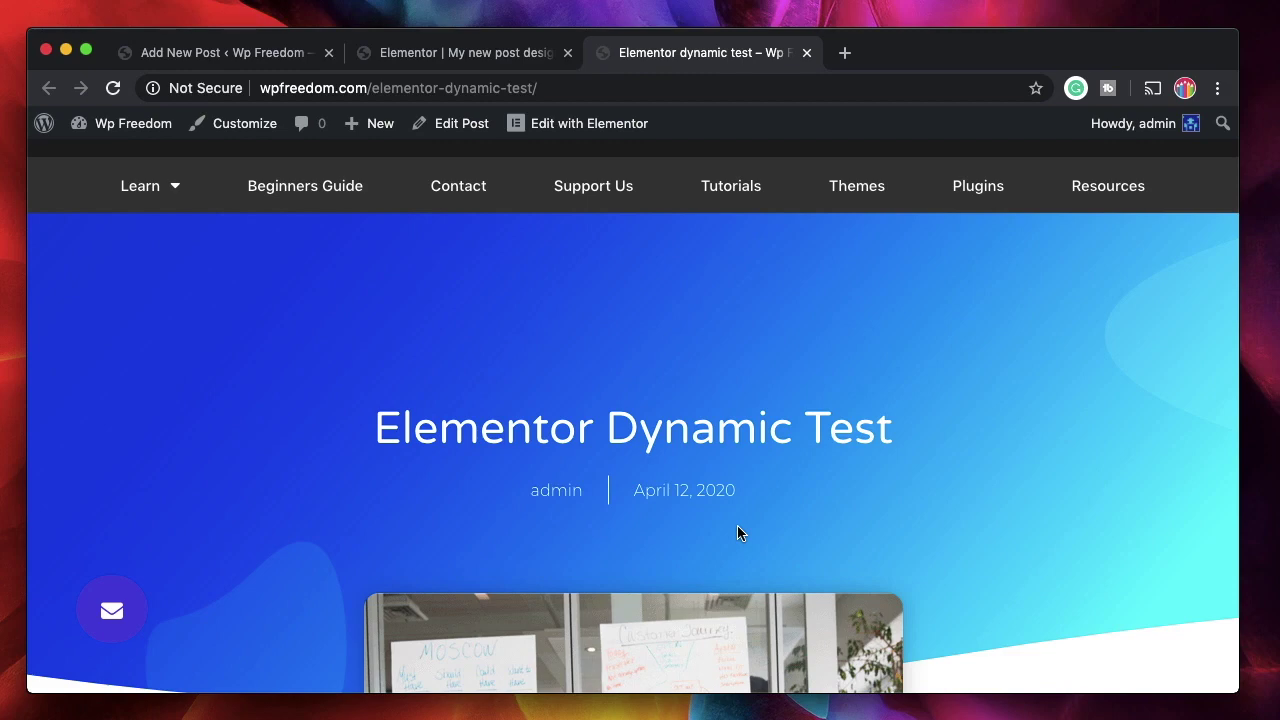
# Step: Open the display conditions of the post template in Elementor and remove the include condition for all posts
pyautogui.click(483, 52)
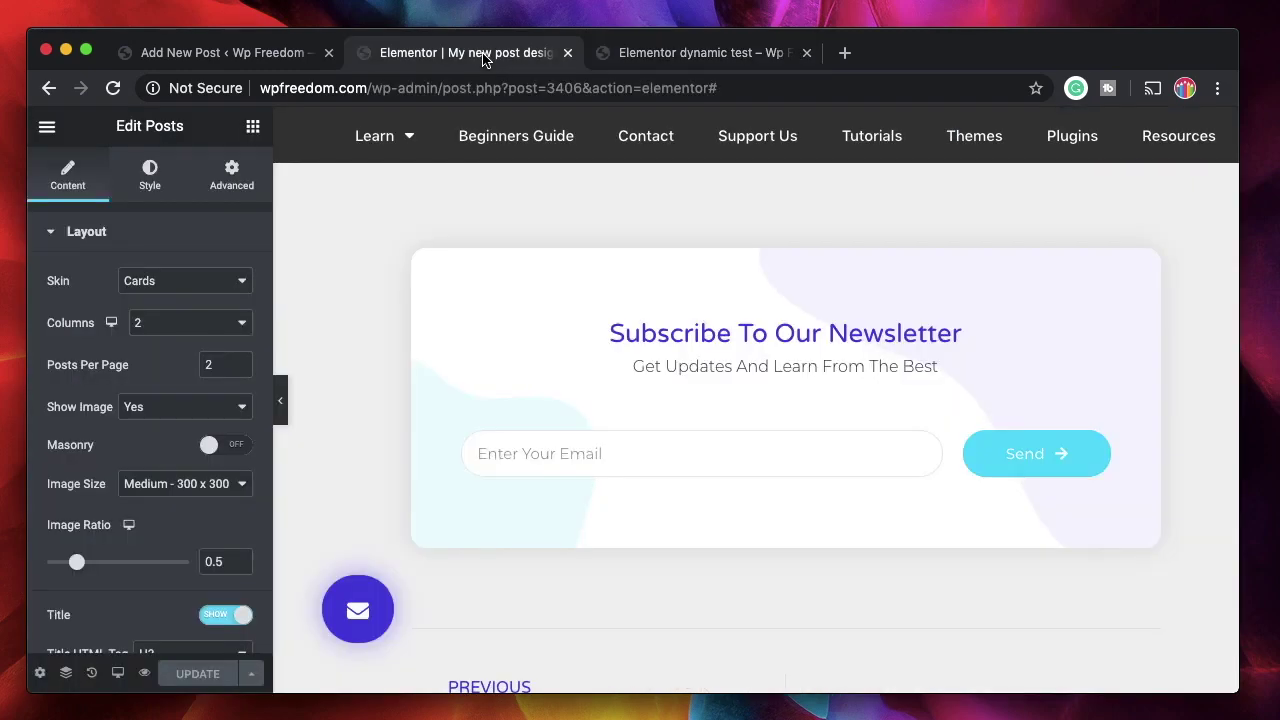
pyautogui.click(257, 677)
pyautogui.click(165, 589)
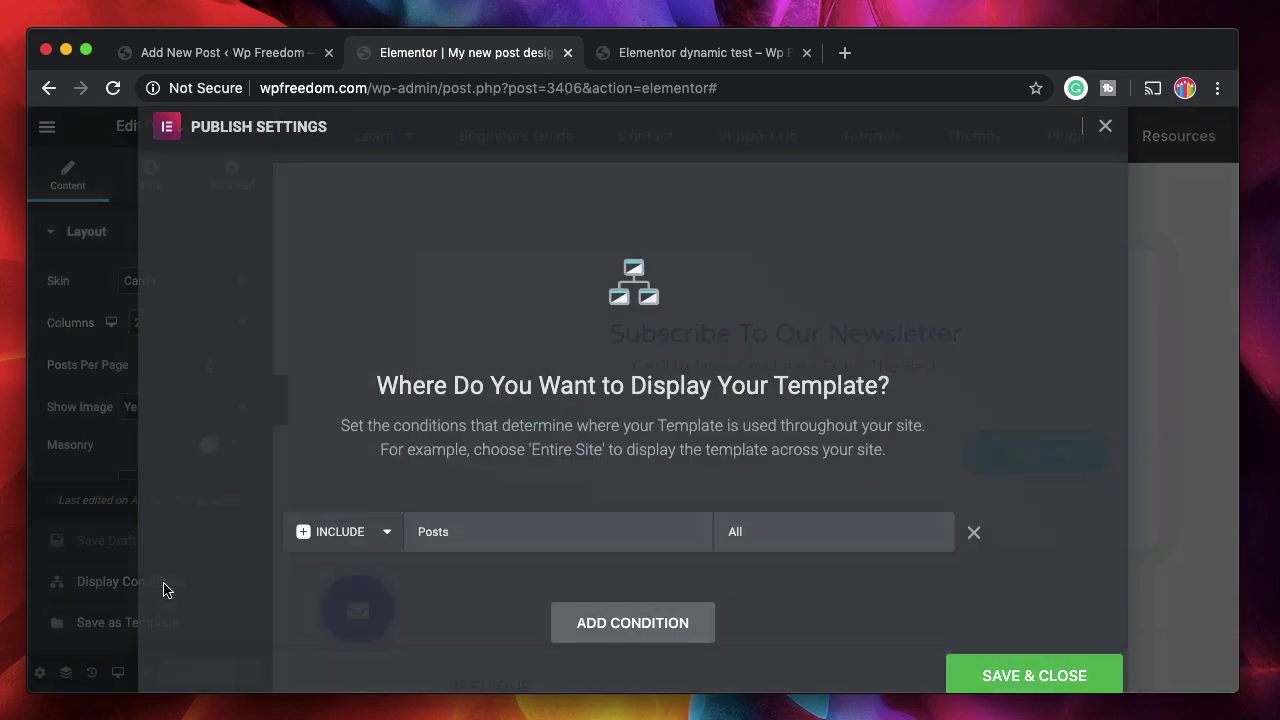
pyautogui.click(974, 532)
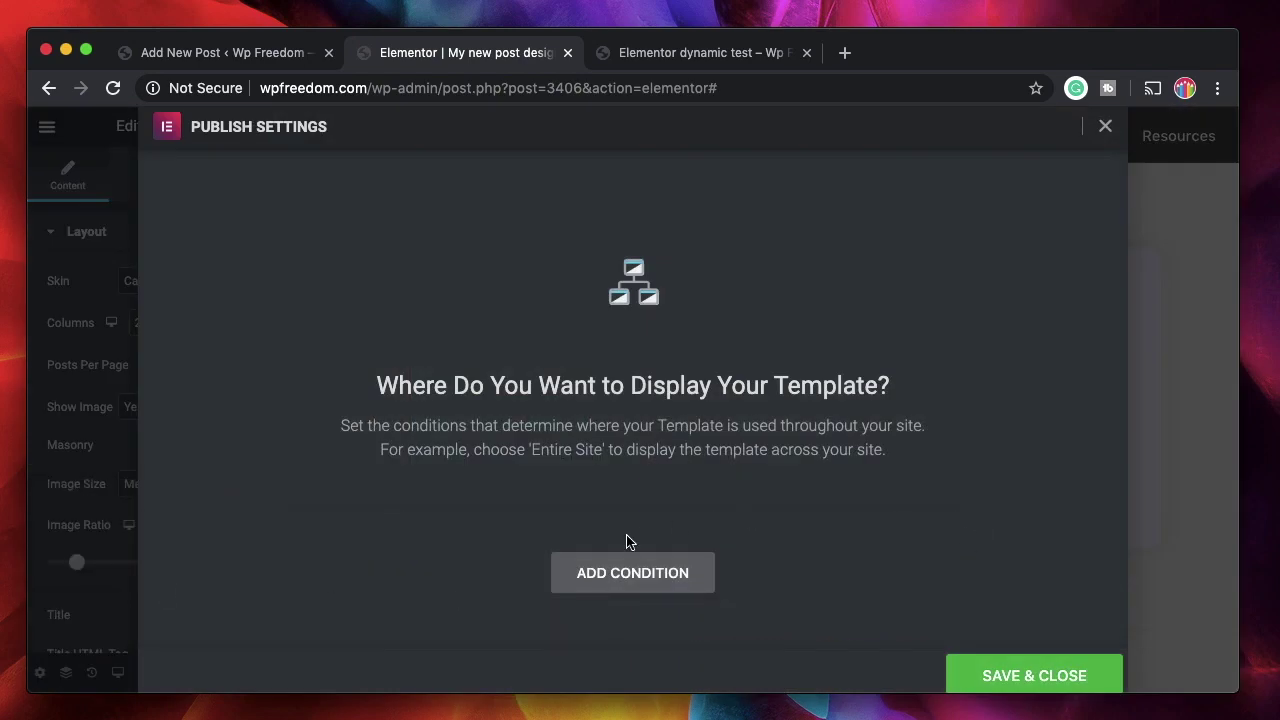
# Step: Add an include condition for posts In Category Beginners Guide, and save the template's display settings
pyautogui.click(660, 578)
pyautogui.click(568, 531)
pyautogui.click(480, 606)
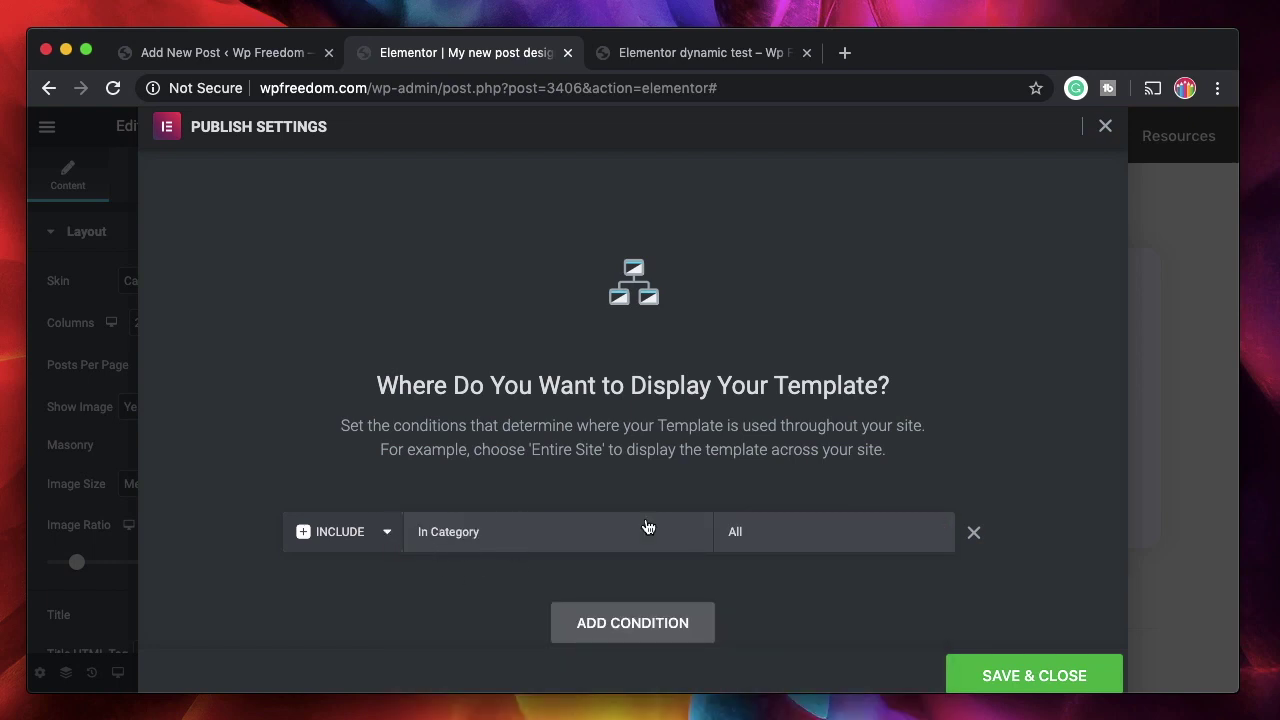
pyautogui.click(767, 533)
pyautogui.write('beg')
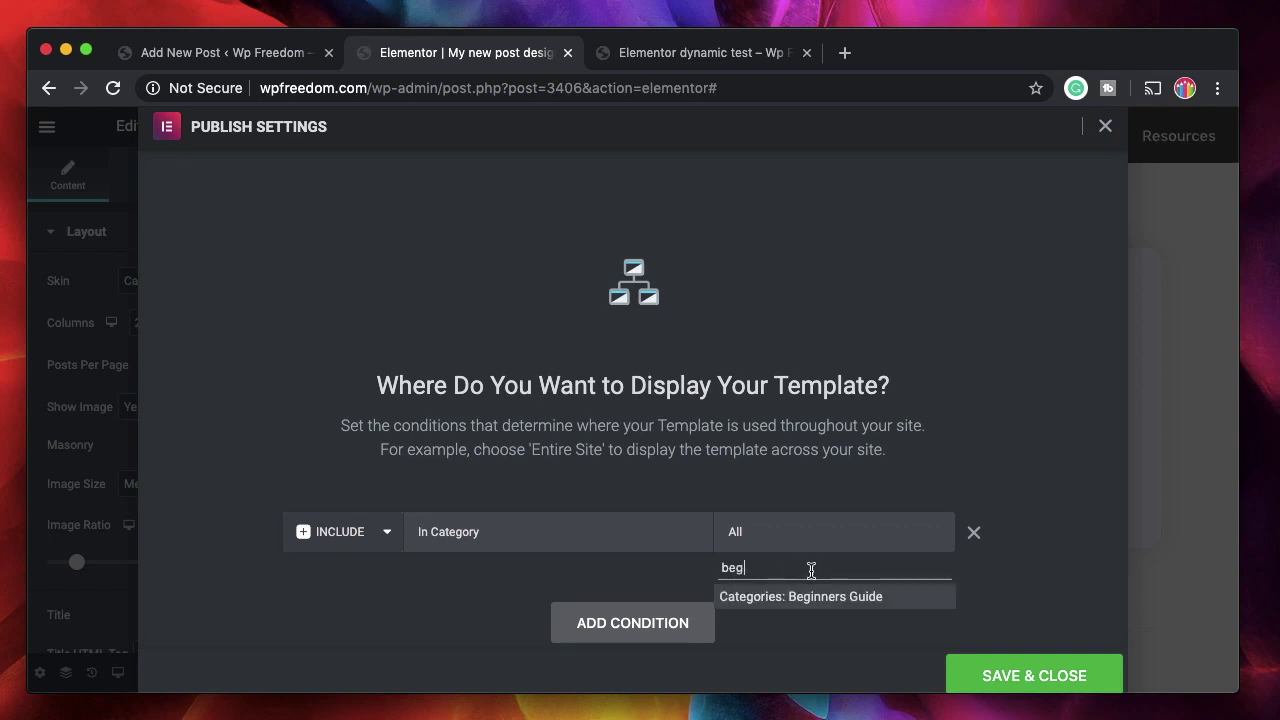
pyautogui.click(806, 598)
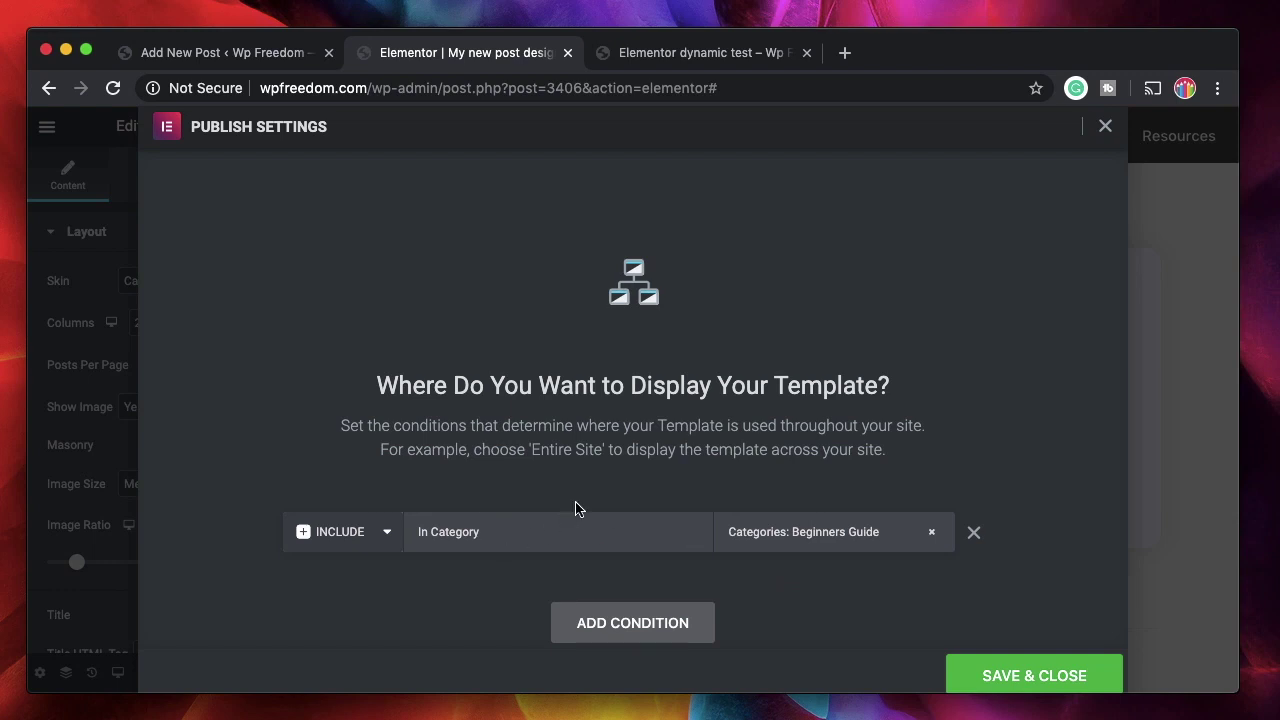
pyautogui.click(1034, 676)
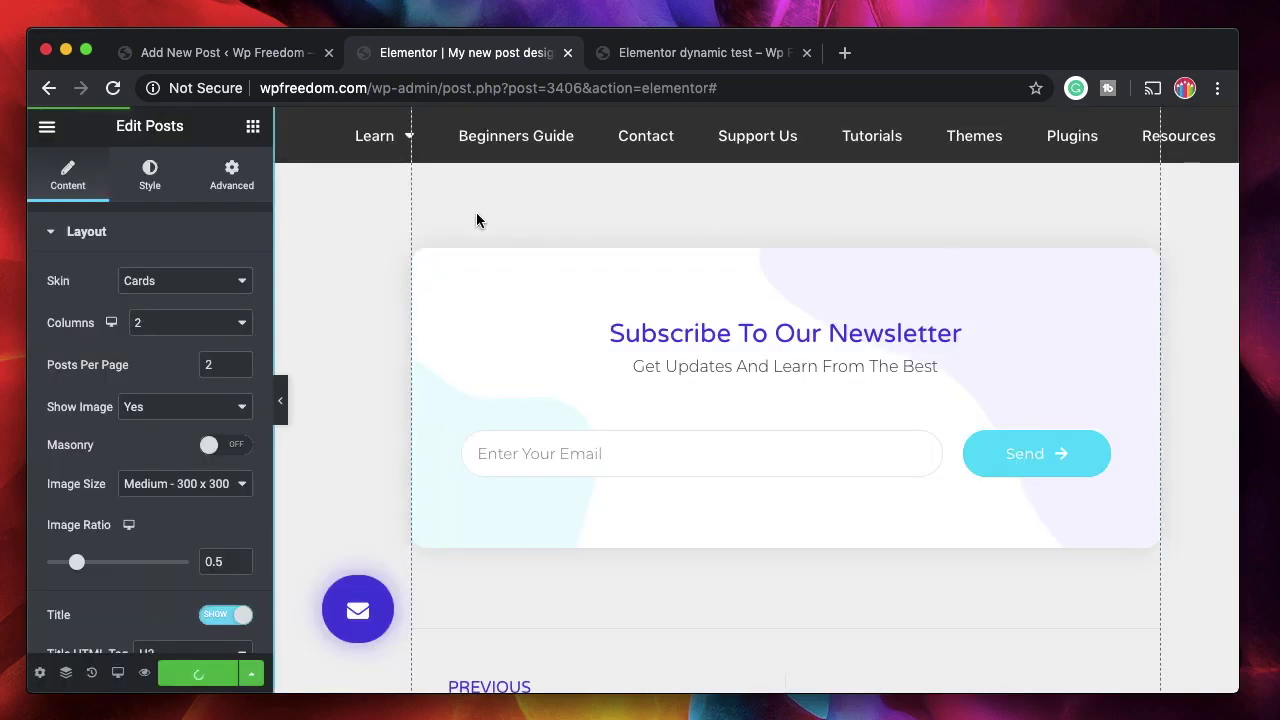
# Step: Reload the live Elementor dynamic test post and examine its layout under the new display condition
pyautogui.click(688, 55)
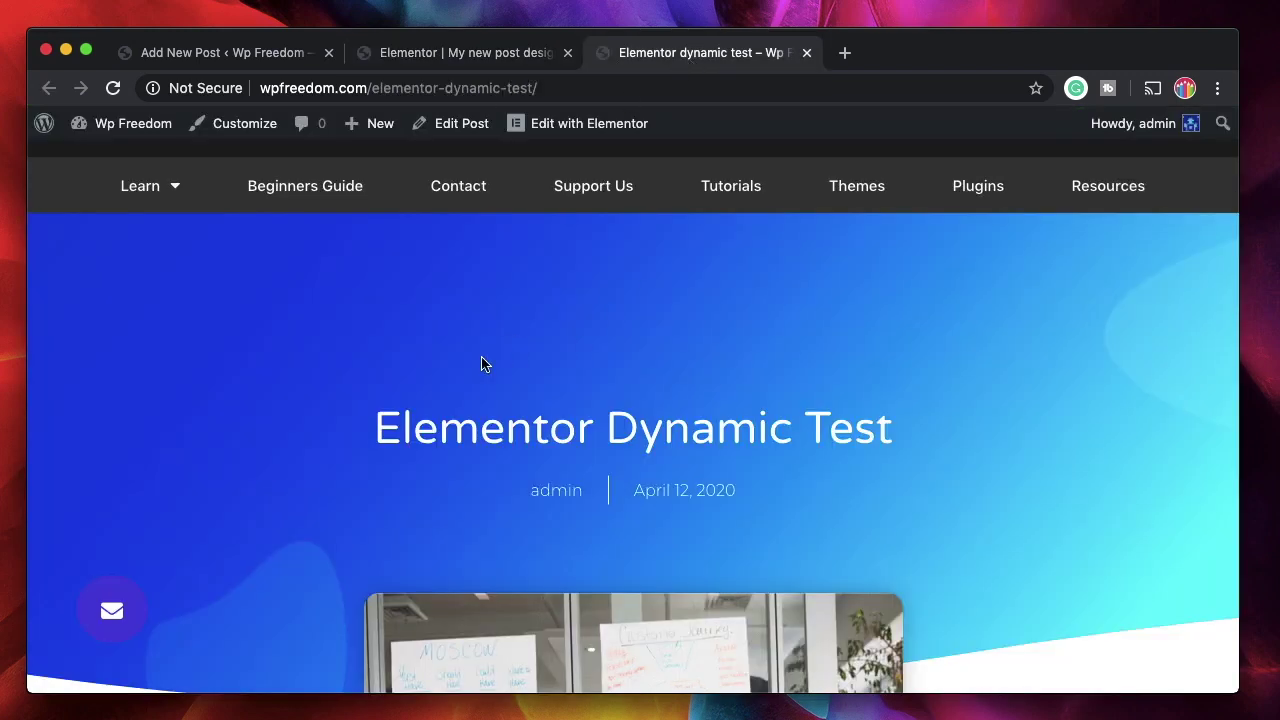
pyautogui.click(218, 53)
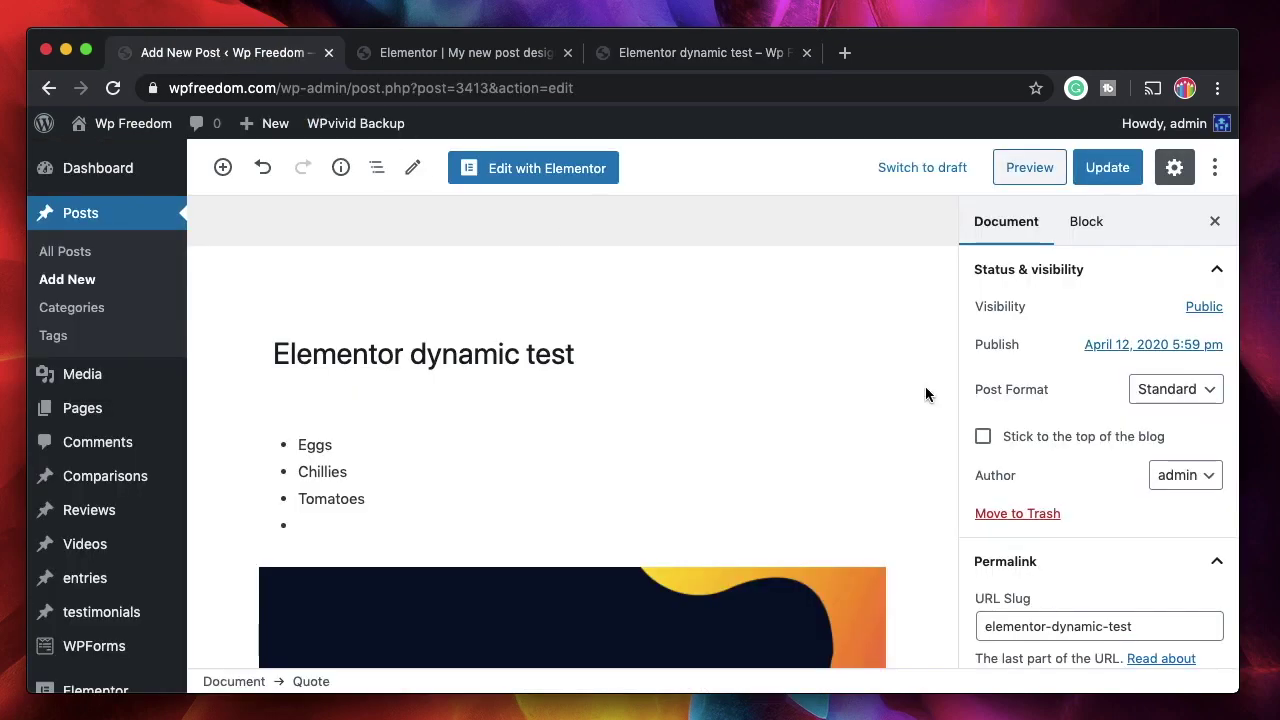
pyautogui.click(688, 47)
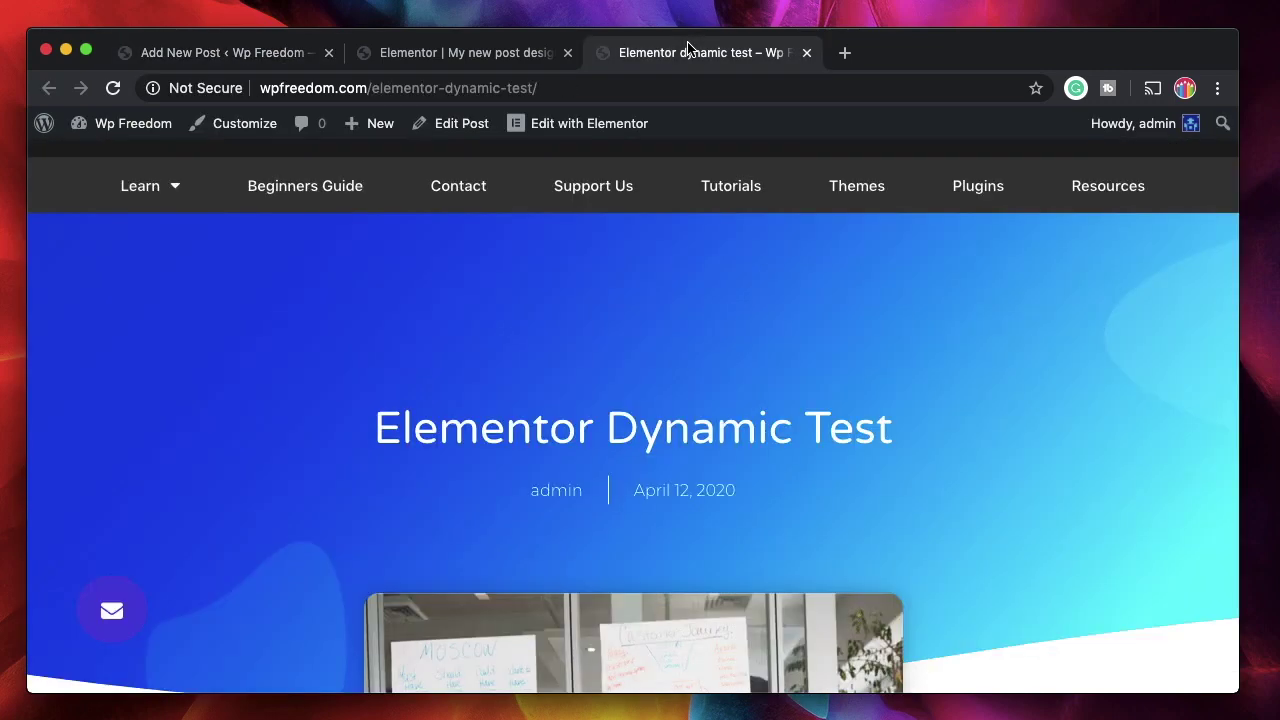
pyautogui.click(112, 88)
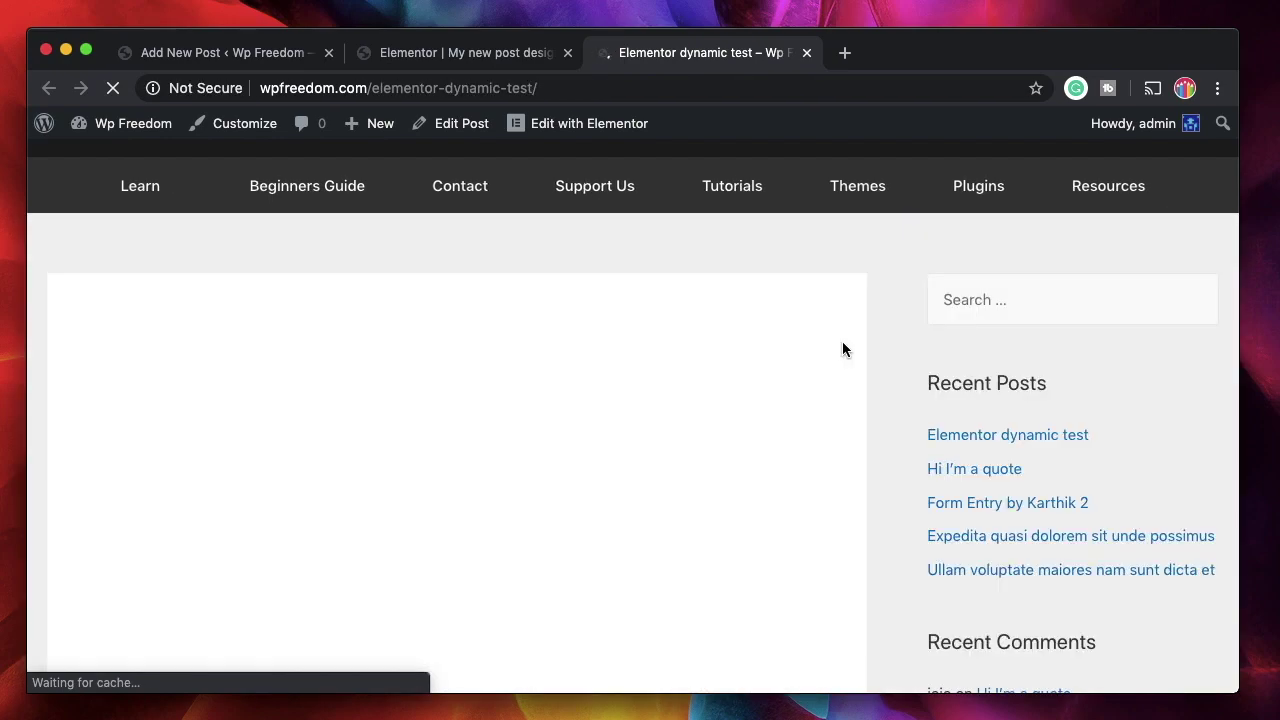
pyautogui.scroll(-15, 657, 457)
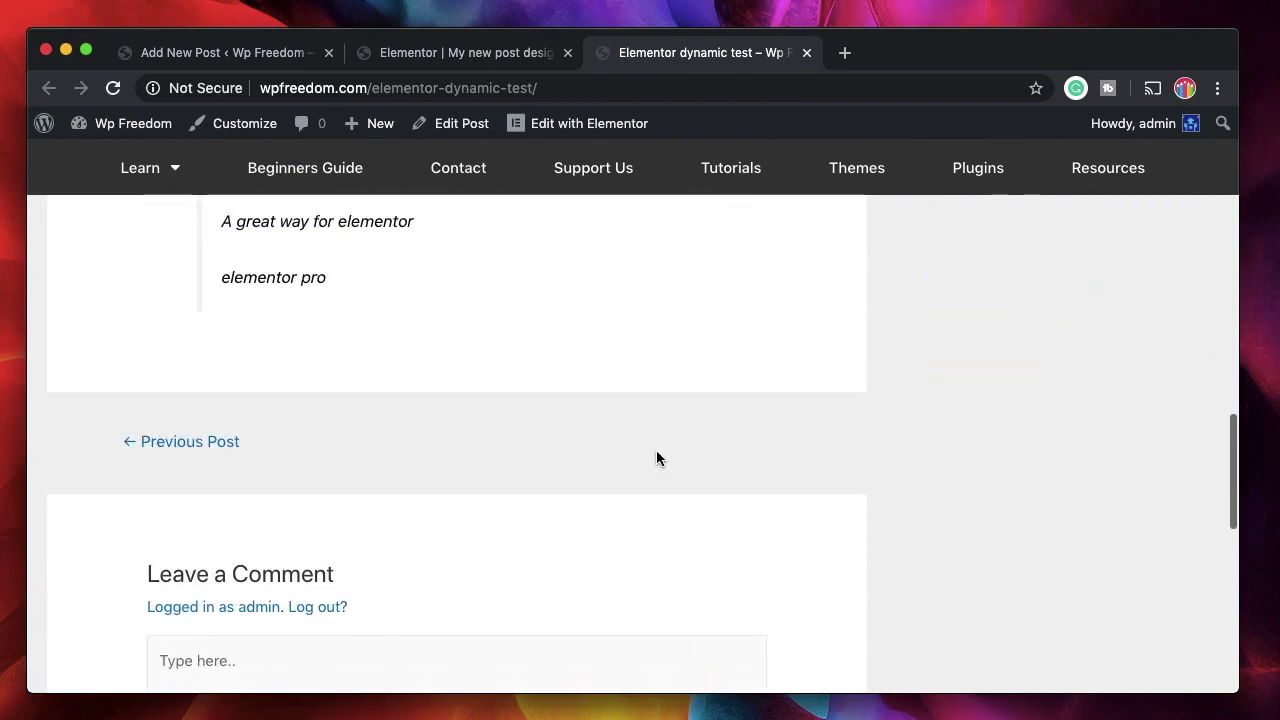
pyautogui.scroll(10, 657, 457)
pyautogui.scroll(10, 657, 457)
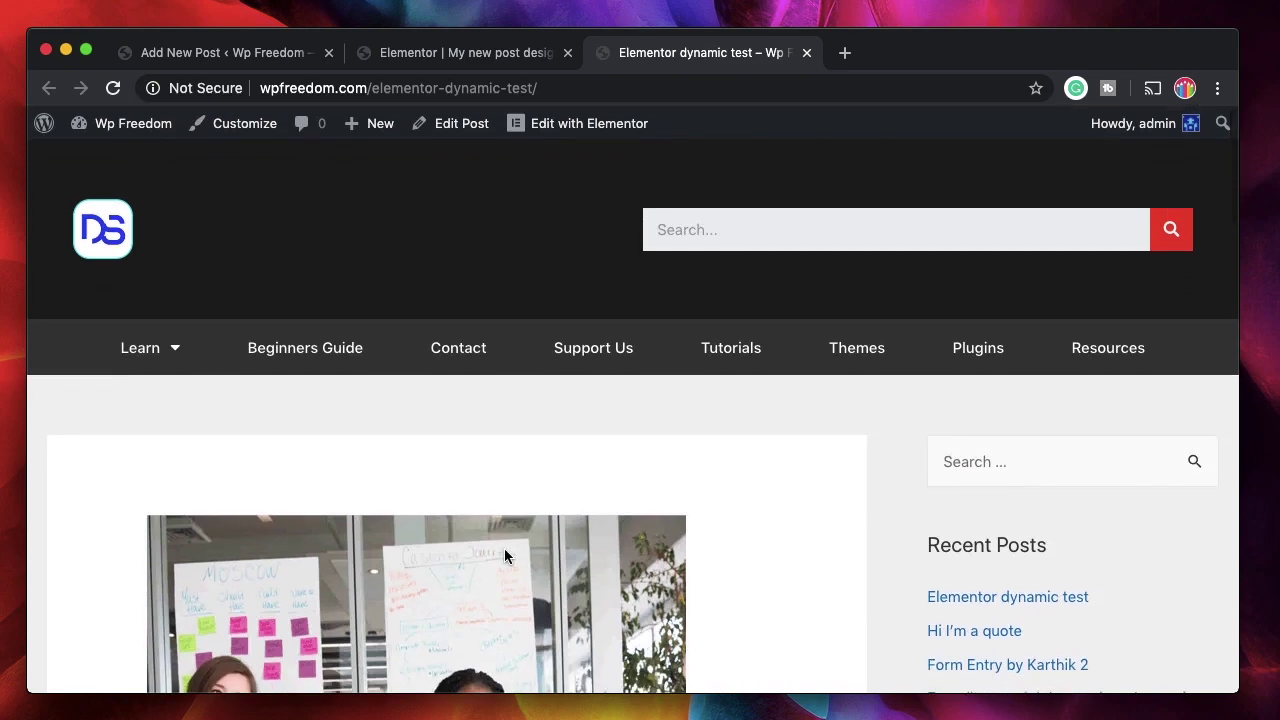
pyautogui.scroll(-1, 484, 569)
pyautogui.scroll(-2, 450, 558)
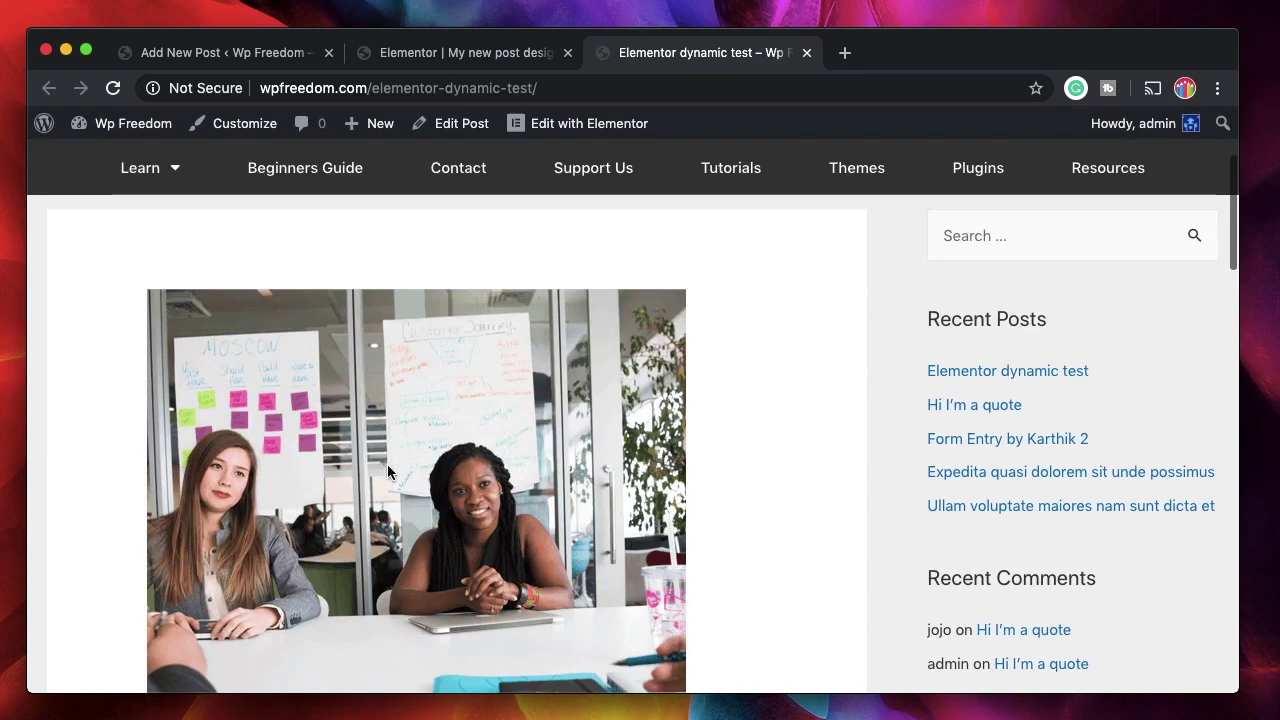
# Step: Return to the single post template in the Elementor editor
pyautogui.click(449, 52)
pyautogui.click(271, 59)
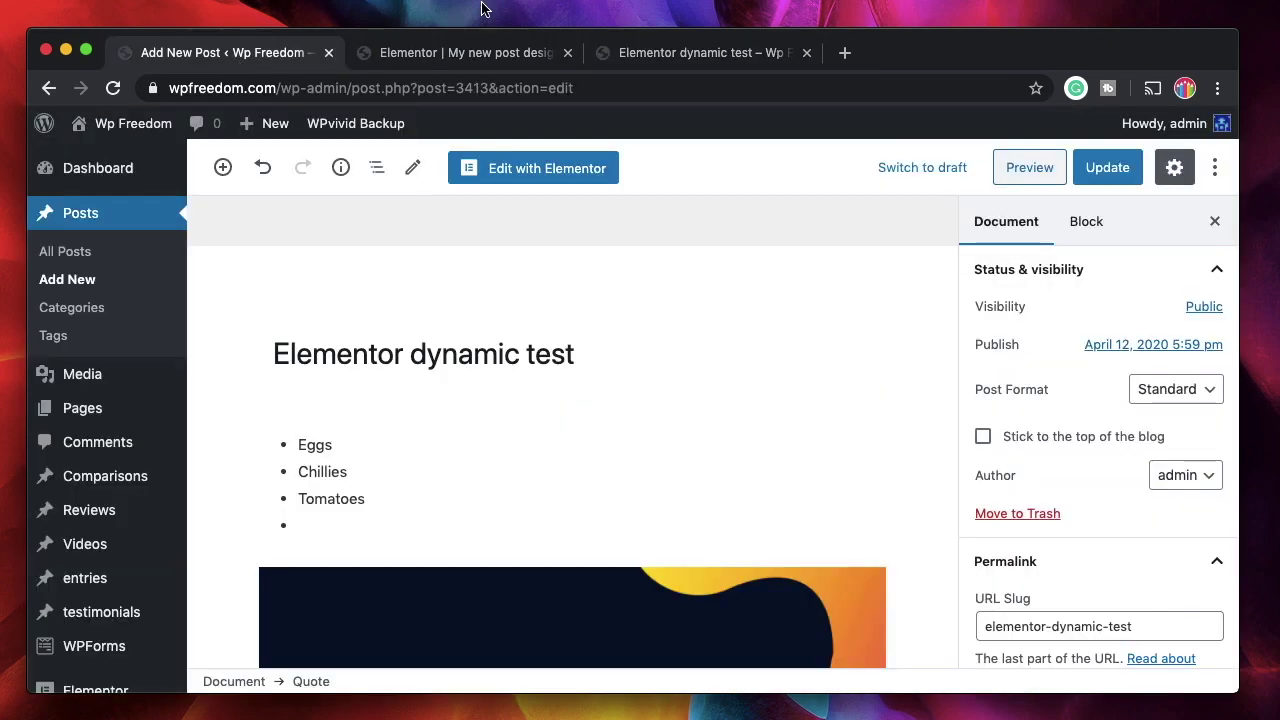
pyautogui.click(478, 60)
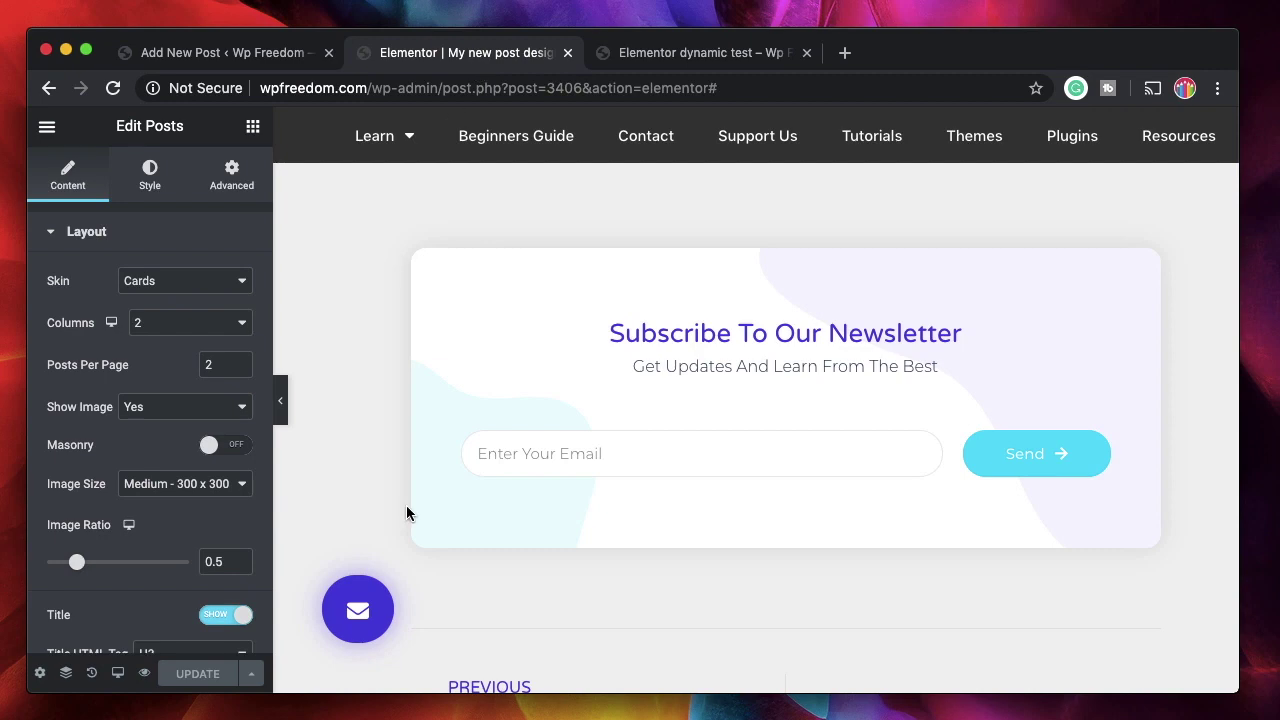
# Step: Review the template's display condition, and switch the Elementor dynamic test post's category from Tutorials to Beginners Guide, updating the post
pyautogui.click(251, 673)
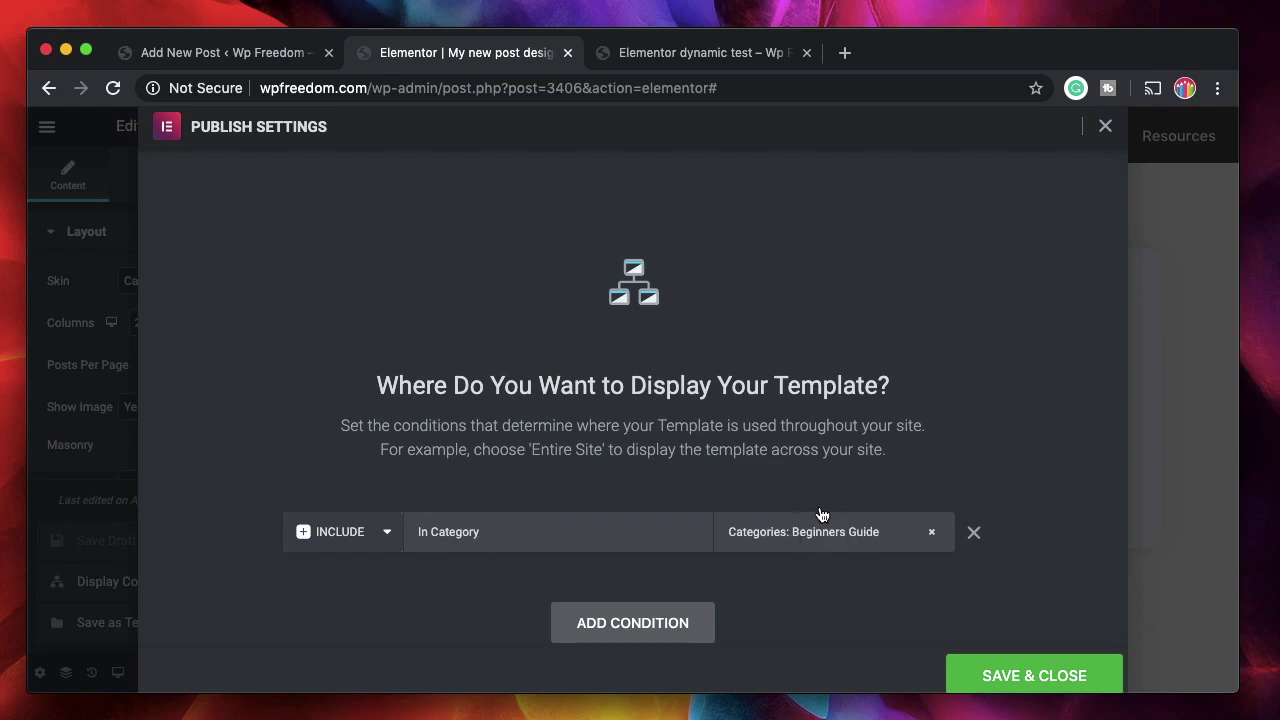
pyautogui.click(1105, 126)
pyautogui.click(230, 52)
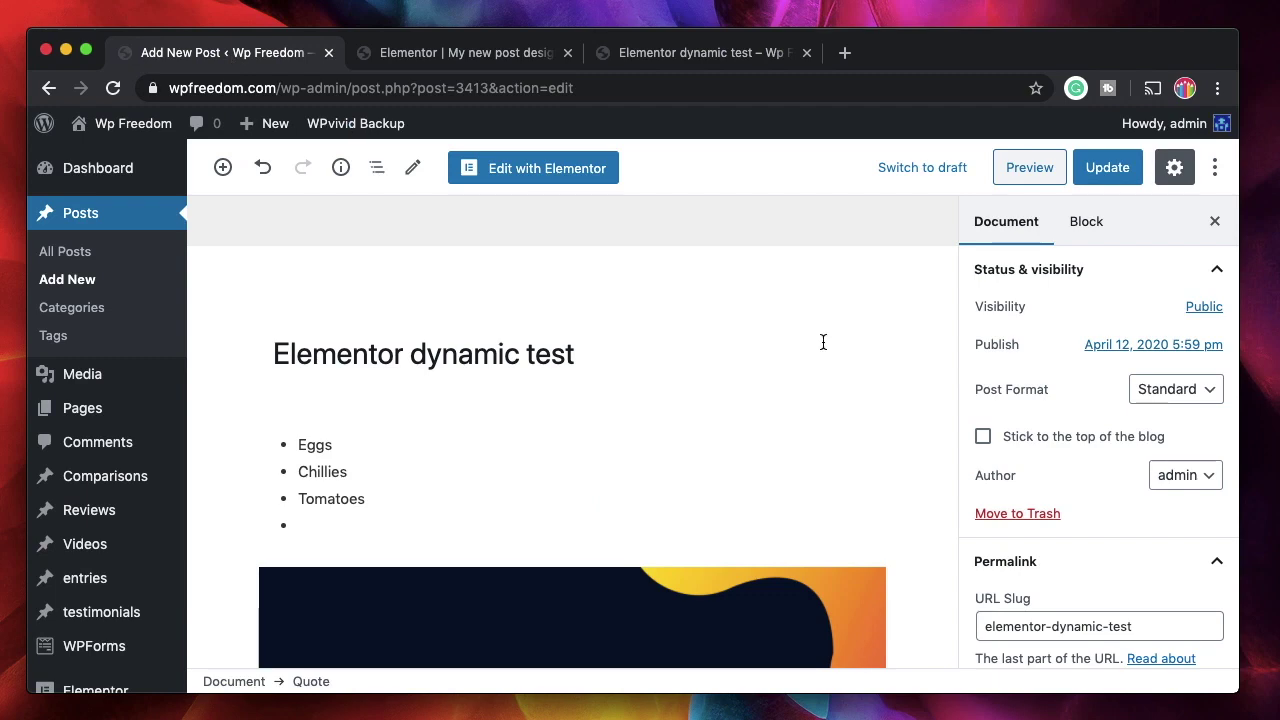
pyautogui.scroll(-5, 1096, 444)
pyautogui.scroll(1, 1077, 434)
pyautogui.click(1078, 434)
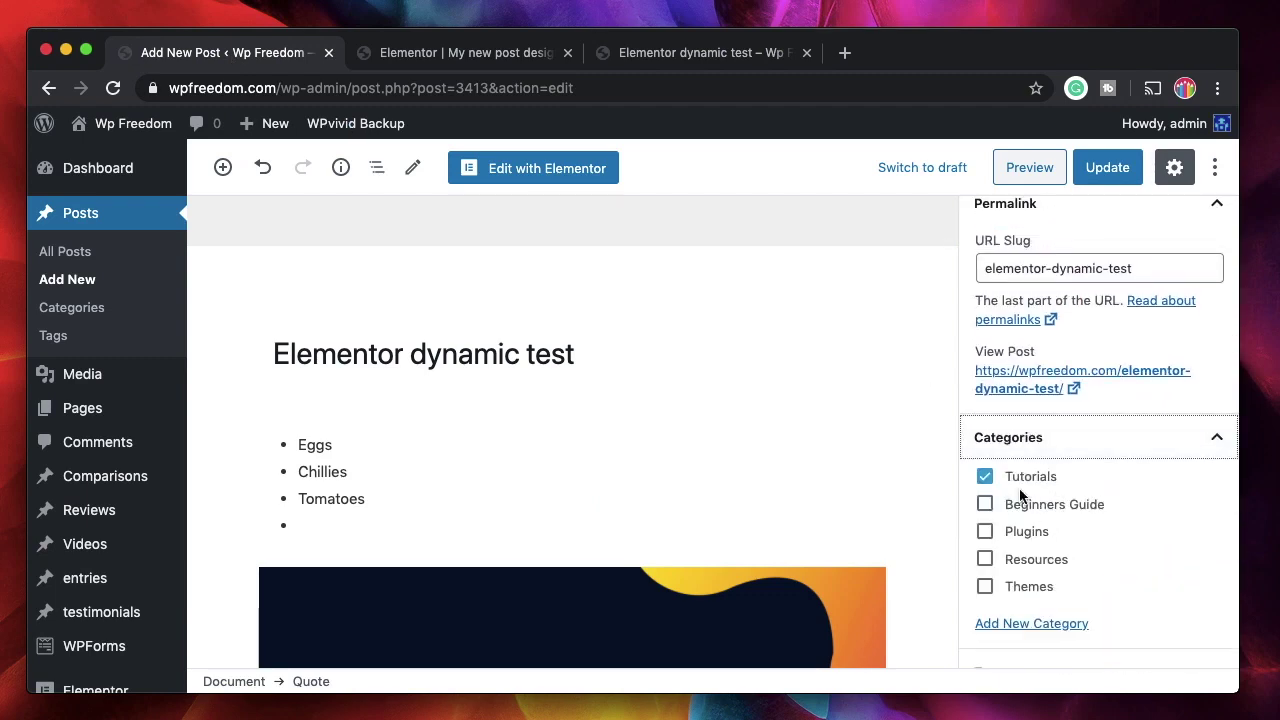
pyautogui.click(985, 477)
pyautogui.click(986, 505)
pyautogui.click(1105, 167)
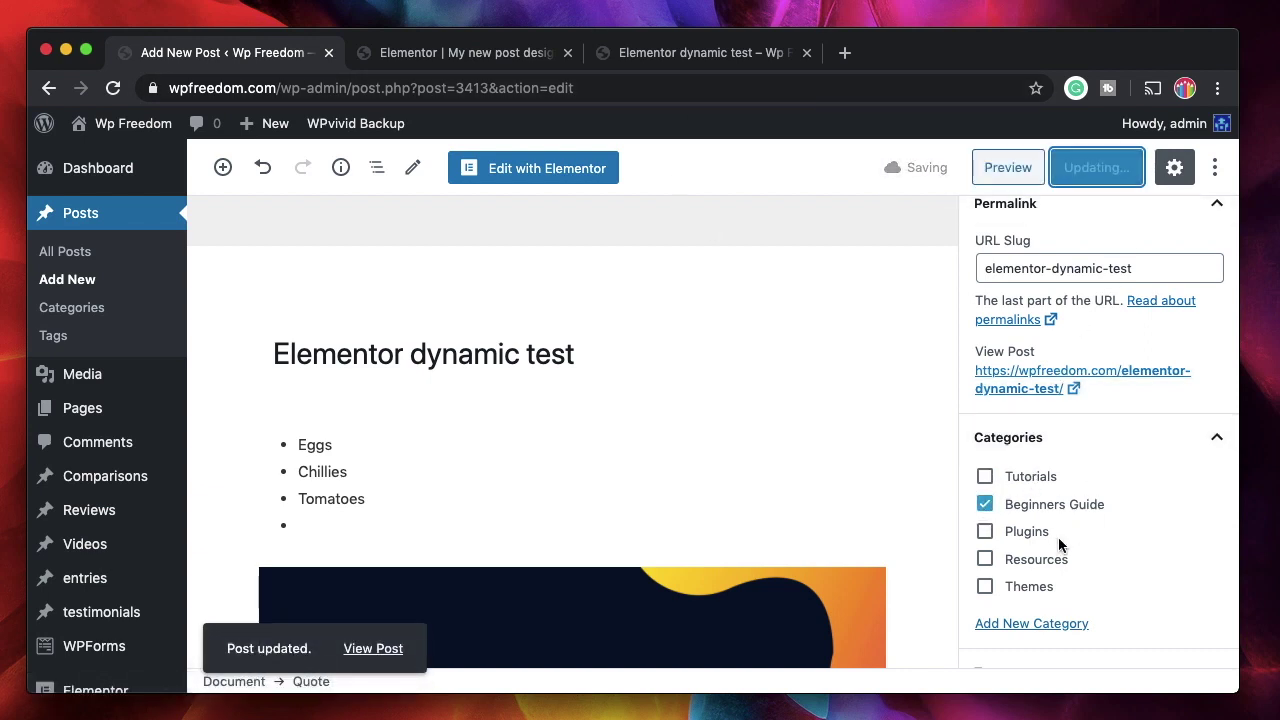
# Step: Reload the live Elementor dynamic test post and examine its layout with the Beginners Guide category assigned
pyautogui.click(688, 52)
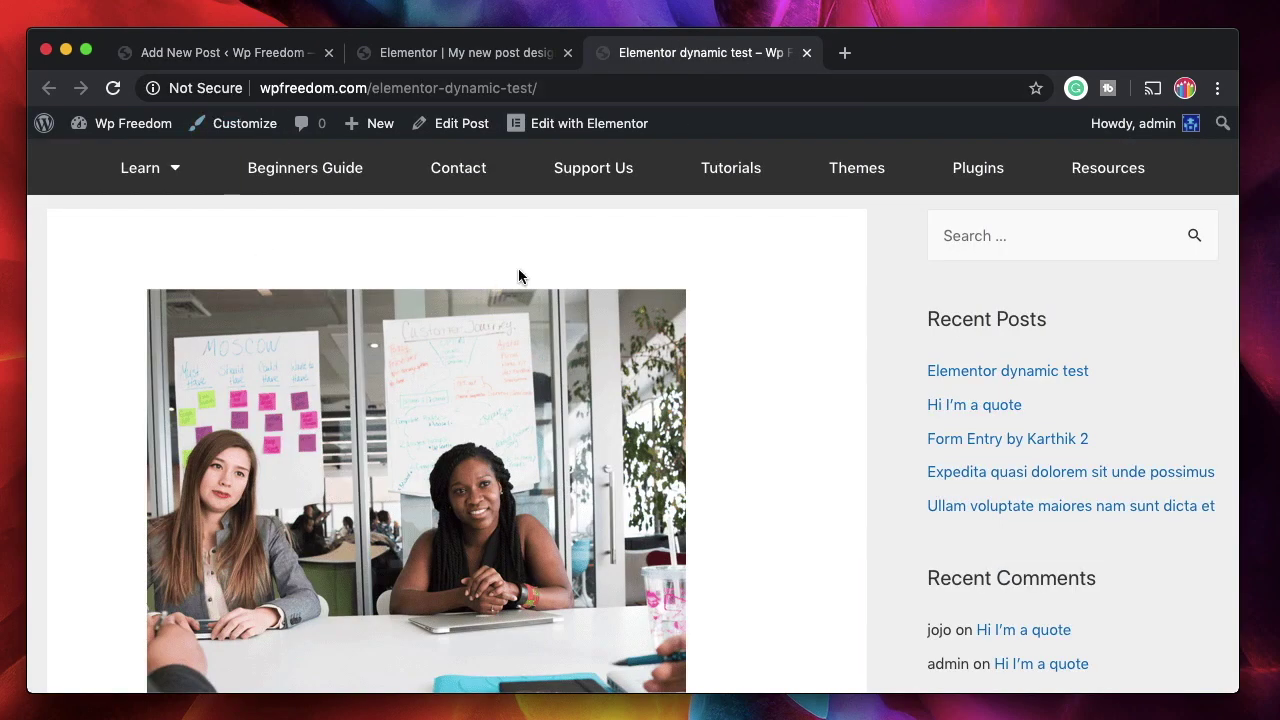
pyautogui.click(113, 88)
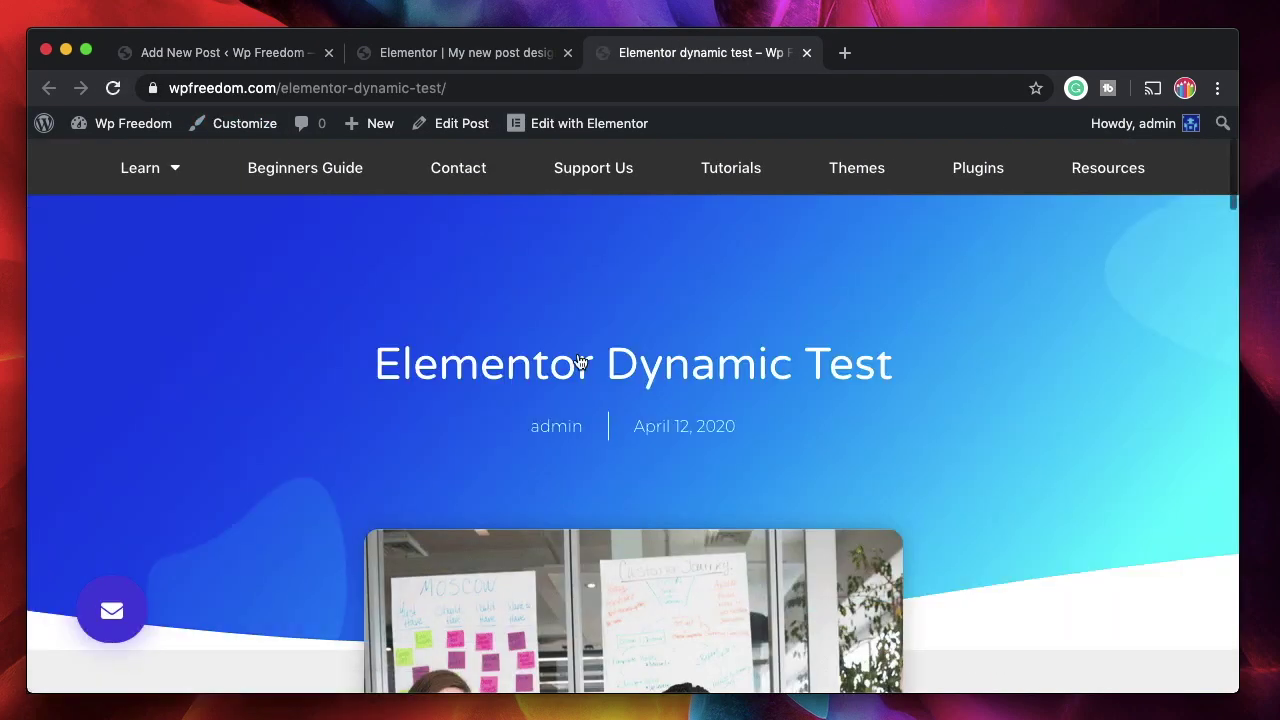
pyautogui.scroll(-15, 786, 434)
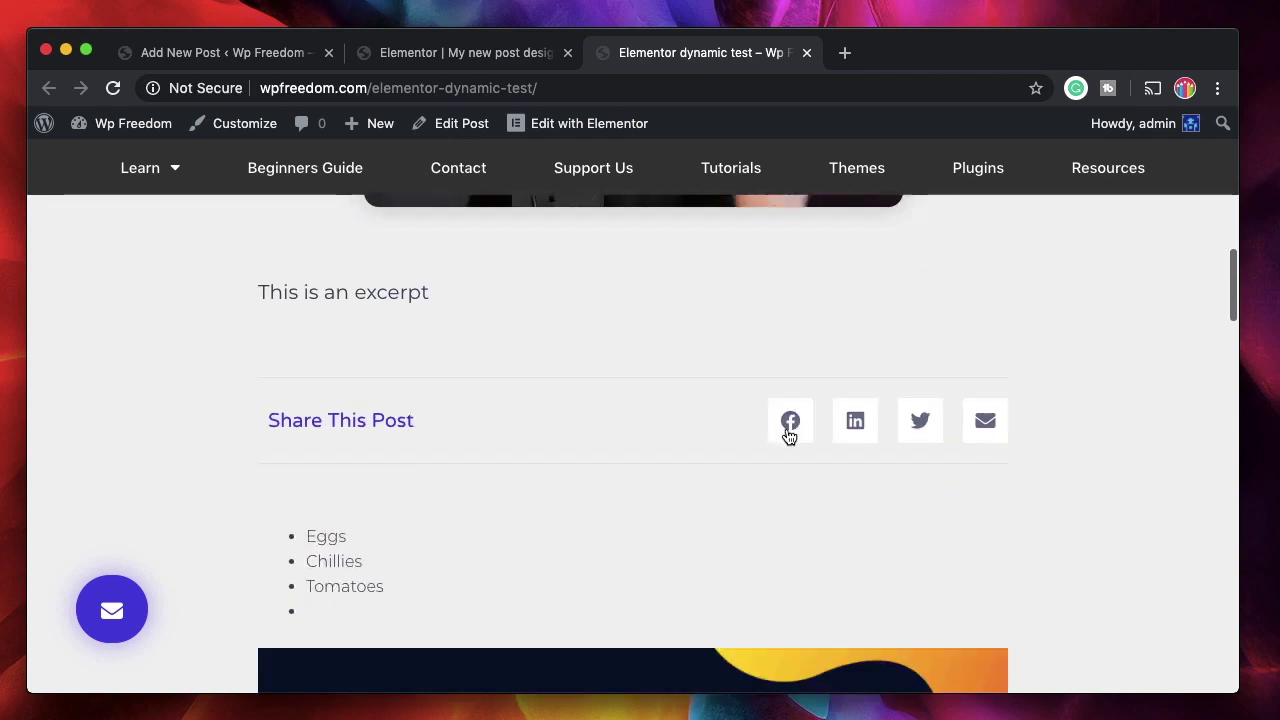
# Step: Return to the single post template in the Elementor editor and open its display conditions
pyautogui.click(251, 55)
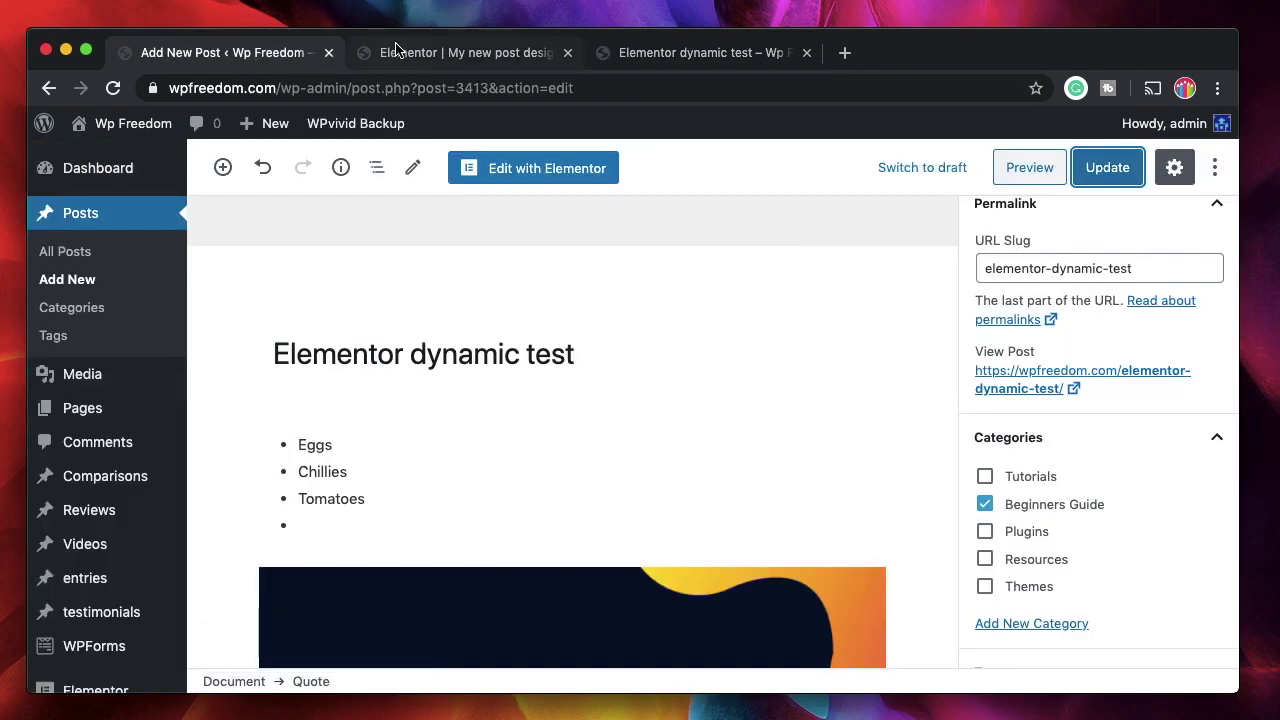
pyautogui.click(399, 54)
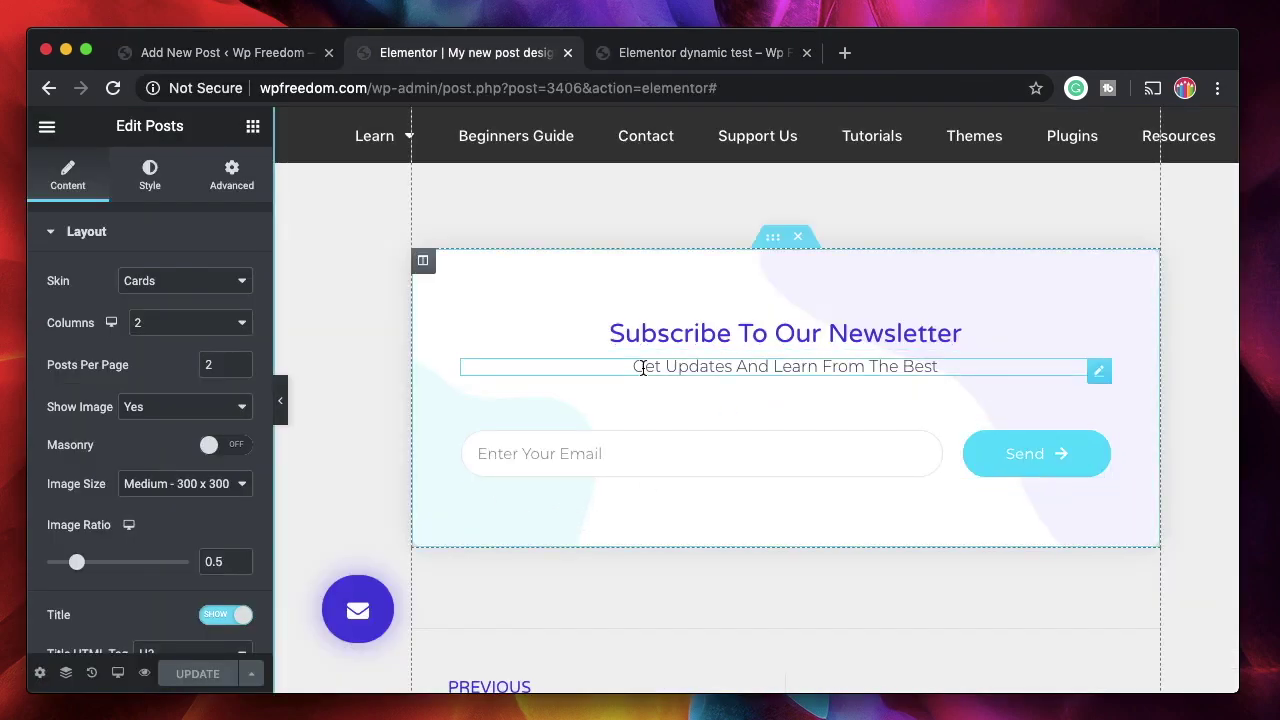
pyautogui.click(257, 670)
pyautogui.click(200, 581)
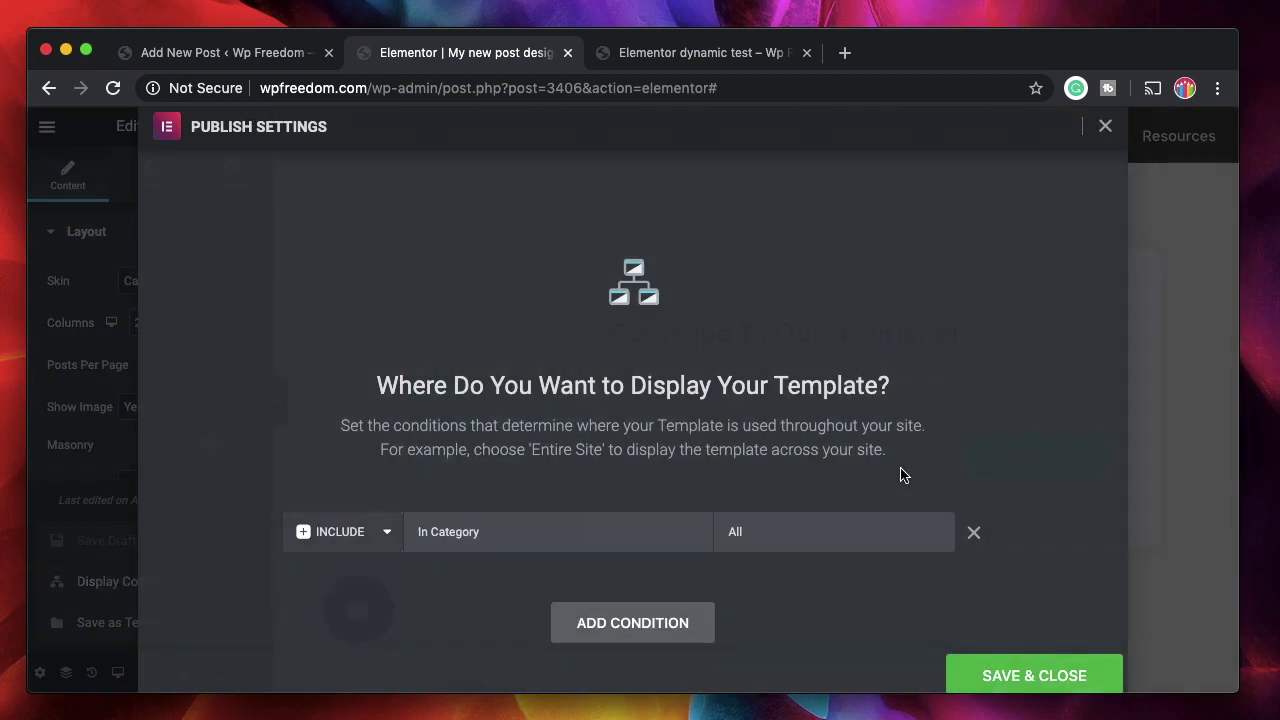
# Step: Try adding an include condition for Posts By Author set to admin, and remove it again
pyautogui.click(615, 621)
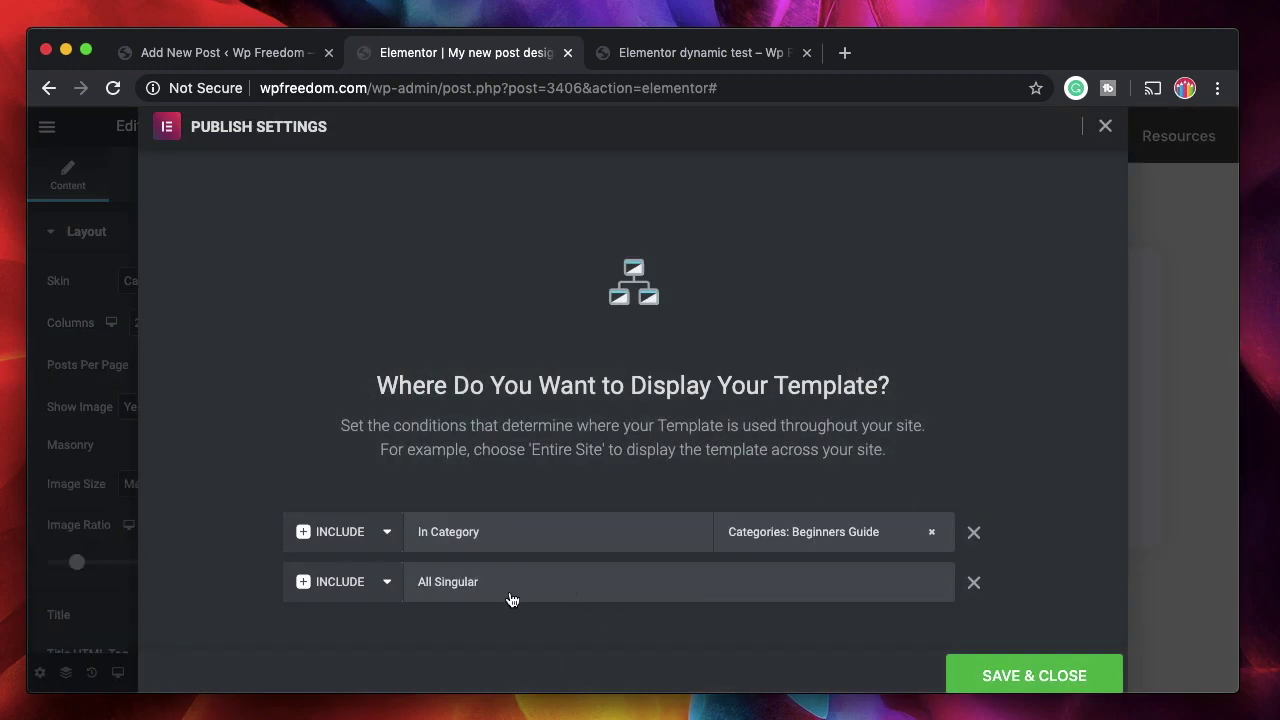
pyautogui.click(477, 592)
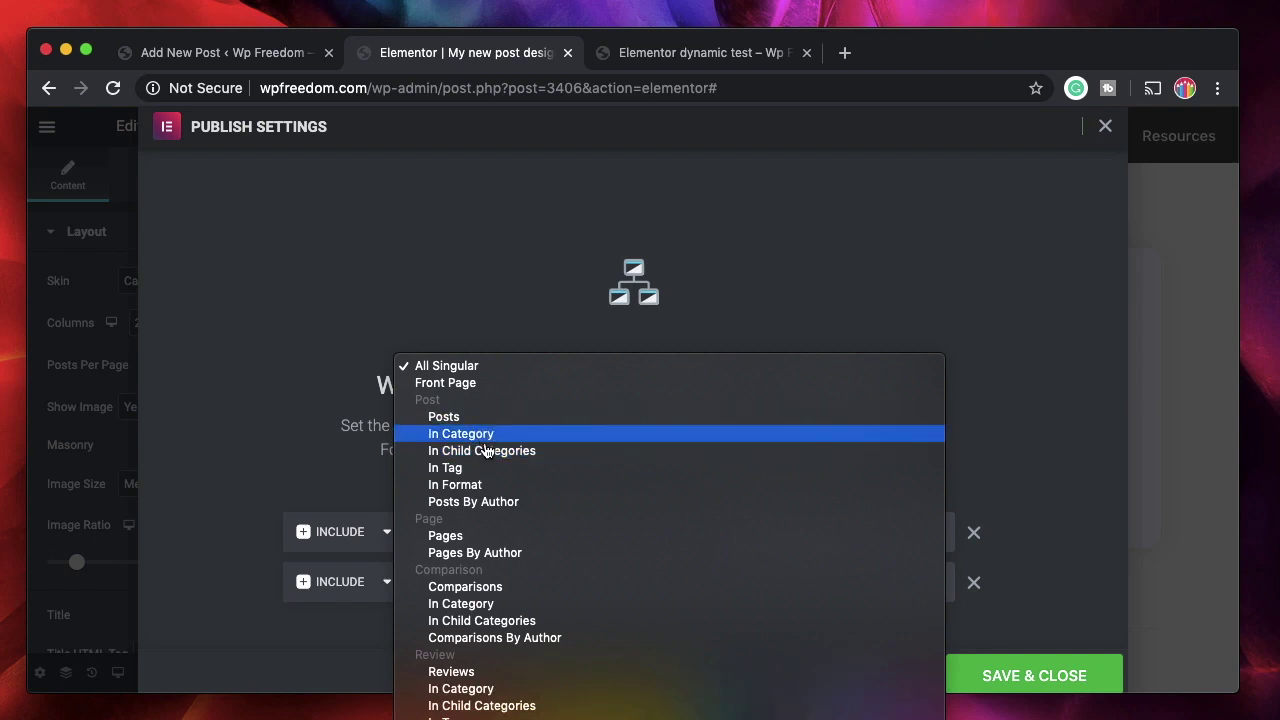
pyautogui.click(490, 502)
pyautogui.click(791, 594)
pyautogui.write('ad')
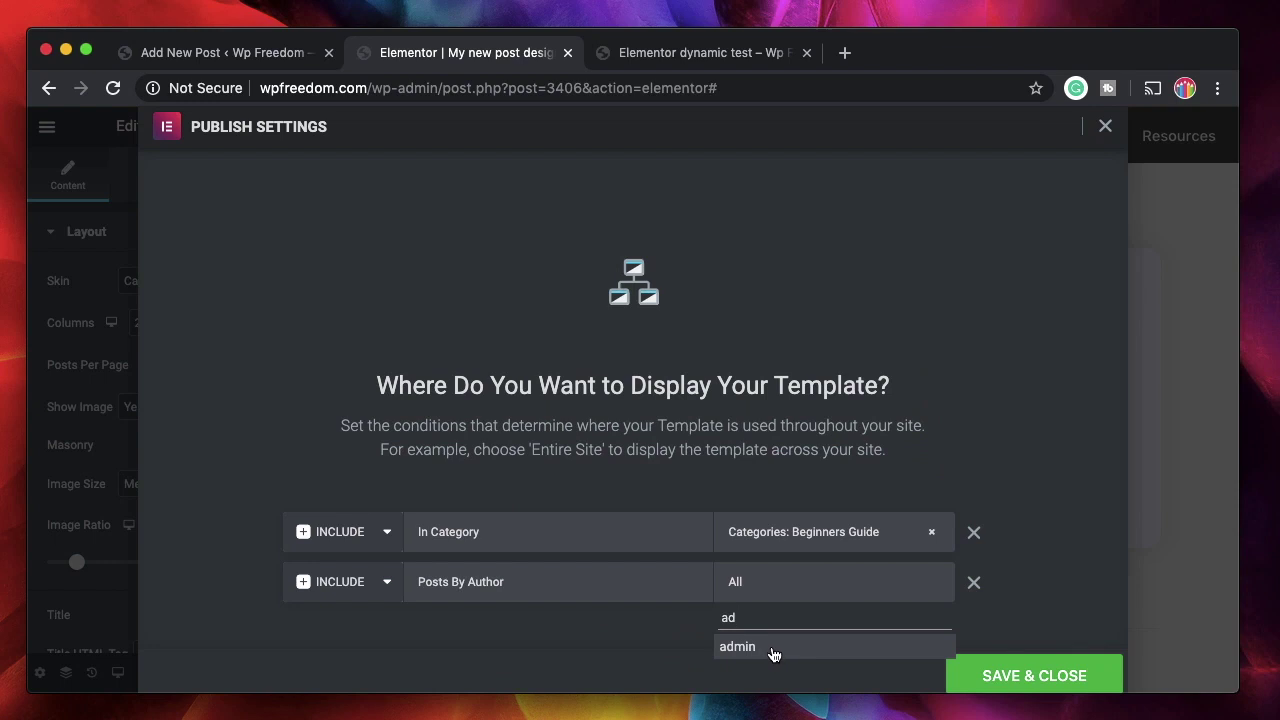
pyautogui.click(773, 648)
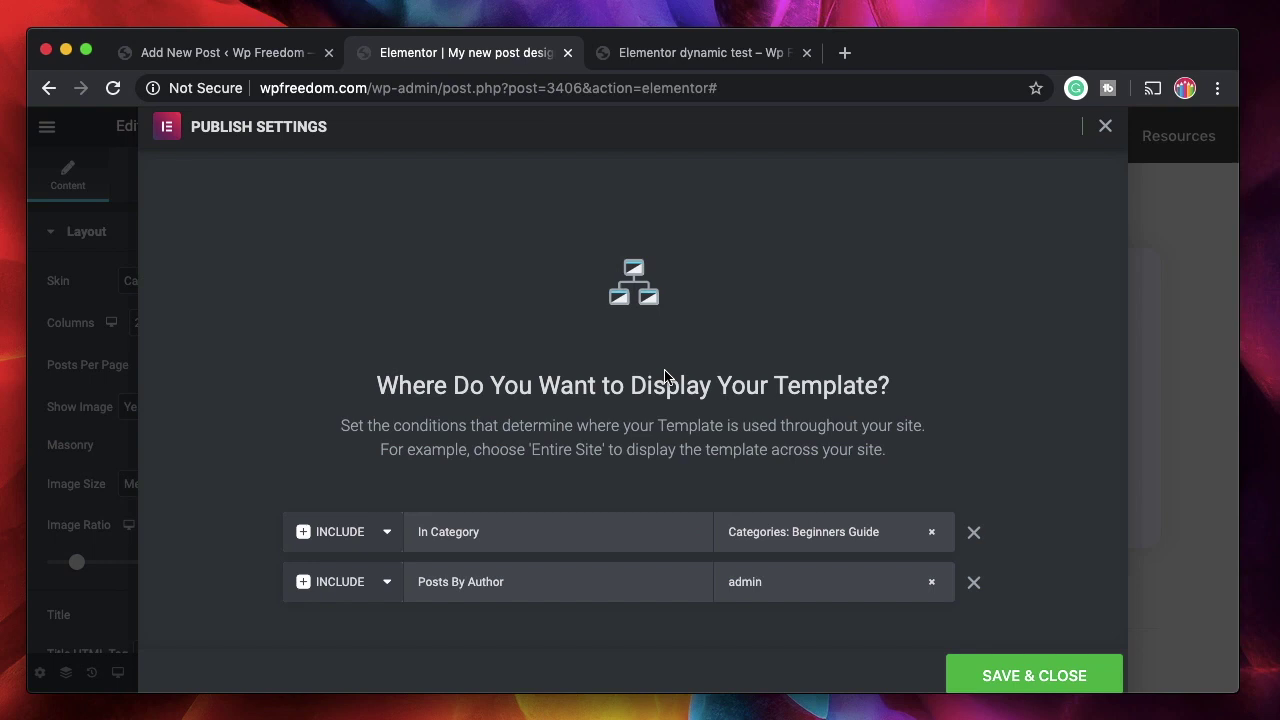
pyautogui.click(974, 583)
# Step: Add an include condition for Posts limited to the Elementor dynamic test post, and save the template's display settings
pyautogui.click(591, 623)
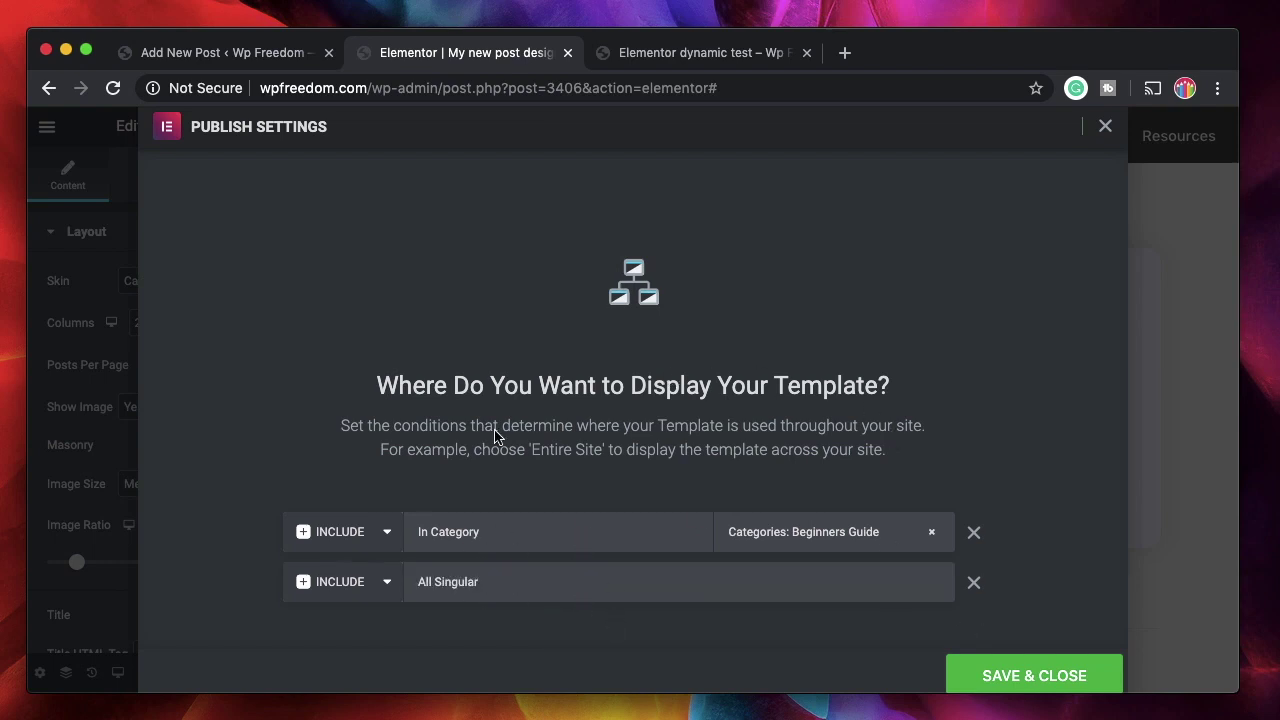
pyautogui.click(581, 585)
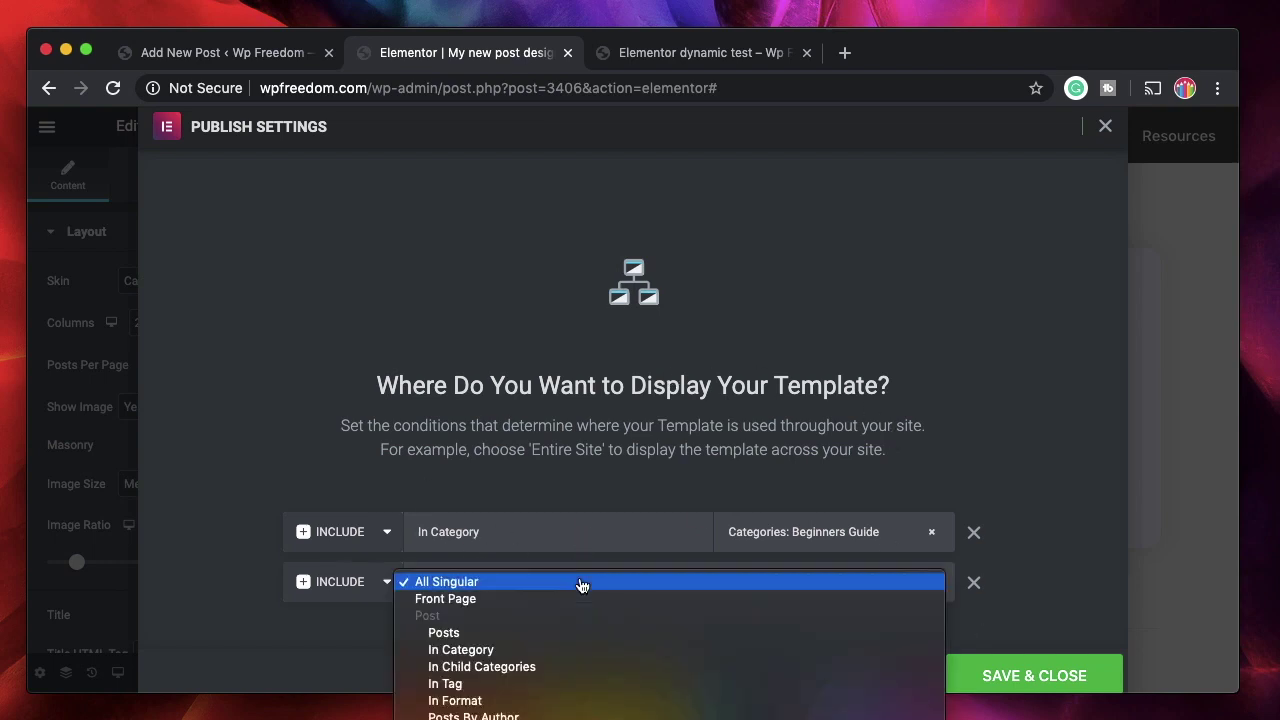
pyautogui.click(576, 634)
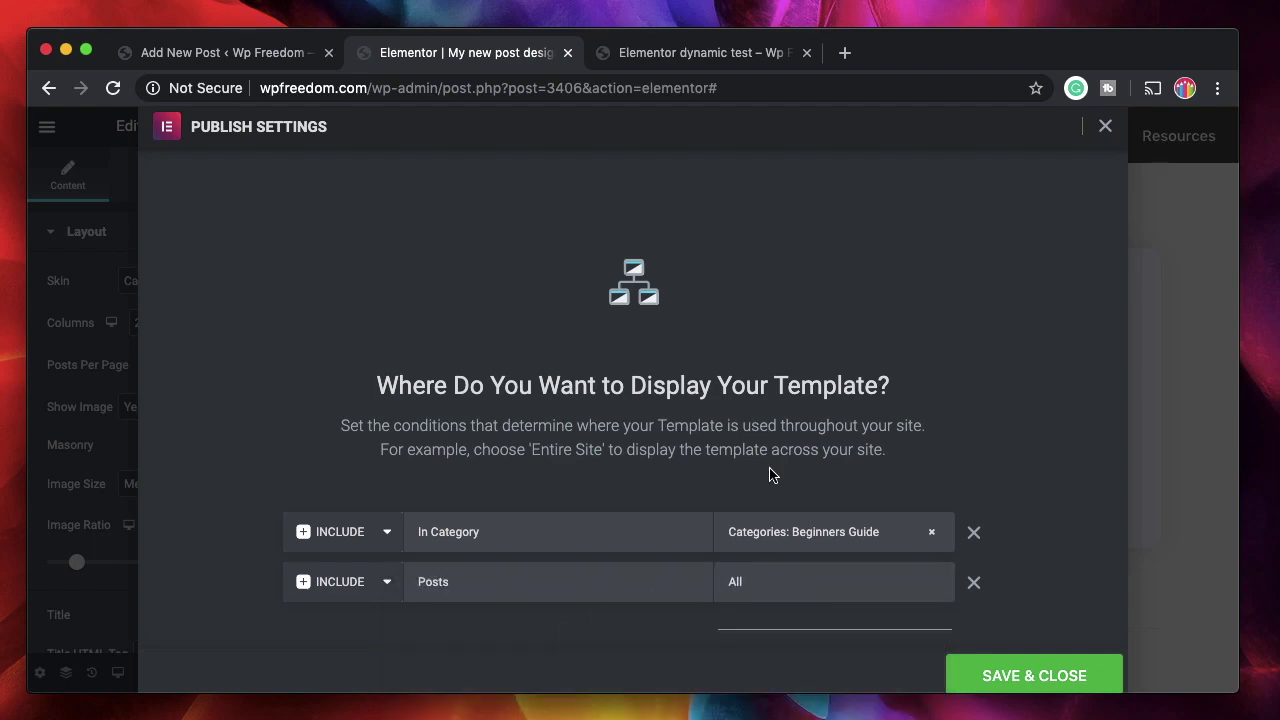
pyautogui.click(674, 55)
pyautogui.scroll(15, 384, 406)
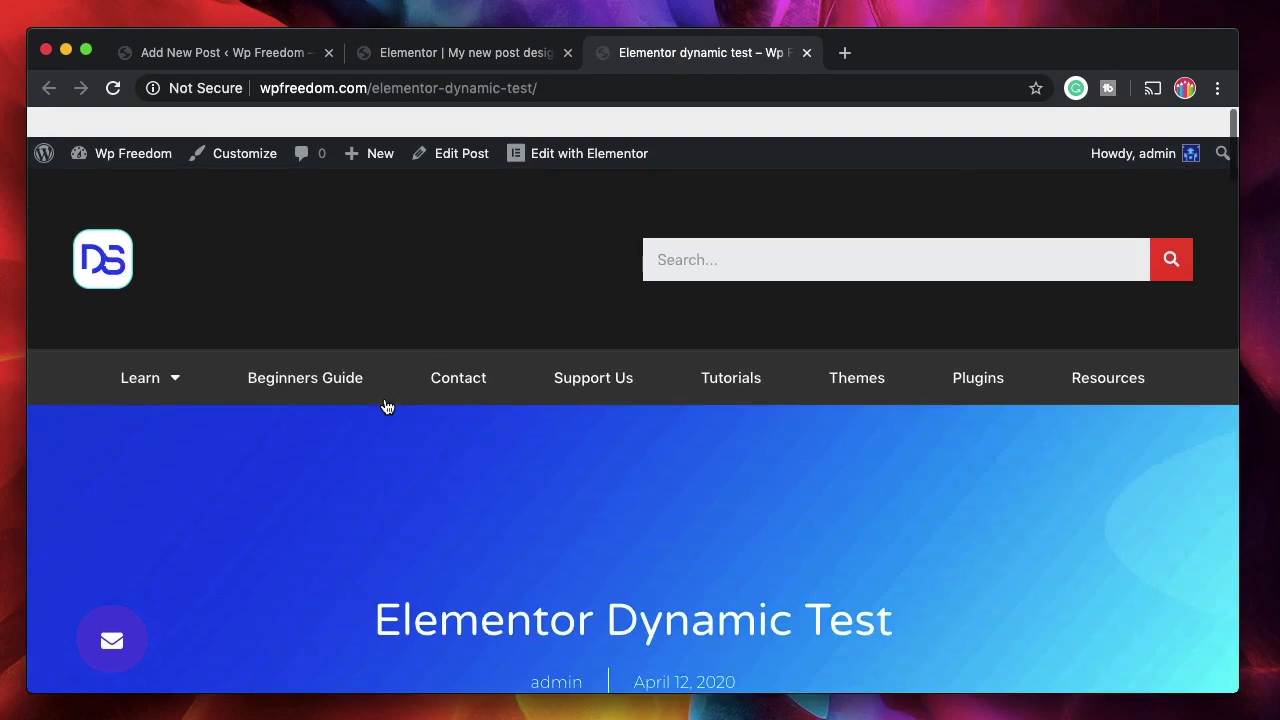
pyautogui.scroll(-3, 406, 526)
pyautogui.click(465, 55)
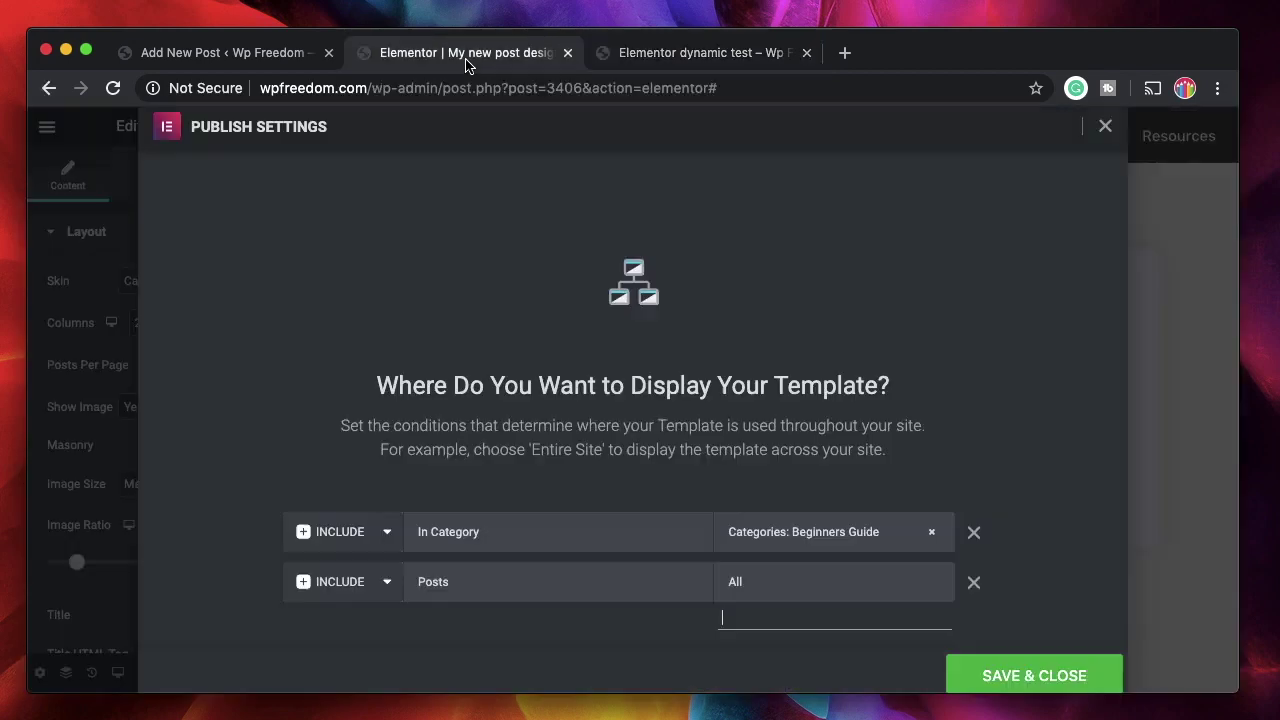
pyautogui.write('ele')
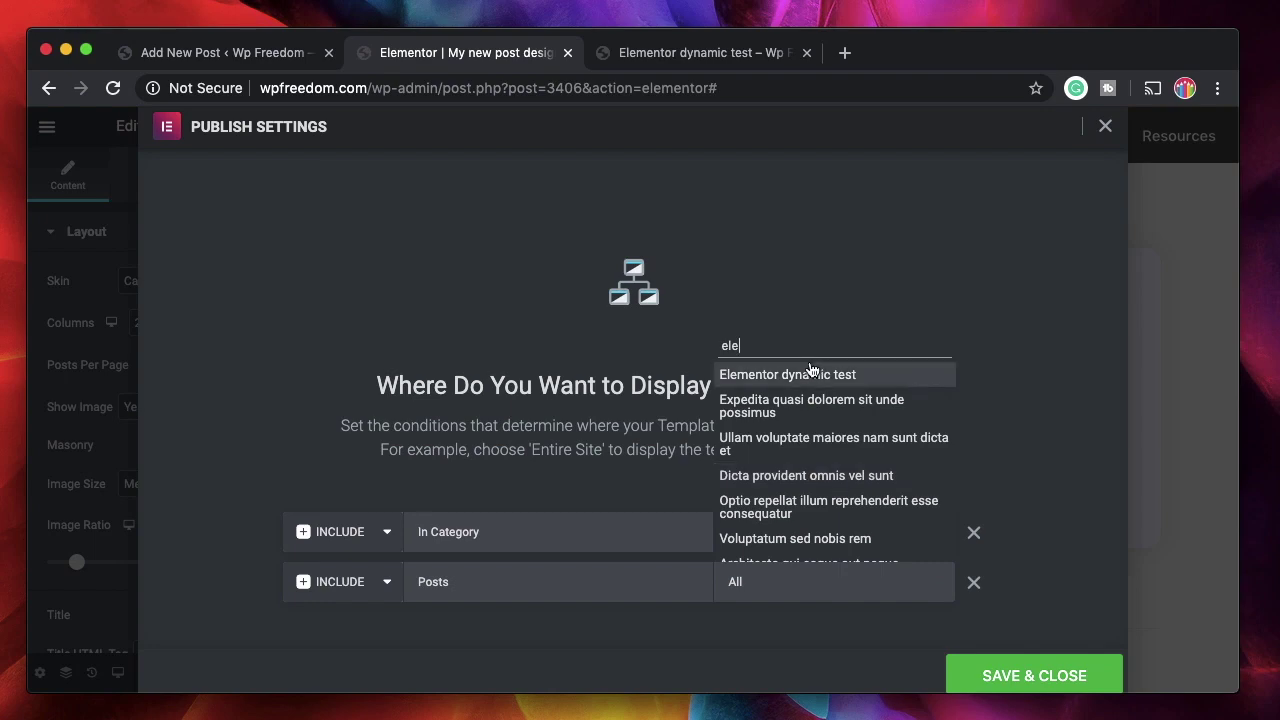
pyautogui.click(810, 367)
pyautogui.click(1020, 665)
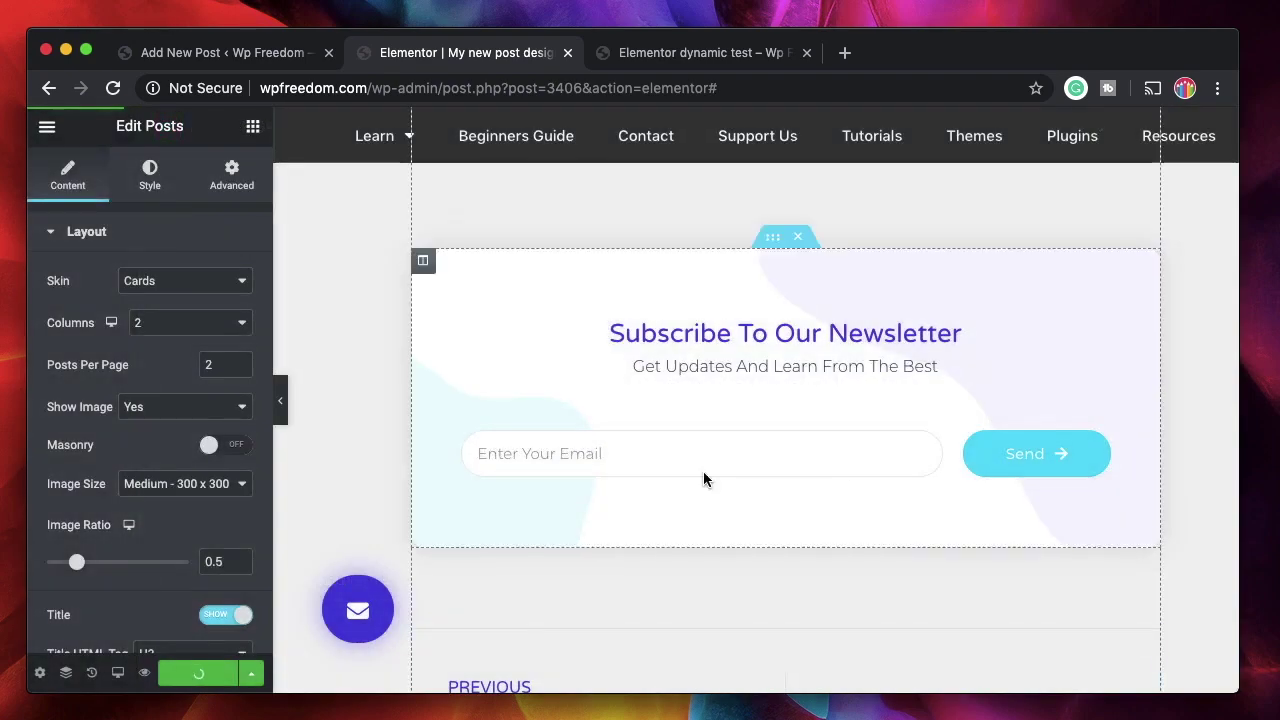
# Step: Change the display condition for the Elementor dynamic test post from Include to Exclude, and save the settings
pyautogui.click(251, 674)
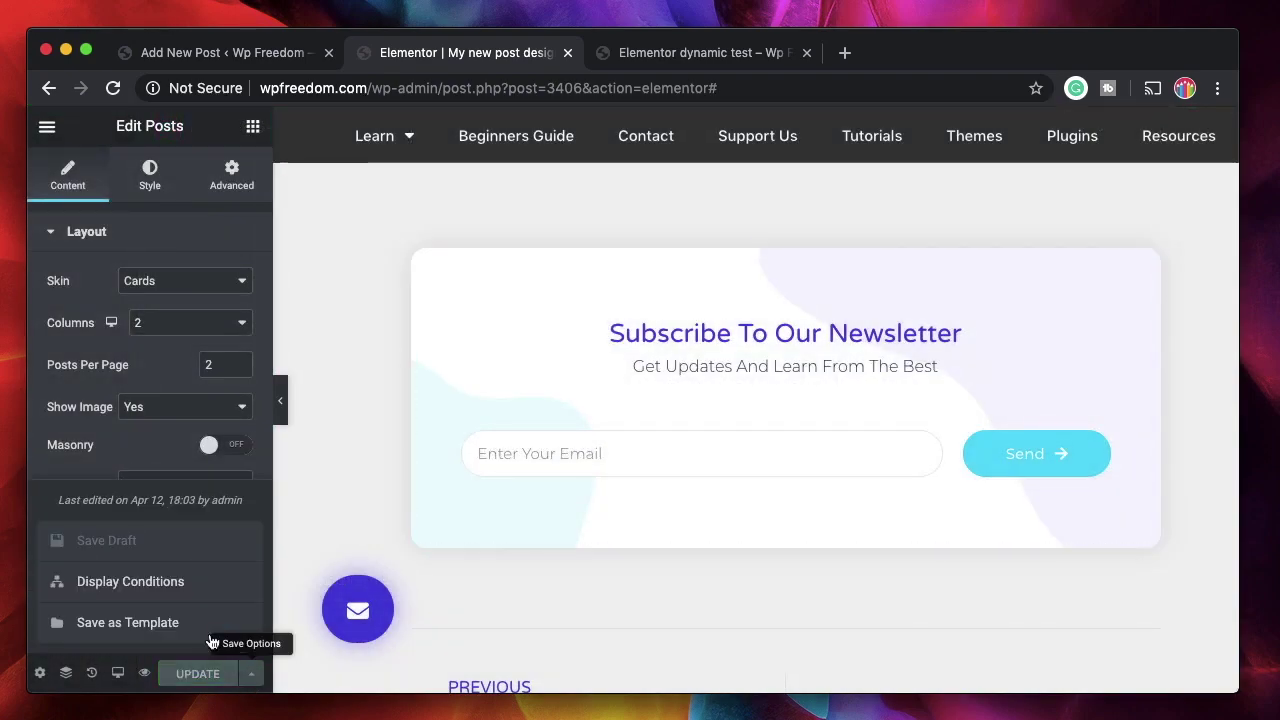
pyautogui.click(130, 581)
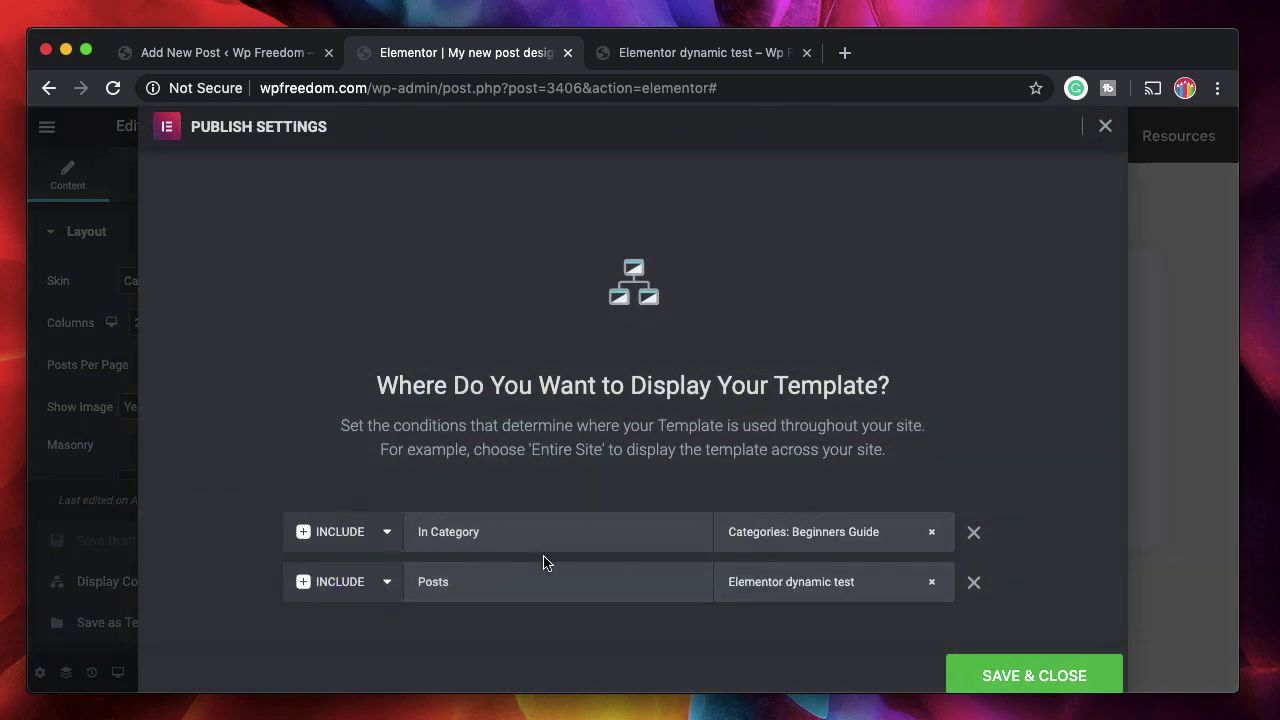
pyautogui.click(370, 583)
pyautogui.click(349, 600)
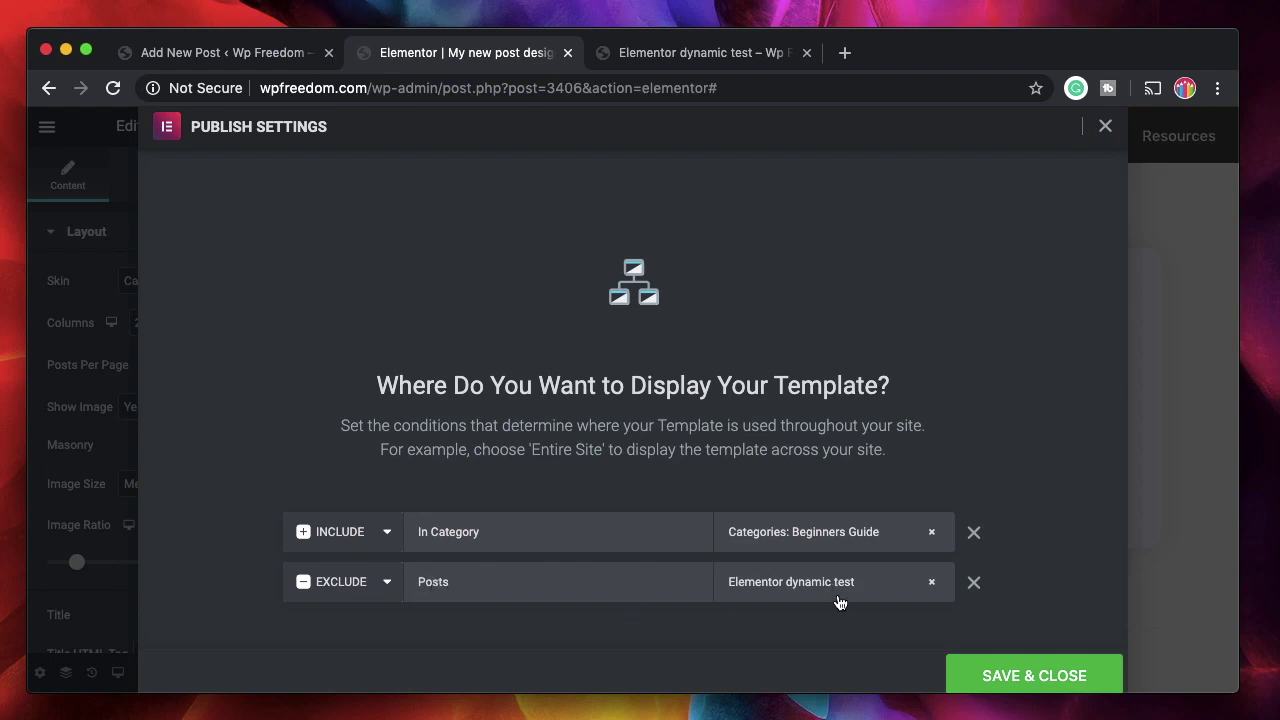
pyautogui.click(1035, 678)
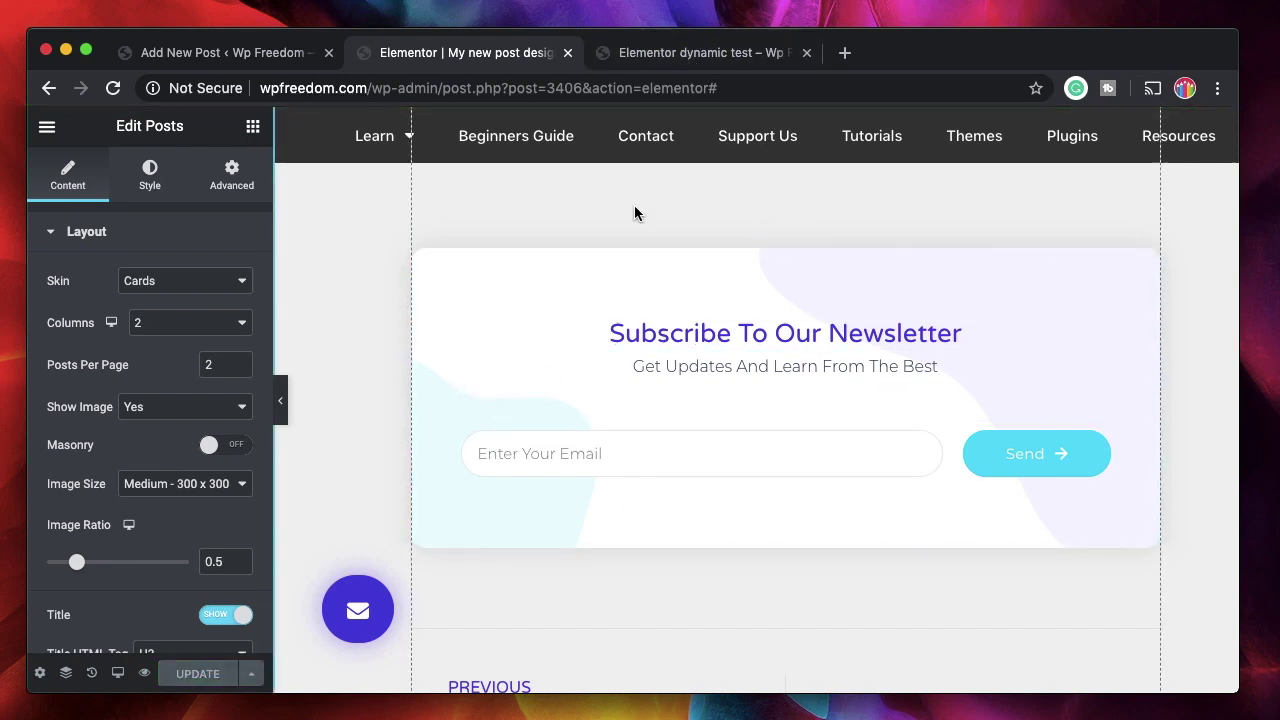
# Step: Reload the live Elementor dynamic test post to check its layout under the exclude condition
pyautogui.click(690, 52)
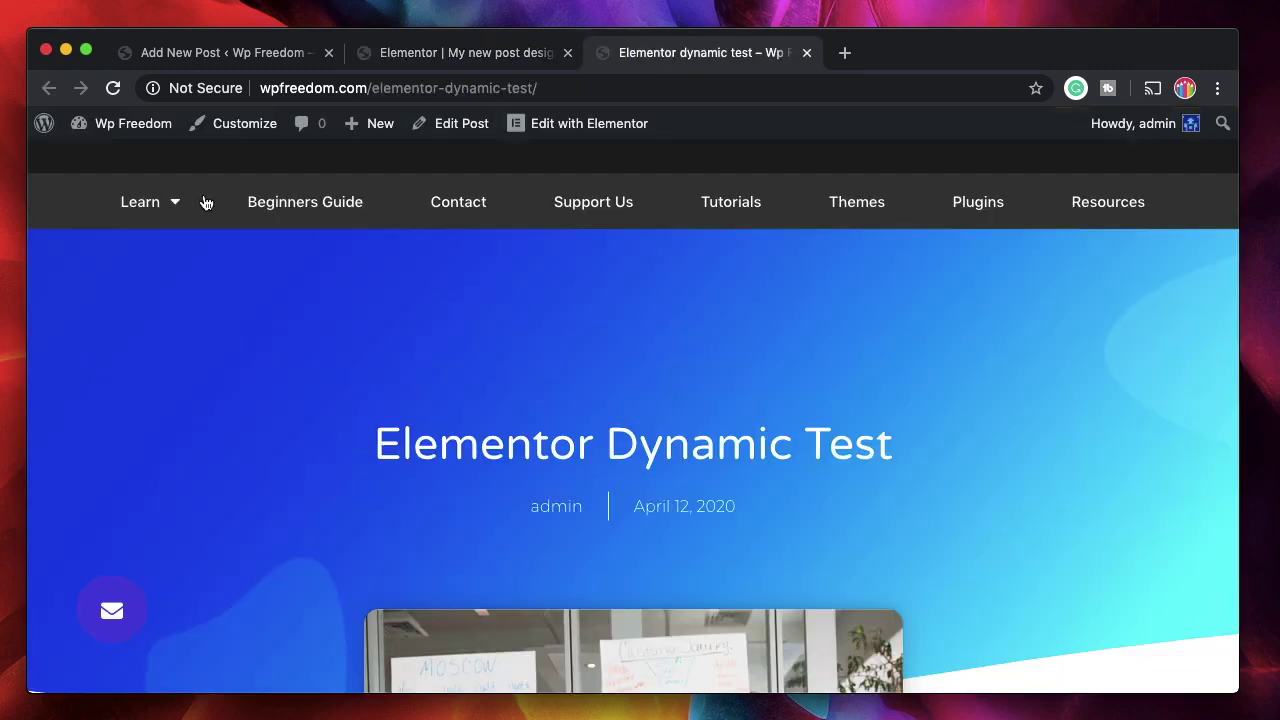
pyautogui.click(113, 88)
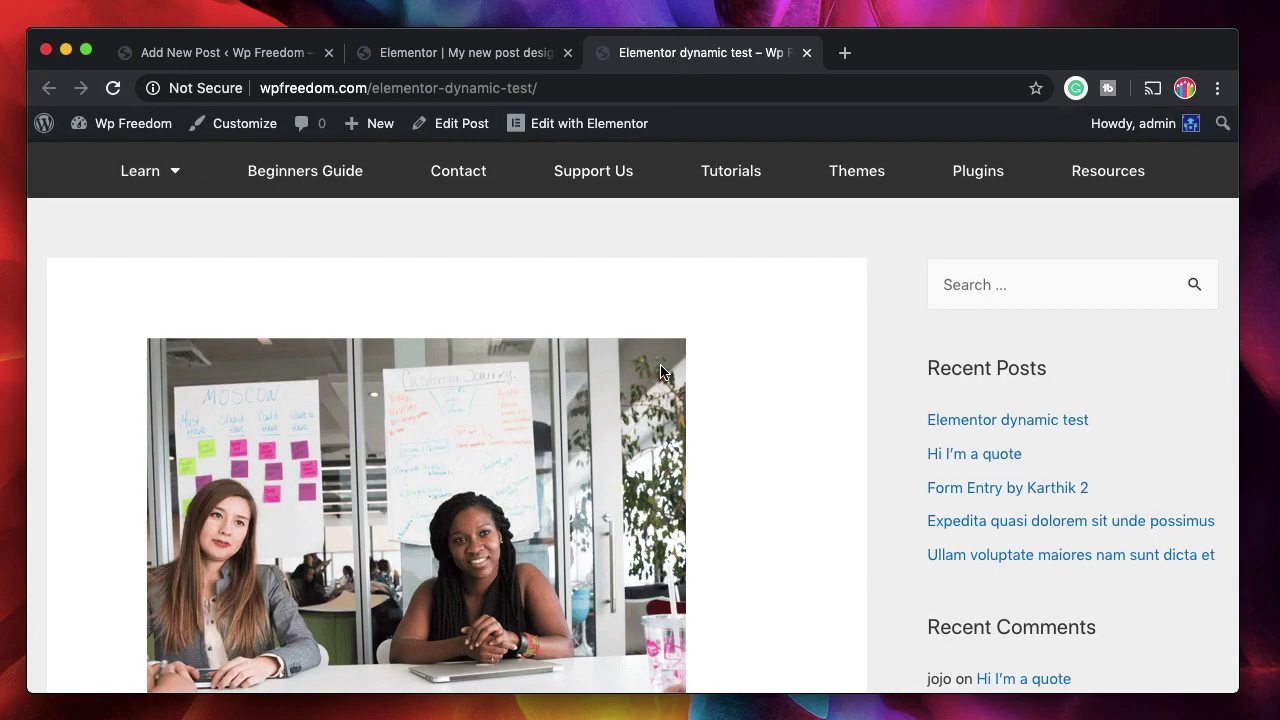
pyautogui.click(430, 54)
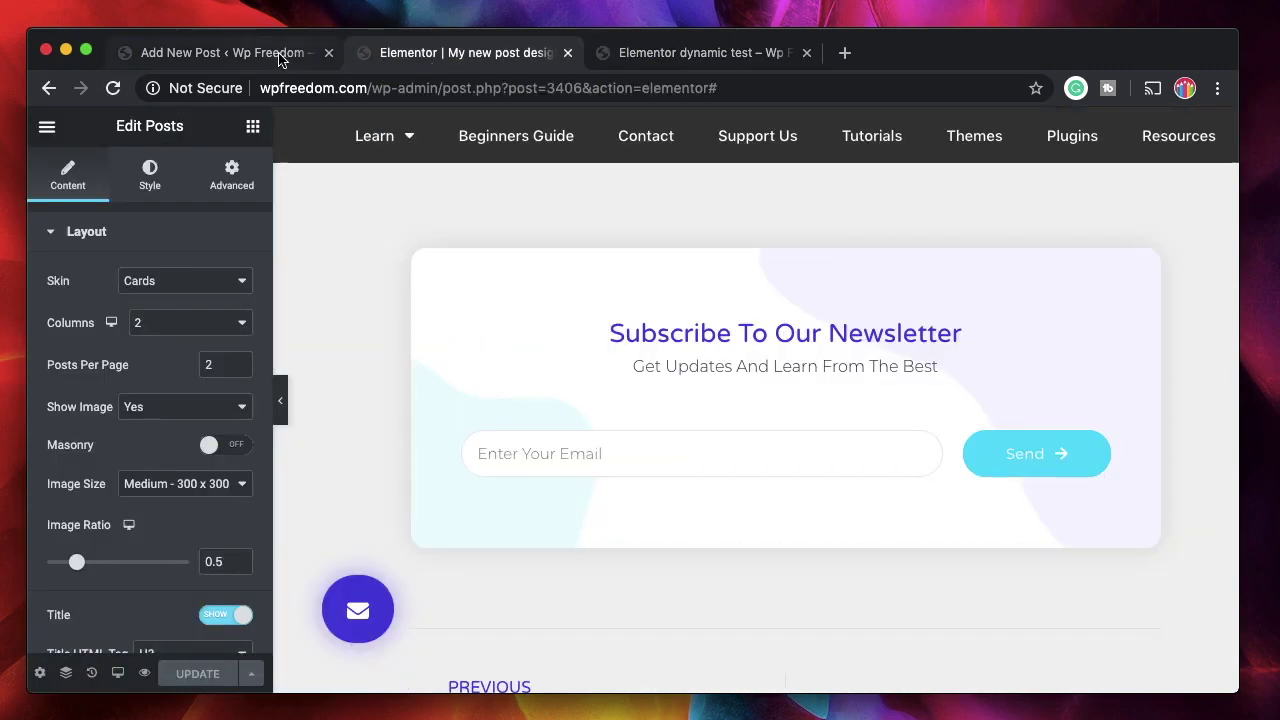
# Step: Create a new WordPress post titled "Another one" and publish it
pyautogui.click(237, 52)
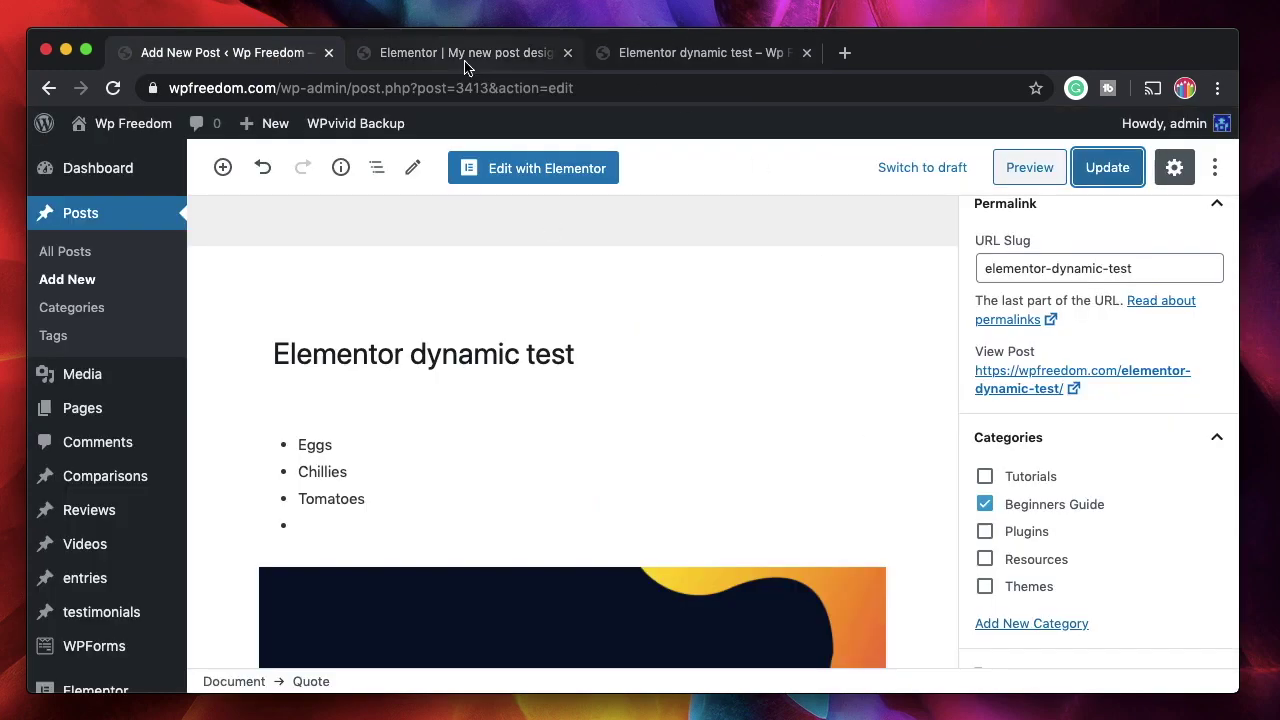
pyautogui.click(88, 283)
pyautogui.click(1071, 606)
pyautogui.click(1113, 170)
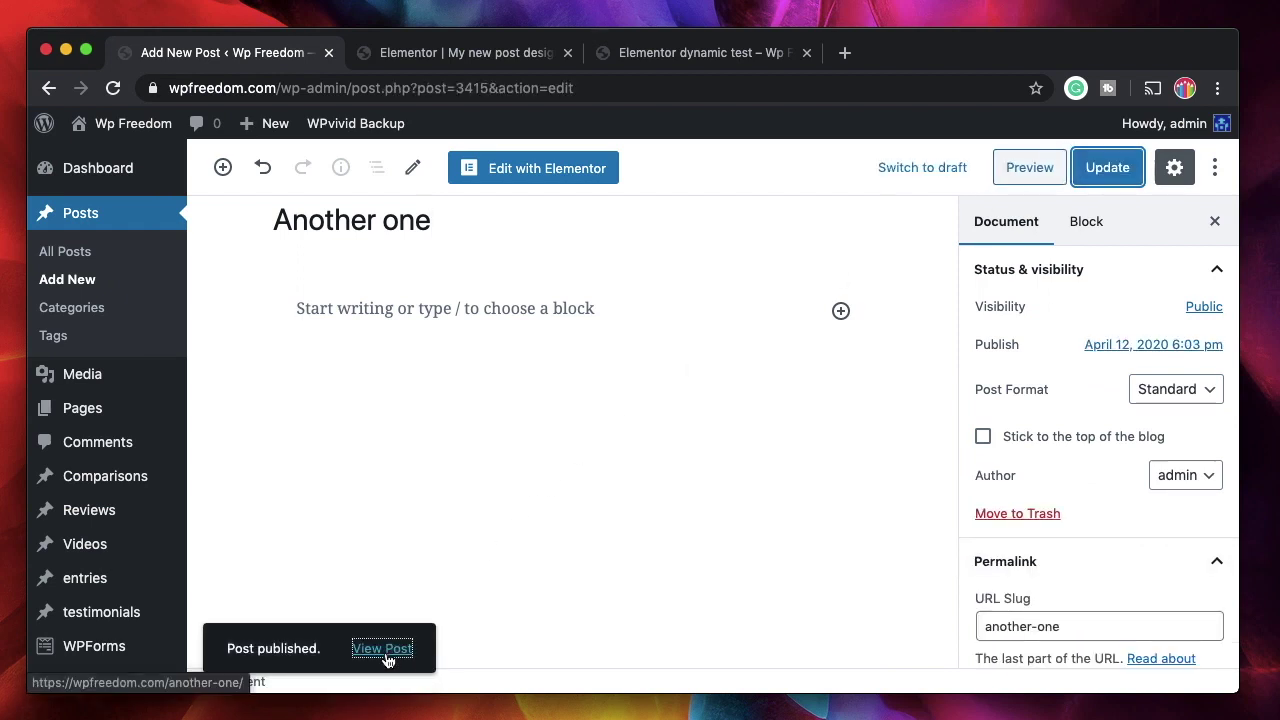
# Step: View the published Another one post and compare its layout with the live Elementor dynamic test post
pyautogui.click(383, 649)
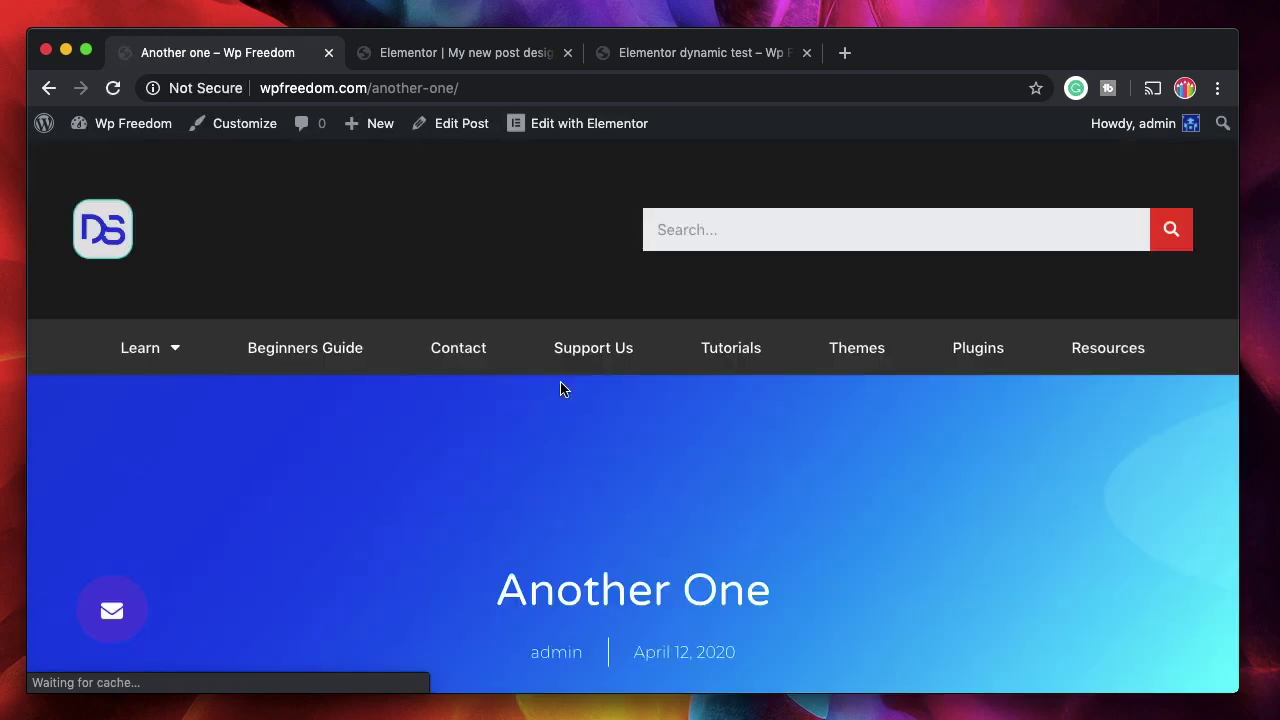
pyautogui.scroll(-3, 529, 497)
pyautogui.scroll(-5, 581, 430)
pyautogui.scroll(3, 578, 424)
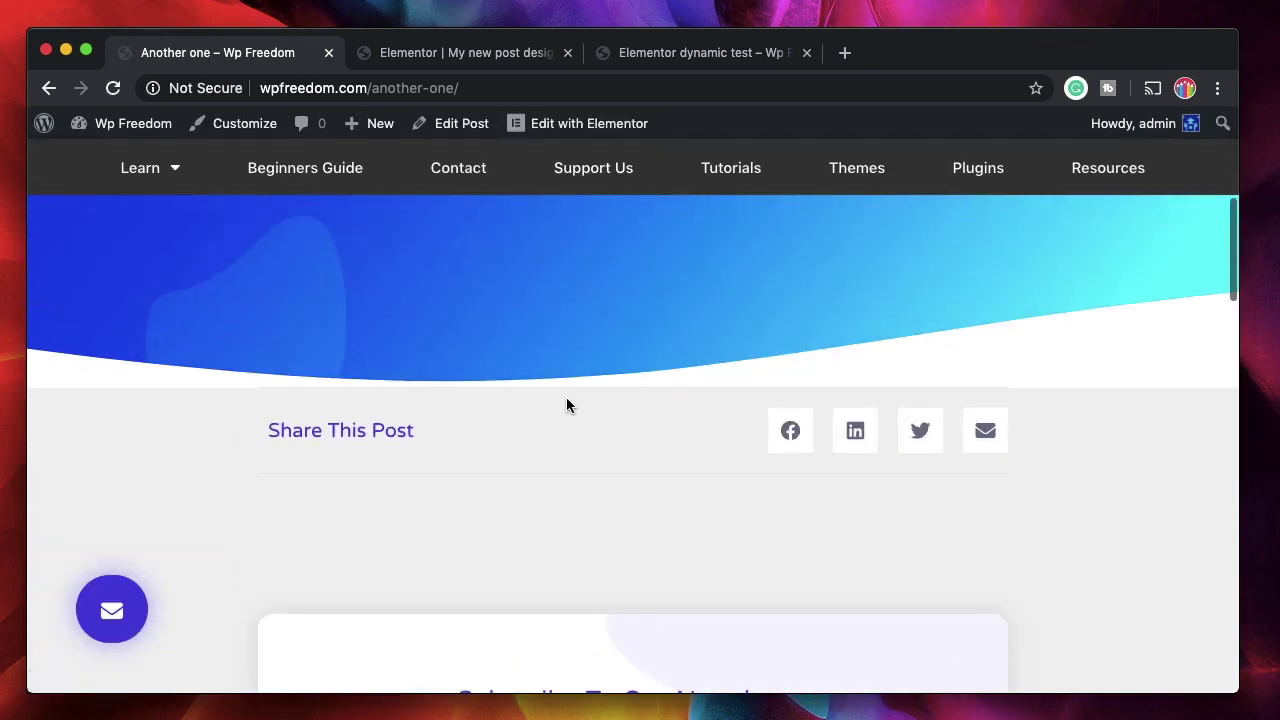
pyautogui.scroll(4, 623, 595)
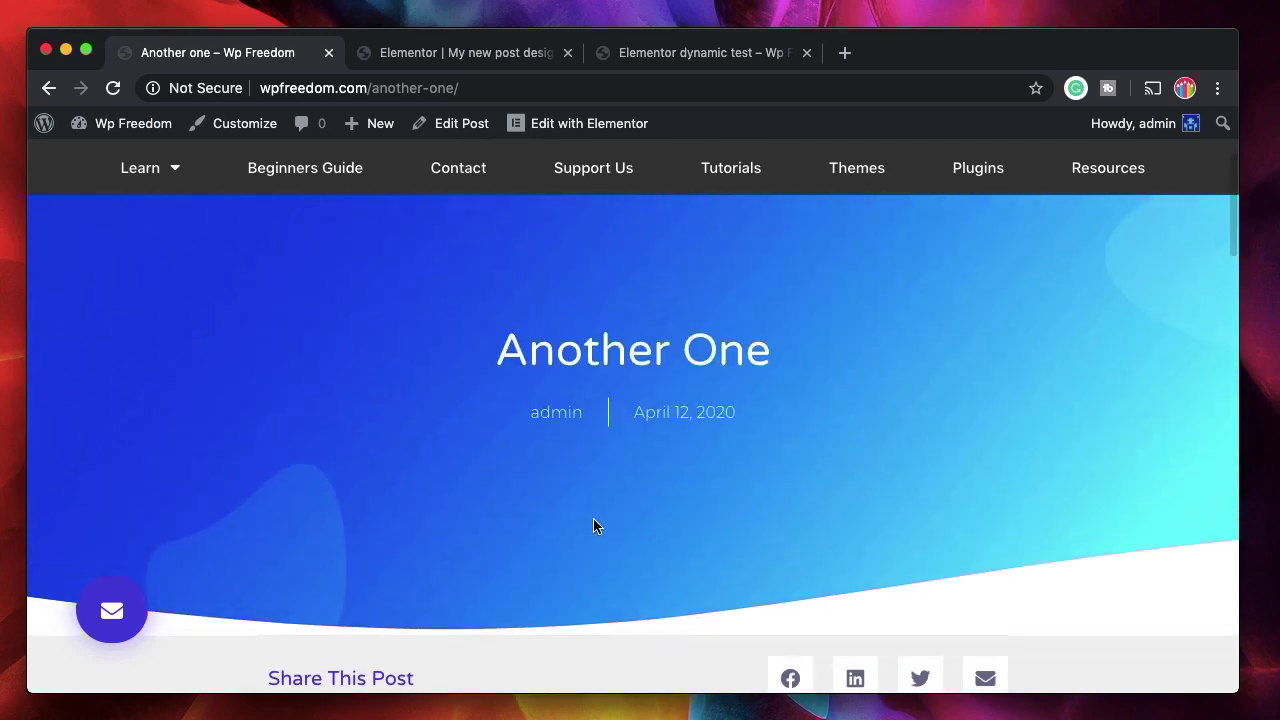
pyautogui.scroll(-3, 593, 526)
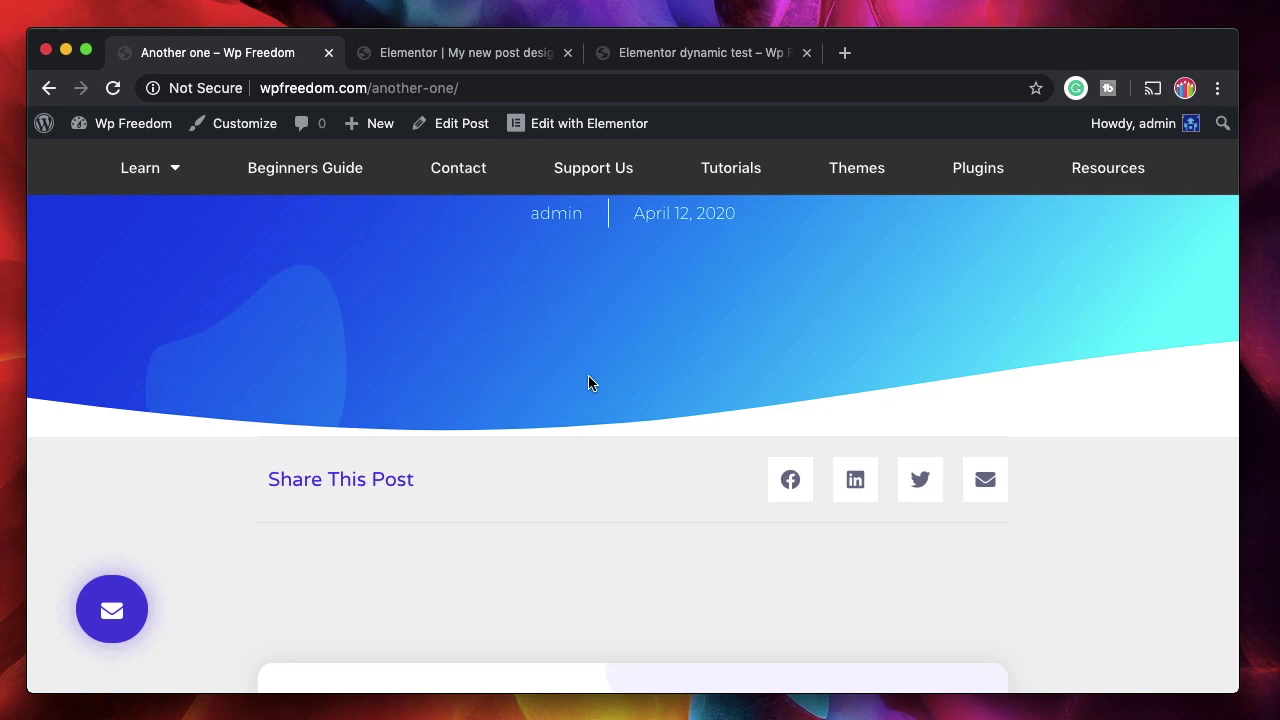
pyautogui.click(470, 58)
pyautogui.click(668, 58)
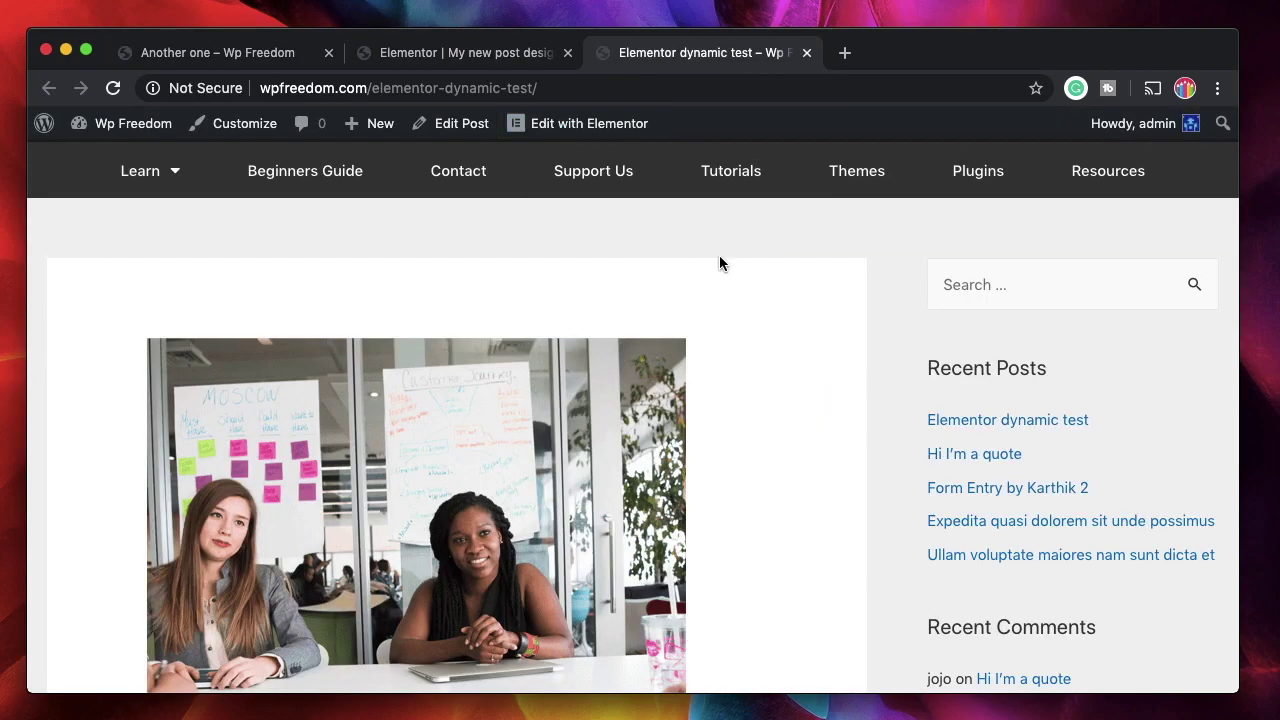
# Step: Open the Theme Builder templates list from the WordPress dashboard
pyautogui.click(279, 66)
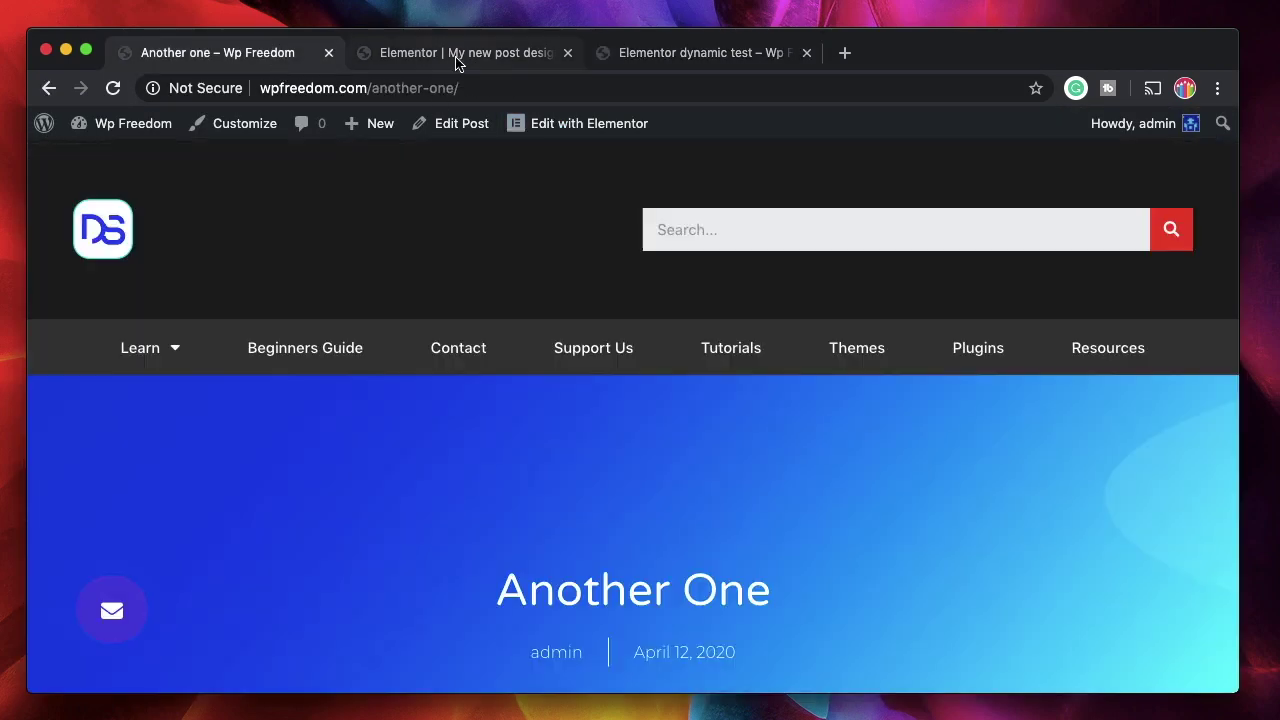
pyautogui.click(457, 56)
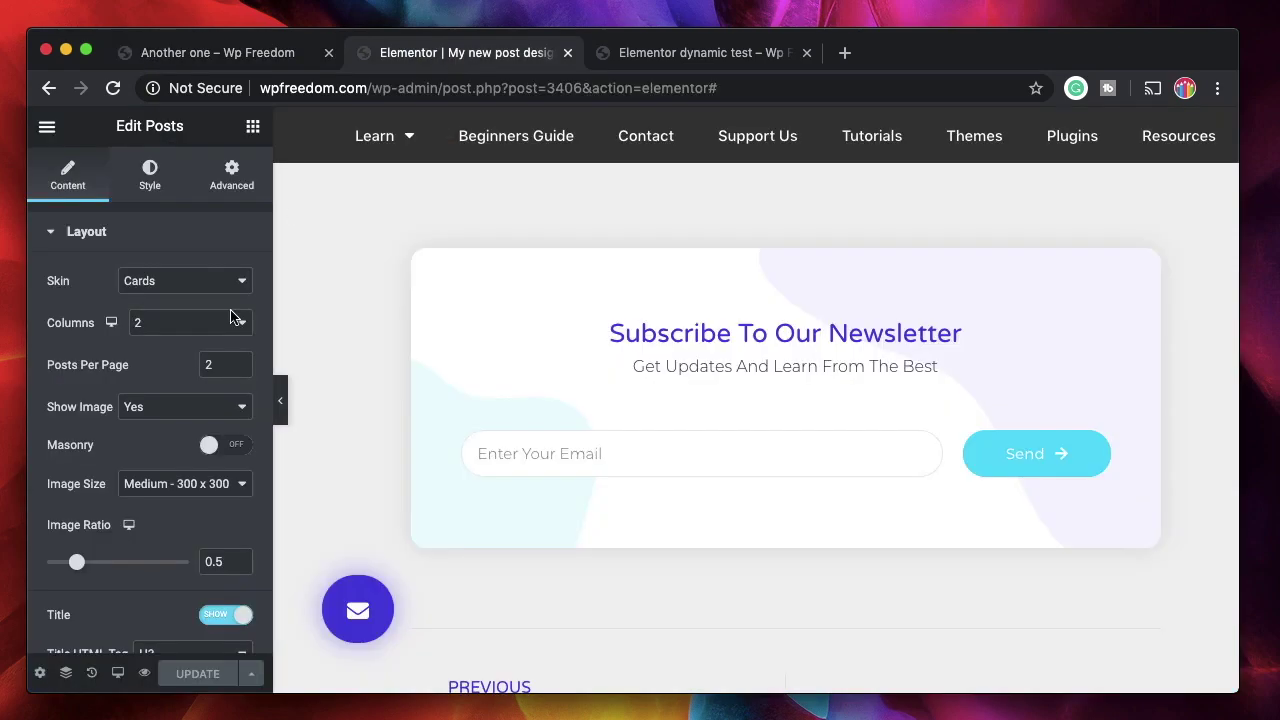
pyautogui.click(179, 66)
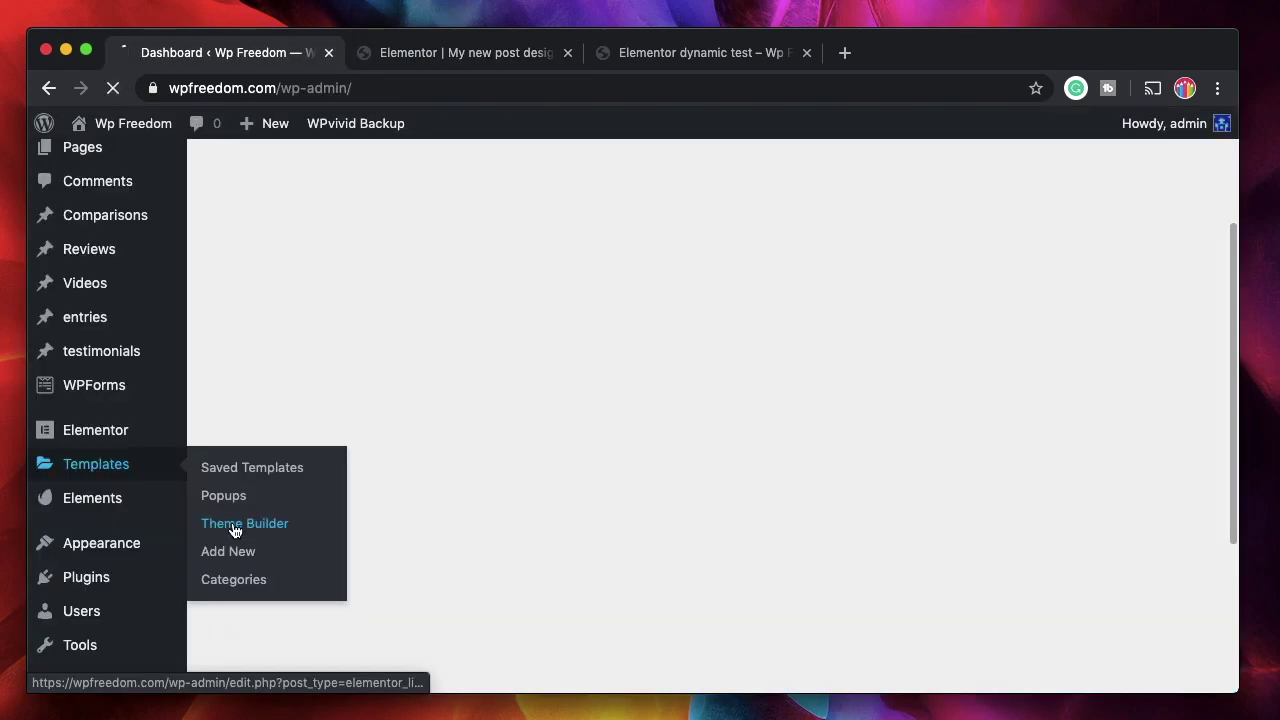
pyautogui.click(210, 527)
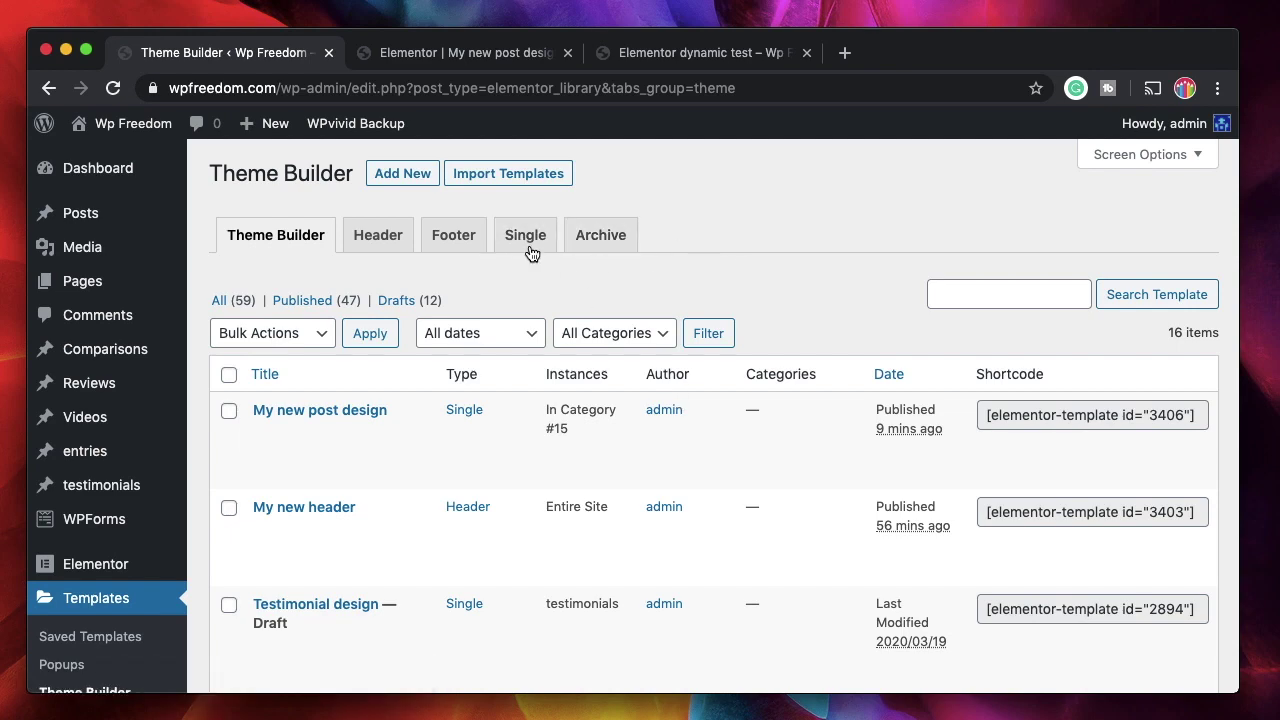
# Step: Start a new Theme Builder template of type Single and open its post type choices
pyautogui.click(396, 174)
pyautogui.click(820, 392)
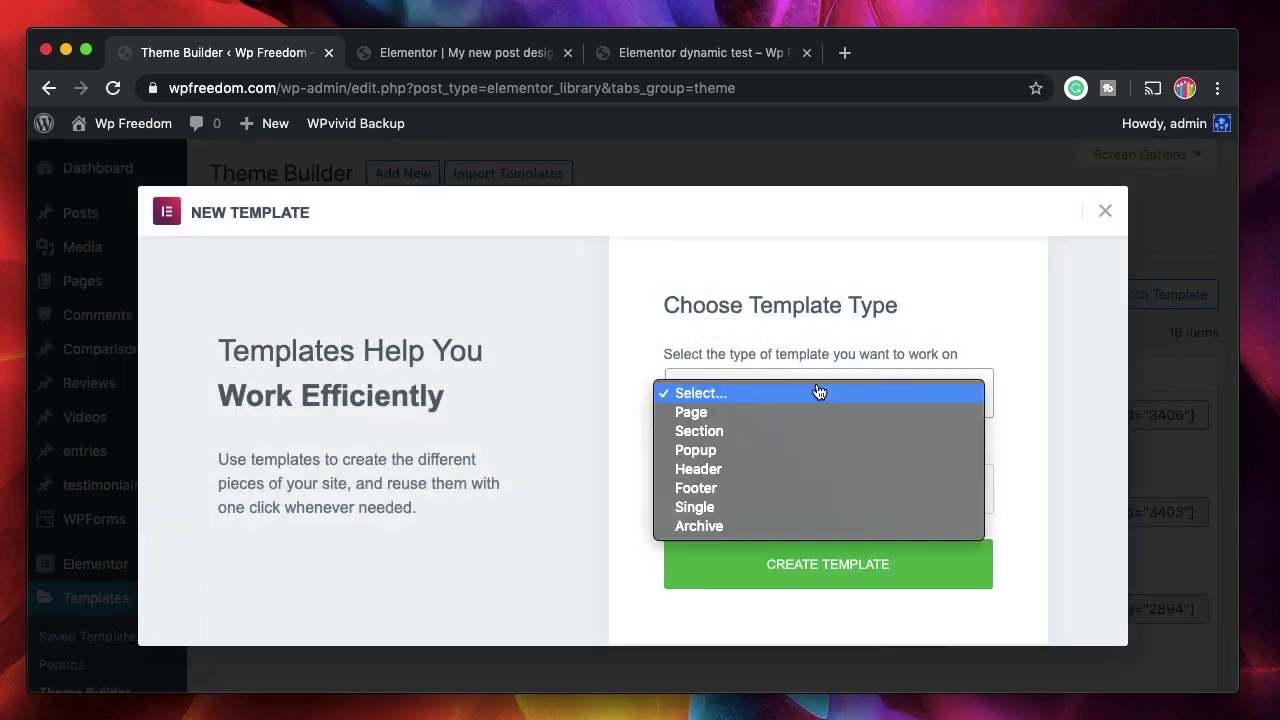
pyautogui.click(771, 507)
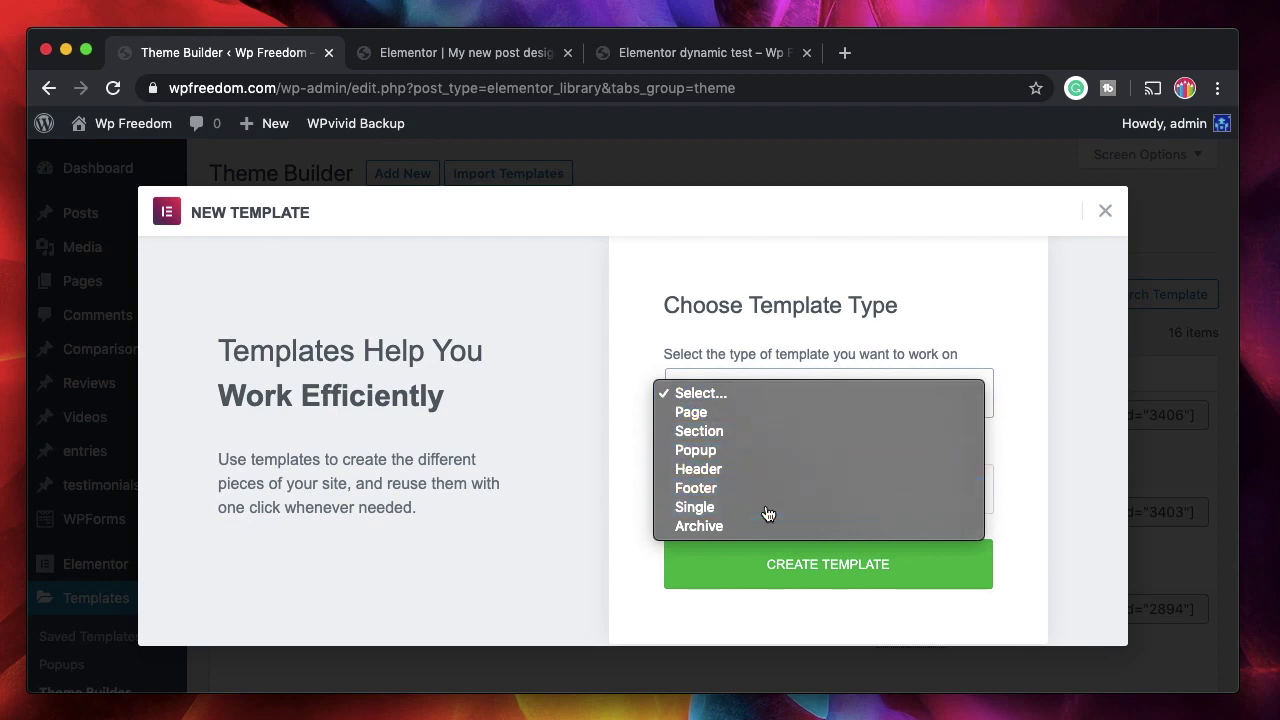
pyautogui.click(767, 447)
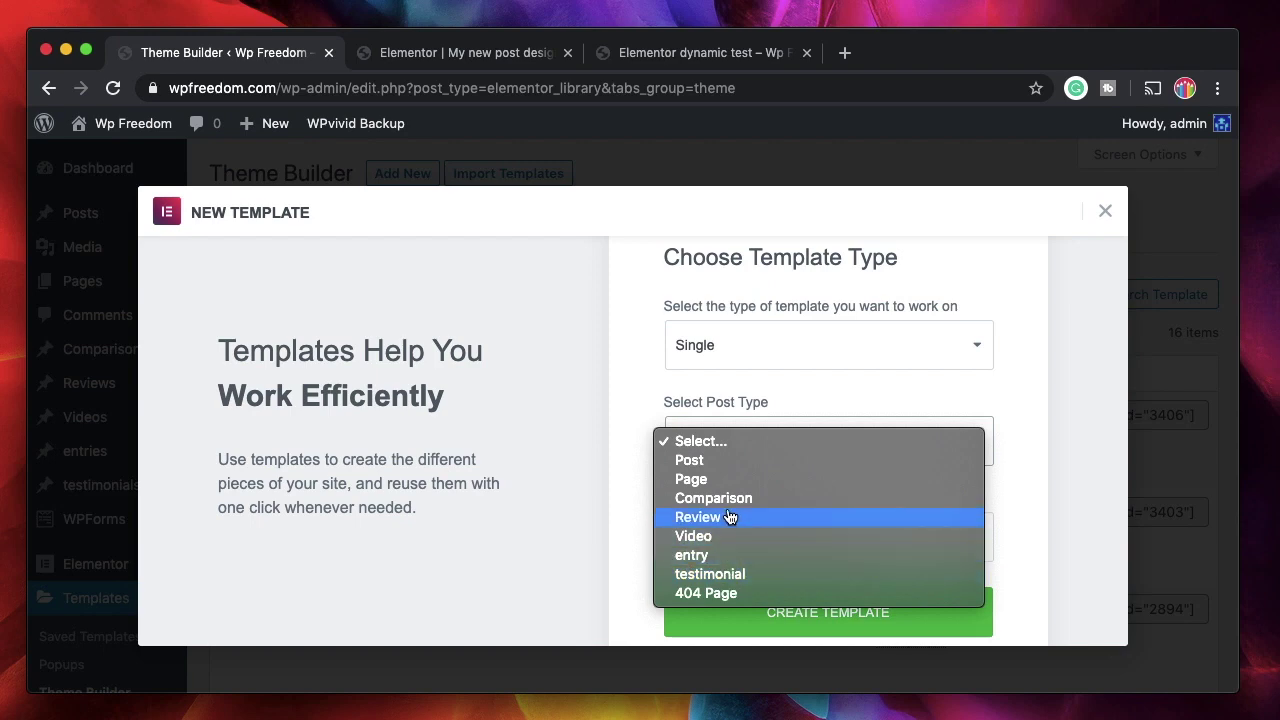
# Step: Inspect the featured image and post excerpt widgets in the My new post design template
pyautogui.click(462, 52)
pyautogui.click(462, 52)
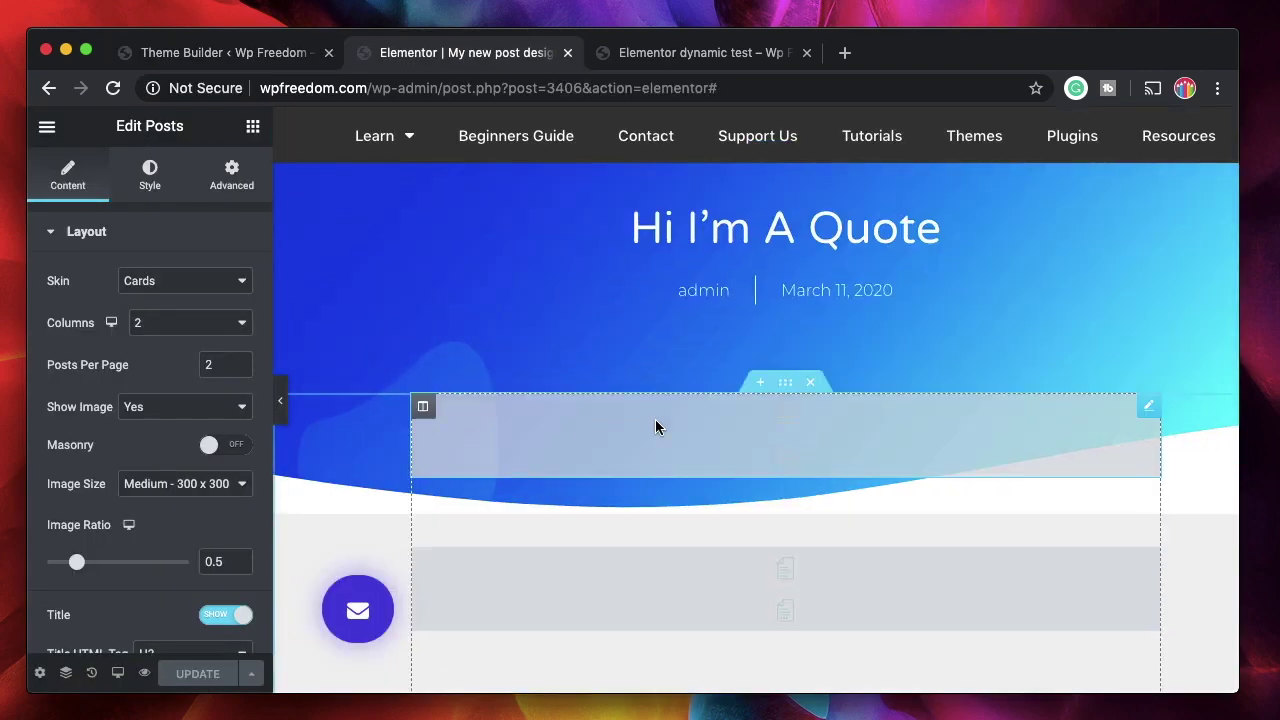
pyautogui.click(916, 444)
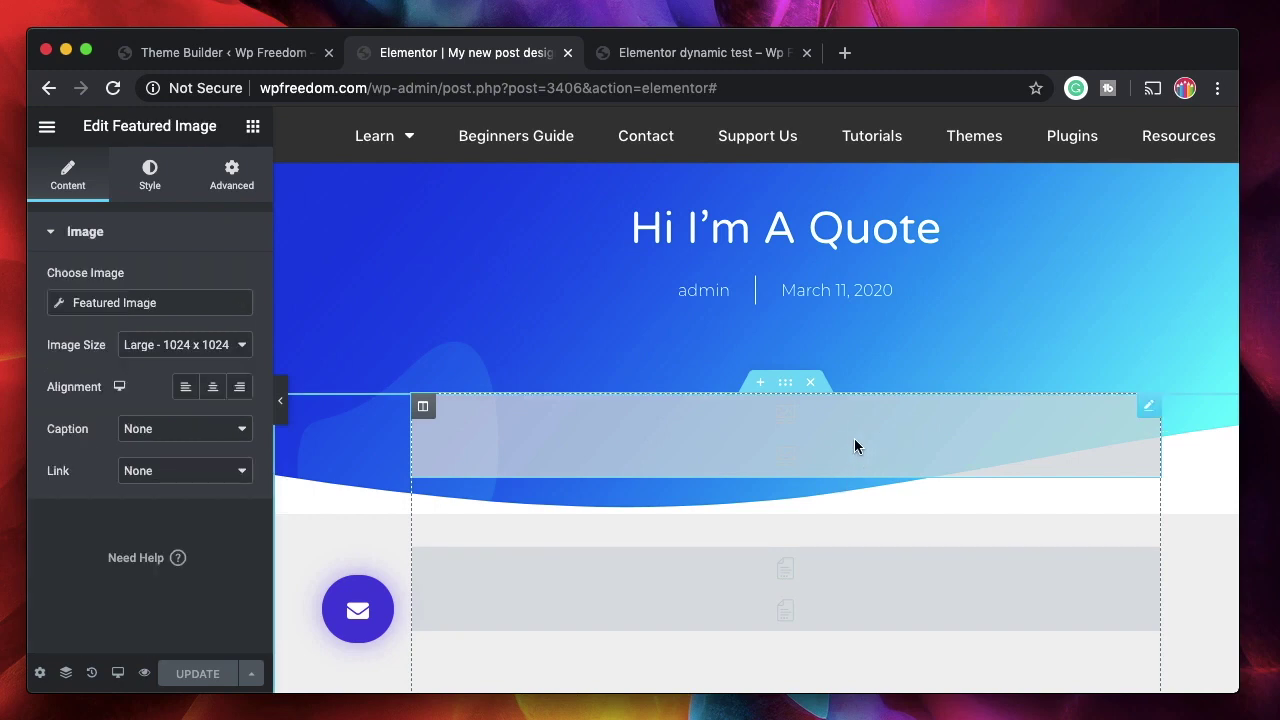
pyautogui.scroll(-3, 774, 509)
pyautogui.click(919, 425)
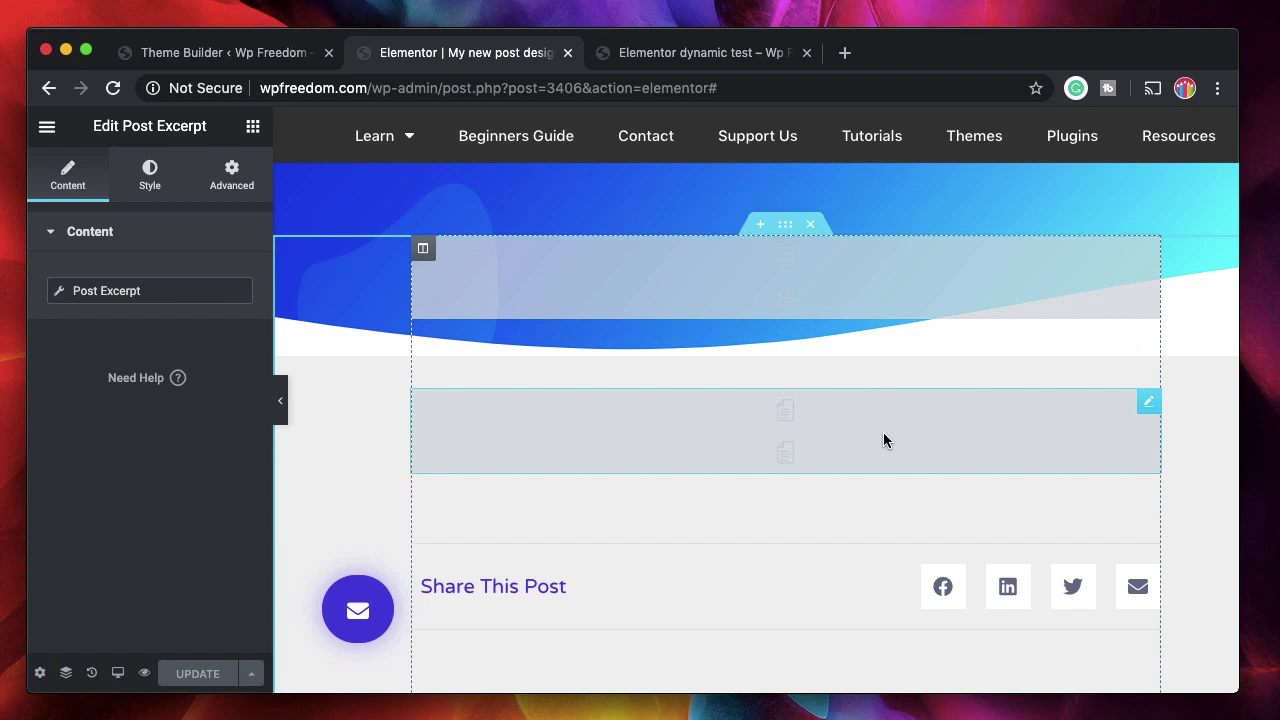
# Step: Set the new Single template's post type to Page, name it "My page layout" and create it
pyautogui.click(209, 52)
pyautogui.click(774, 452)
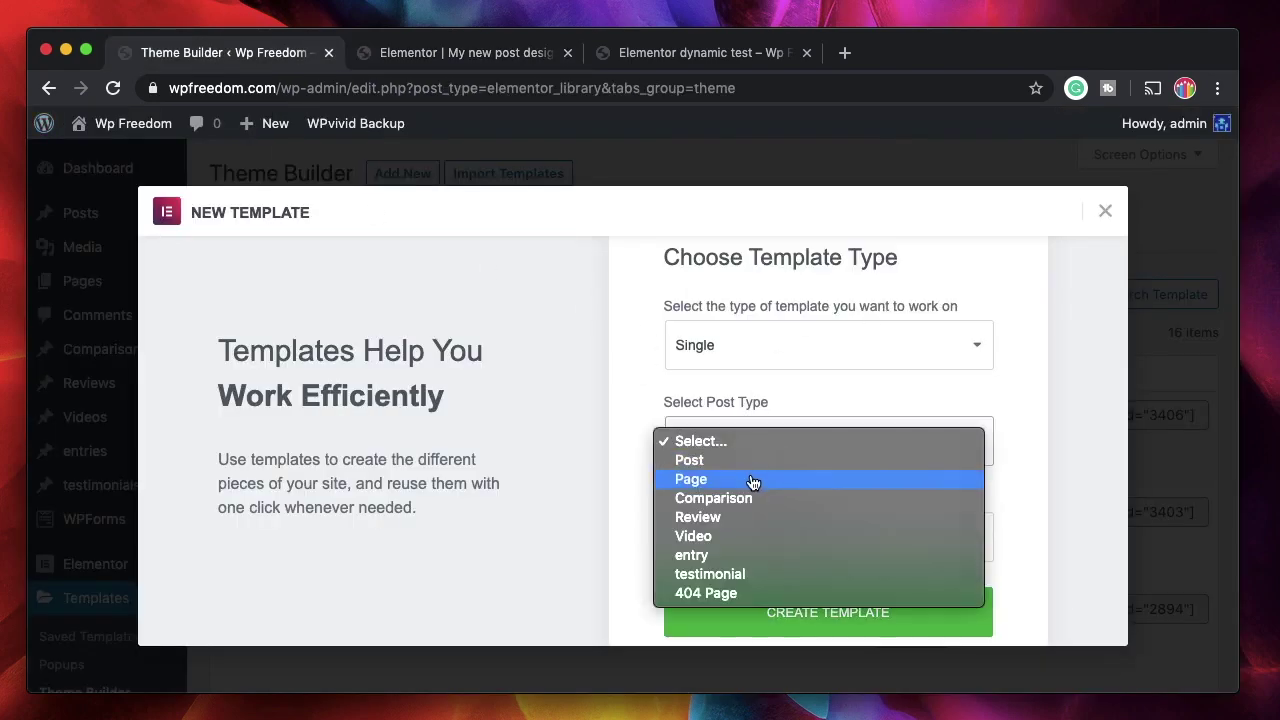
pyautogui.click(750, 480)
pyautogui.click(755, 537)
pyautogui.write('My page layout')
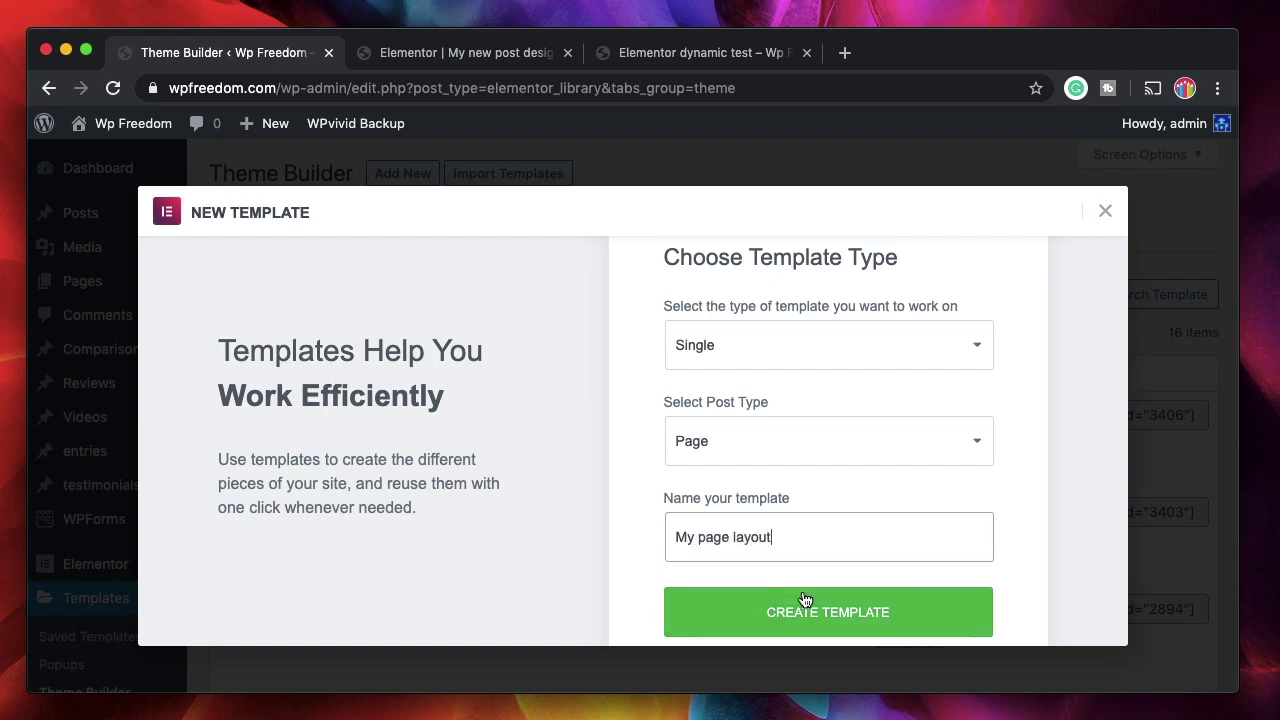
pyautogui.click(805, 598)
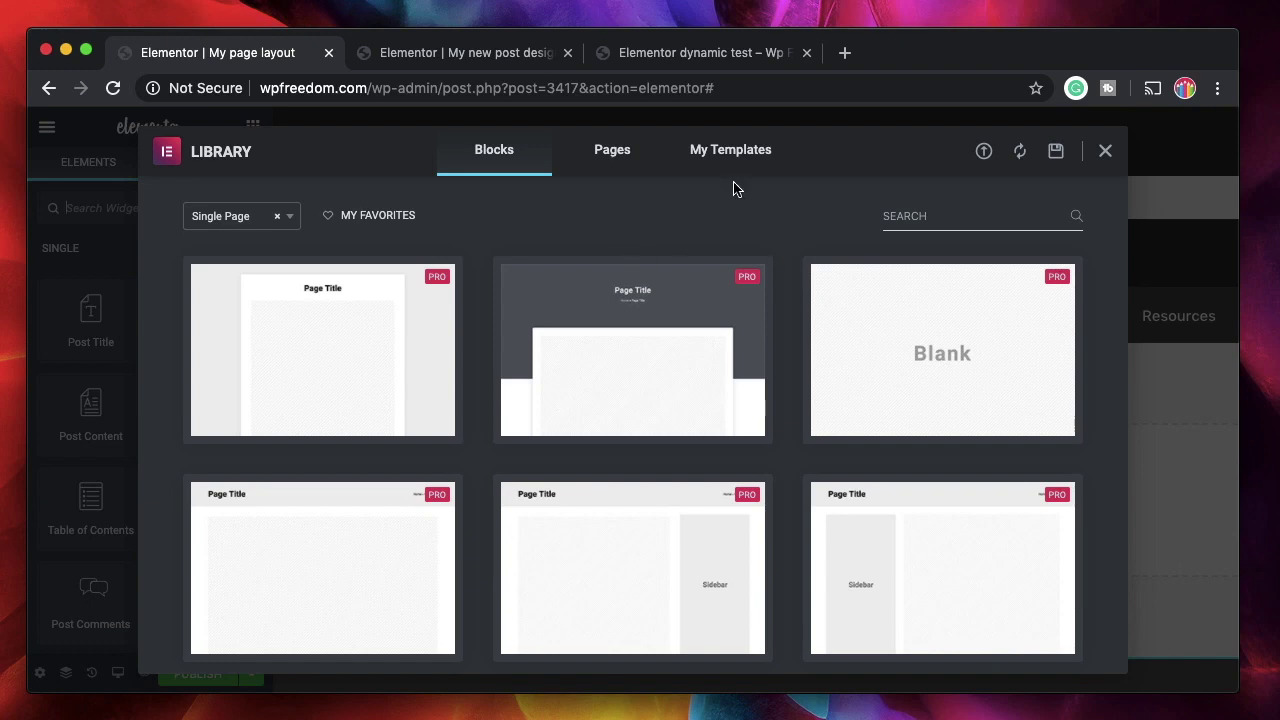
pyautogui.scroll(-5, 603, 443)
pyautogui.scroll(5, 506, 219)
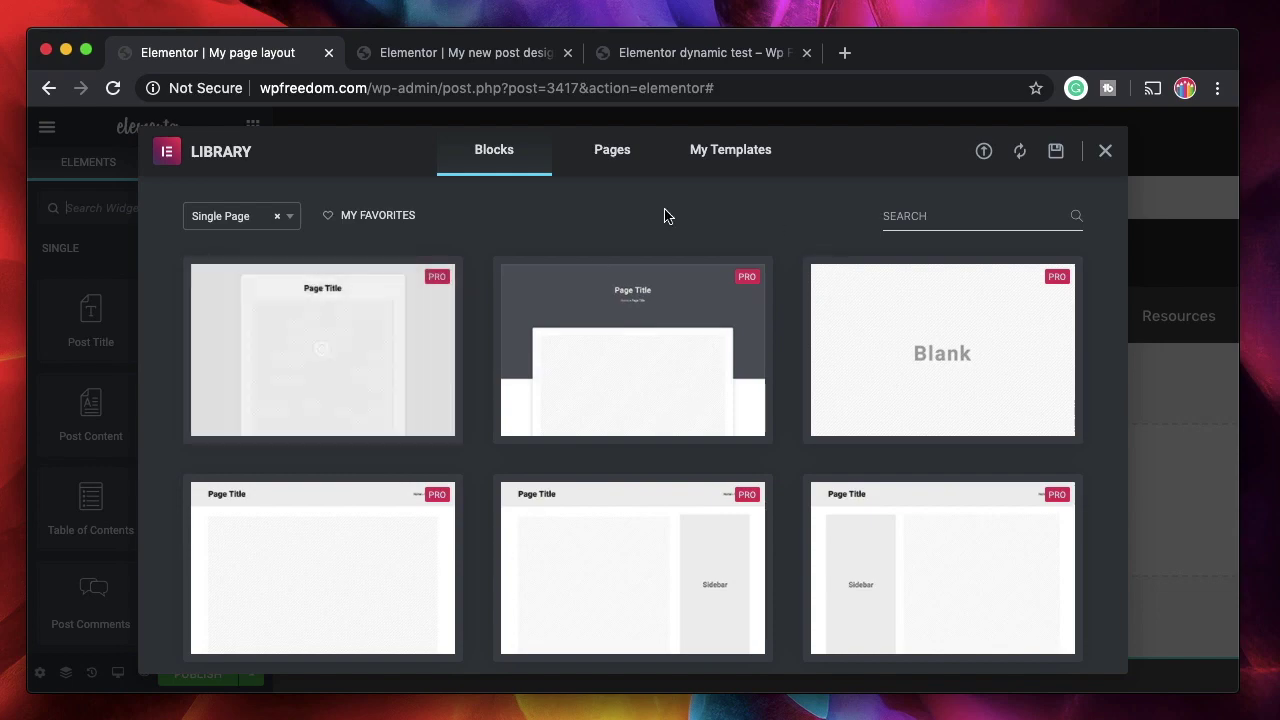
pyautogui.click(1105, 151)
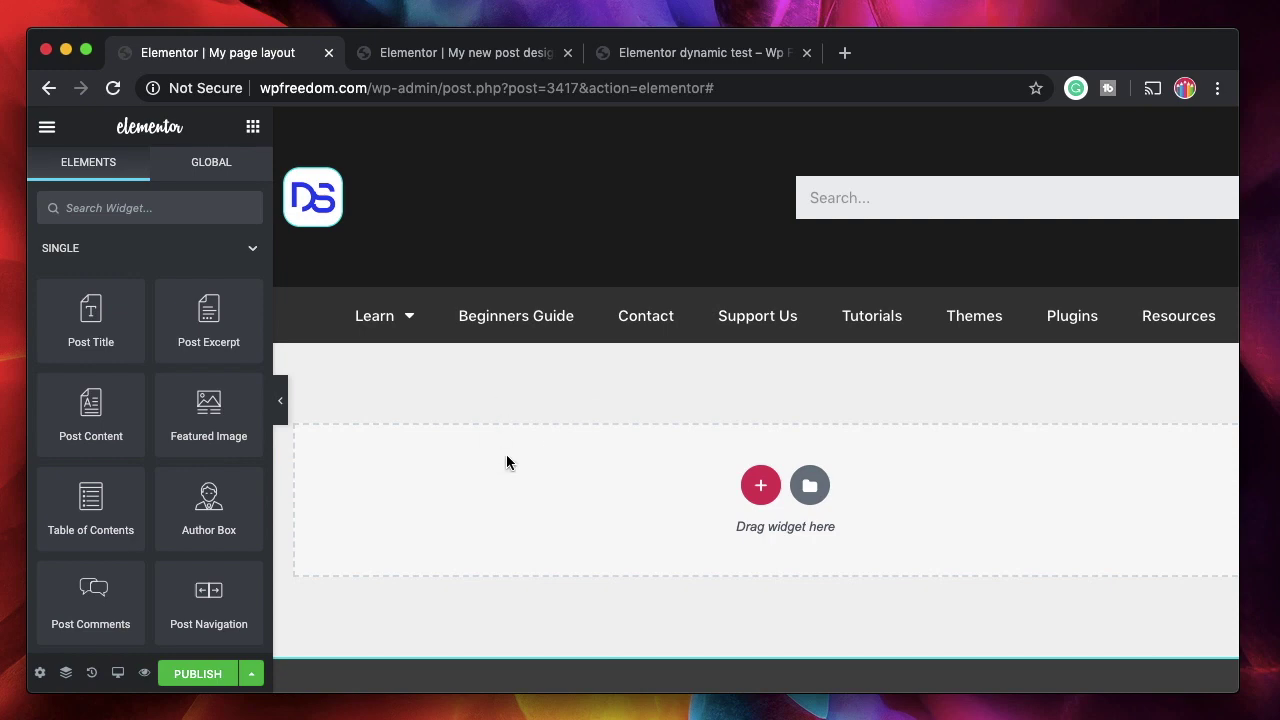
# Step: Insert the Single Page library block with the dark background and centred page title above a white content box
pyautogui.click(810, 486)
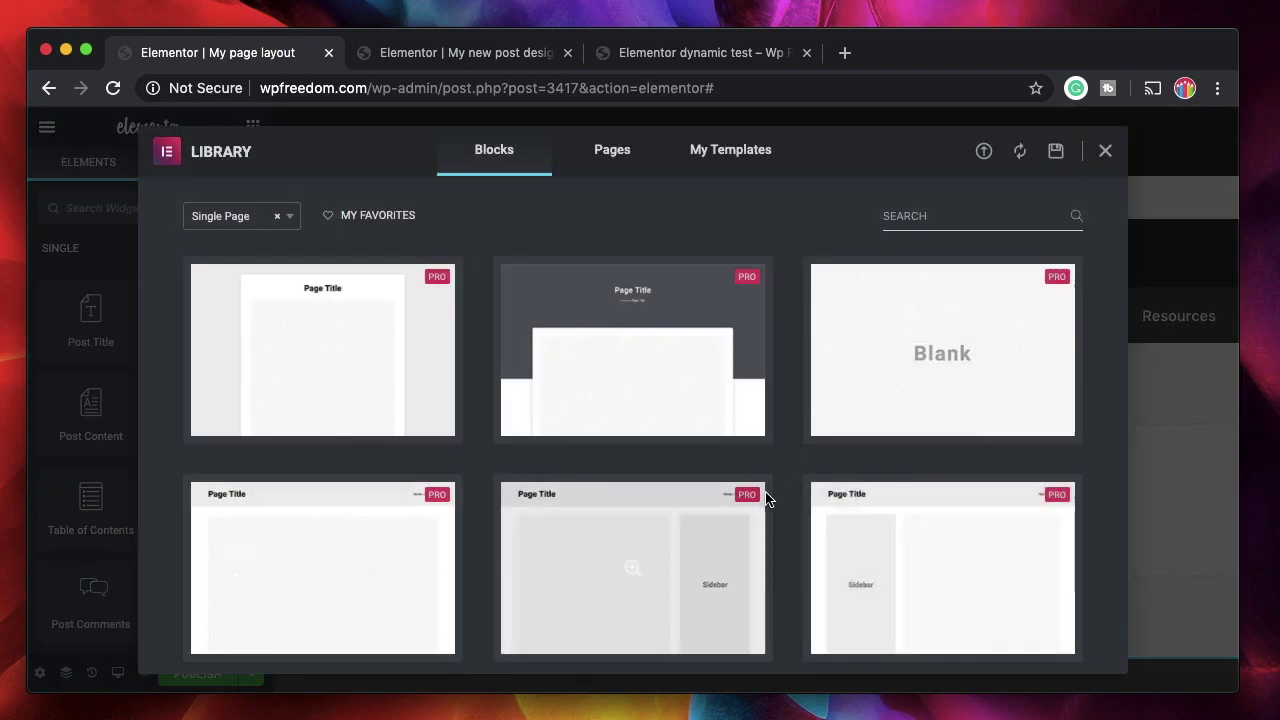
pyautogui.scroll(-2, 391, 509)
pyautogui.scroll(2, 391, 506)
pyautogui.click(547, 416)
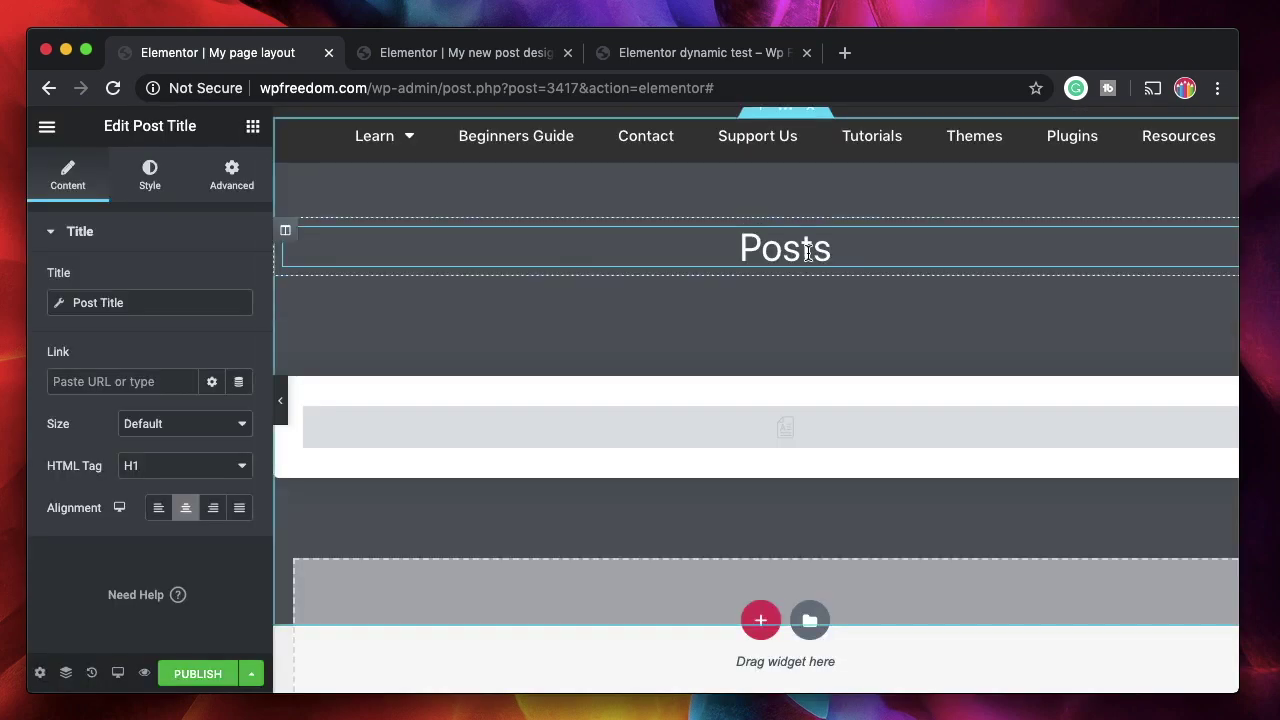
# Step: Examine the Post Content widget and the overall layout of the inserted page block
pyautogui.scroll(-3, 810, 250)
pyautogui.click(799, 211)
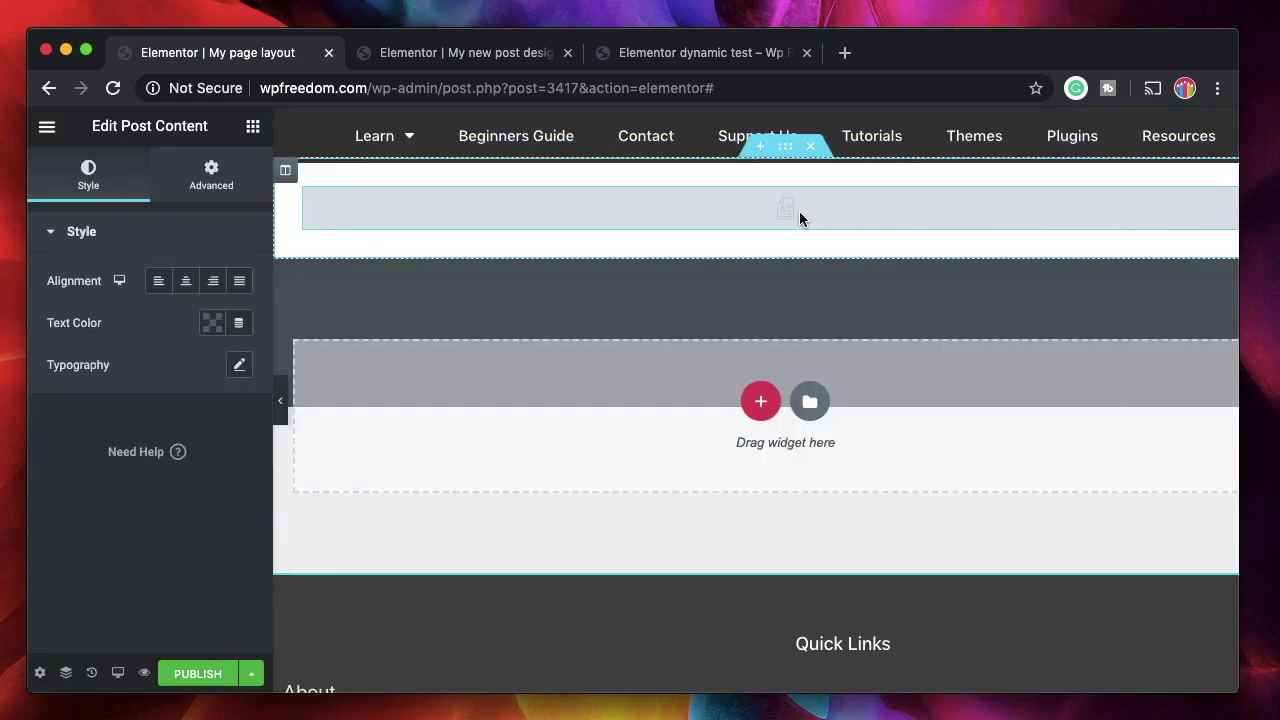
pyautogui.scroll(2, 660, 403)
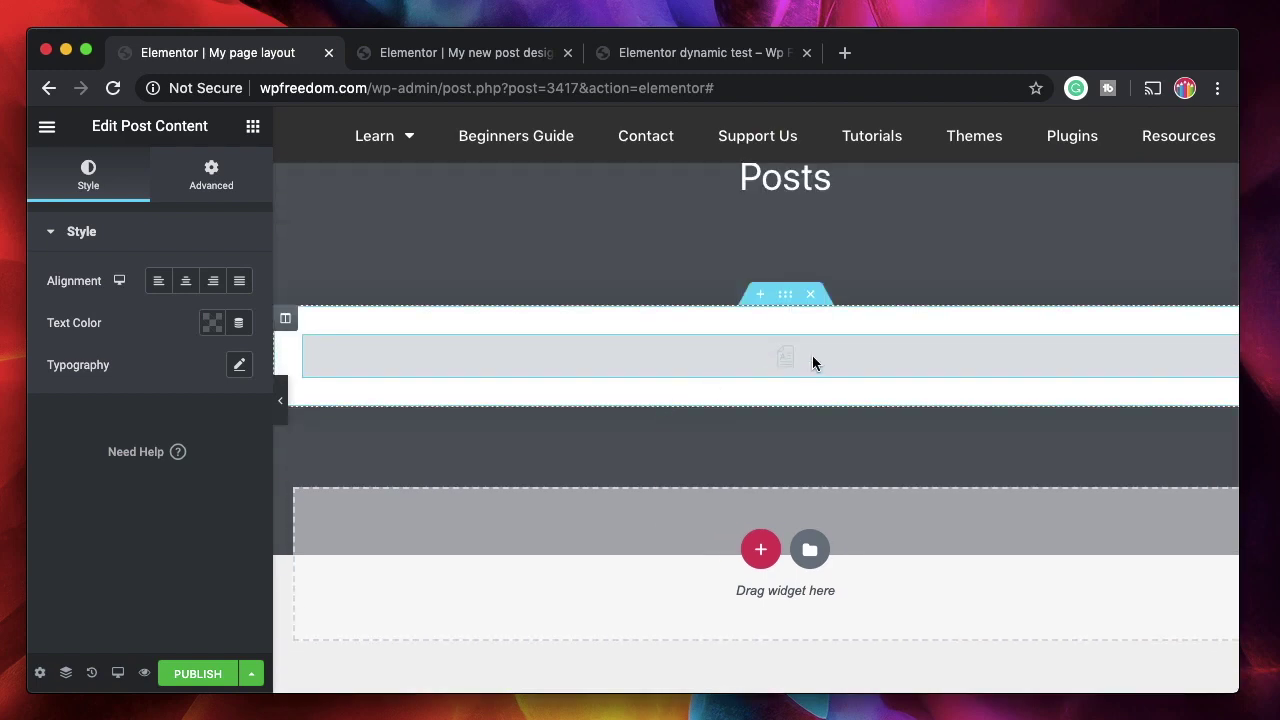
pyautogui.scroll(-2, 857, 517)
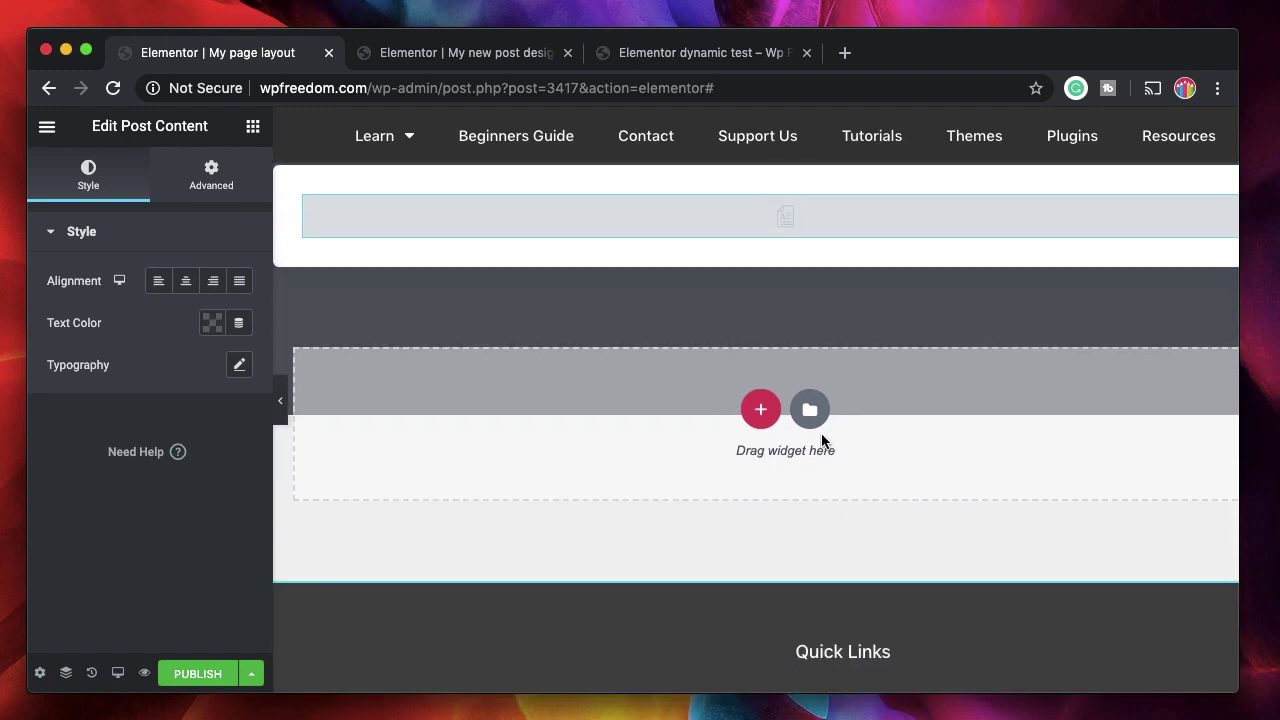
pyautogui.scroll(6, 822, 440)
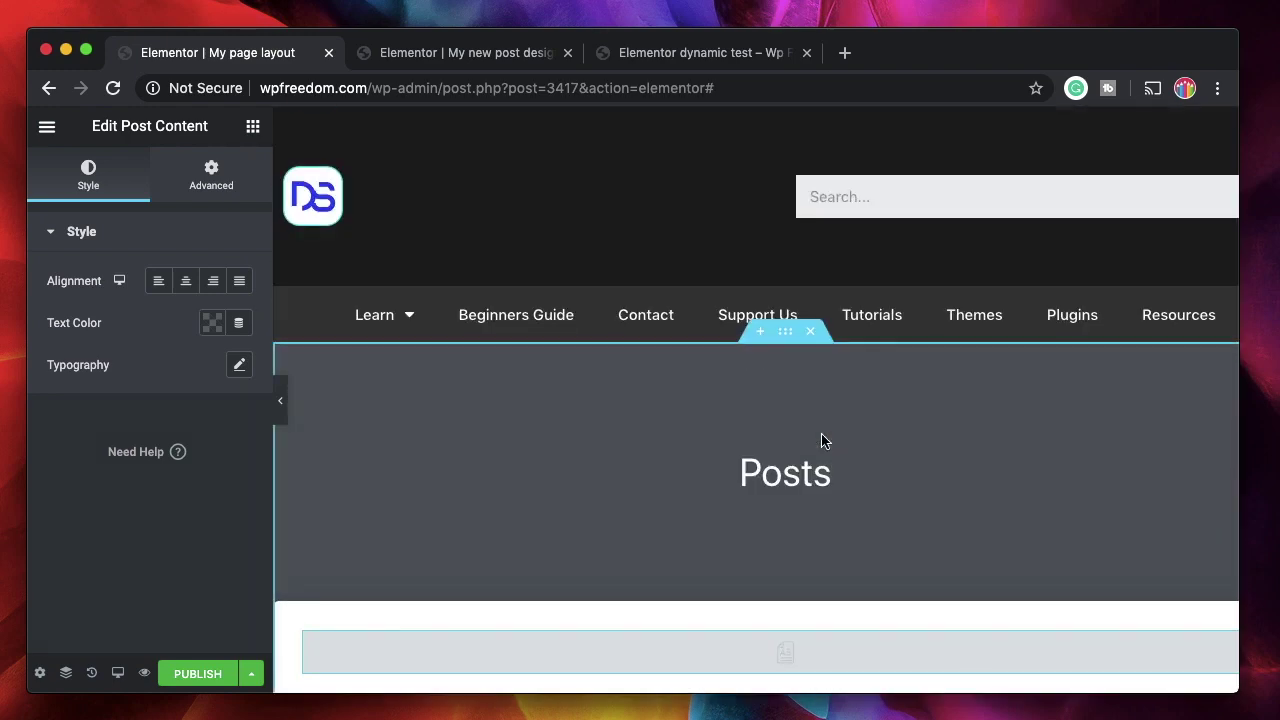
# Step: Publish the My page layout template with the display condition Include, Pages, All
pyautogui.scroll(-1, 822, 440)
pyautogui.click(203, 673)
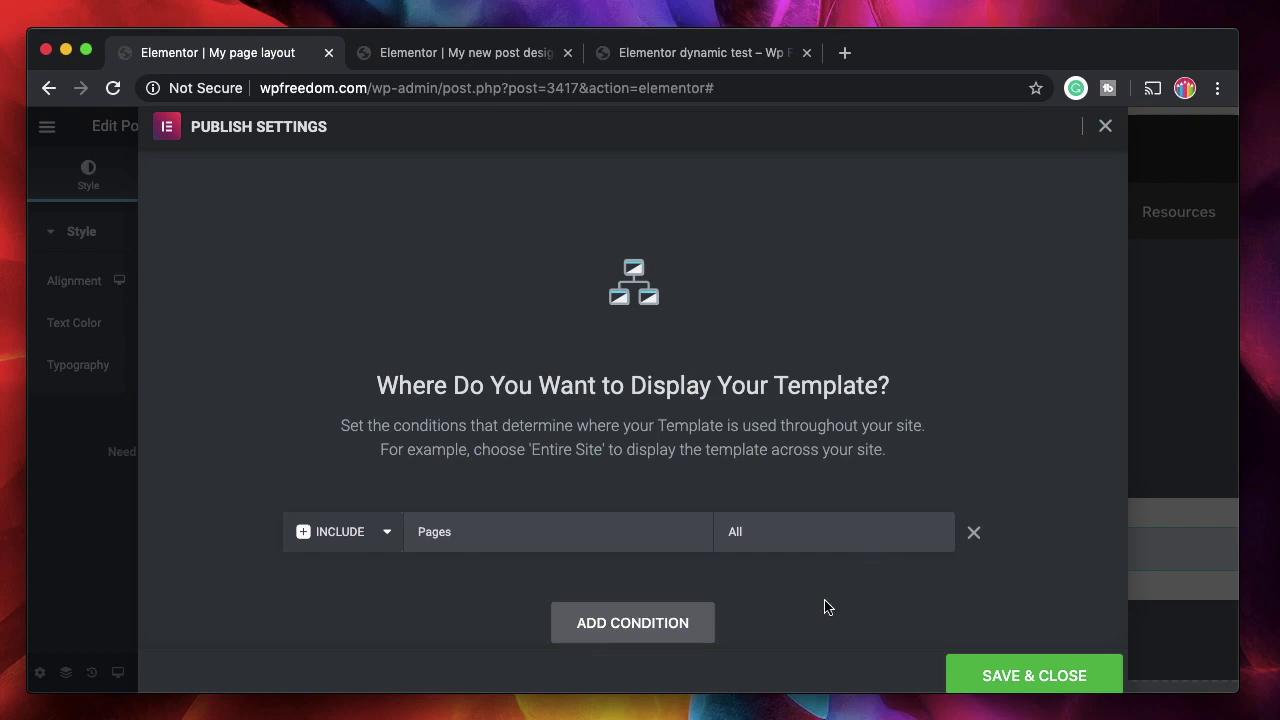
pyautogui.click(1000, 675)
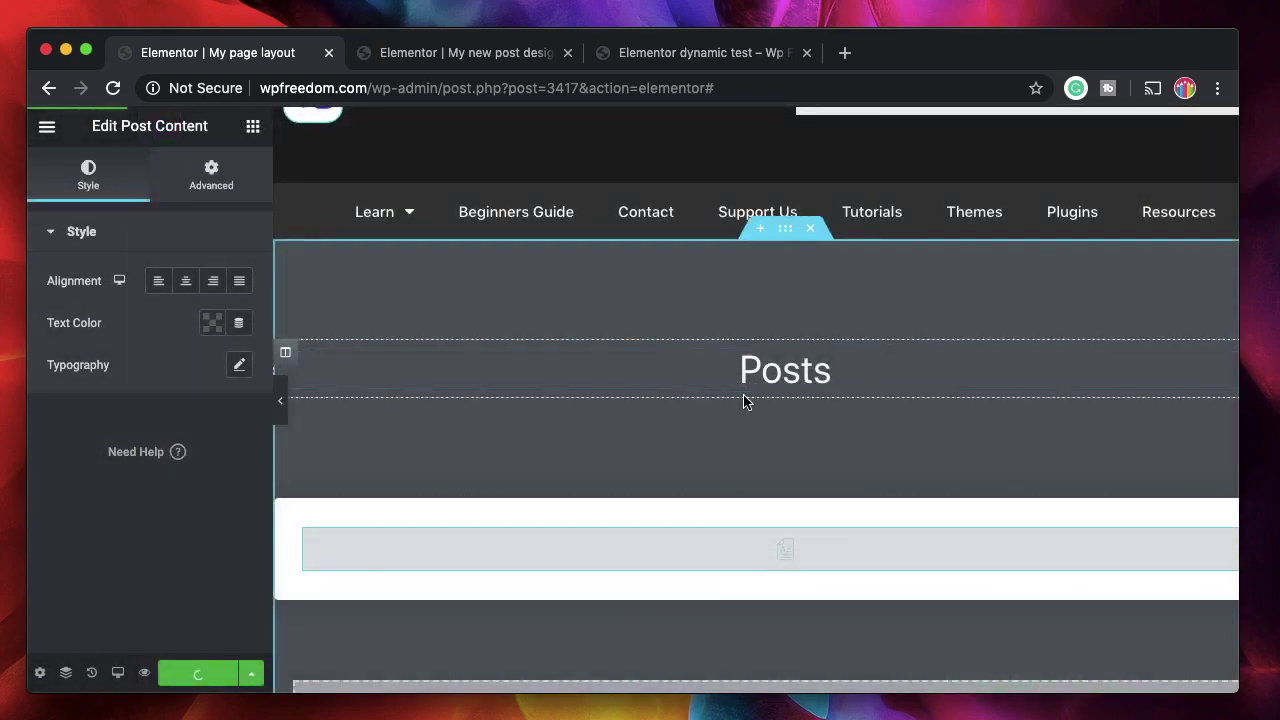
# Step: Create a new WordPress page titled "My page" and open it for editing with Elementor
pyautogui.click(467, 53)
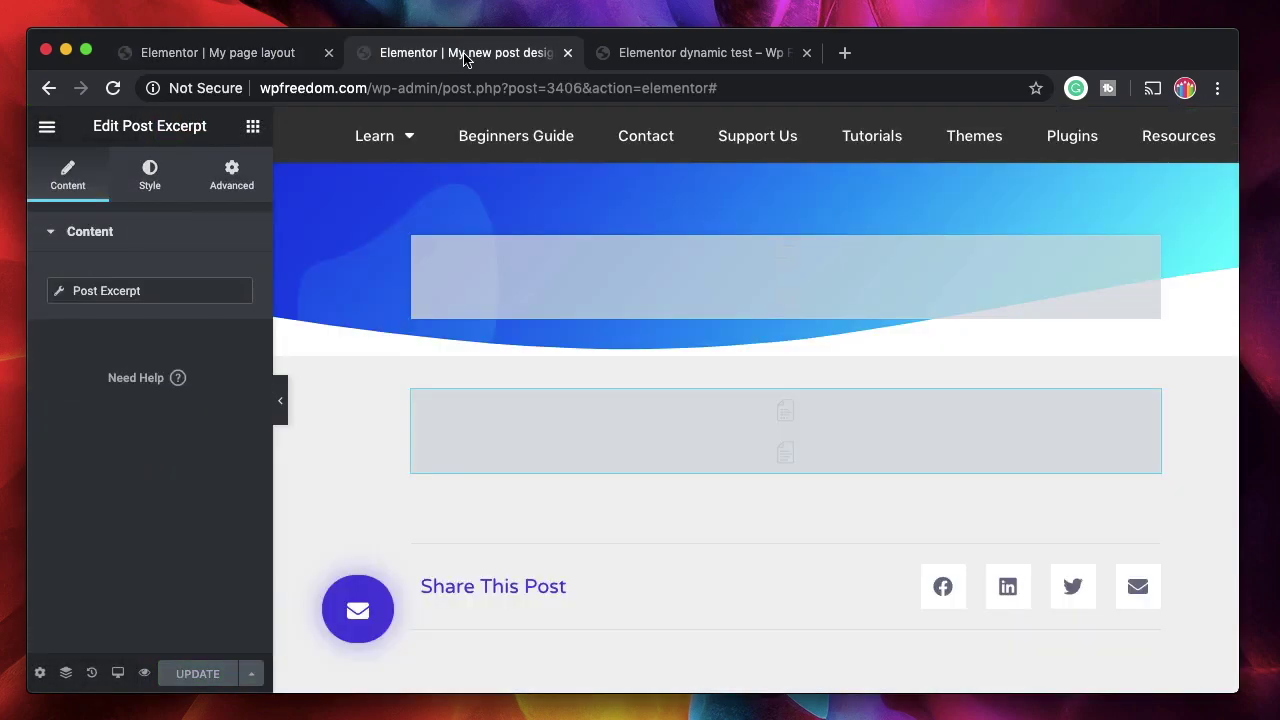
pyautogui.click(709, 53)
pyautogui.moveTo(371, 123)
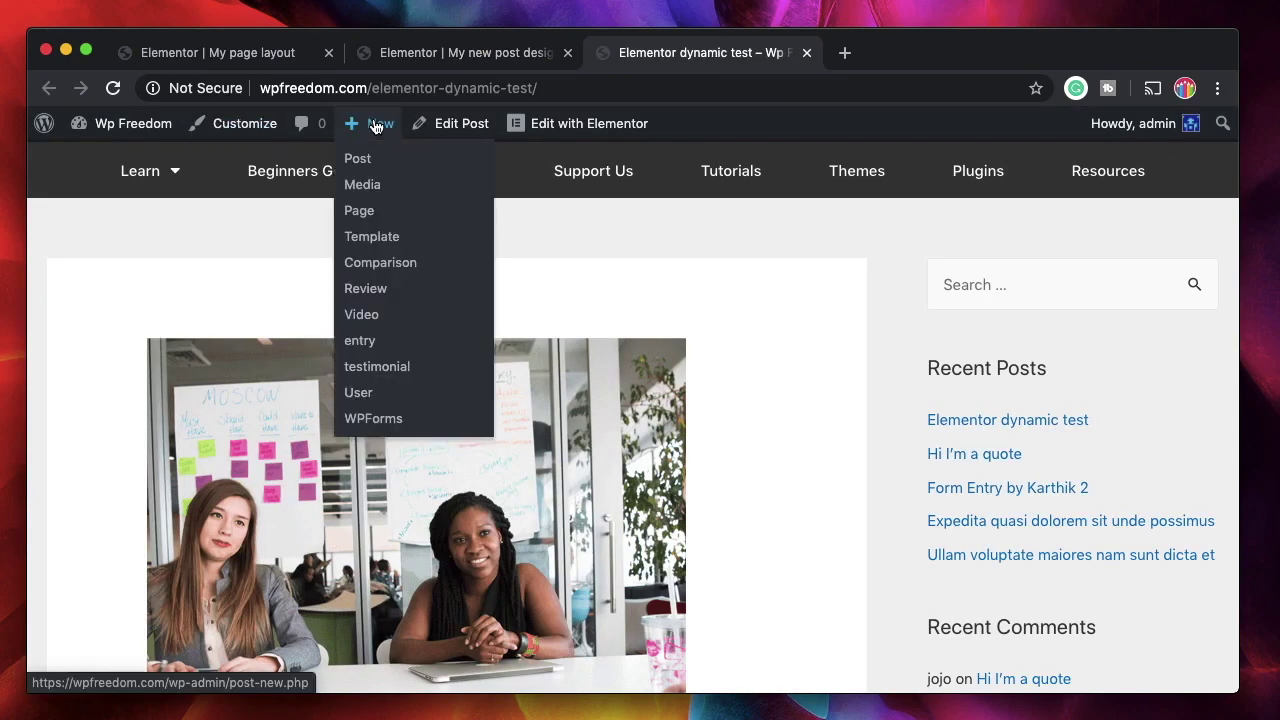
pyautogui.click(371, 208)
pyautogui.write('My apge')
pyautogui.doubleClick(350, 354)
pyautogui.write('page')
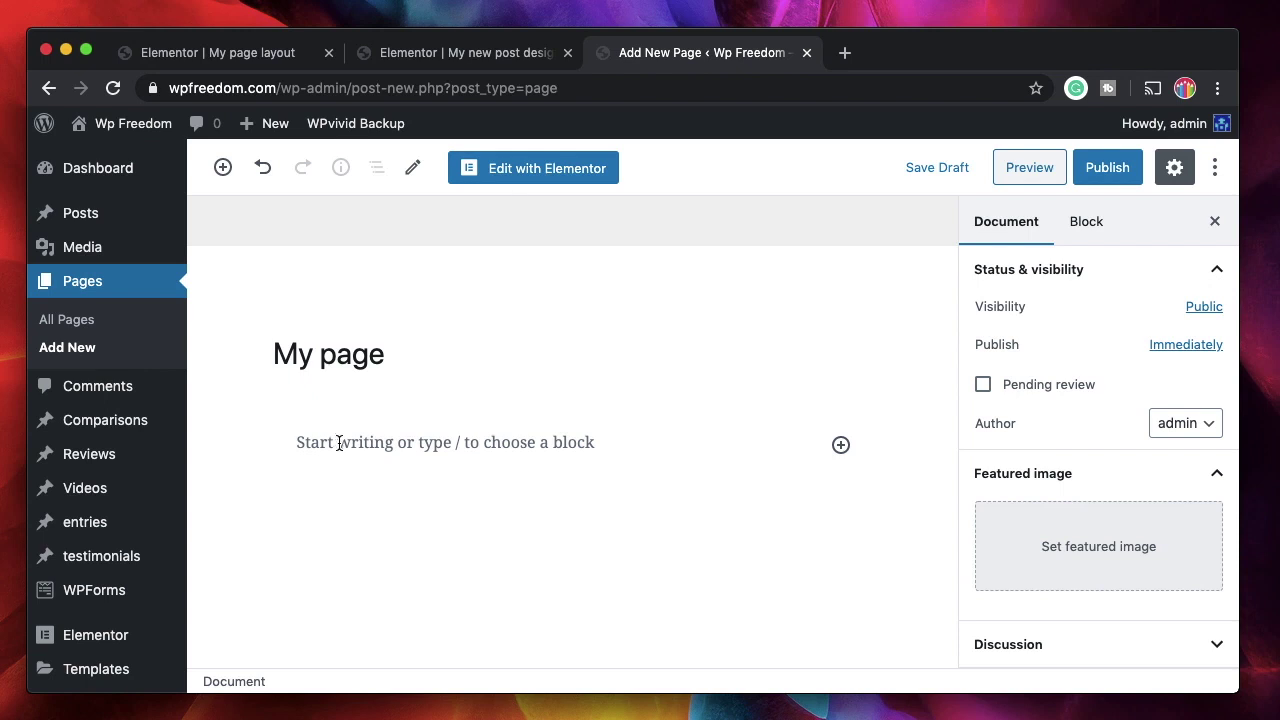
pyautogui.click(339, 443)
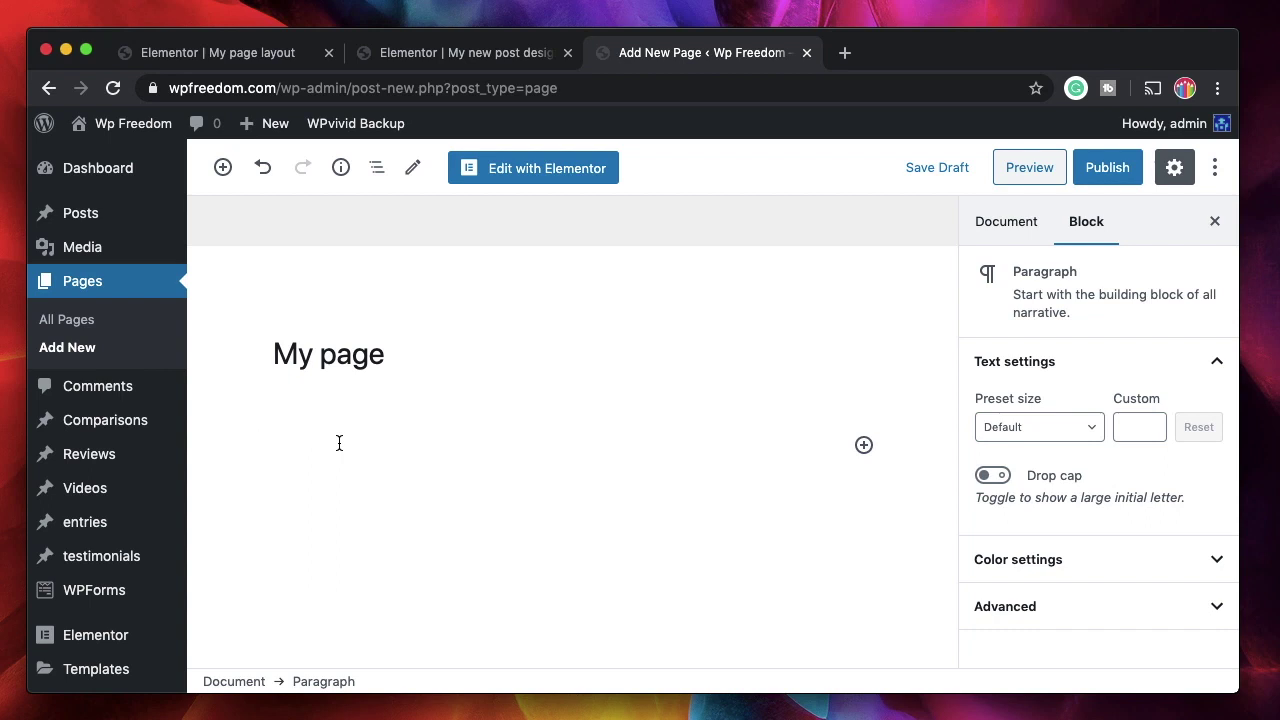
pyautogui.click(533, 168)
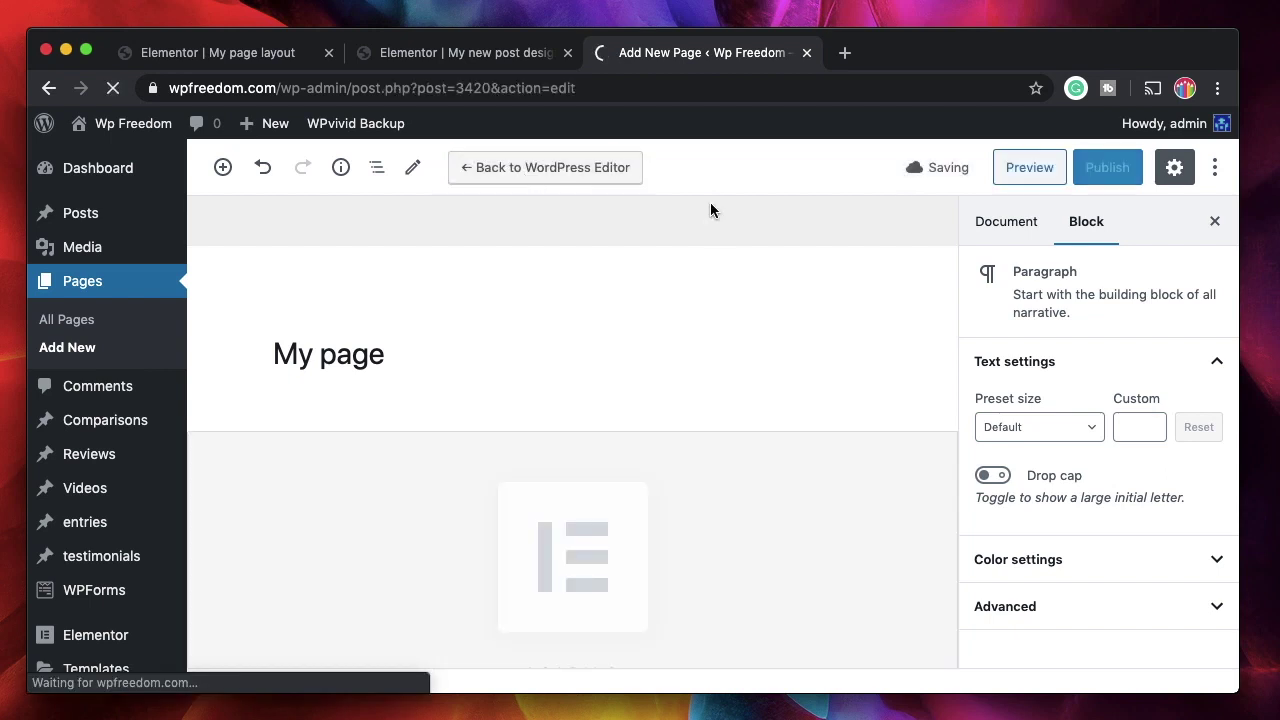
# Step: Check the title and content areas of the My page layout template against the My page editor
pyautogui.click(480, 52)
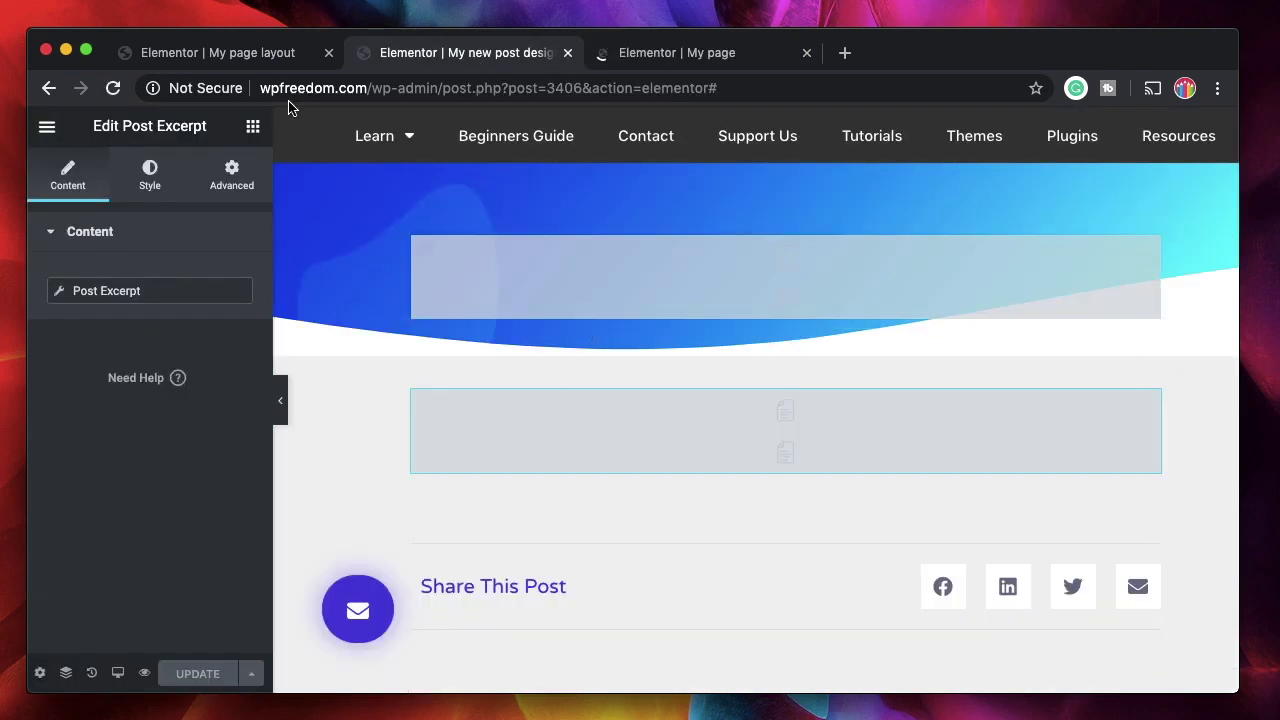
pyautogui.click(229, 50)
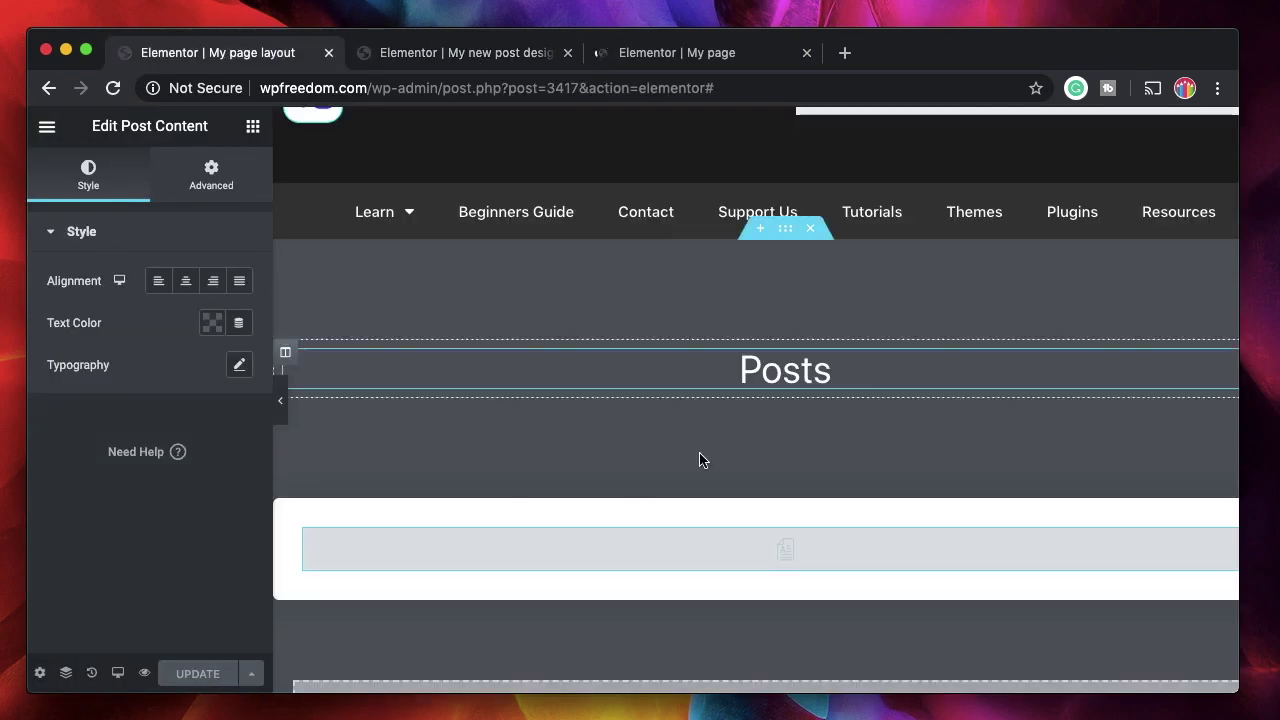
pyautogui.click(669, 54)
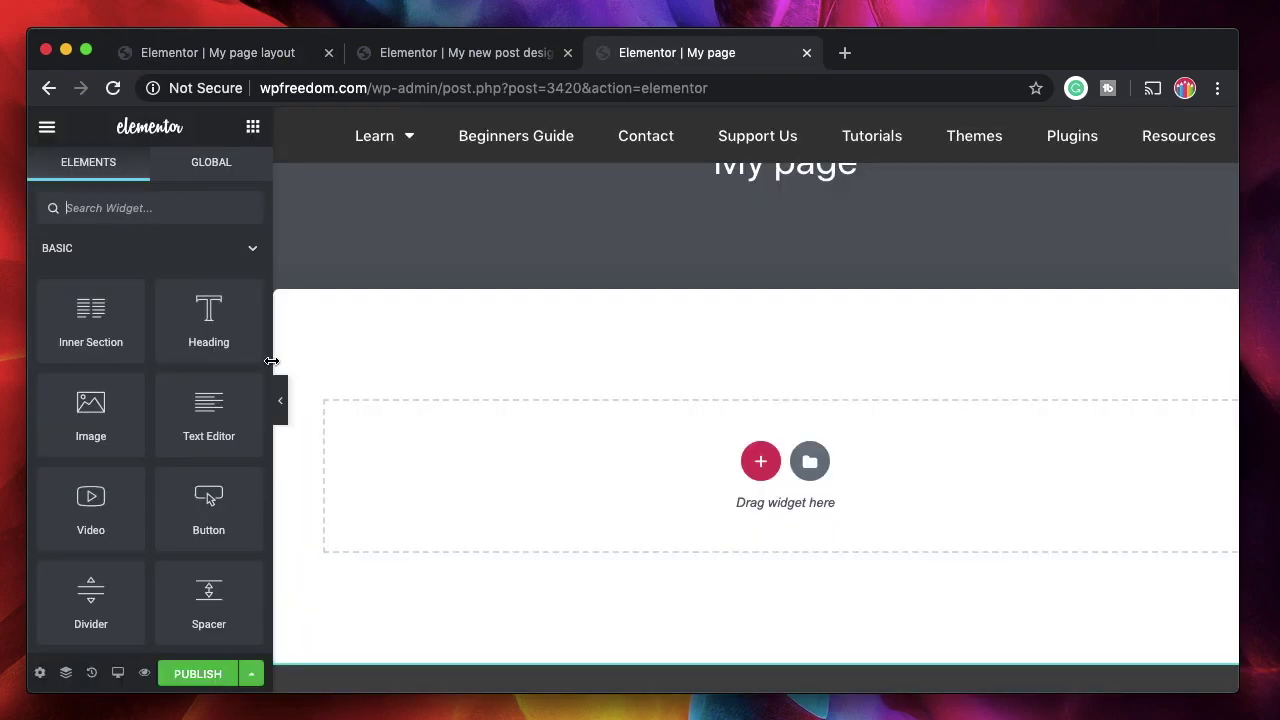
# Step: Add a Heading widget and an Image widget with Design.png to My page's content area, and publish the page
pyautogui.moveTo(208, 318); pyautogui.dragTo(683, 483)
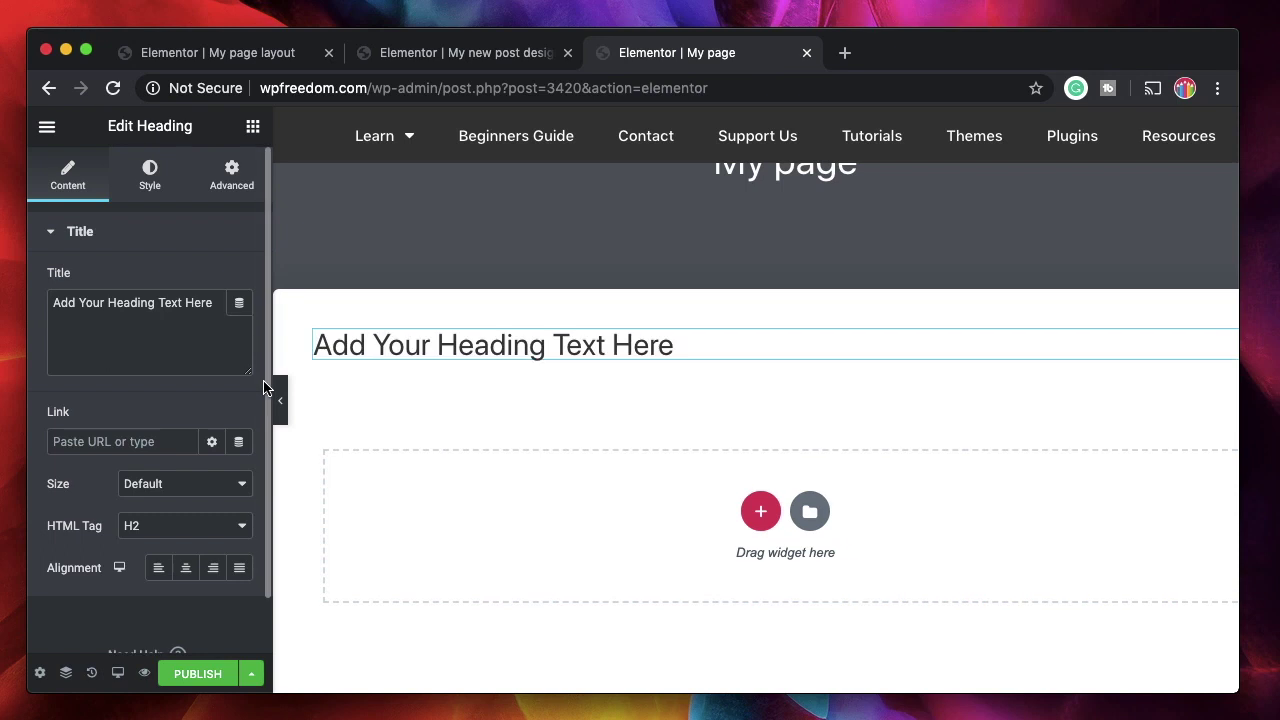
pyautogui.click(252, 126)
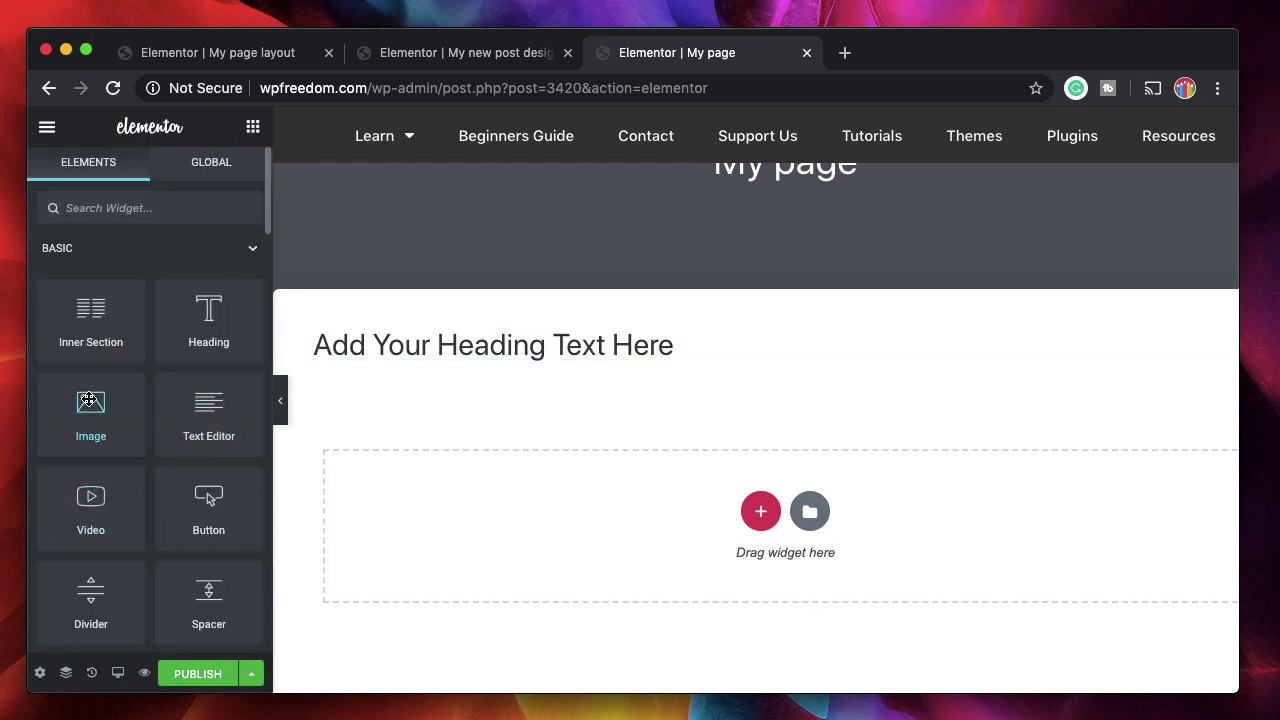
pyautogui.moveTo(90, 415); pyautogui.dragTo(666, 494)
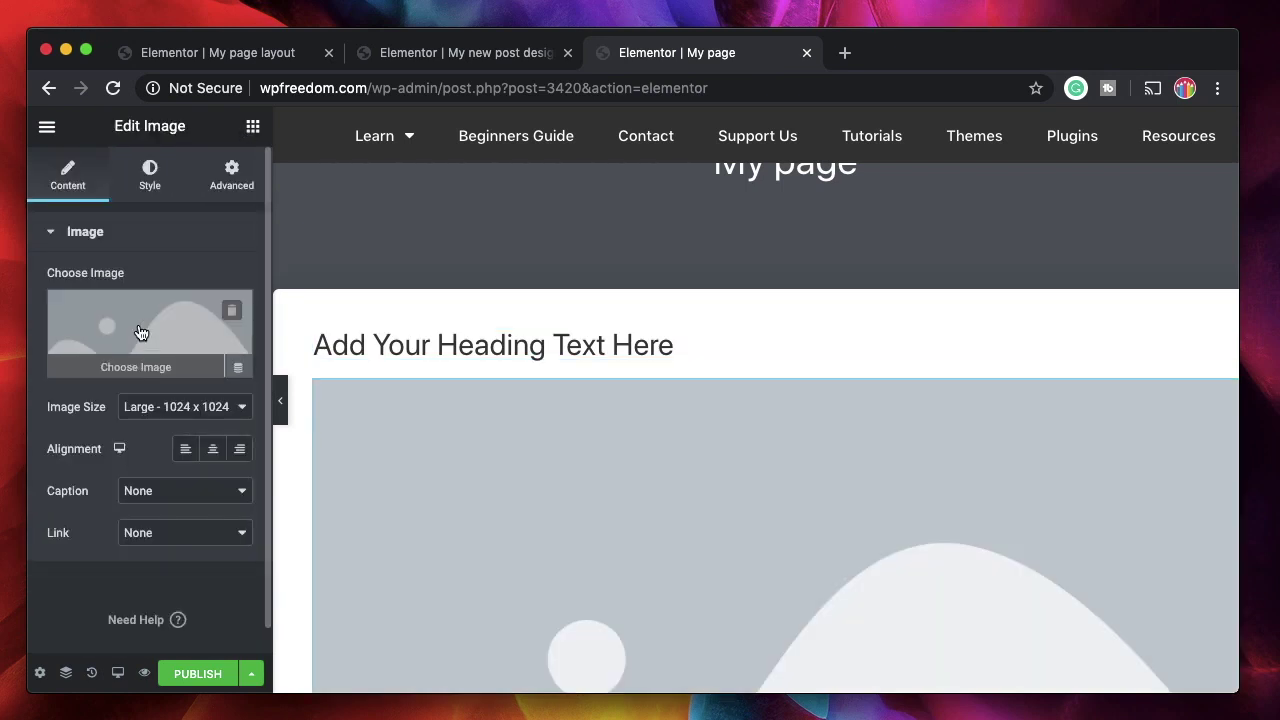
pyautogui.click(137, 331)
pyautogui.click(528, 509)
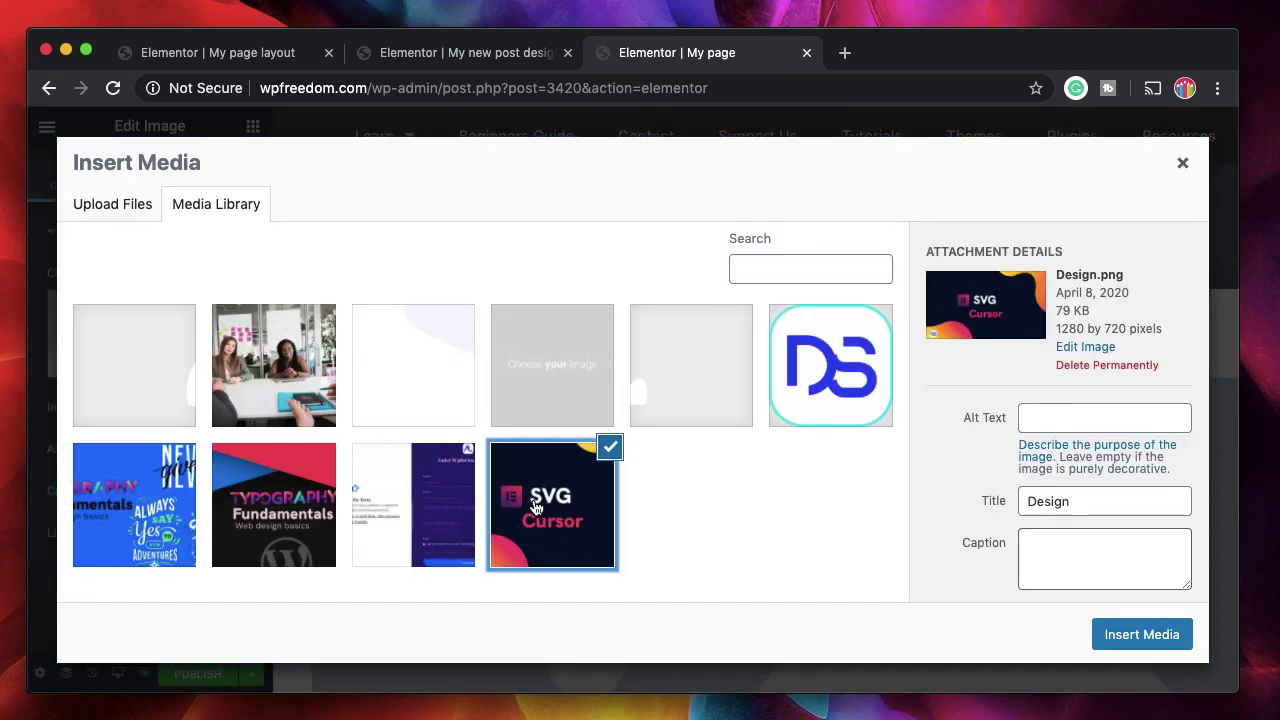
pyautogui.click(1139, 645)
pyautogui.click(201, 675)
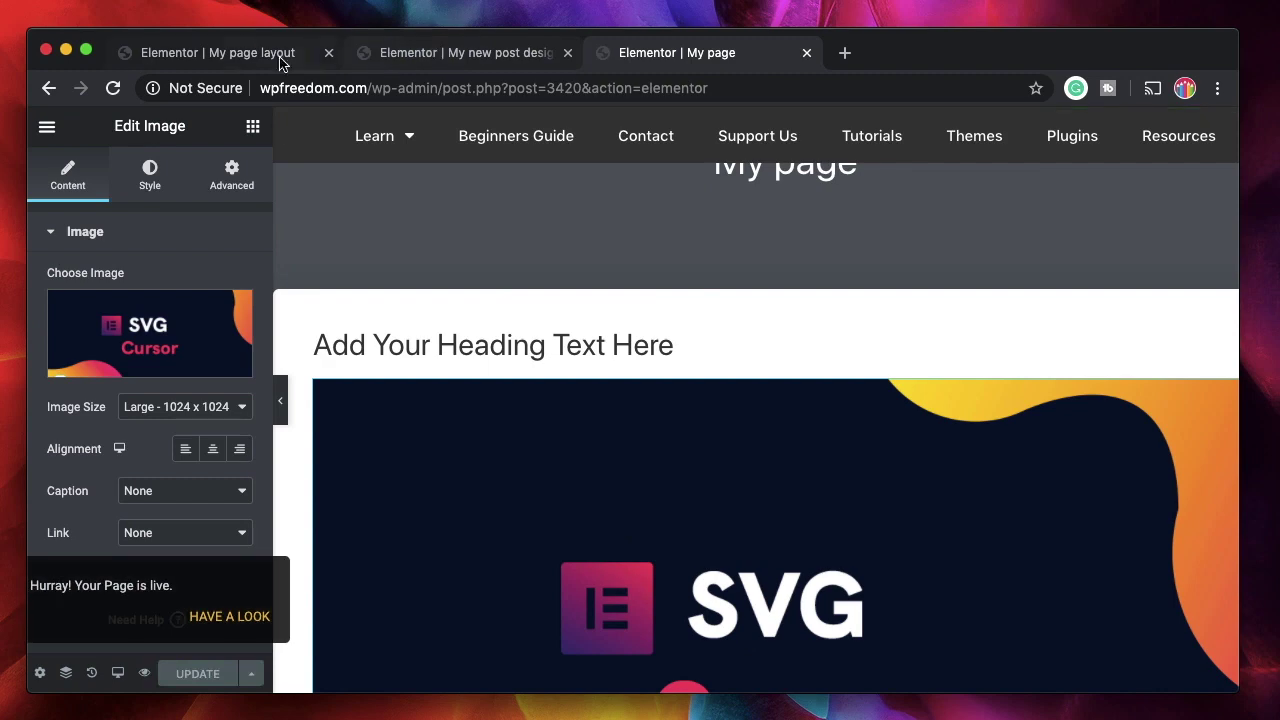
# Step: Open the live My page and examine its title area, heading, image and footer
pyautogui.click(240, 614)
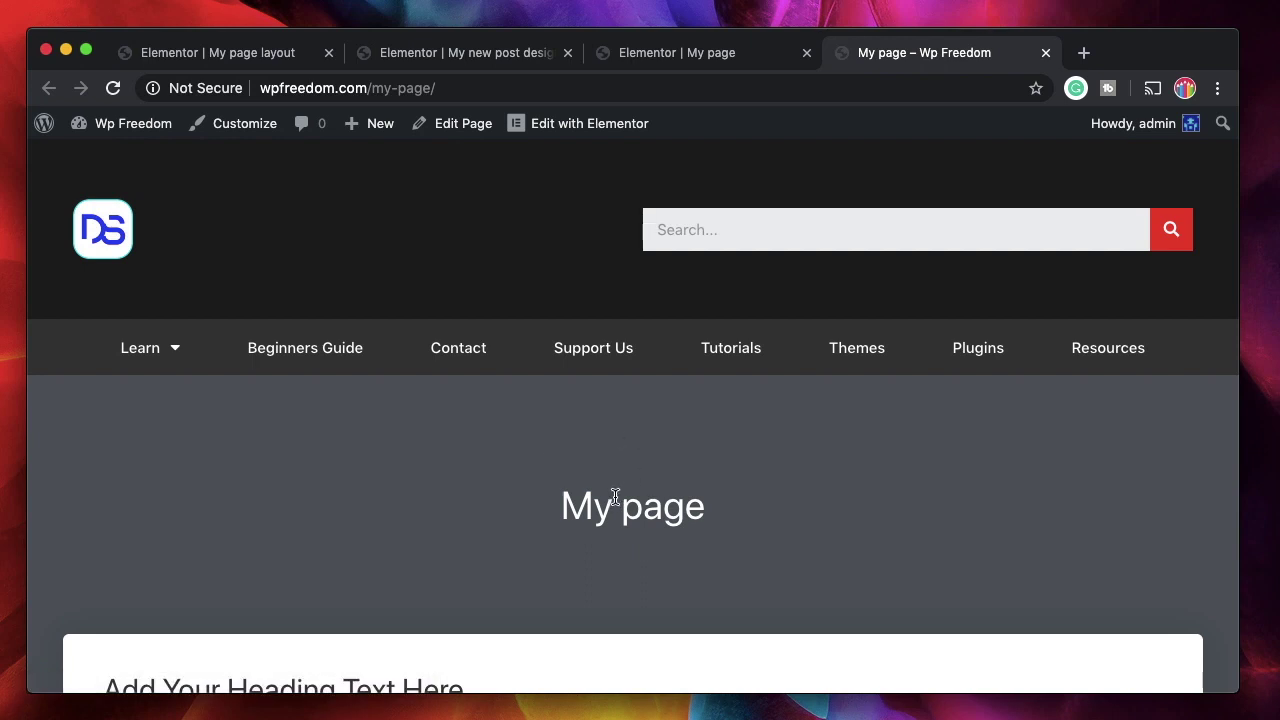
pyautogui.tripleClick(615, 497)
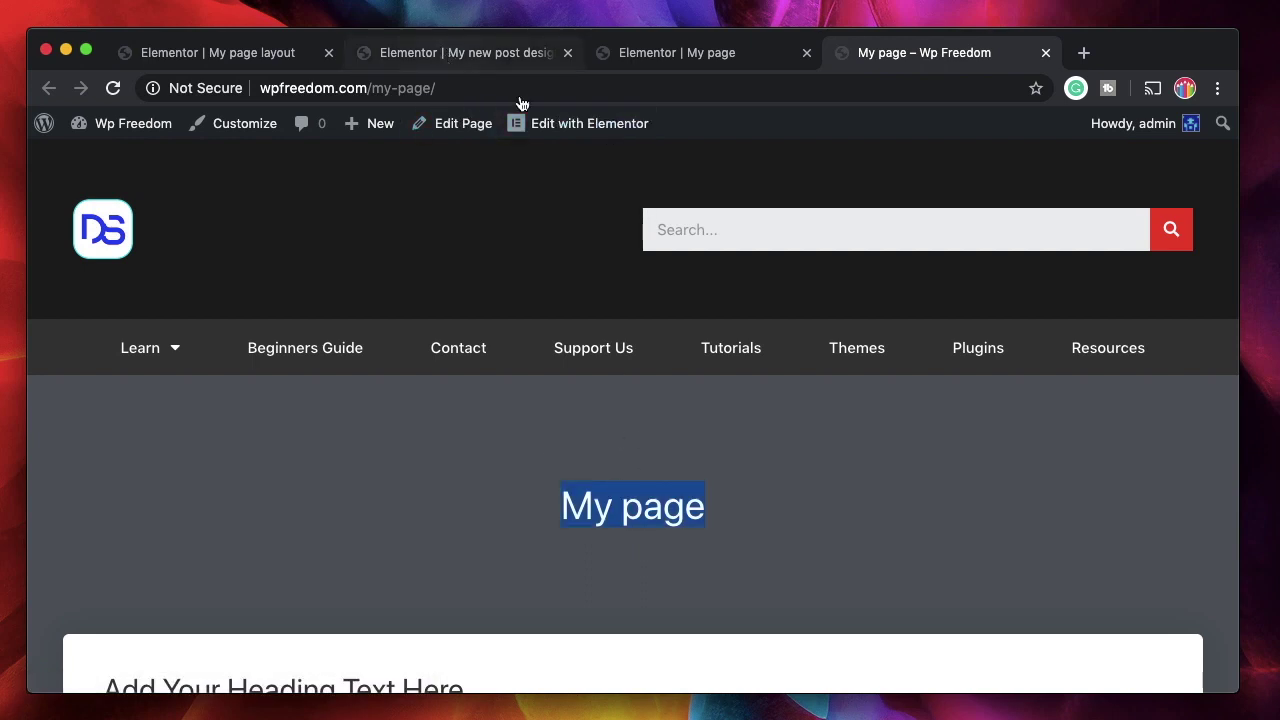
pyautogui.scroll(-5, 672, 560)
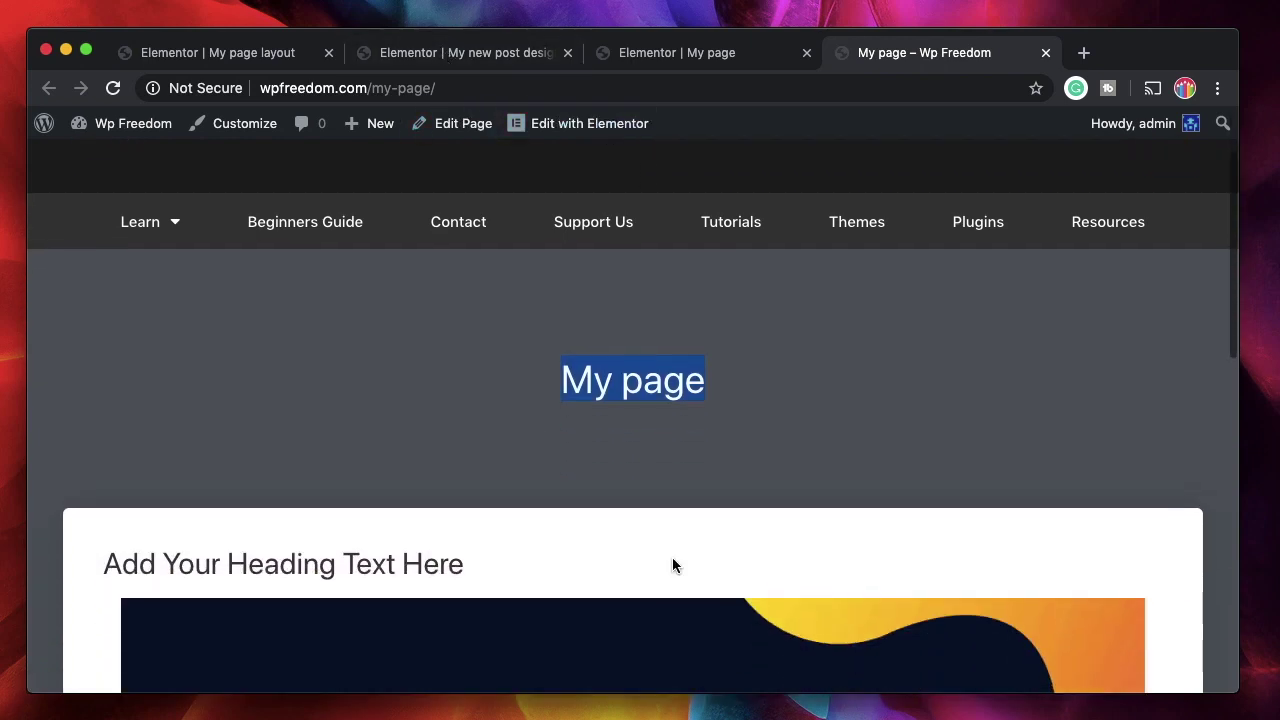
pyautogui.scroll(-10, 675, 565)
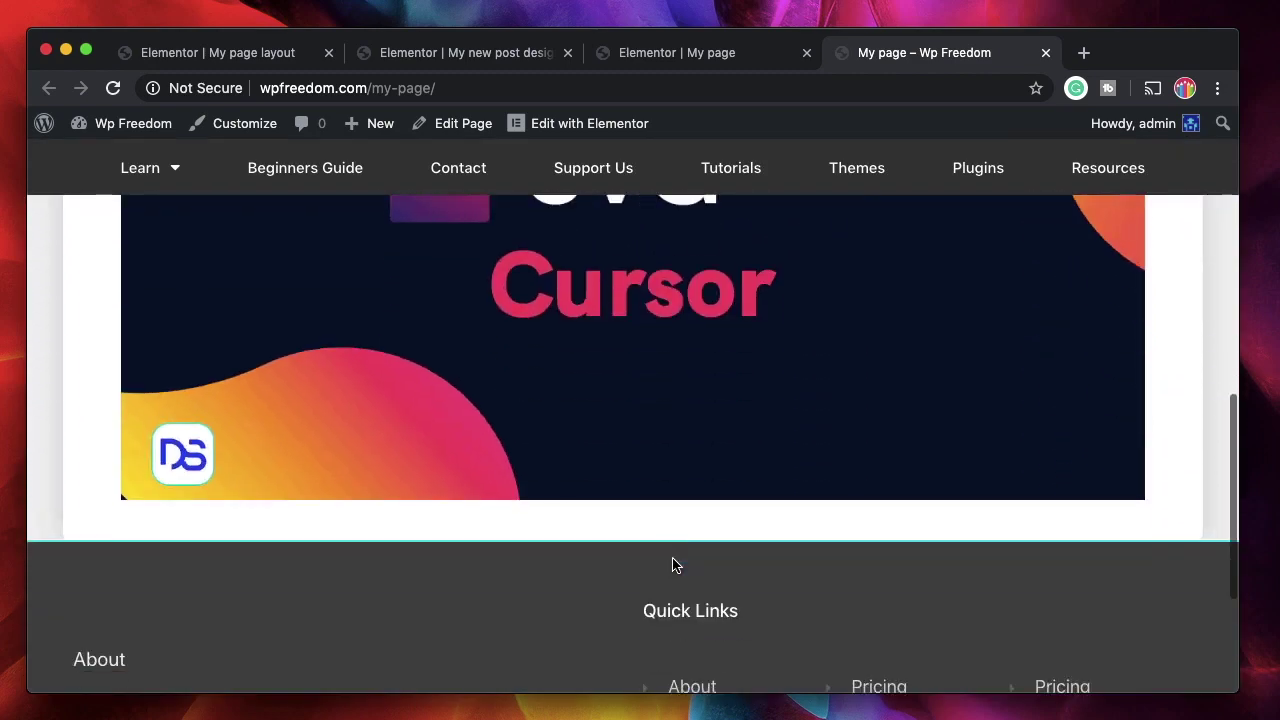
pyautogui.scroll(15, 672, 565)
pyautogui.click(666, 474)
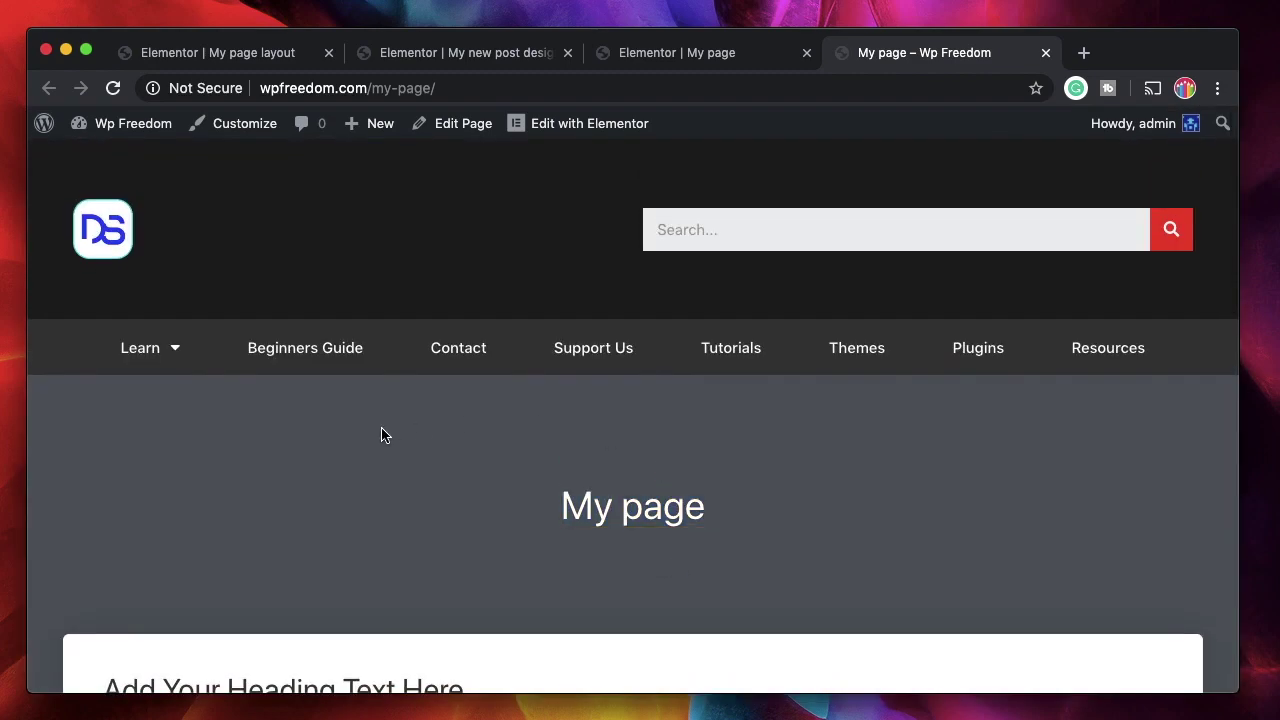
pyautogui.scroll(-2, 823, 479)
pyautogui.scroll(-3, 823, 479)
pyautogui.scroll(-4, 666, 449)
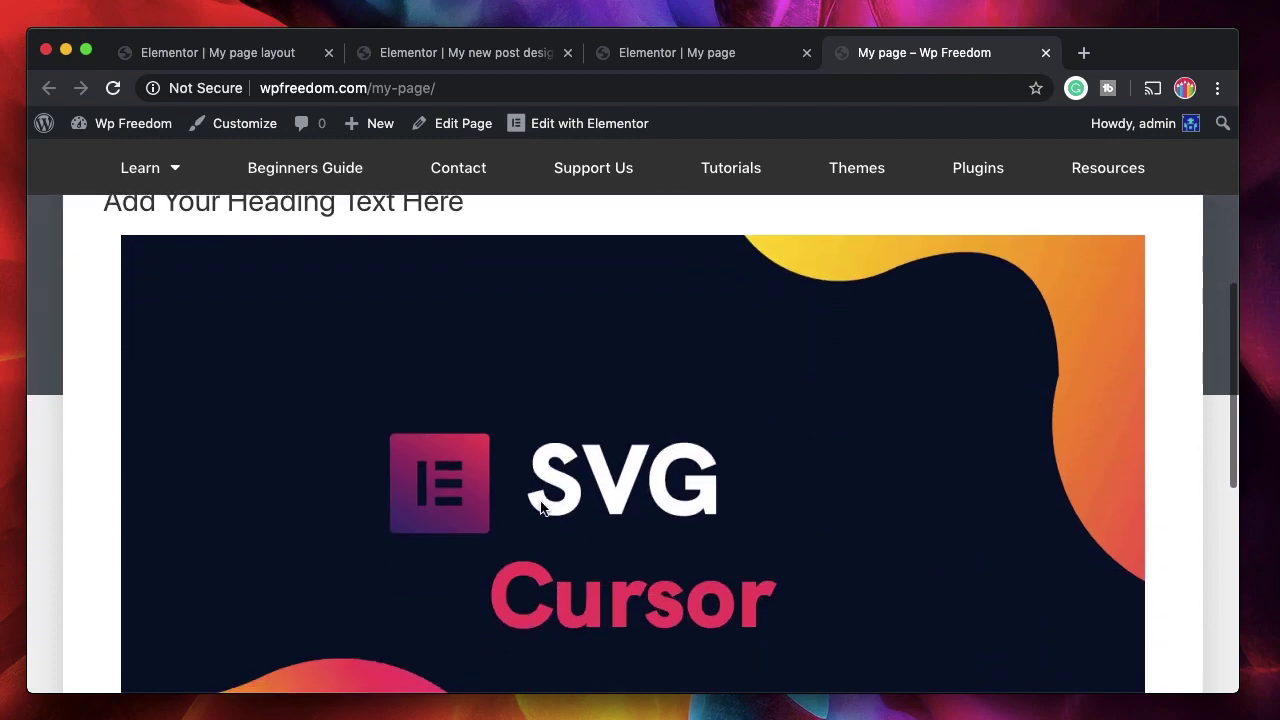
# Step: Return to the My page layout template and look over its available Single widgets
pyautogui.click(471, 50)
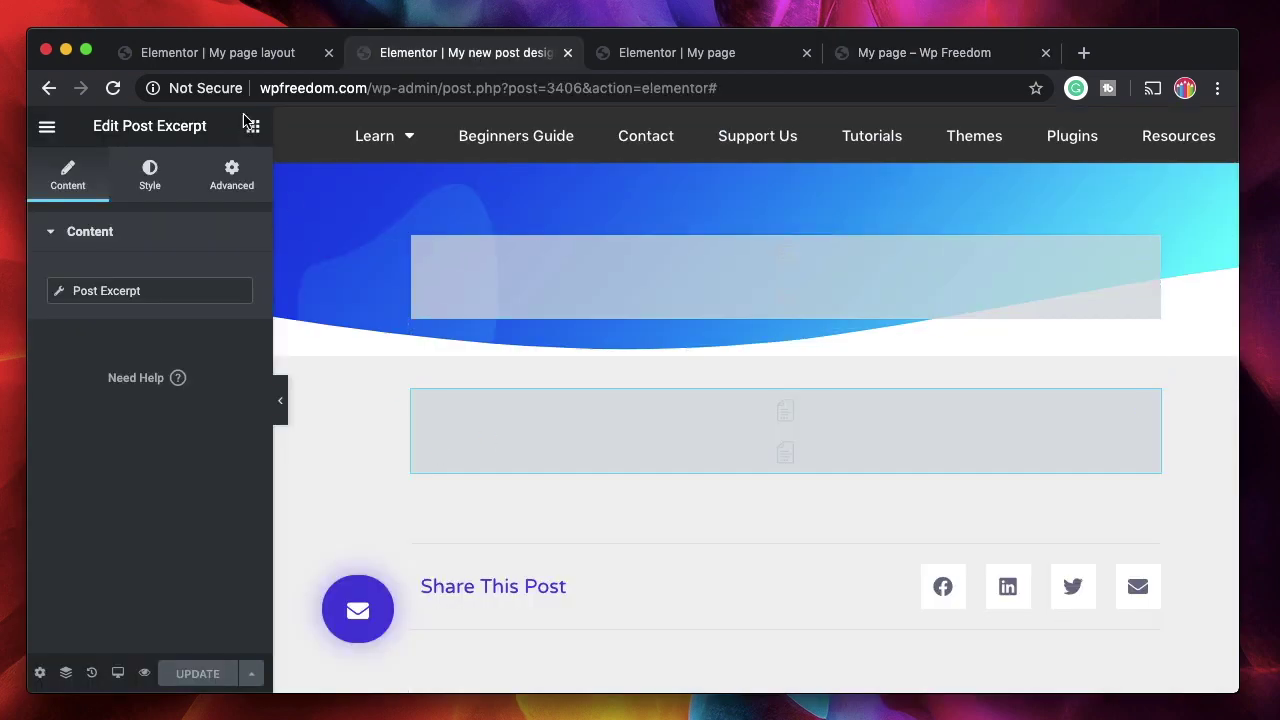
pyautogui.click(237, 66)
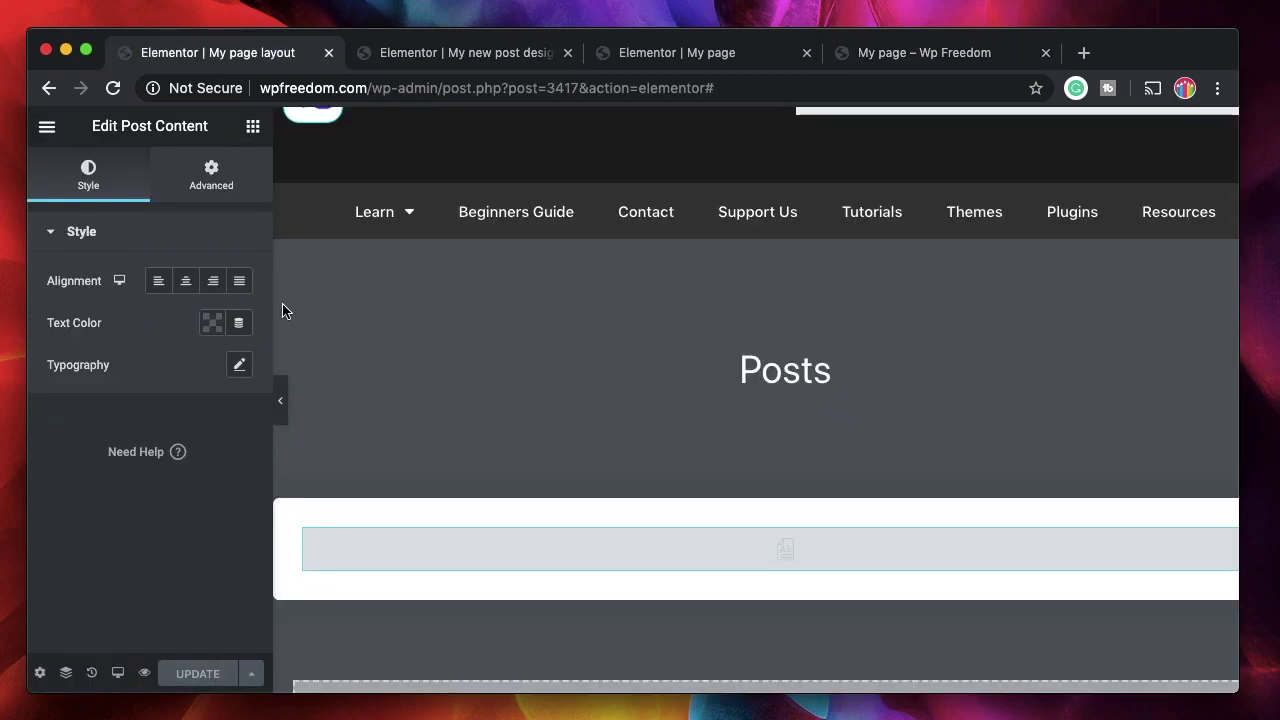
pyautogui.click(253, 128)
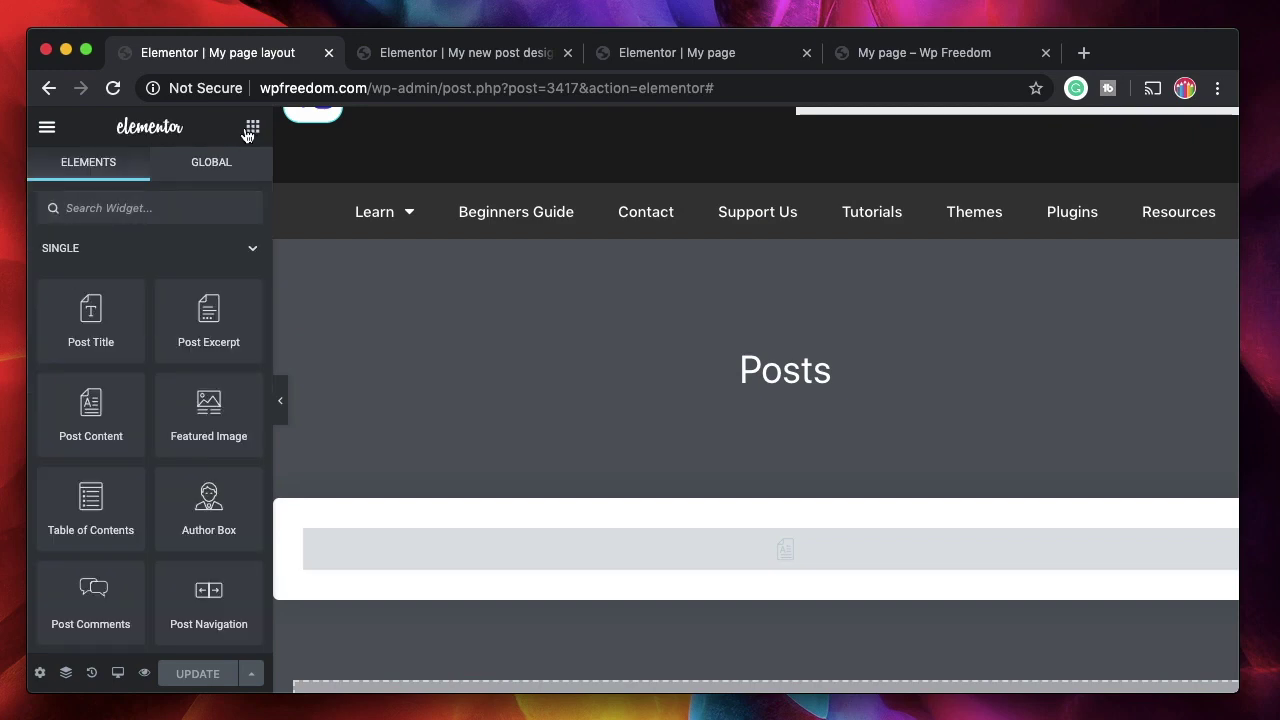
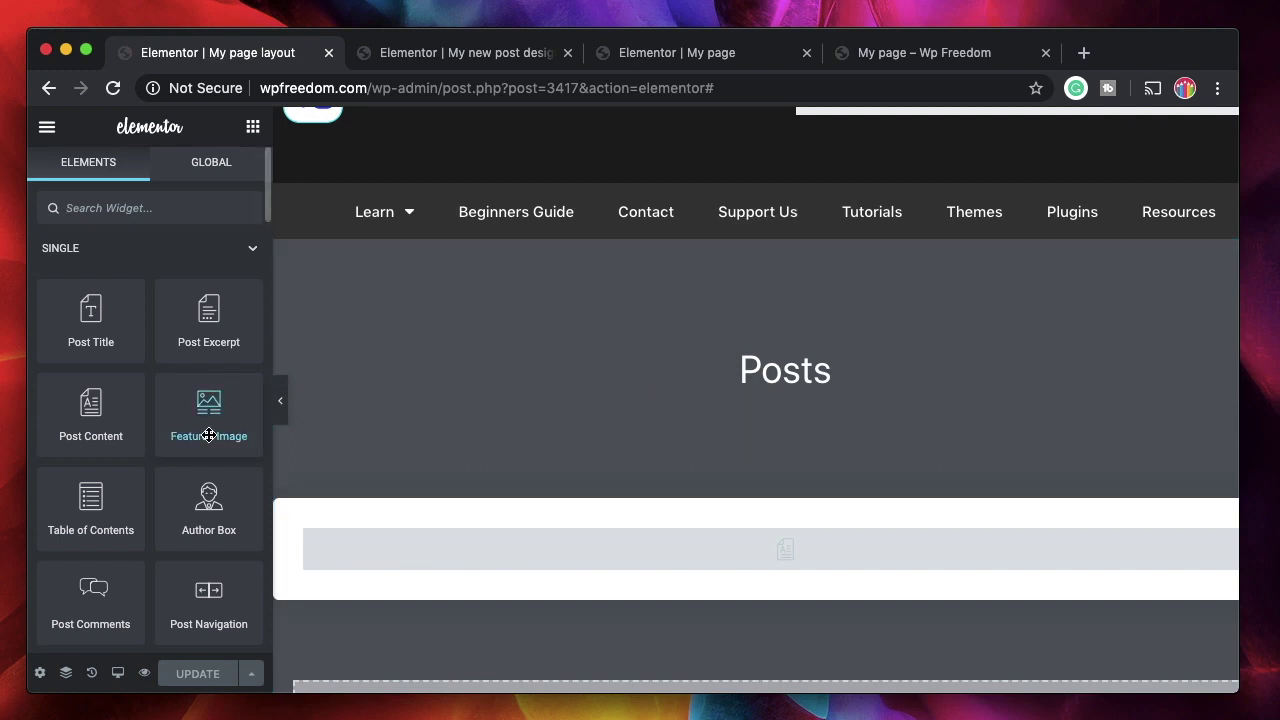
pyautogui.moveTo(207, 400); pyautogui.dragTo(270, 445)
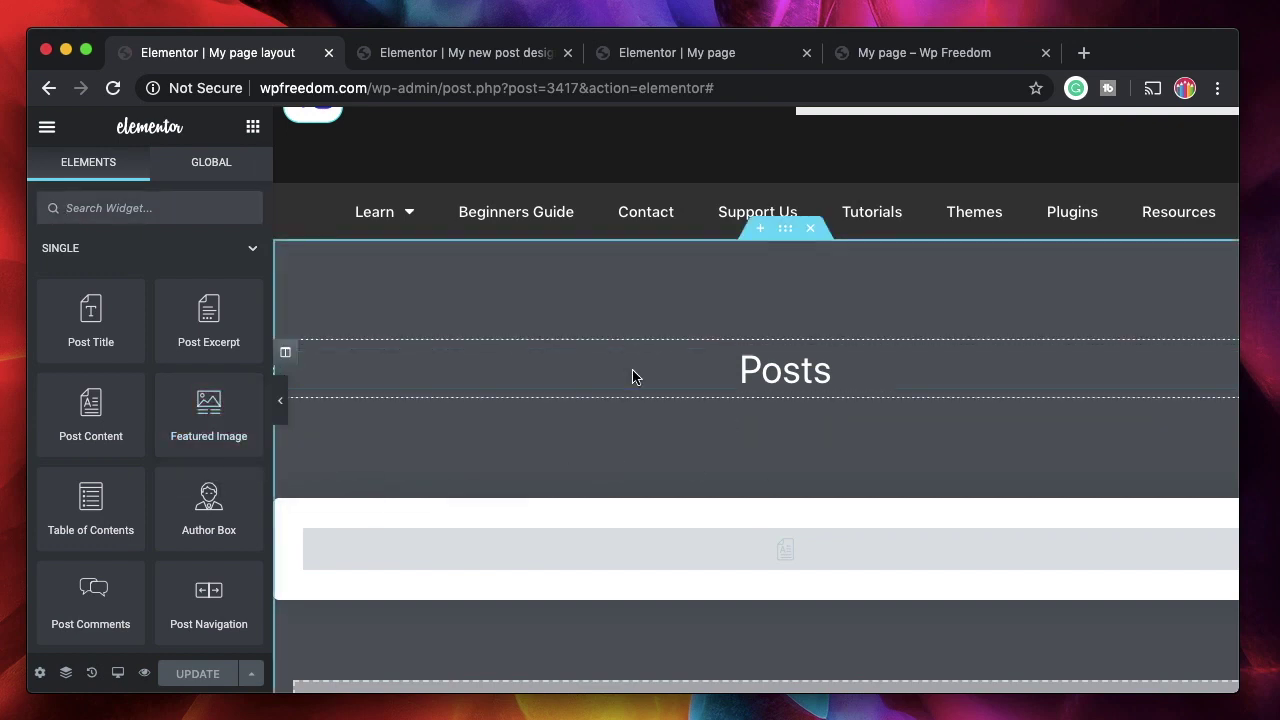
# Step: Set the template's dynamic content preview to the page "My page" and apply it
pyautogui.click(40, 674)
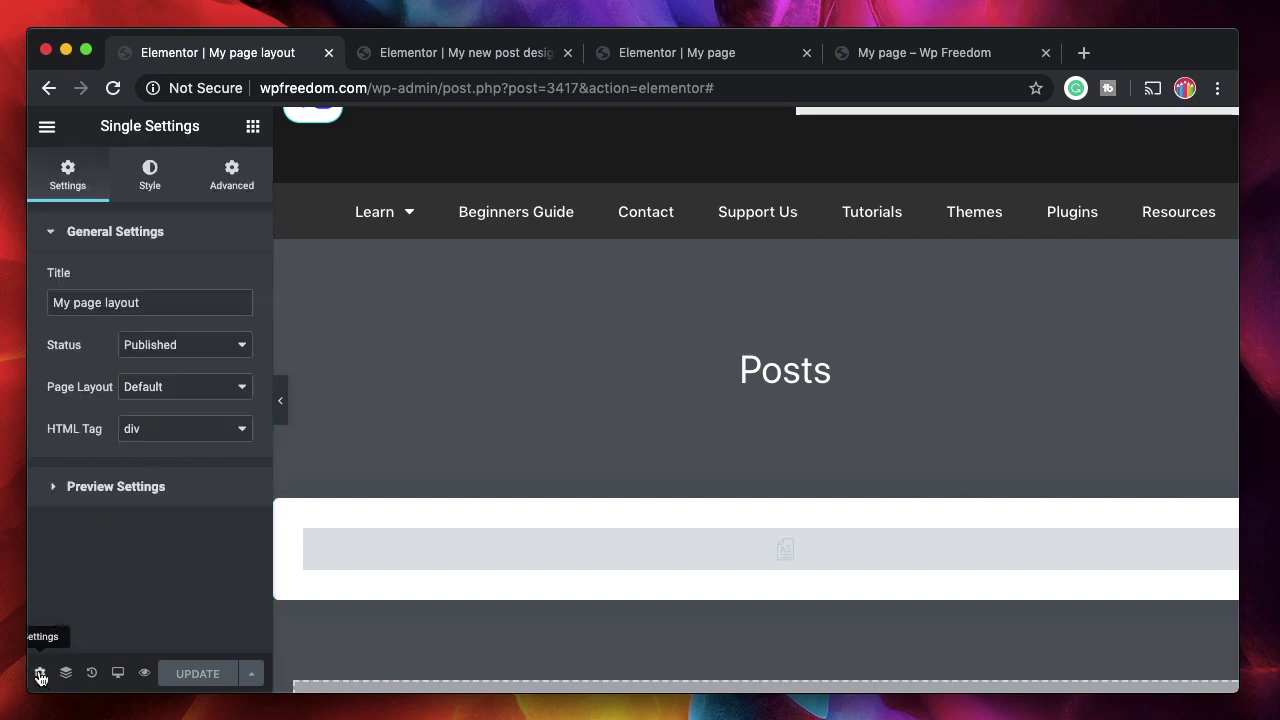
pyautogui.click(70, 496)
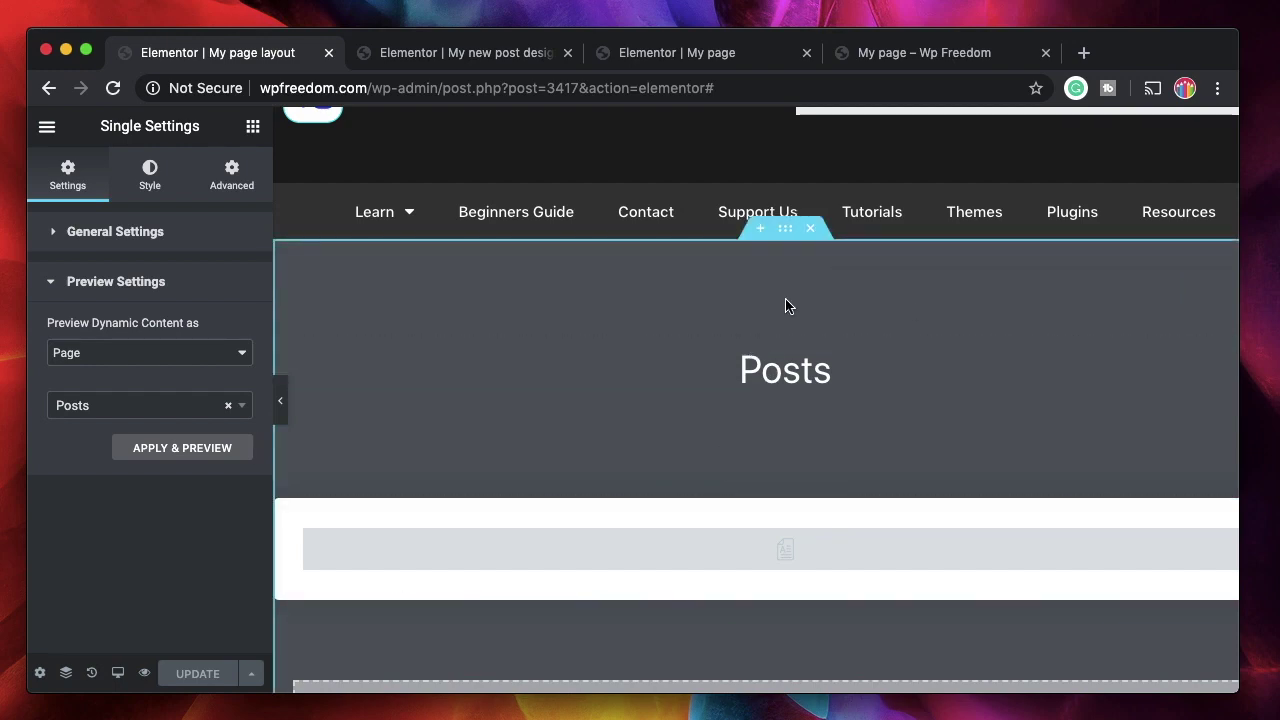
pyautogui.click(174, 414)
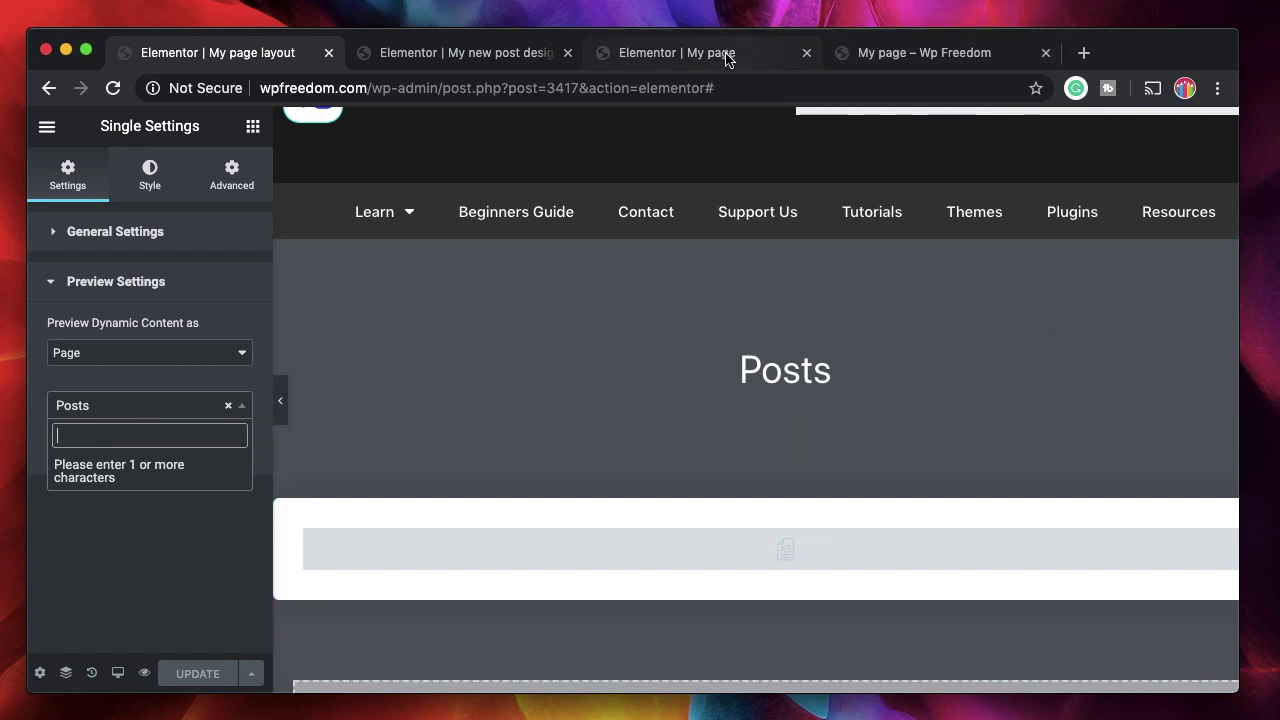
pyautogui.write('my pag')
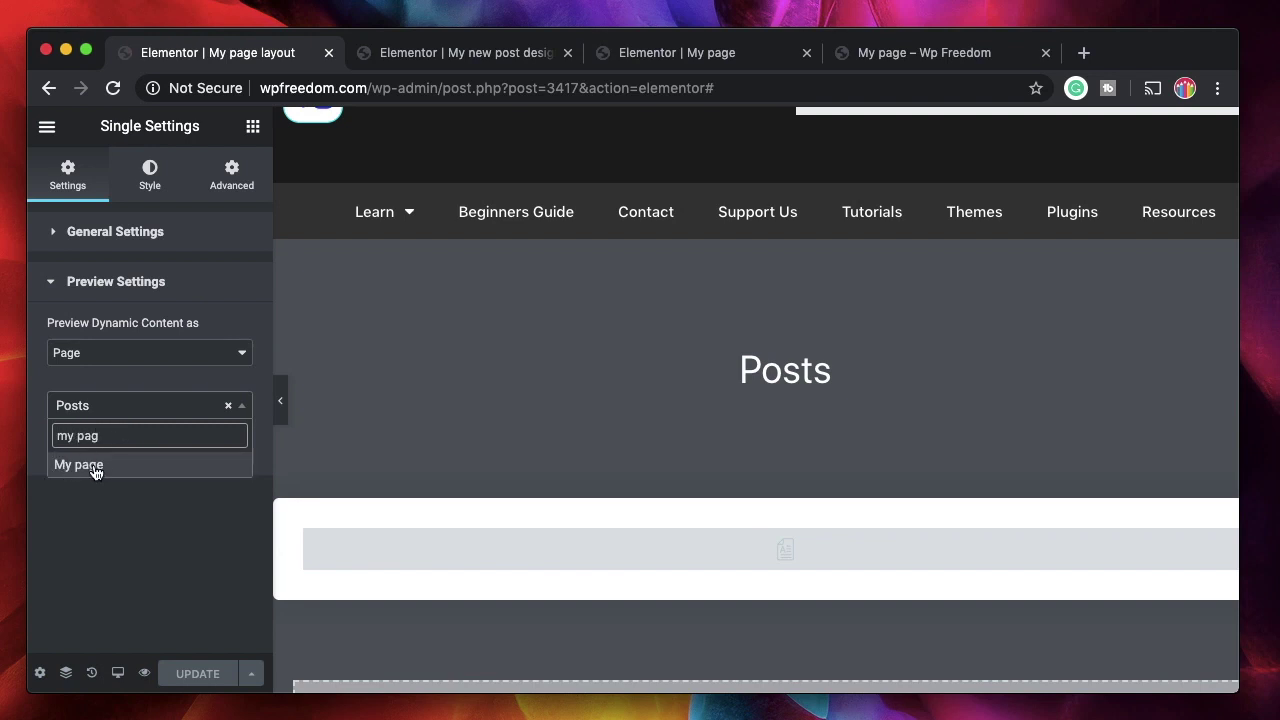
pyautogui.click(94, 470)
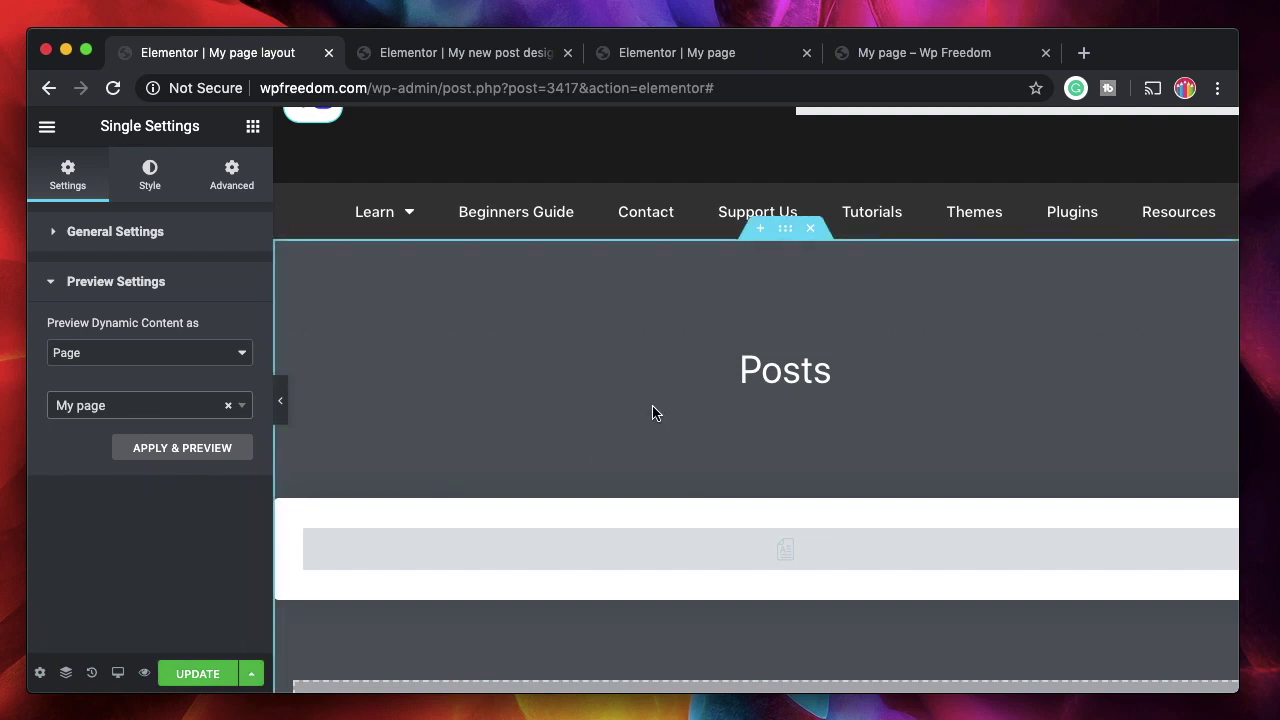
pyautogui.click(192, 450)
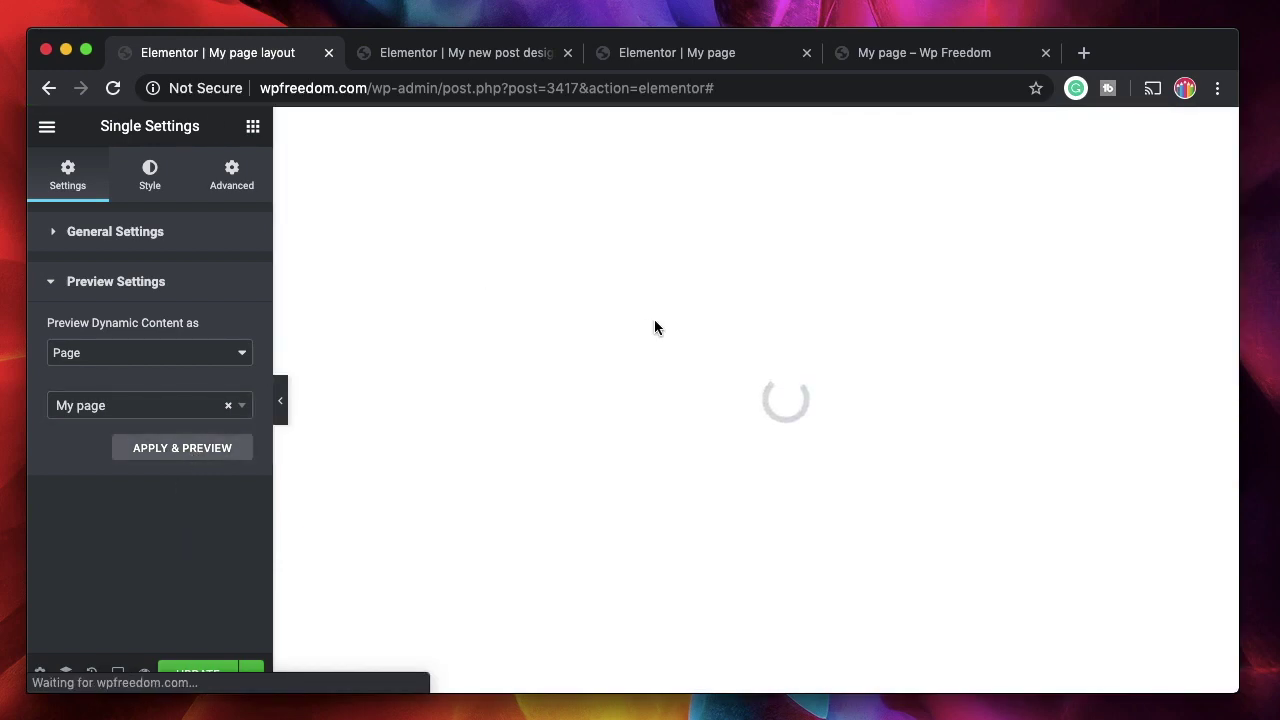
# Step: Check the dynamic title and content in the template preview, and reopen the preview settings
pyautogui.scroll(-3, 531, 394)
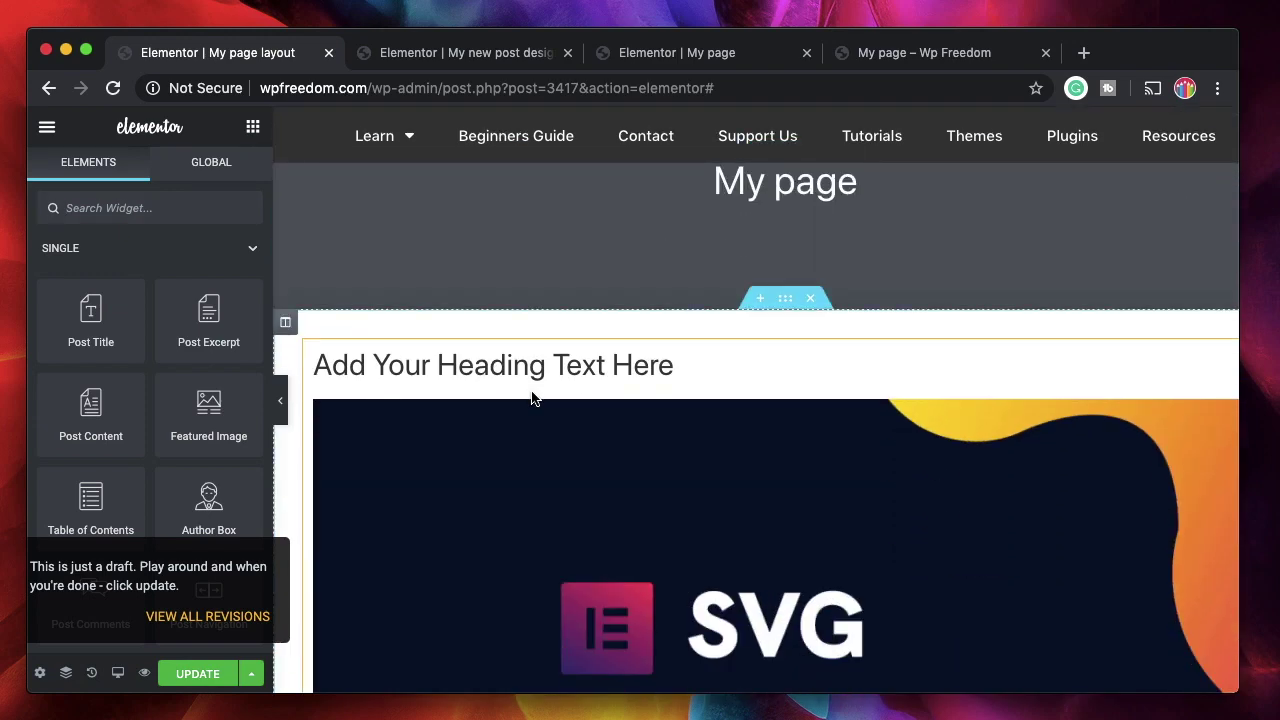
pyautogui.scroll(-3, 743, 409)
pyautogui.scroll(-5, 874, 445)
pyautogui.scroll(10, 874, 443)
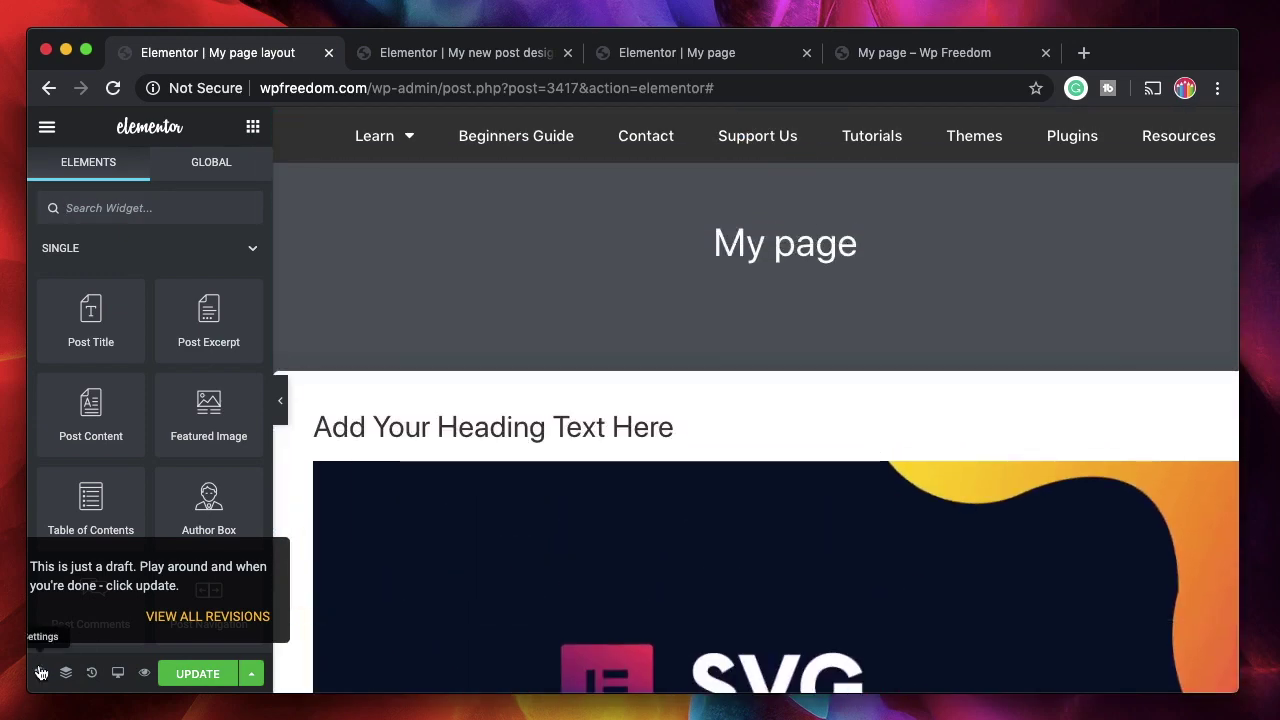
pyautogui.click(40, 673)
pyautogui.click(101, 495)
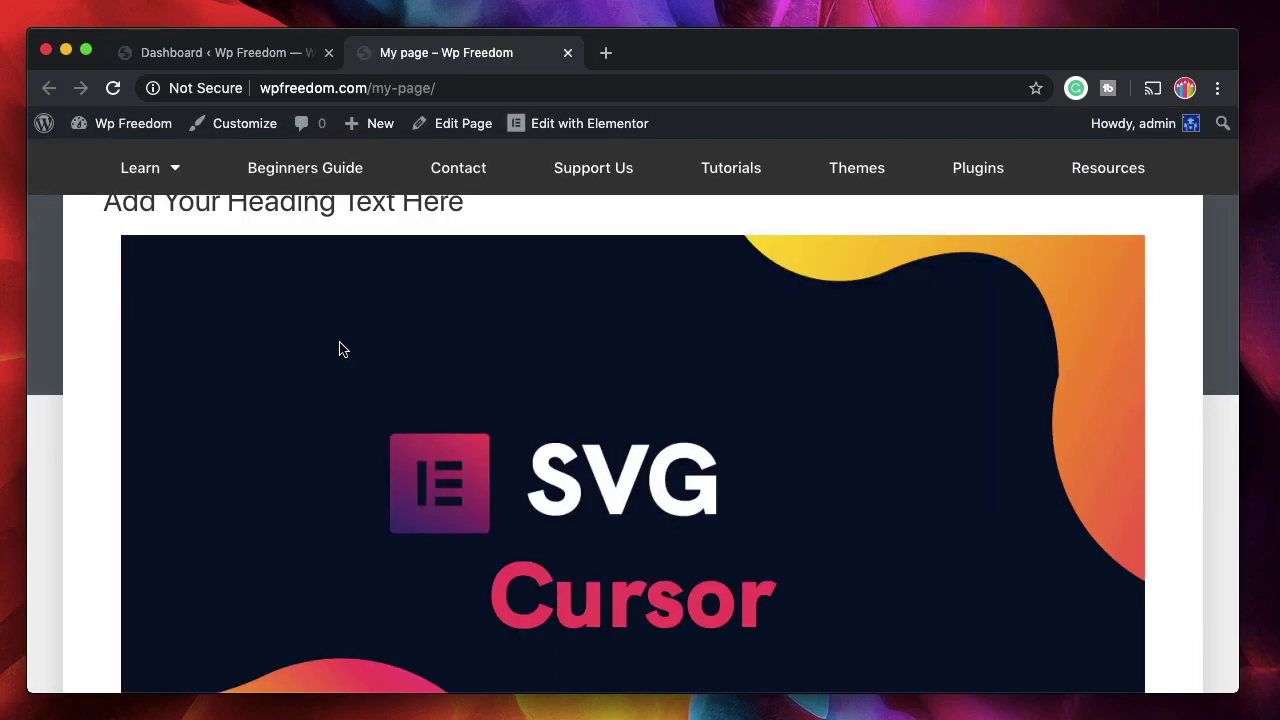
# Step: Open the My page layout single template in Elementor from the live My page
pyautogui.scroll(3, 320, 342)
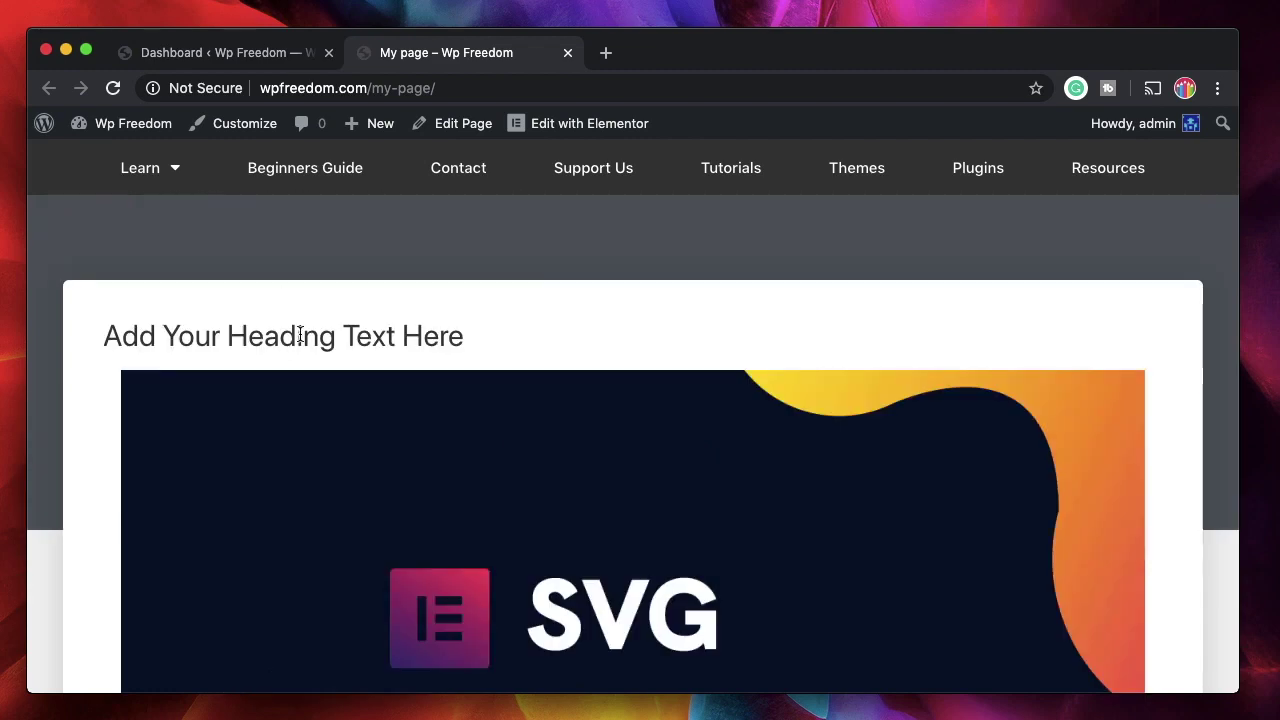
pyautogui.click(263, 60)
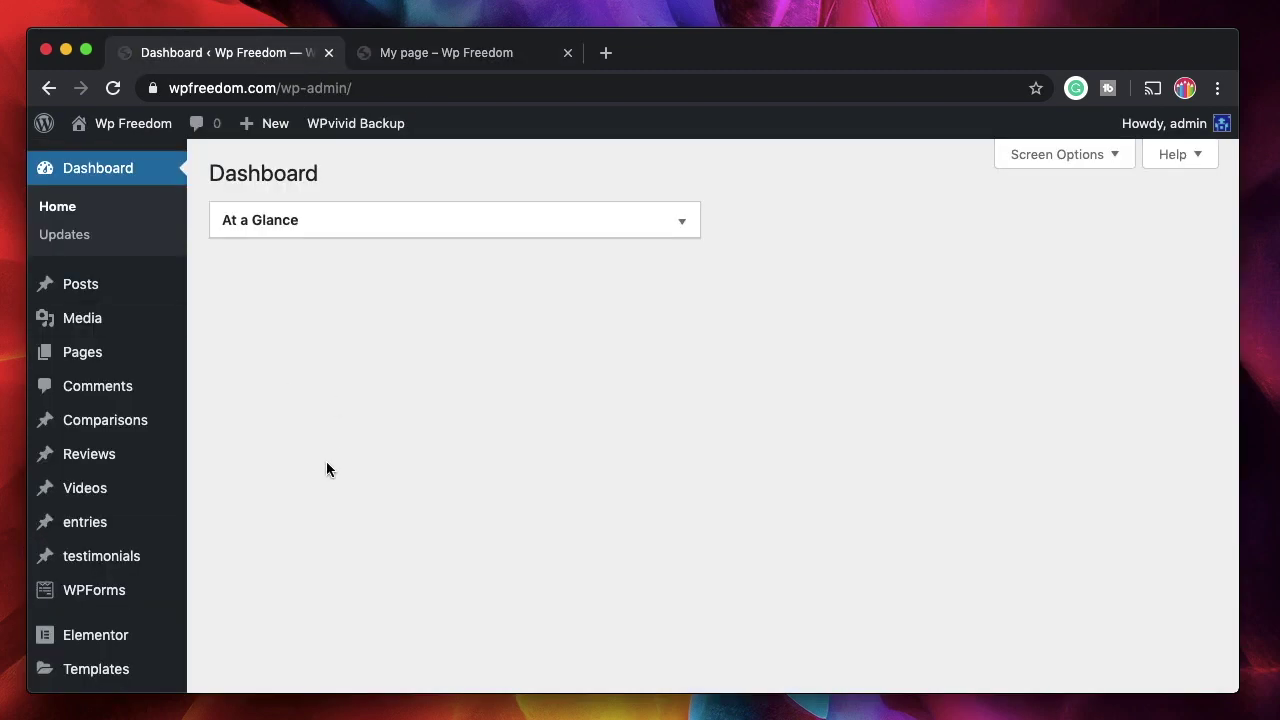
pyautogui.click(448, 55)
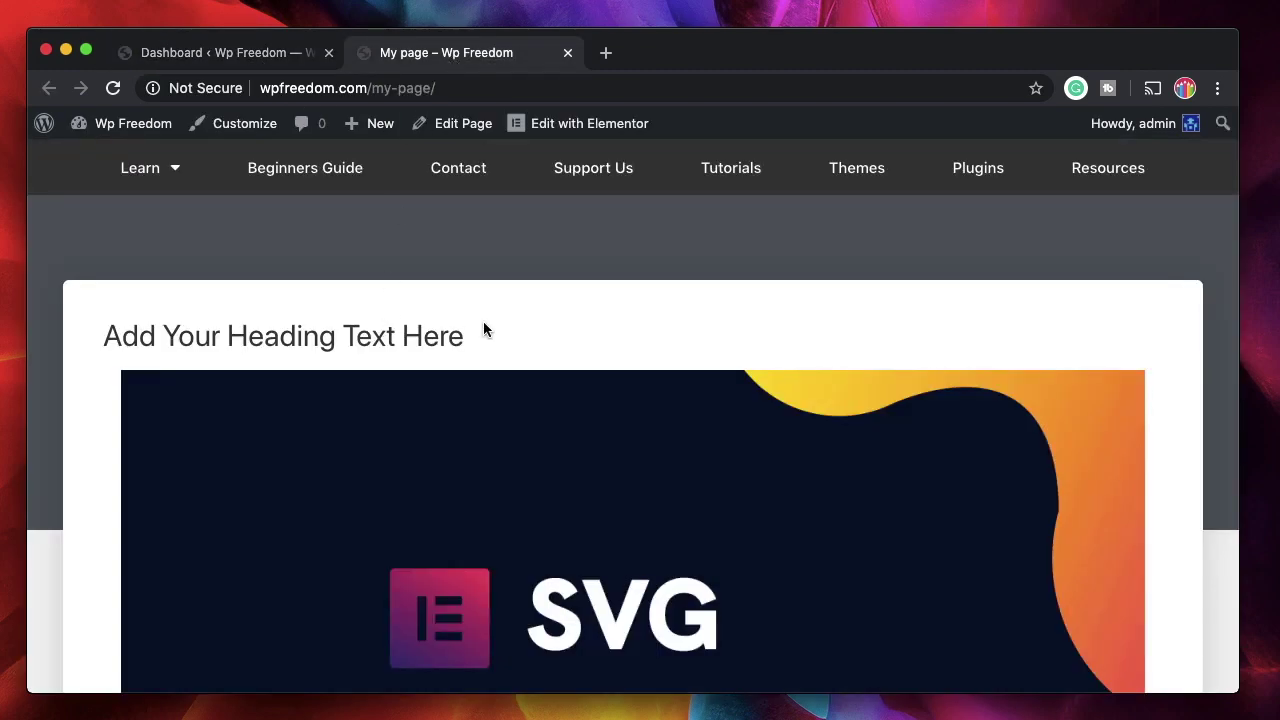
pyautogui.moveTo(540, 123)
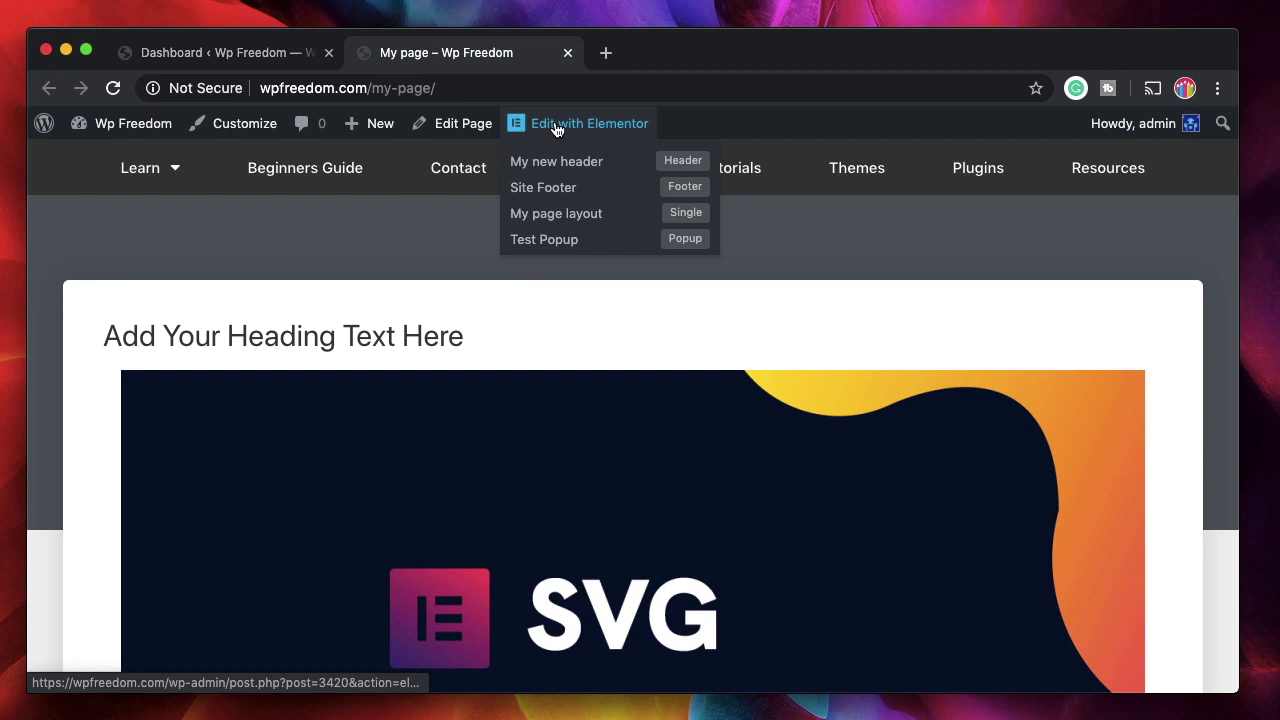
pyautogui.click(570, 215)
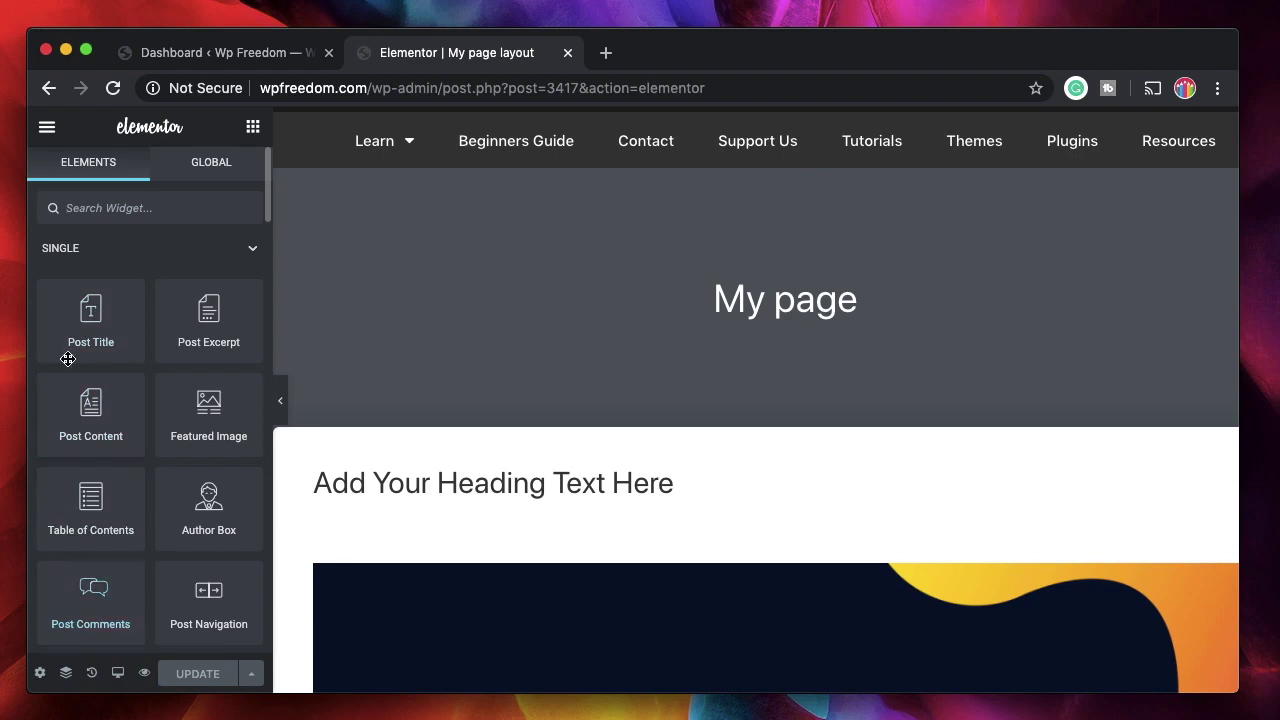
# Step: Add a Heading widget below the post content and set its title to the dynamic Post Title tag
pyautogui.scroll(-3, 417, 534)
pyautogui.scroll(2, 417, 534)
pyautogui.scroll(-8, 570, 395)
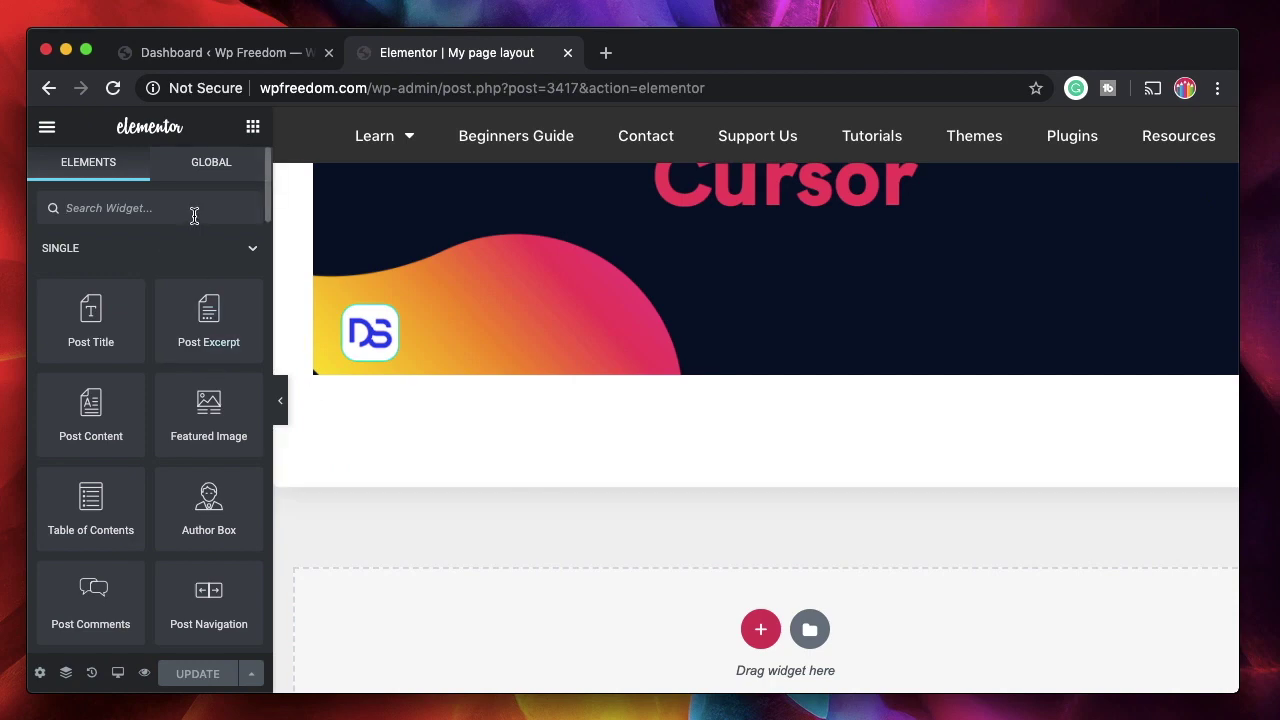
pyautogui.scroll(-2, 140, 543)
pyautogui.scroll(2, 140, 543)
pyautogui.write('te')
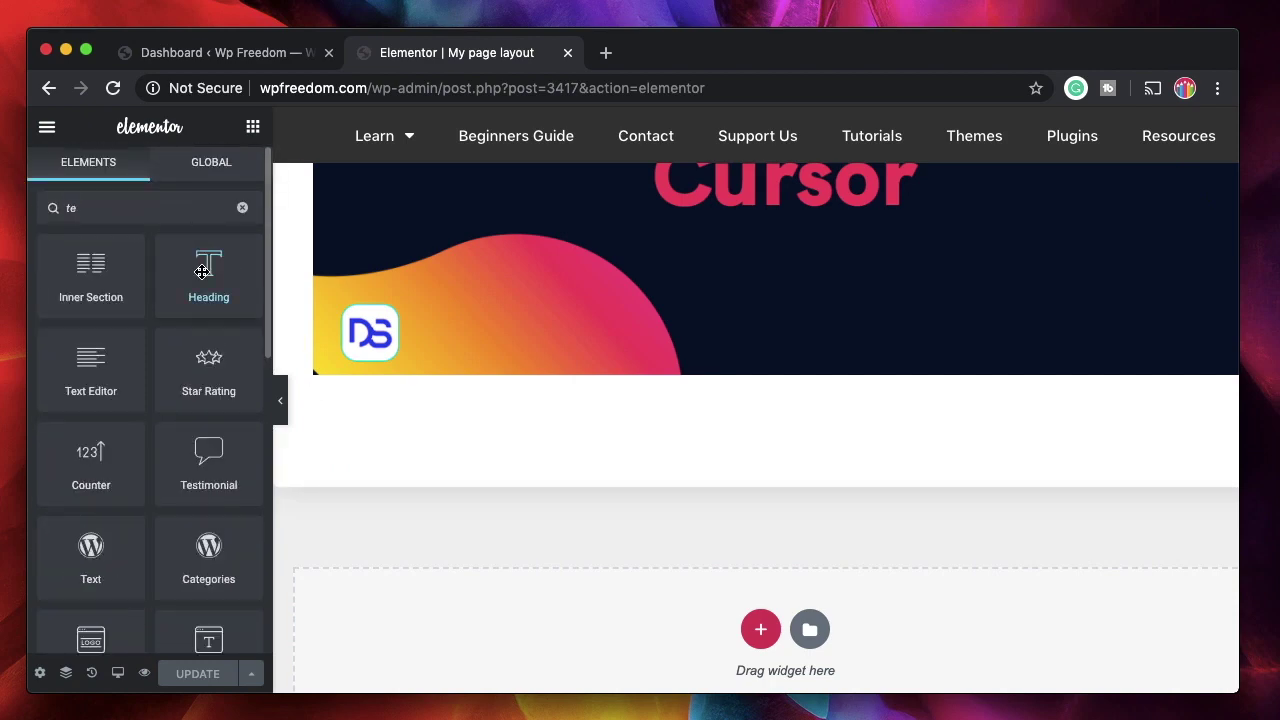
pyautogui.moveTo(367, 347); pyautogui.dragTo(560, 442)
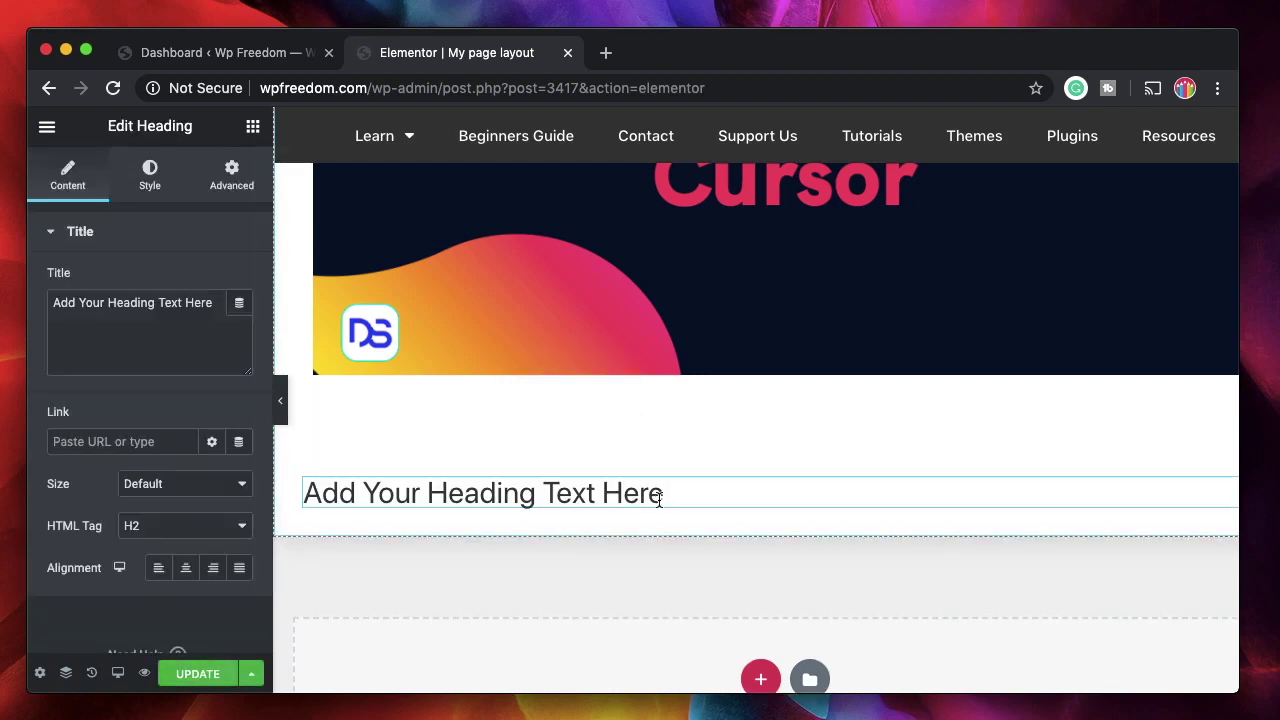
pyautogui.click(240, 306)
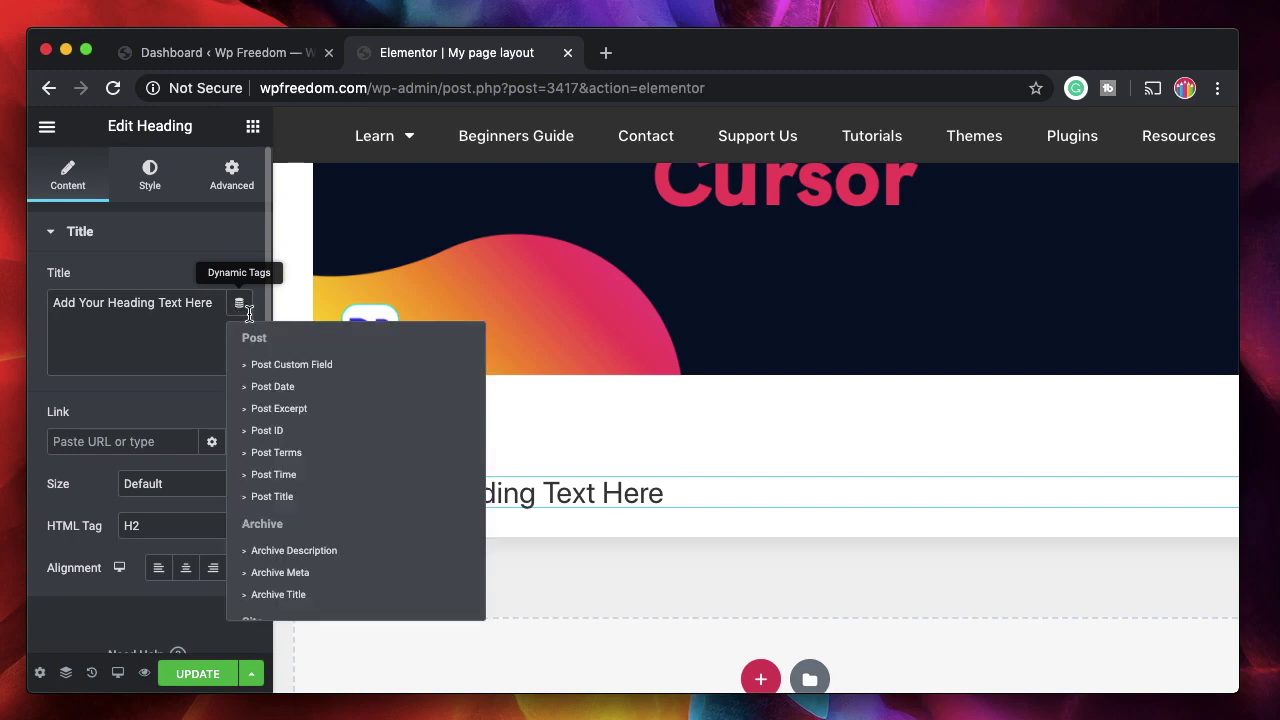
pyautogui.click(286, 496)
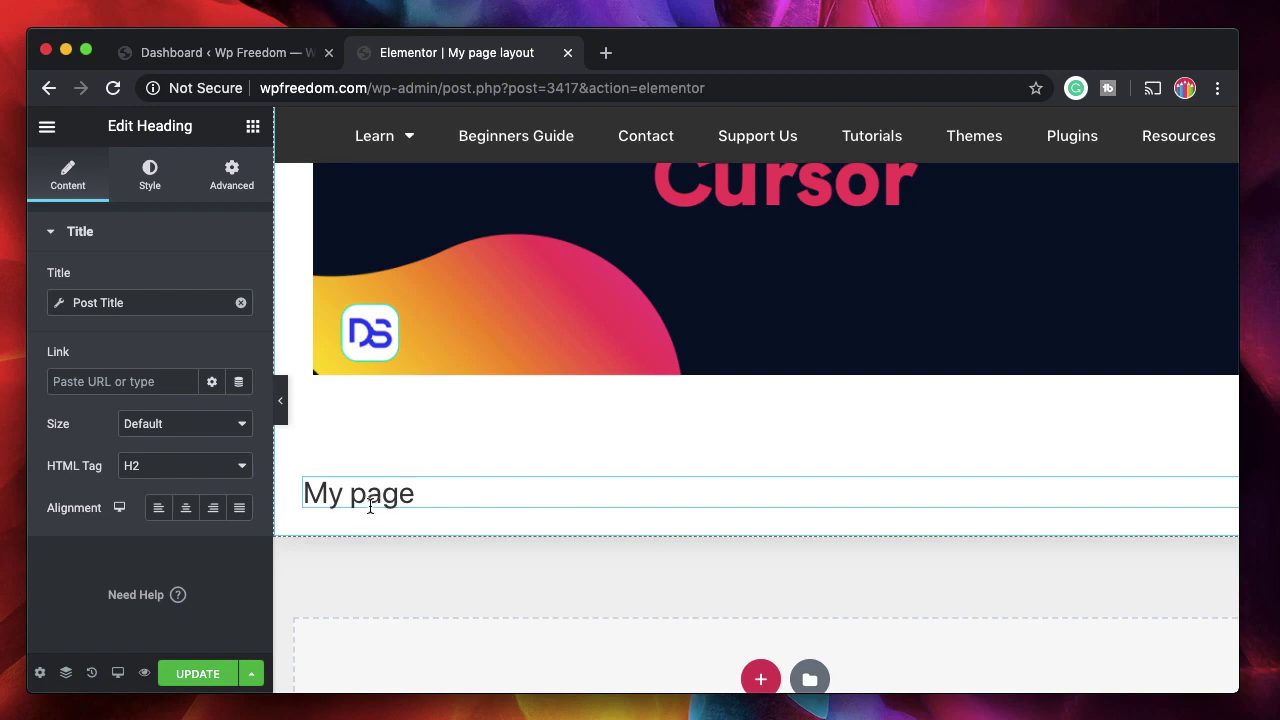
# Step: Add a Text Editor widget directly below the dynamic Post Title heading in the My page layout template
pyautogui.scroll(5, 428, 437)
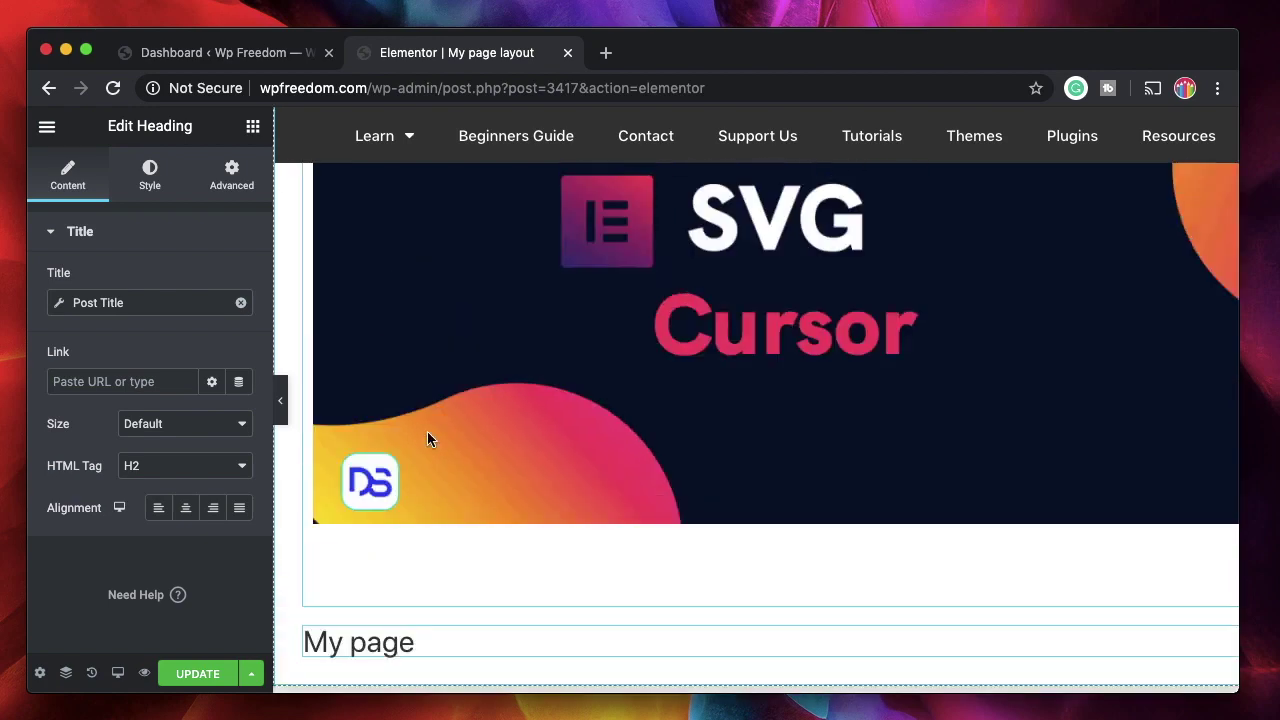
pyautogui.scroll(-3, 455, 430)
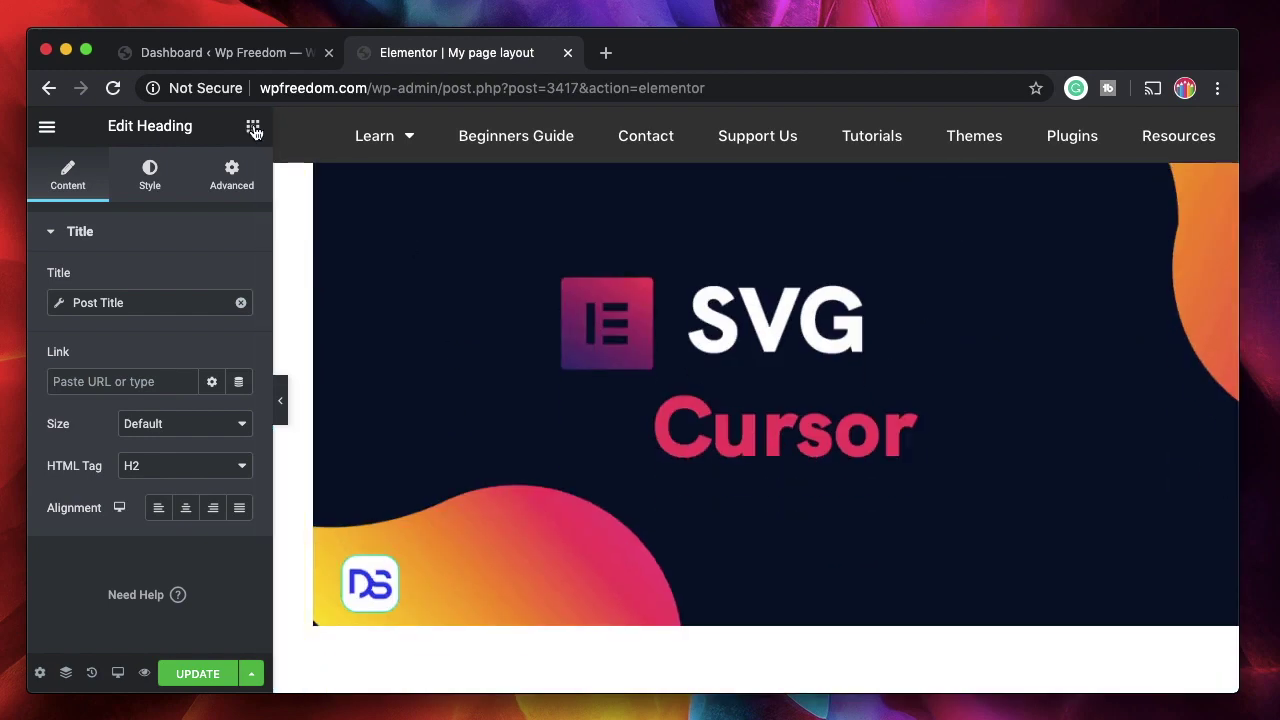
pyautogui.click(253, 126)
pyautogui.scroll(-3, 170, 455)
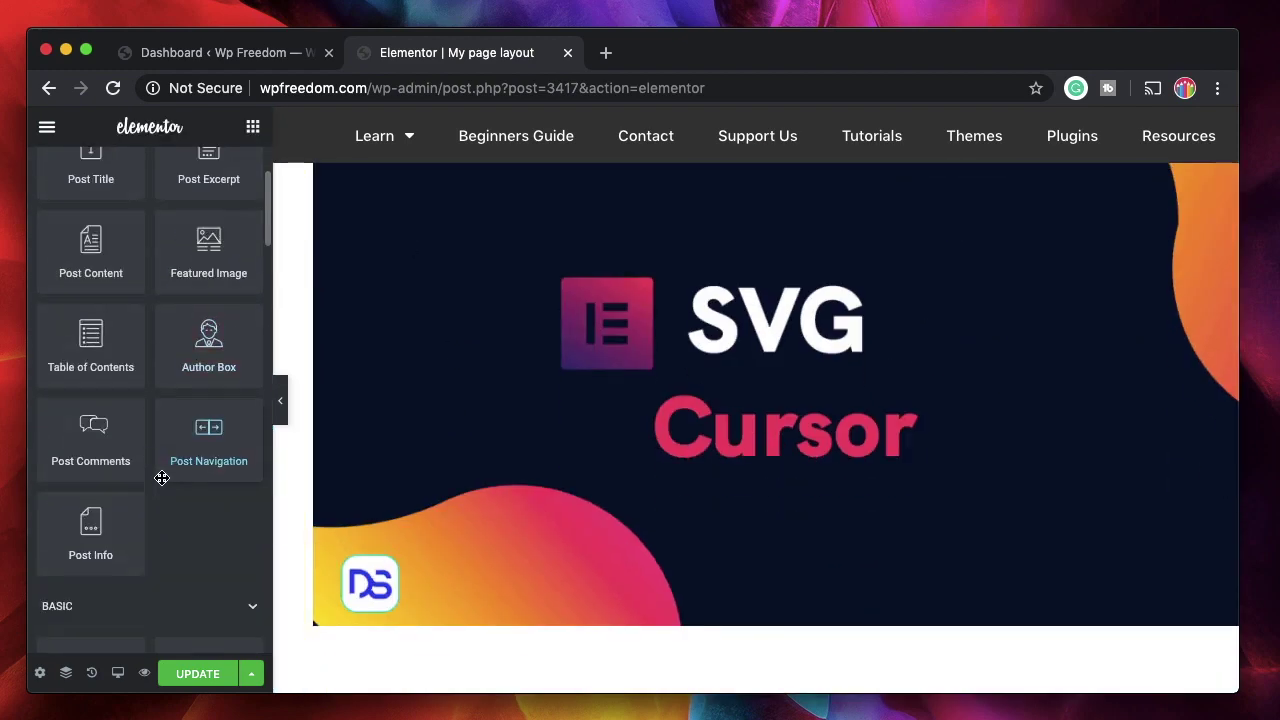
pyautogui.scroll(3, 163, 477)
pyautogui.scroll(-5, 140, 465)
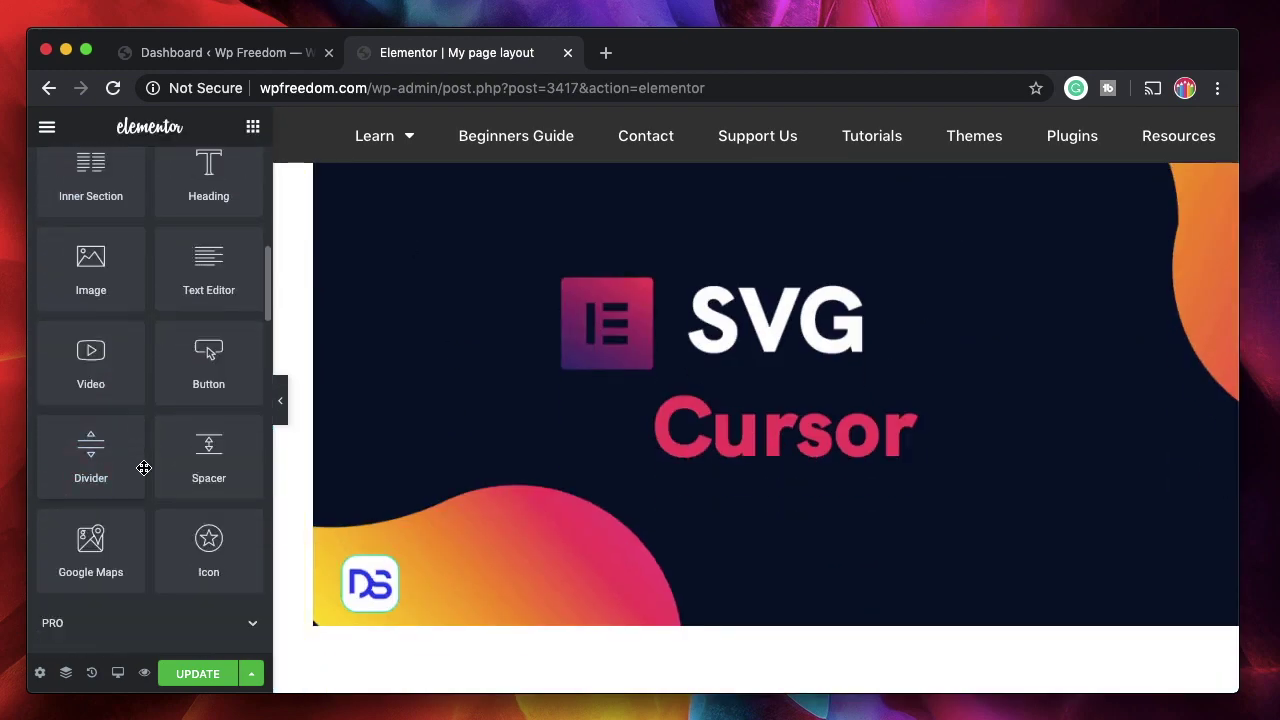
pyautogui.scroll(1, 135, 465)
pyautogui.scroll(-5, 503, 463)
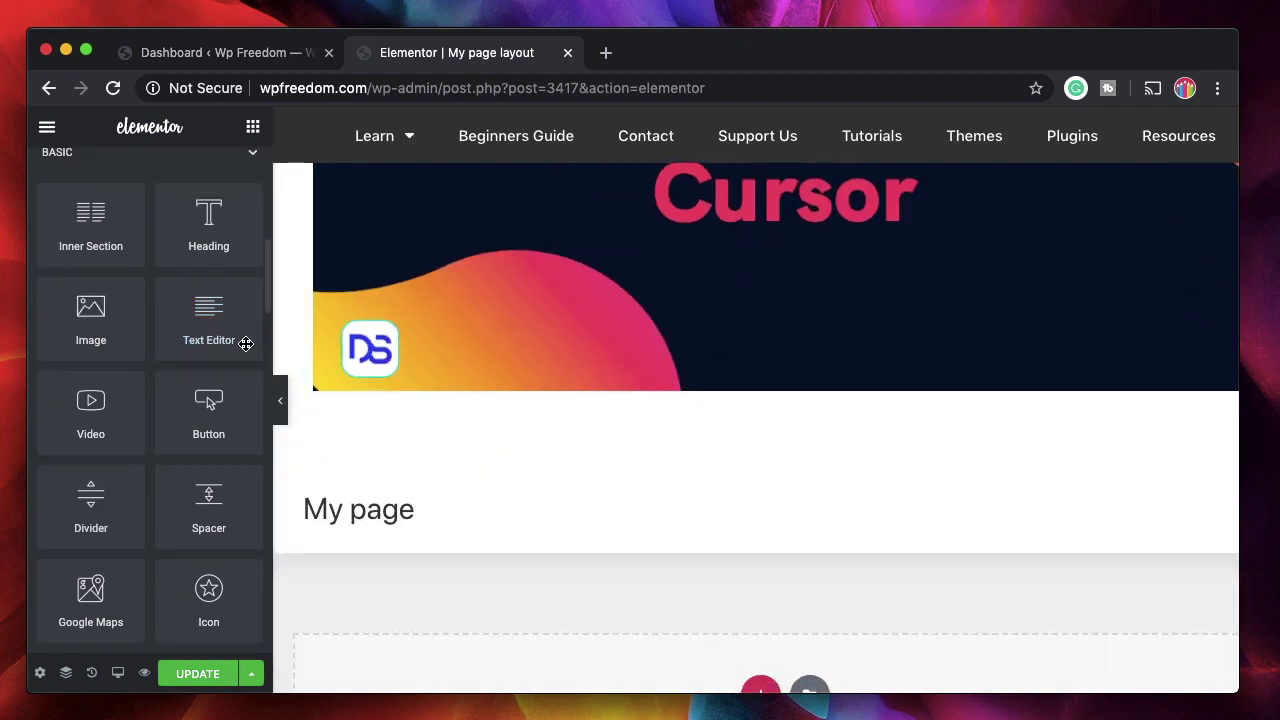
pyautogui.click(217, 332)
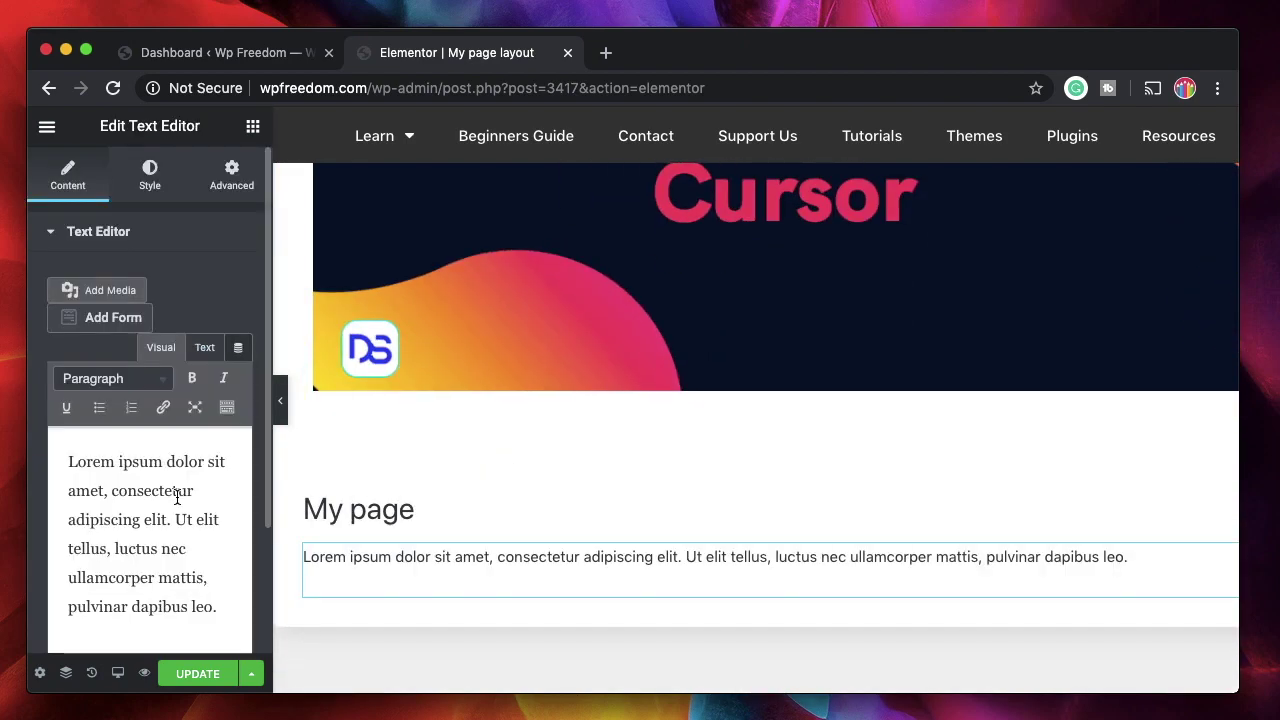
# Step: Try the dynamic Post Date tag as the Text Editor widget's content, and remove the tag again
pyautogui.click(240, 348)
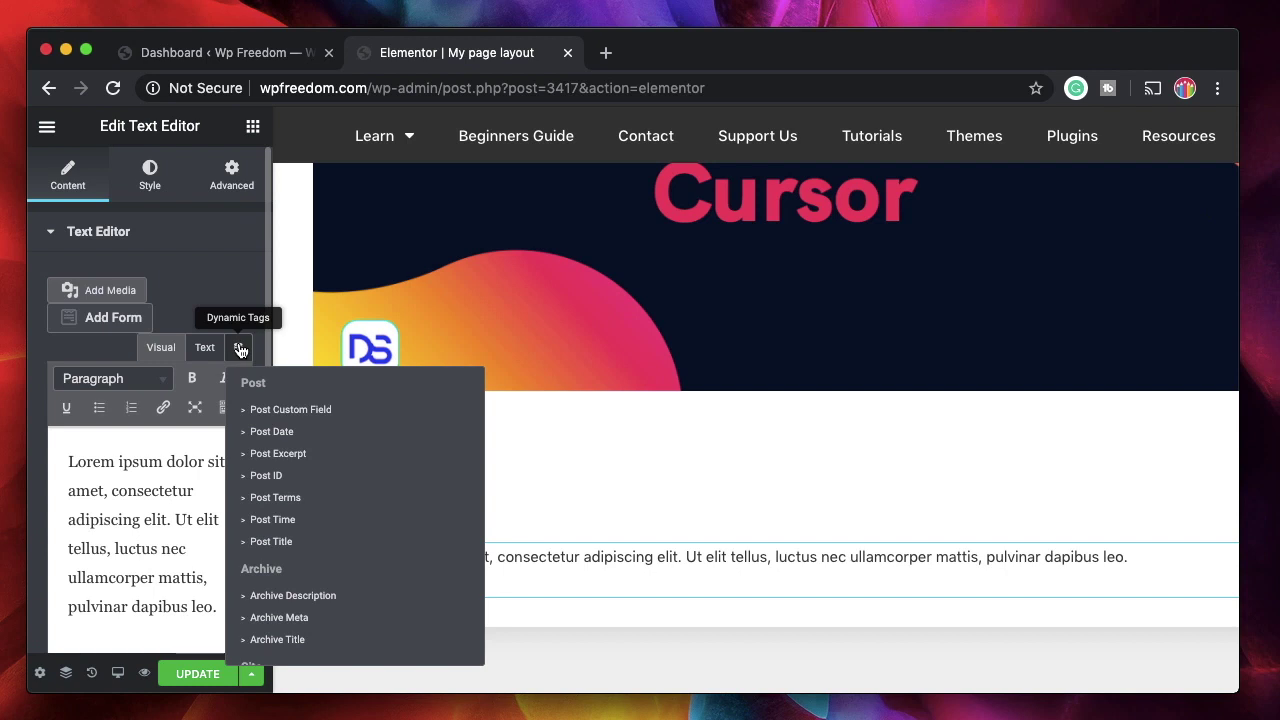
pyautogui.click(270, 433)
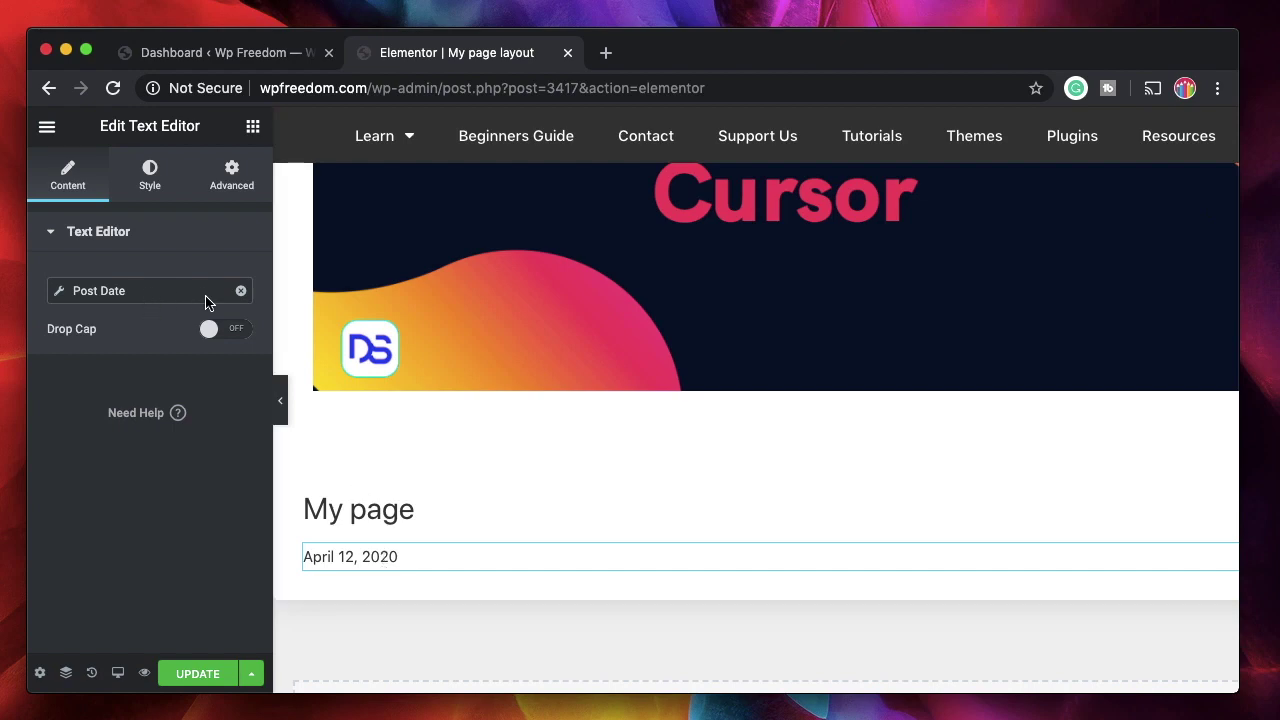
pyautogui.click(240, 291)
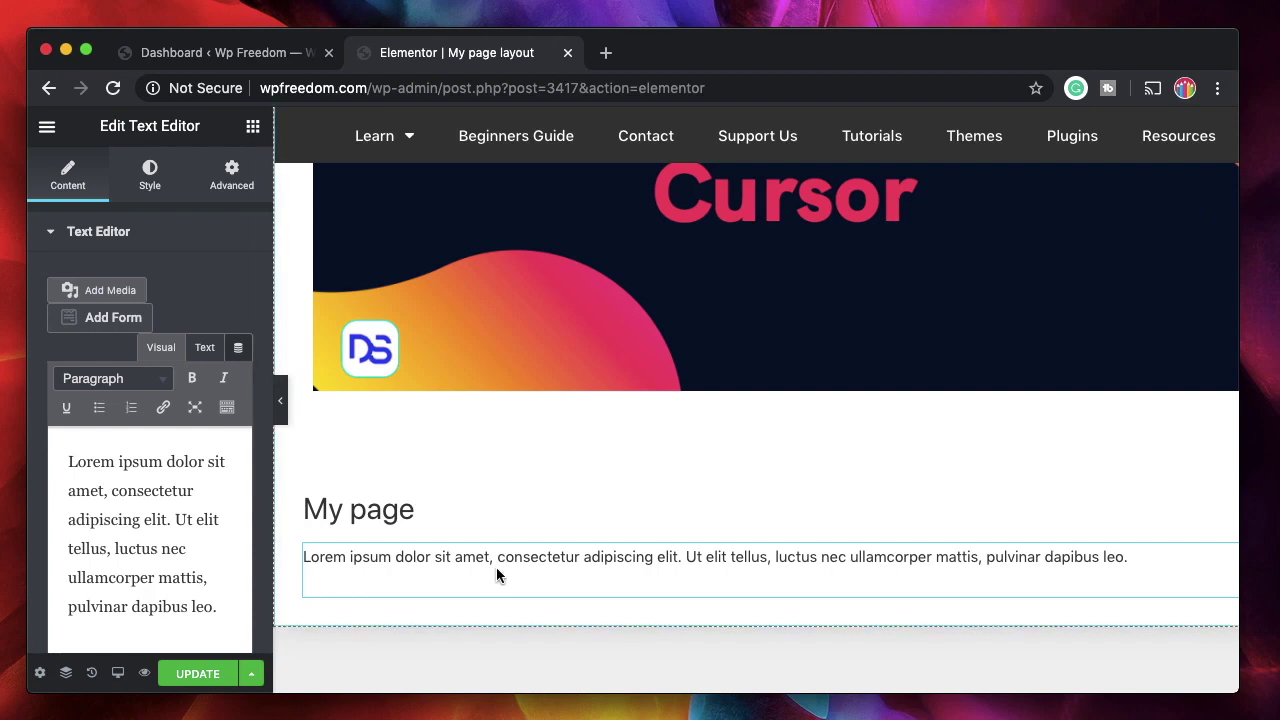
# Step: Try the dynamic Author Name tag as the Text Editor widget's content, and clear it again
pyautogui.click(237, 348)
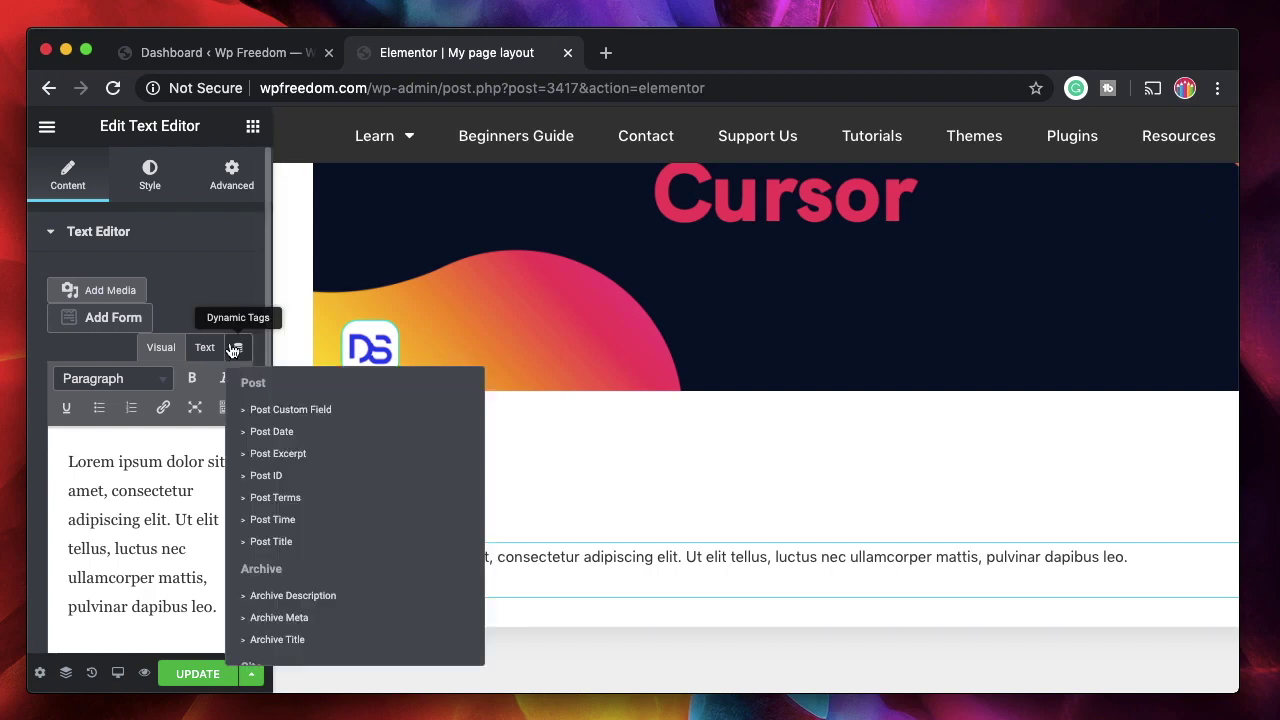
pyautogui.scroll(-8, 298, 455)
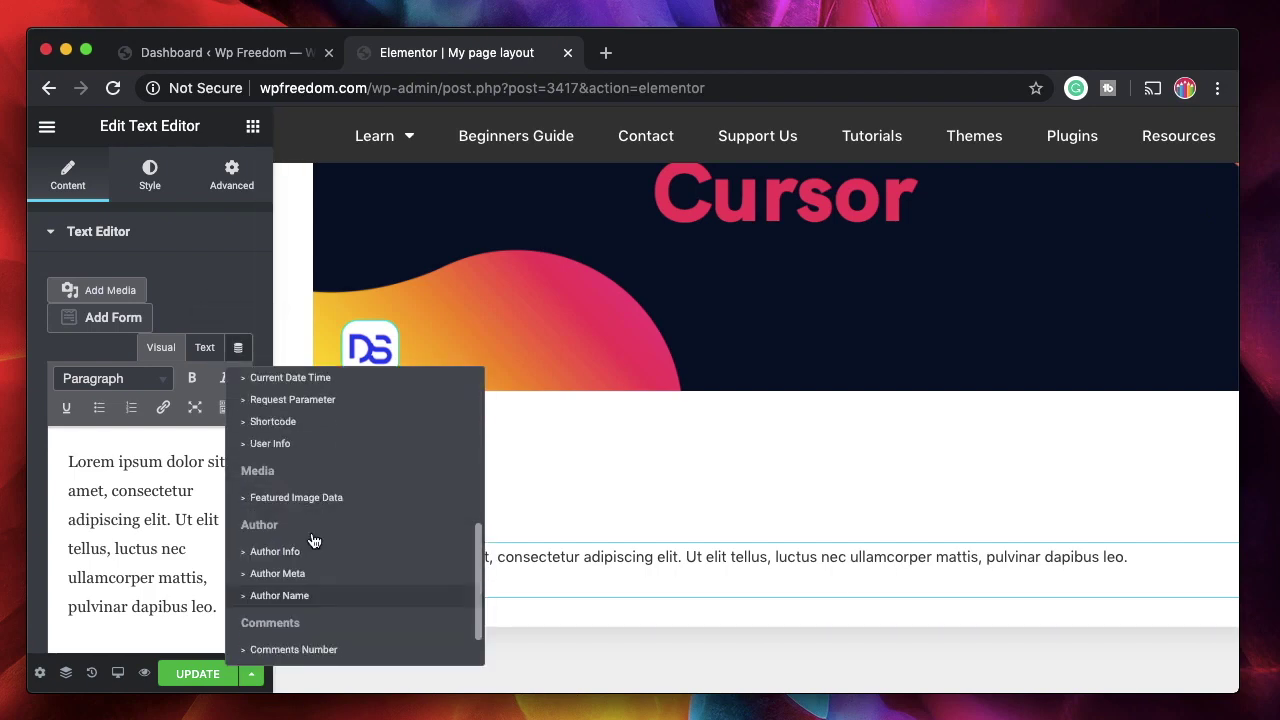
pyautogui.click(296, 443)
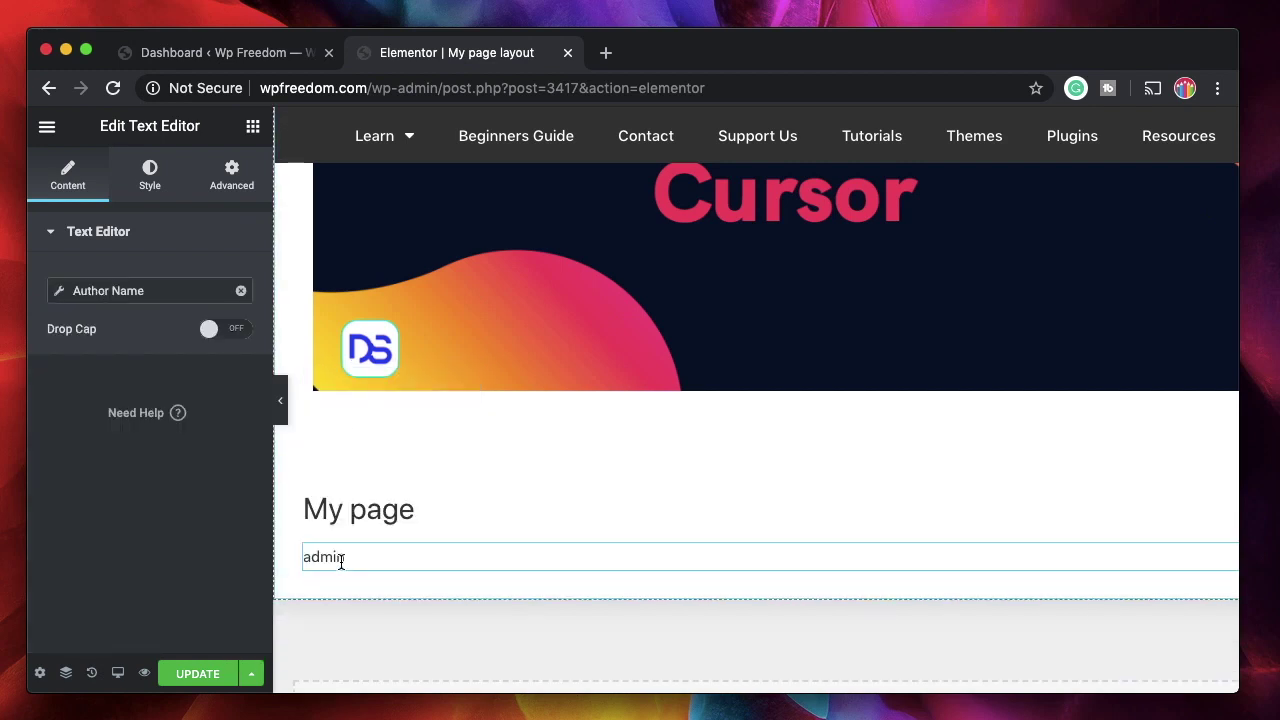
pyautogui.click(241, 290)
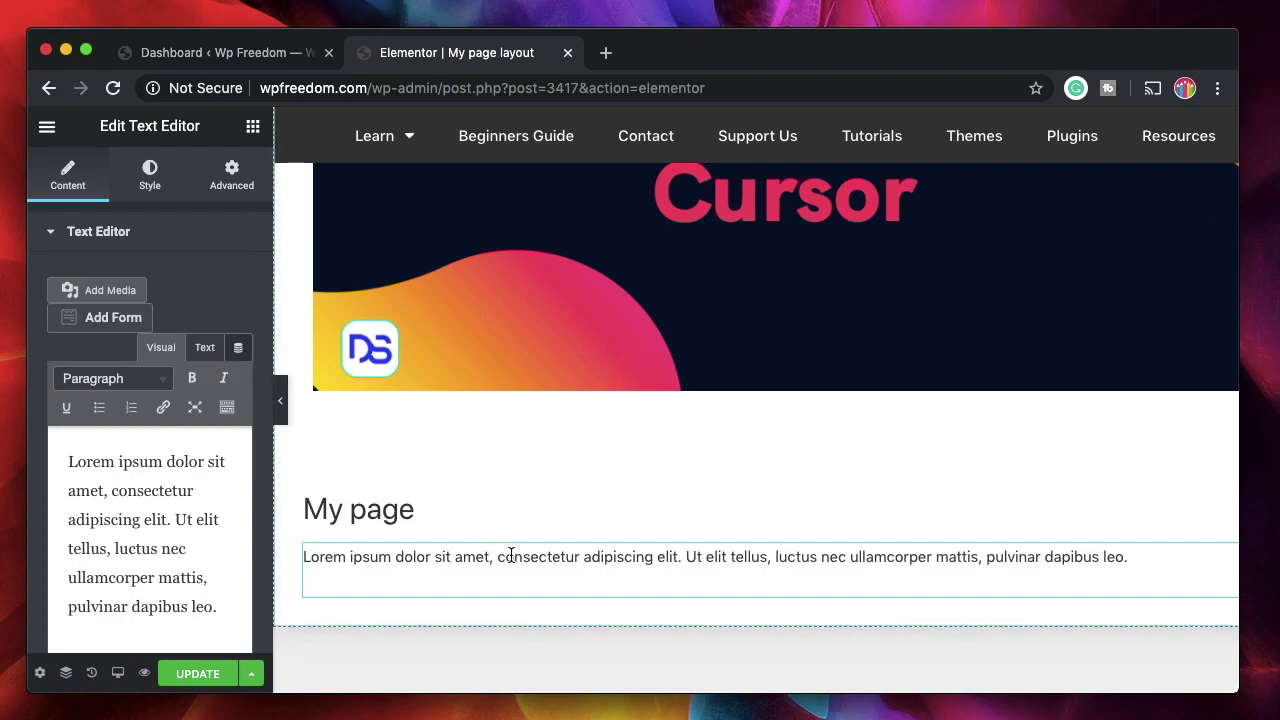
# Step: Review the Author, Comments and ACF dynamic tags offered for the text, and the available Single widgets
pyautogui.click(238, 348)
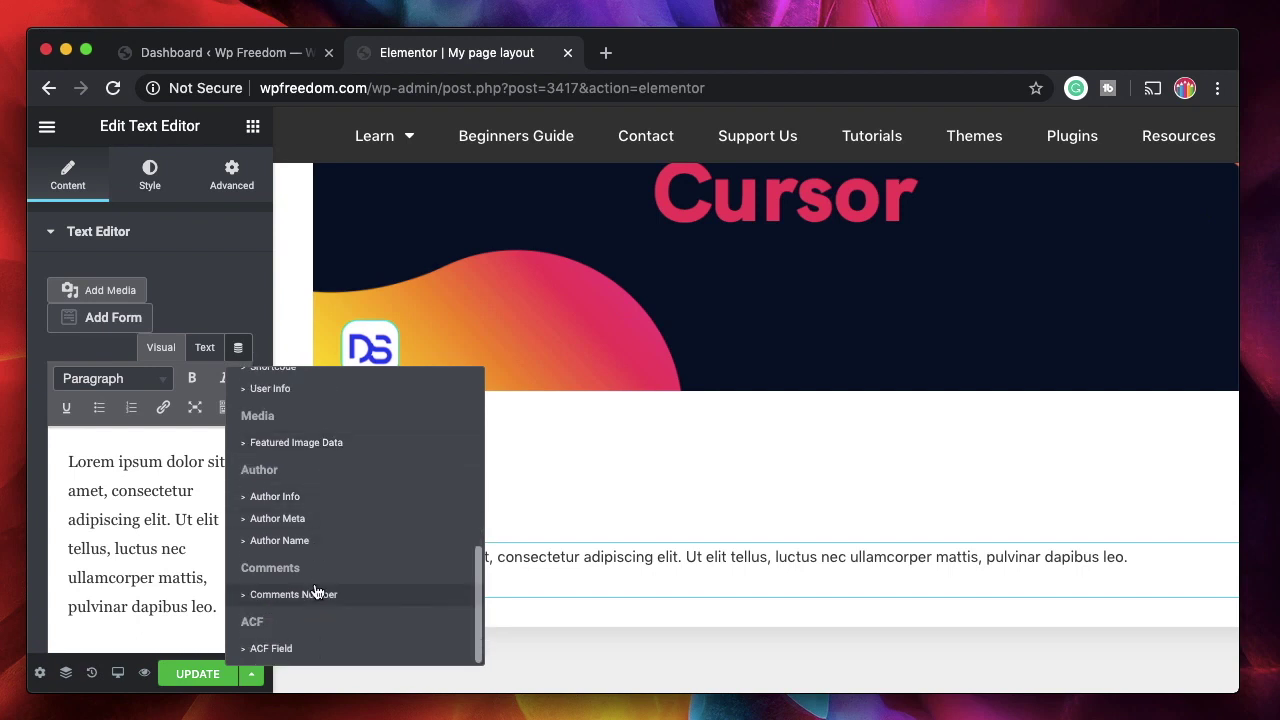
pyautogui.scroll(1, 316, 593)
pyautogui.scroll(-1, 316, 593)
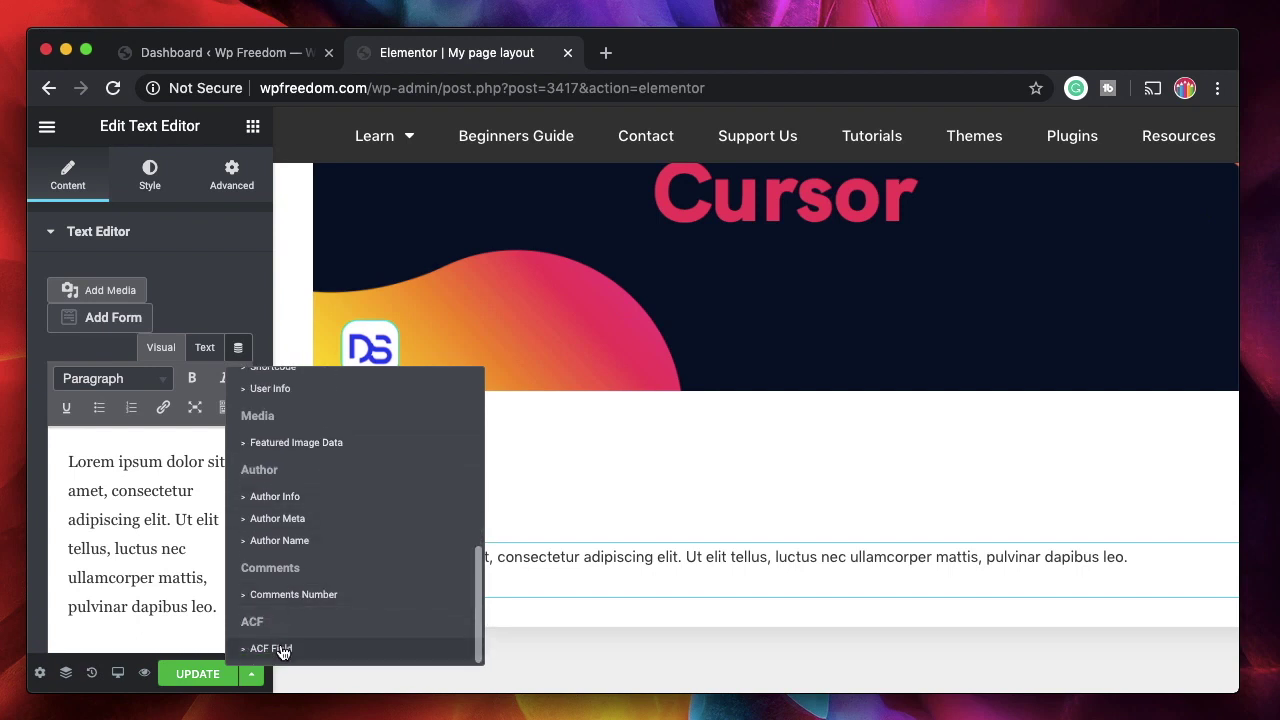
pyautogui.click(230, 295)
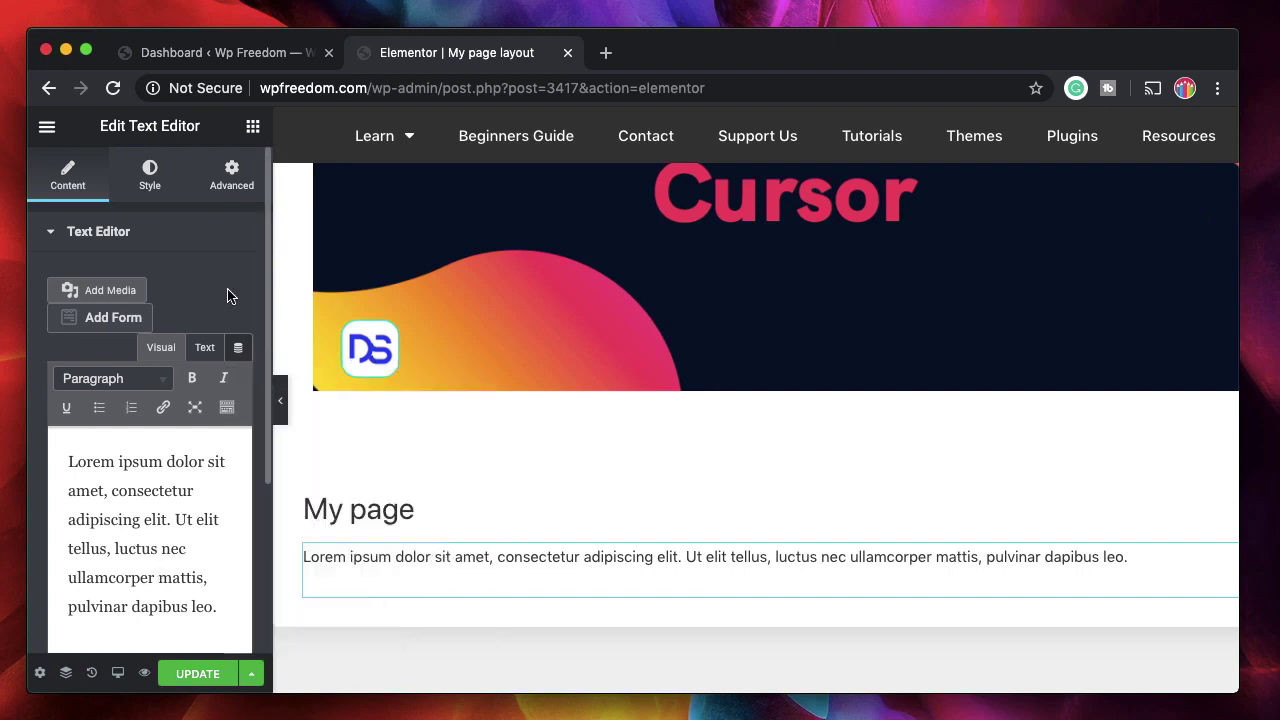
pyautogui.click(253, 126)
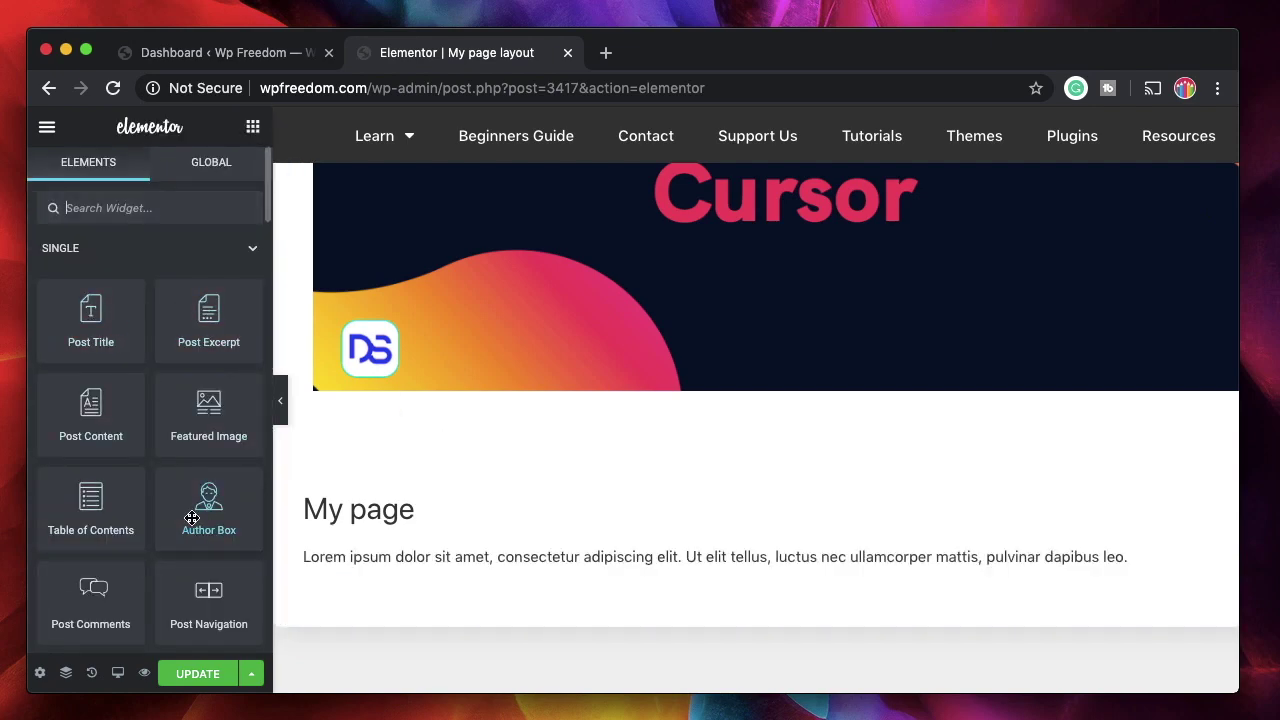
pyautogui.scroll(5, 486, 474)
pyautogui.scroll(-5, 486, 474)
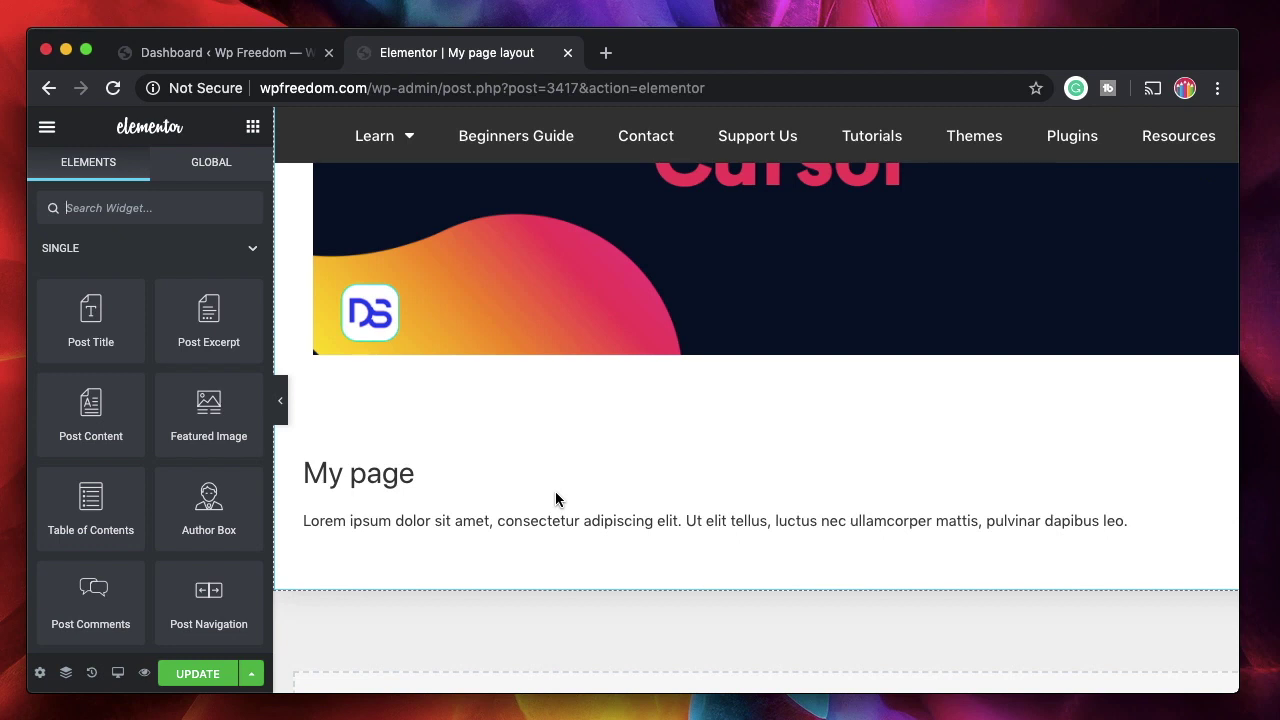
# Step: Remove the dynamic Post Title tag from the heading below the post content
pyautogui.click(389, 462)
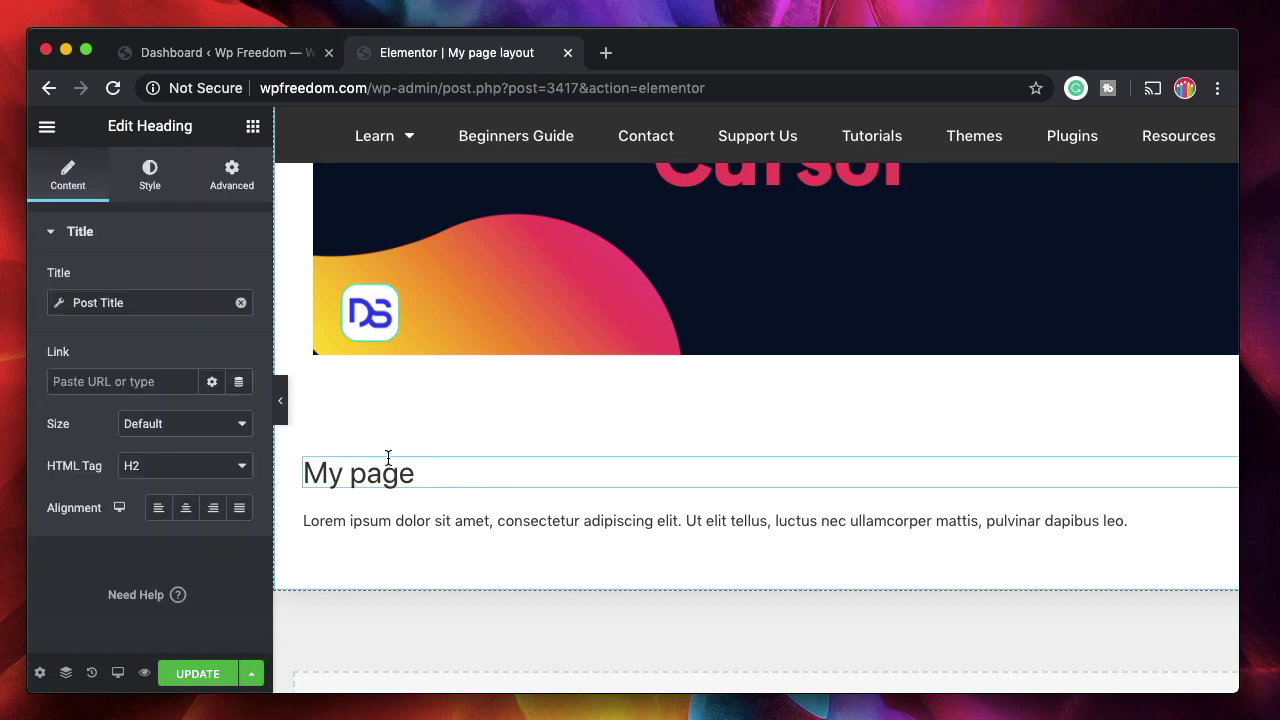
pyautogui.click(241, 305)
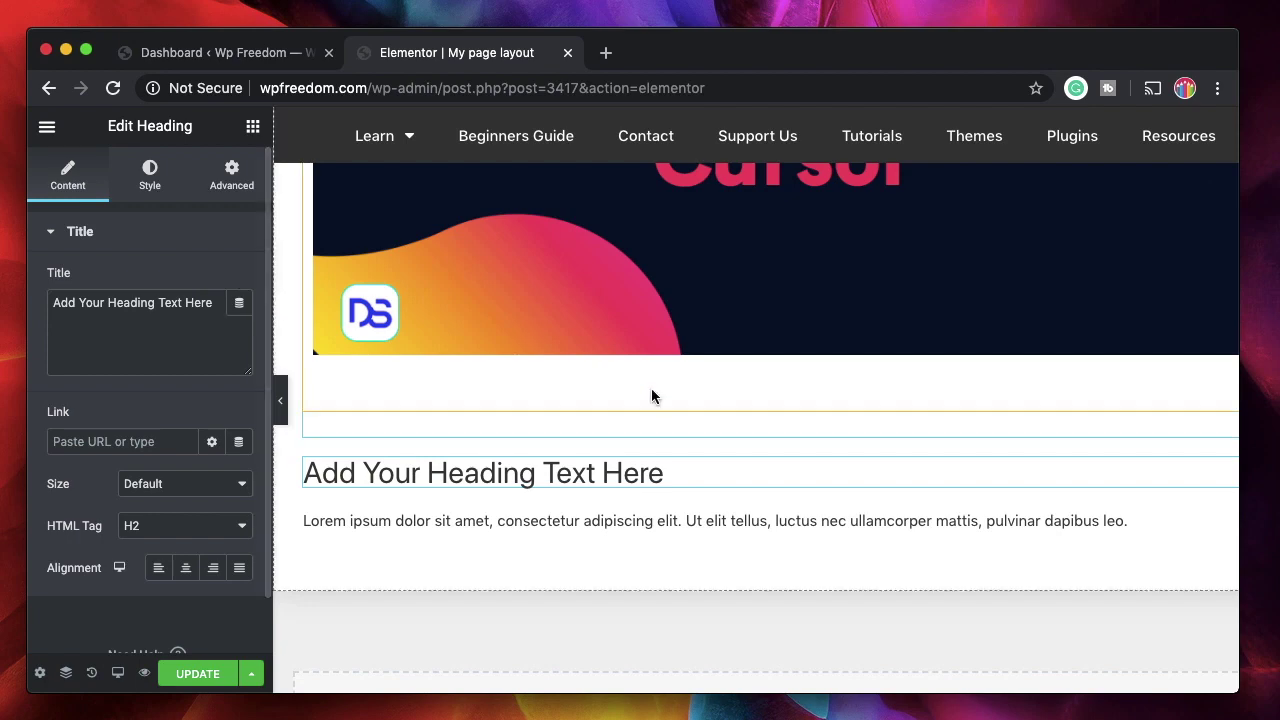
pyautogui.scroll(4, 677, 429)
pyautogui.scroll(-5, 677, 429)
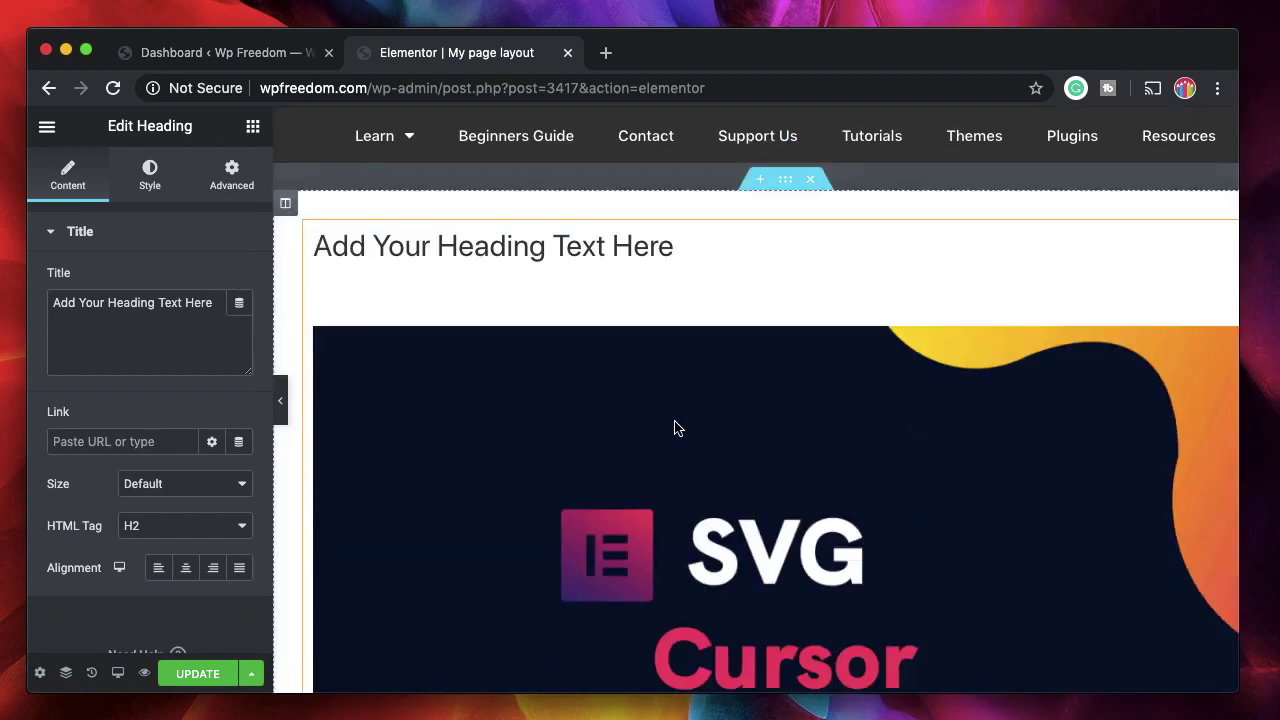
# Step: Return to the WordPress dashboard and open the Theme Builder's list of Archive templates
pyautogui.click(245, 57)
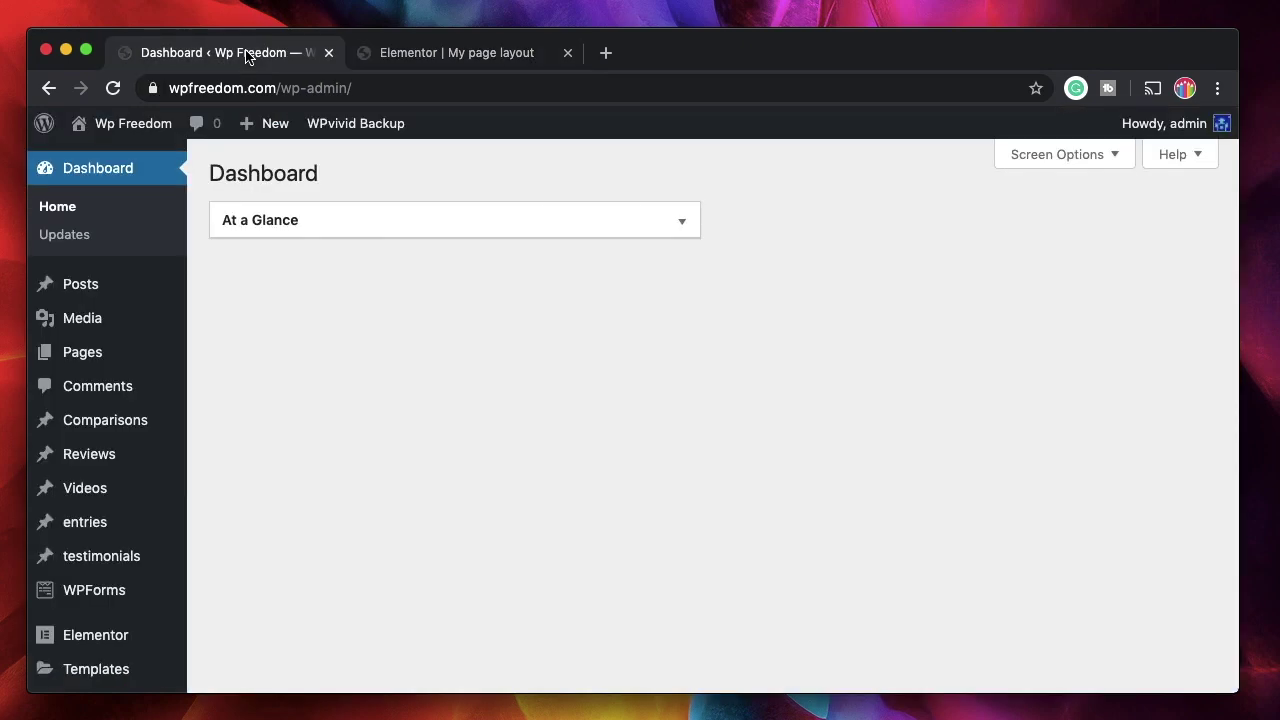
pyautogui.scroll(-4, 299, 550)
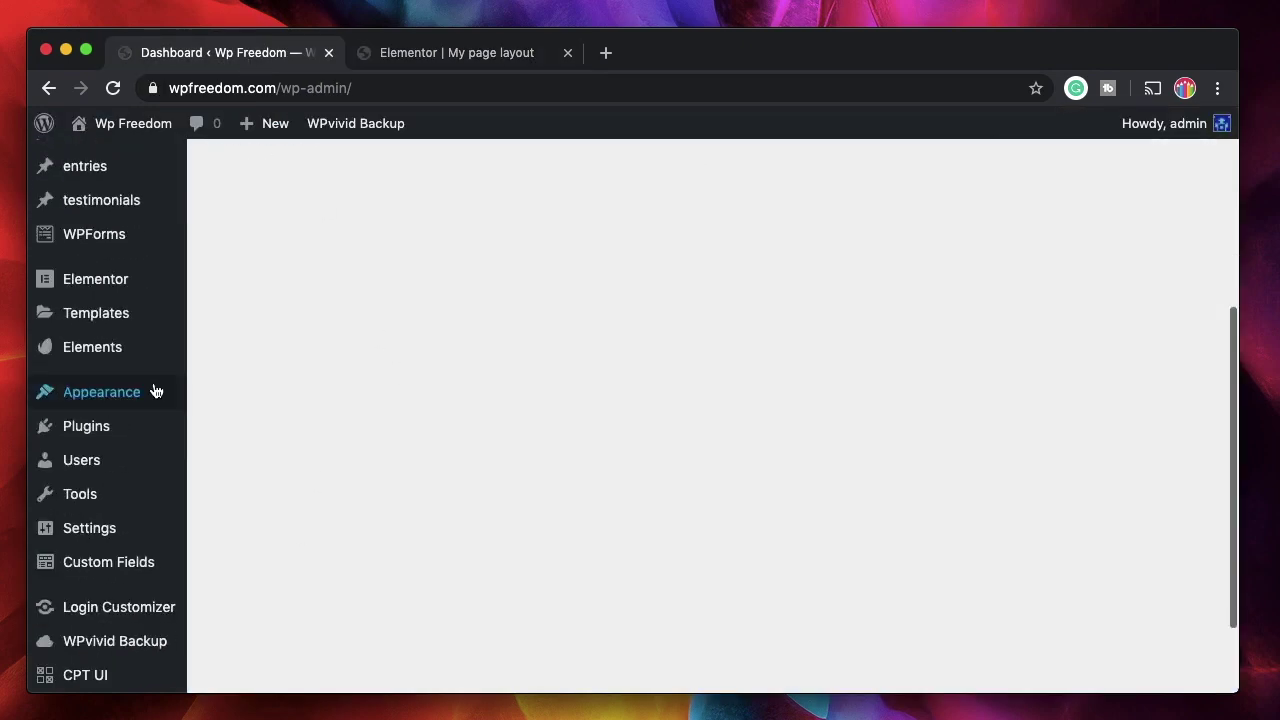
pyautogui.moveTo(183, 320)
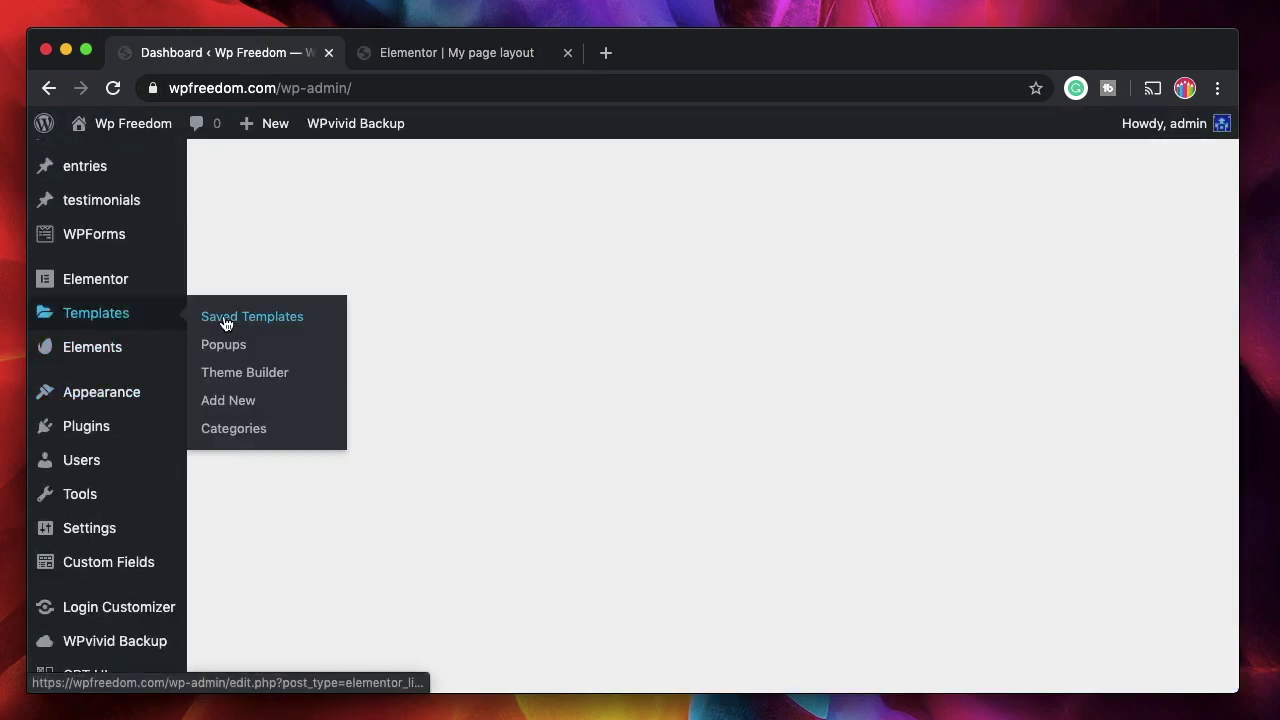
pyautogui.click(242, 372)
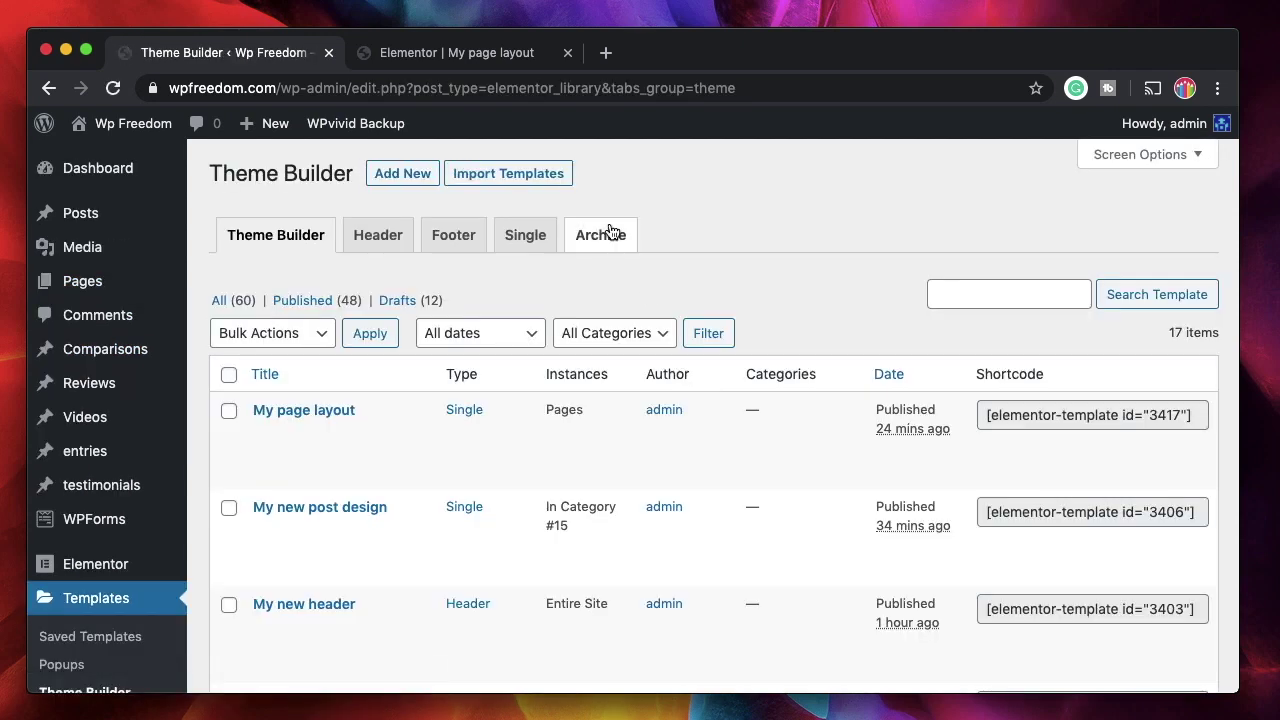
pyautogui.click(610, 232)
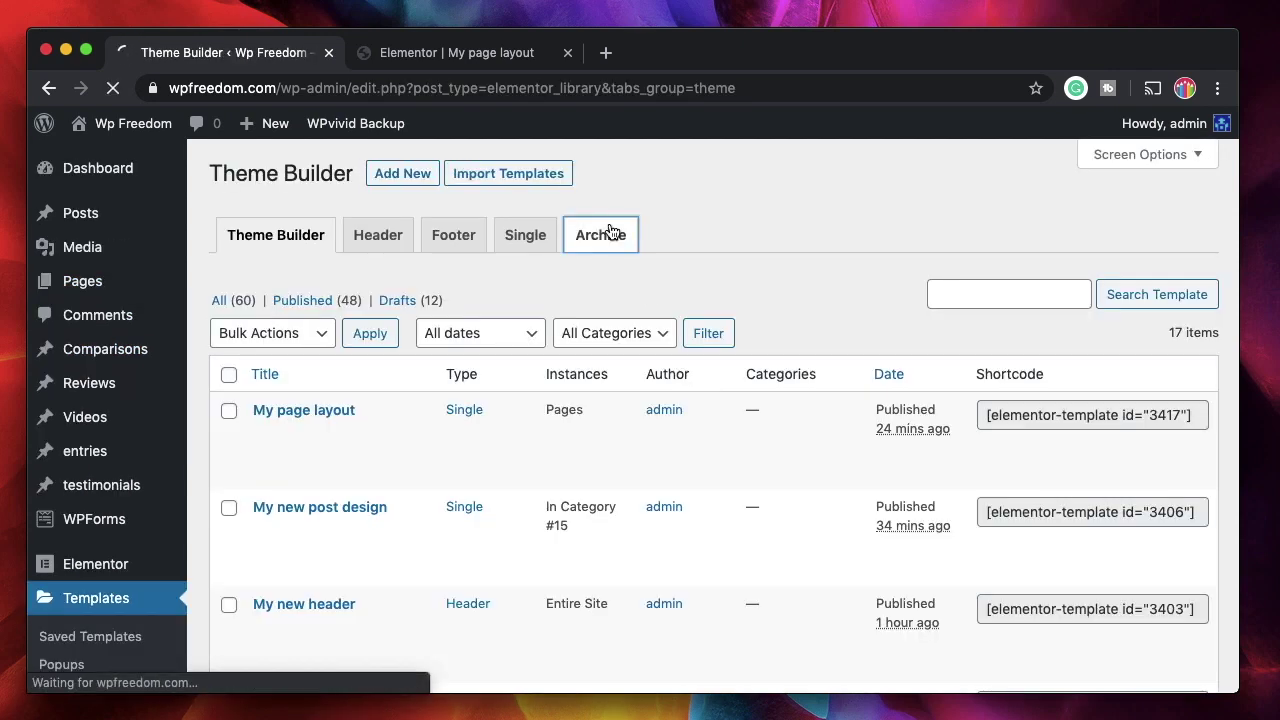
pyautogui.click(411, 181)
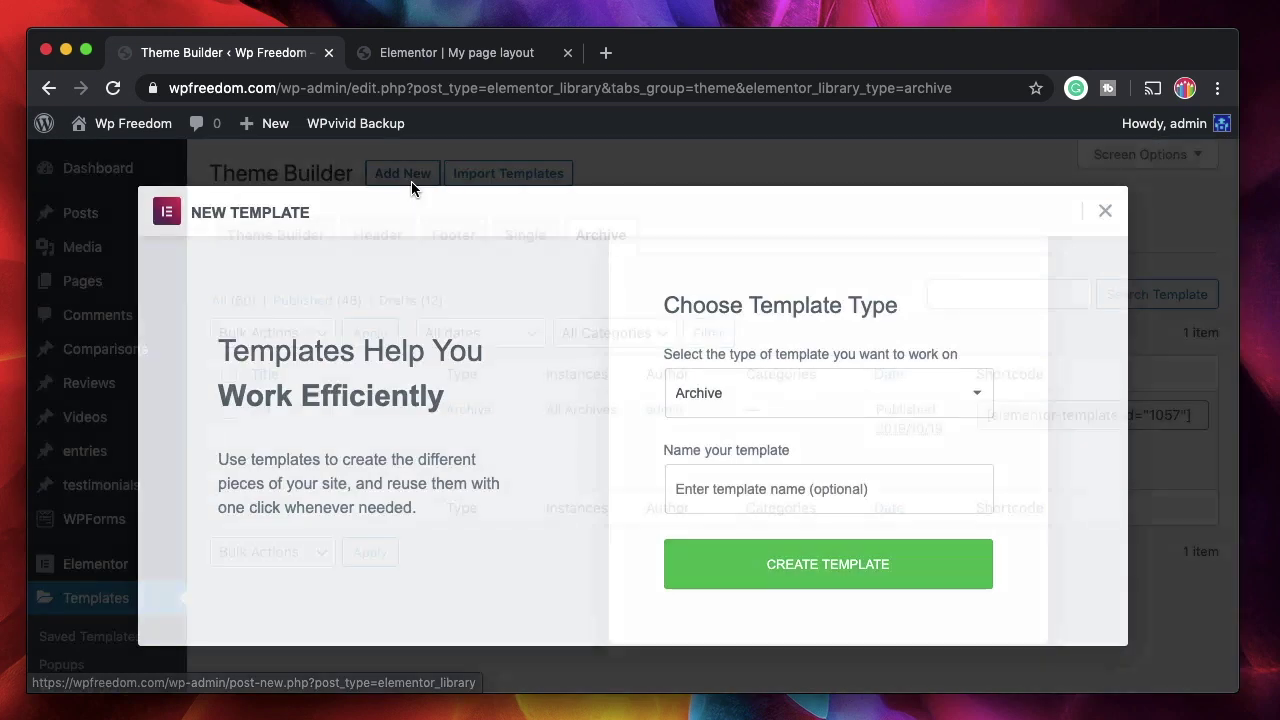
pyautogui.click(743, 487)
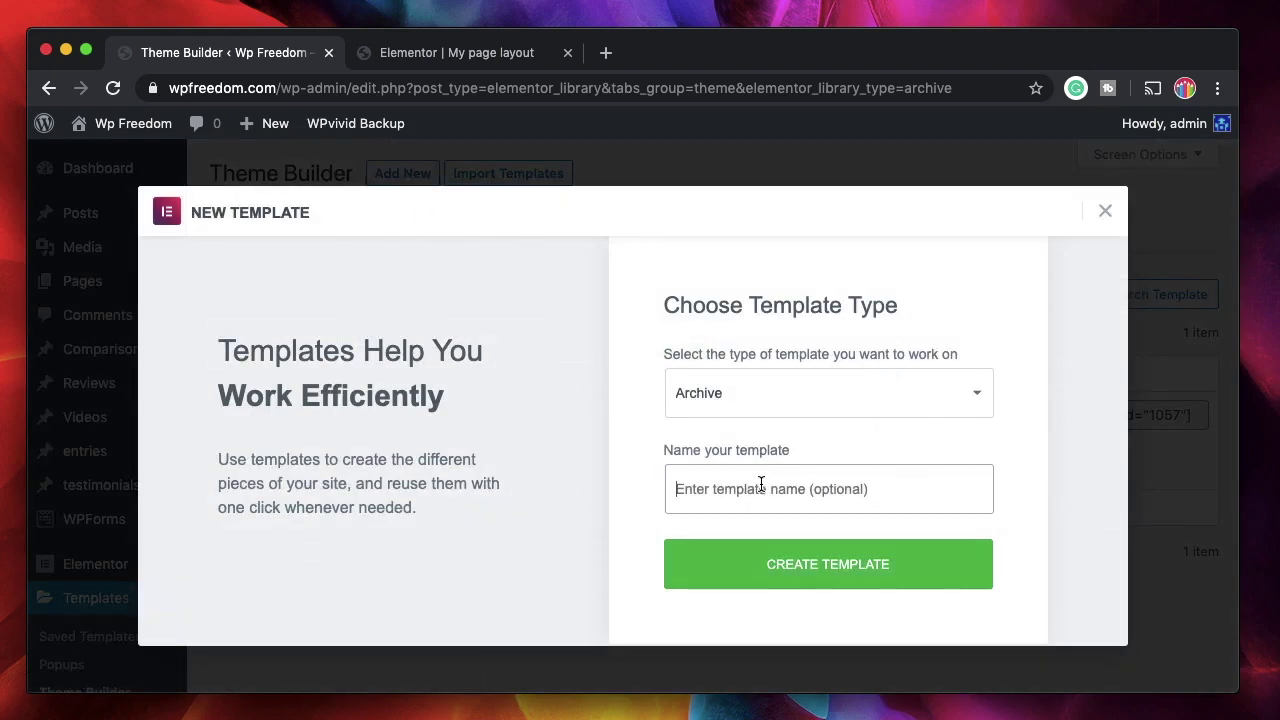
pyautogui.click(1105, 209)
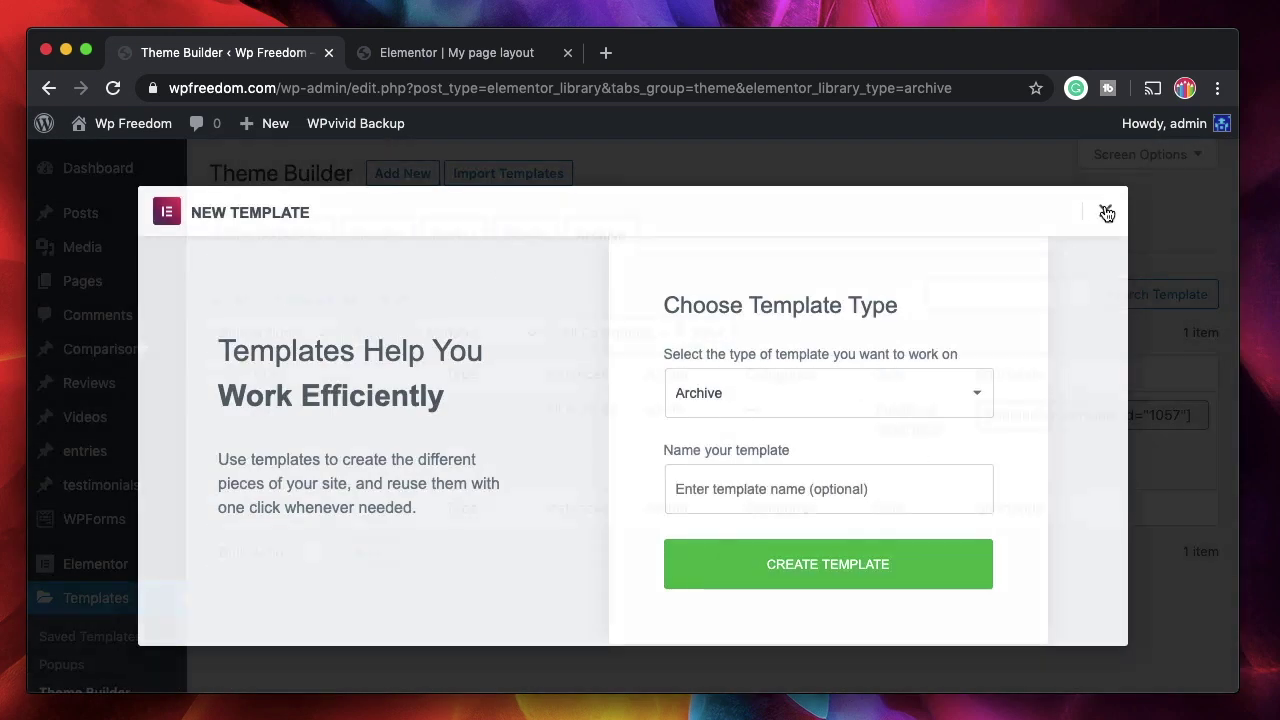